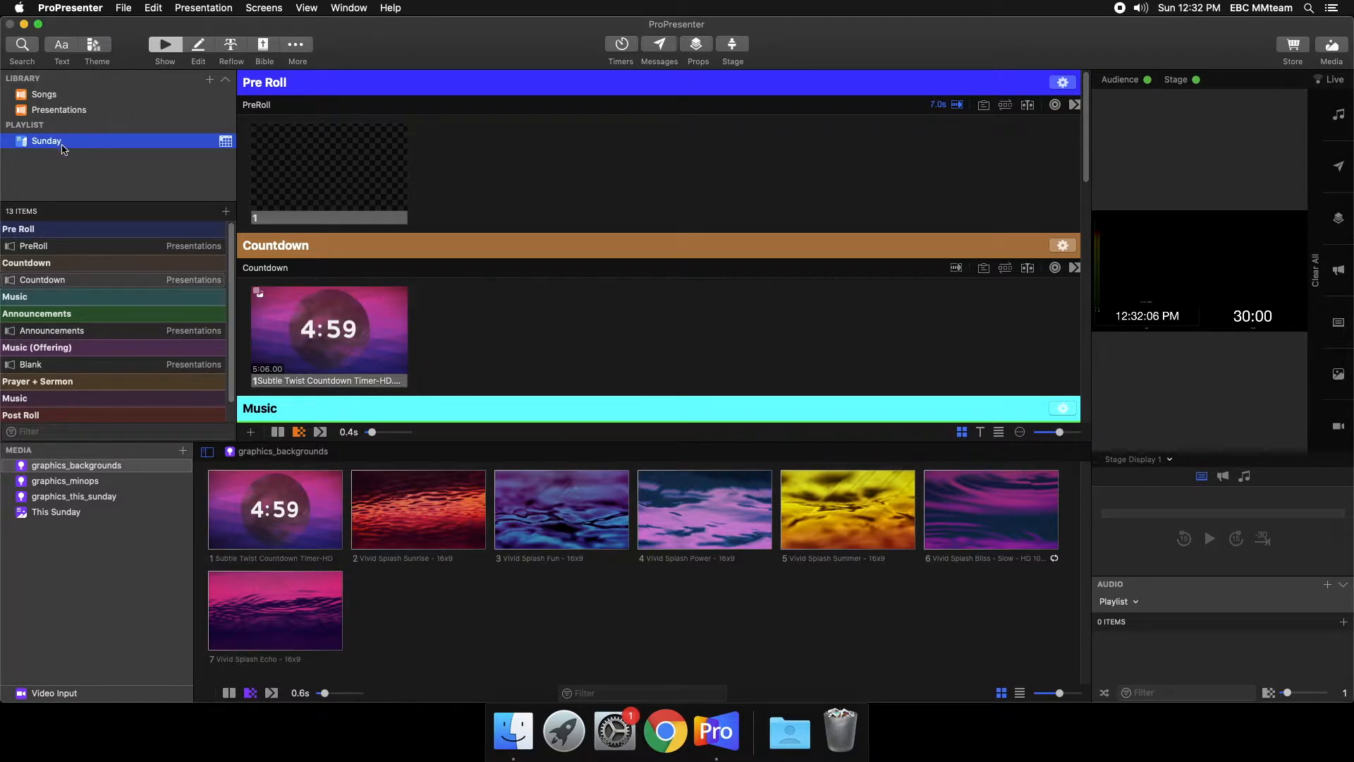
# - Look through the Songs and Presentations libraries and review the items in the Sunday playlist
pyautogui.click(47, 96)
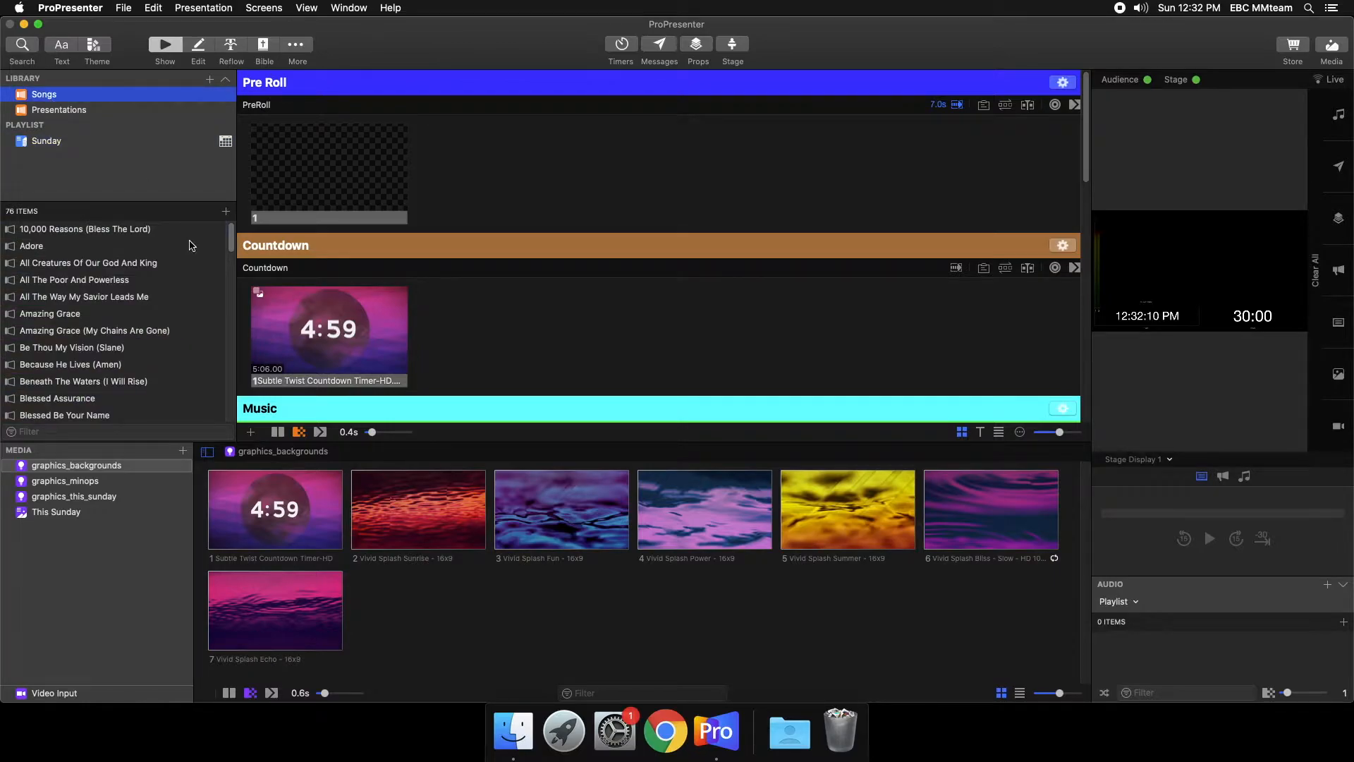
pyautogui.moveTo(232, 246); pyautogui.dragTo(195, 244)
pyautogui.click(104, 111)
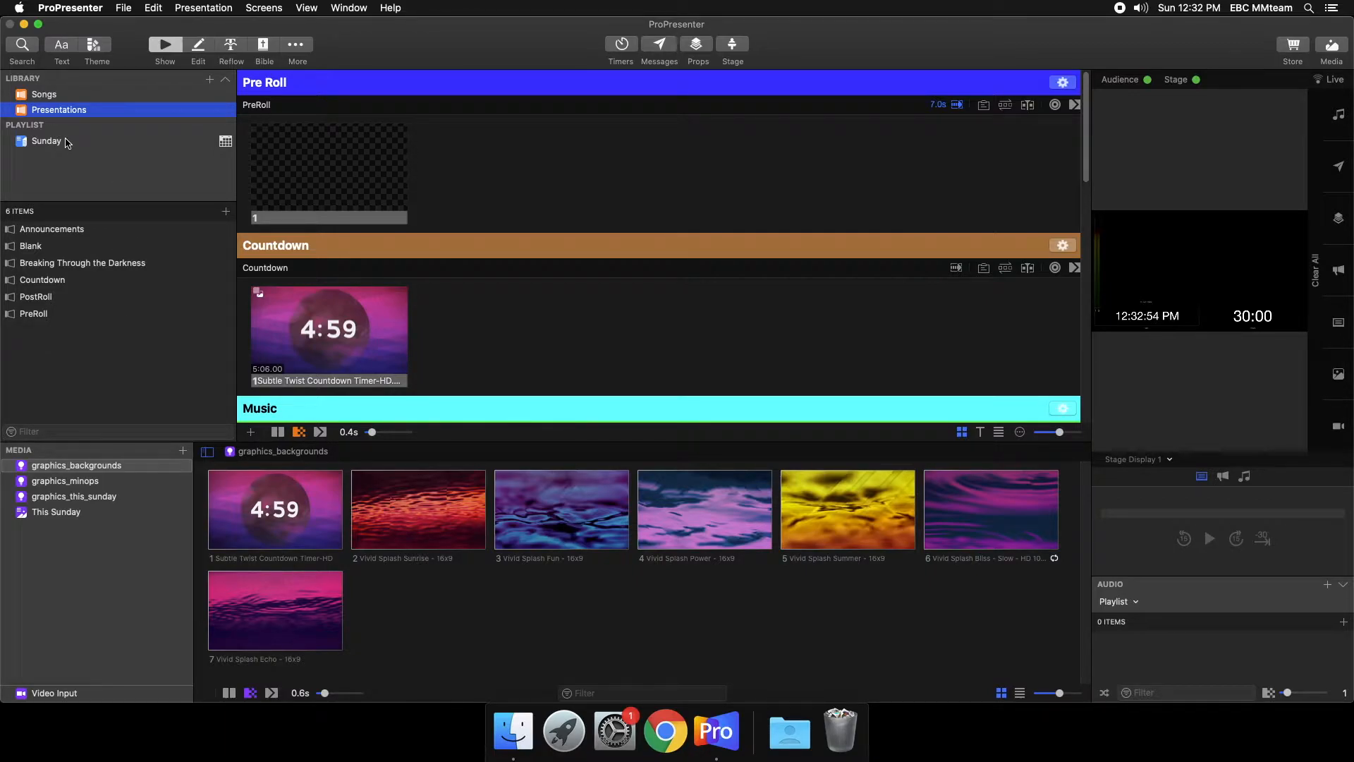
pyautogui.click(67, 142)
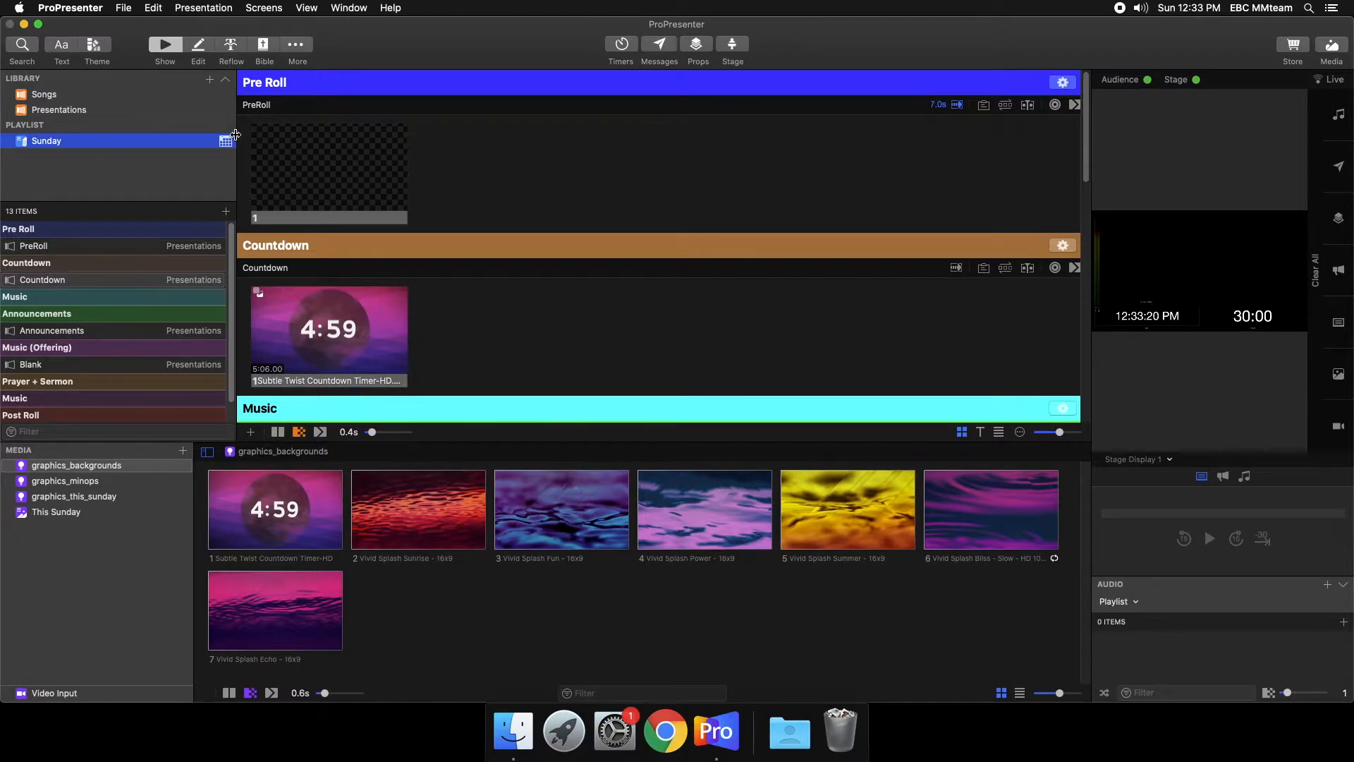
pyautogui.scroll(-1, 535, 297)
pyautogui.scroll(-1, 535, 297)
pyautogui.scroll(1, 534, 297)
# - Examine the graphics stored in the graphics_minops, graphics_this_sunday and graphics_backgrounds media playlists
pyautogui.click(94, 484)
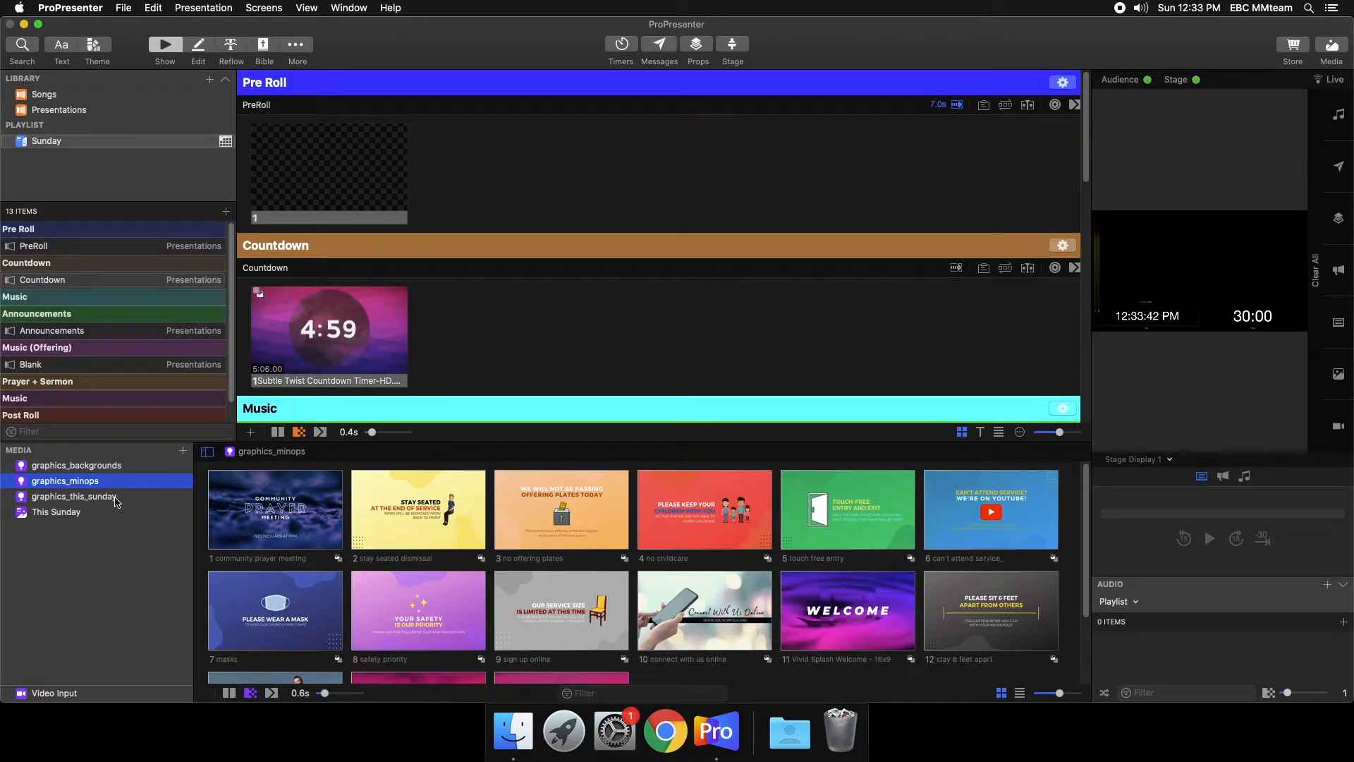
pyautogui.click(115, 497)
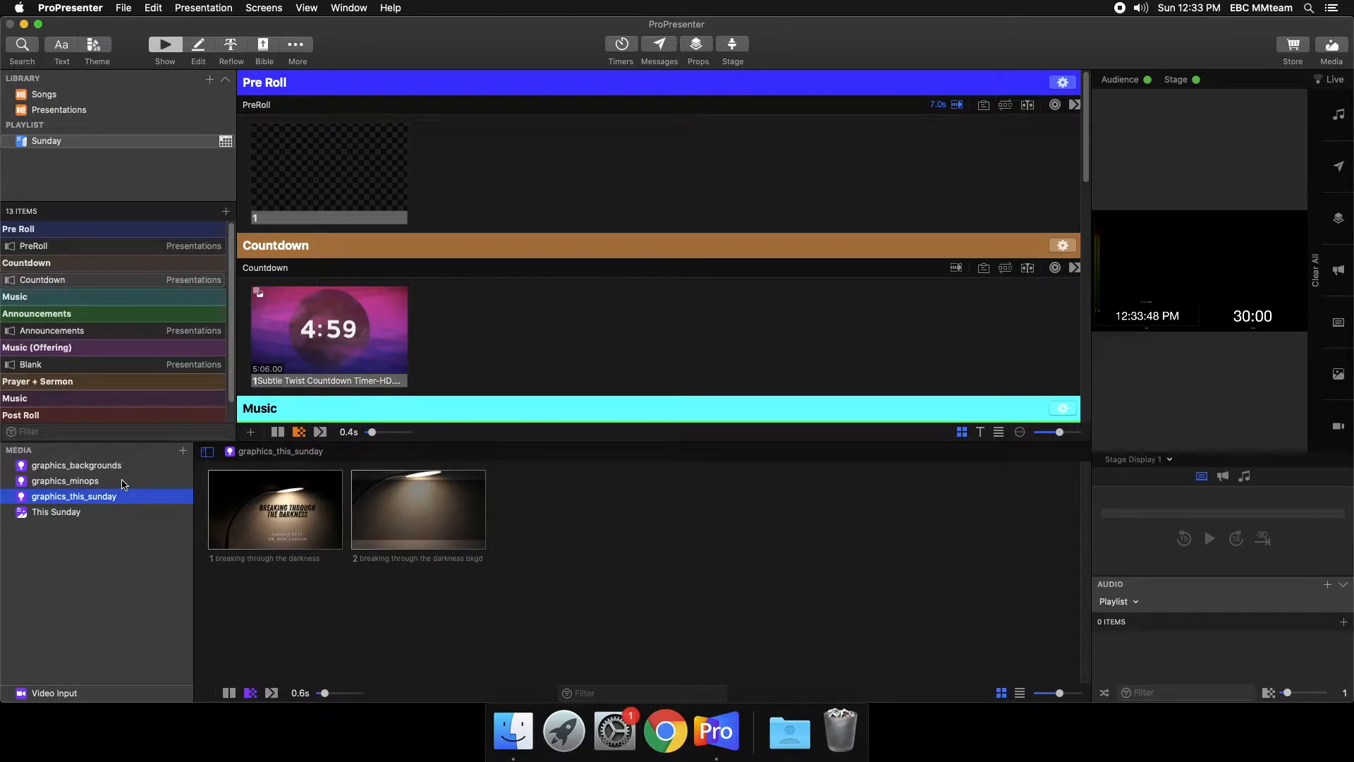
pyautogui.click(123, 483)
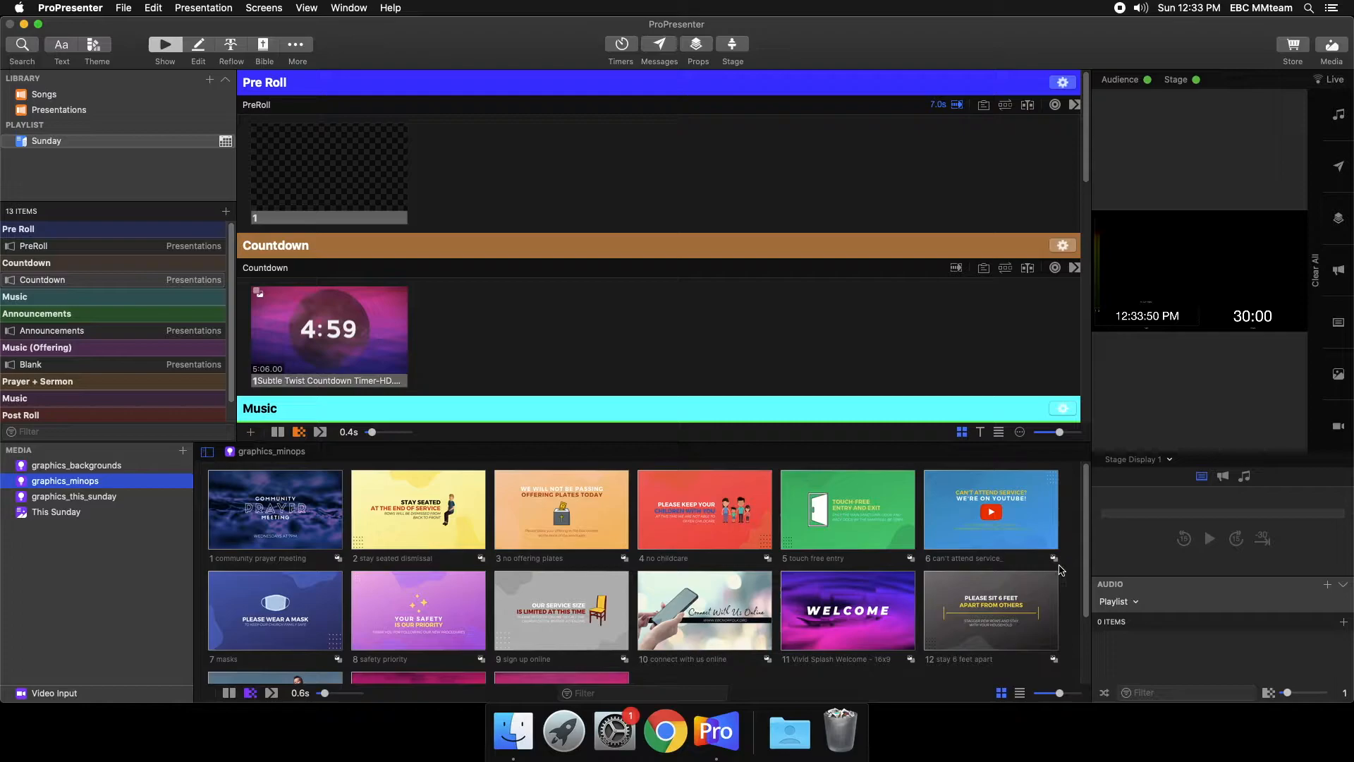
pyautogui.scroll(-3, 1034, 649)
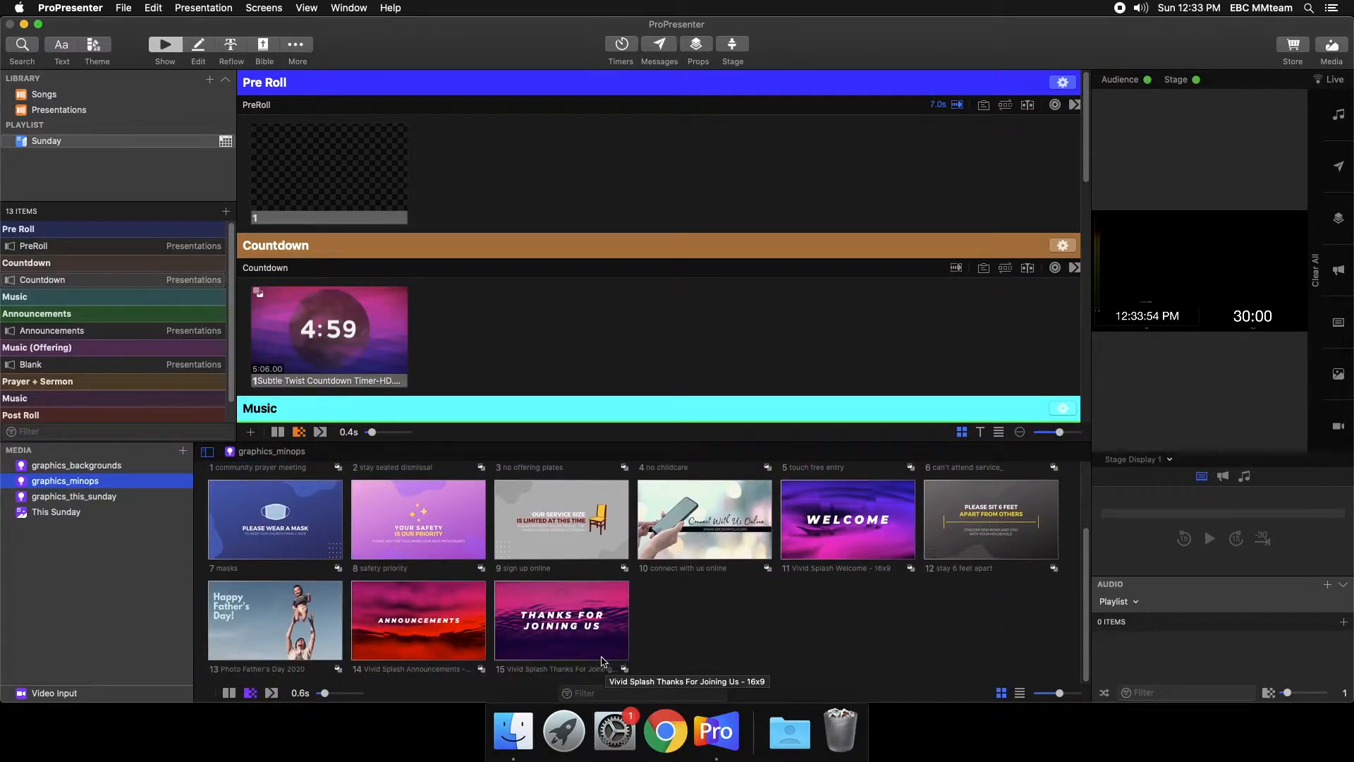
pyautogui.click(78, 467)
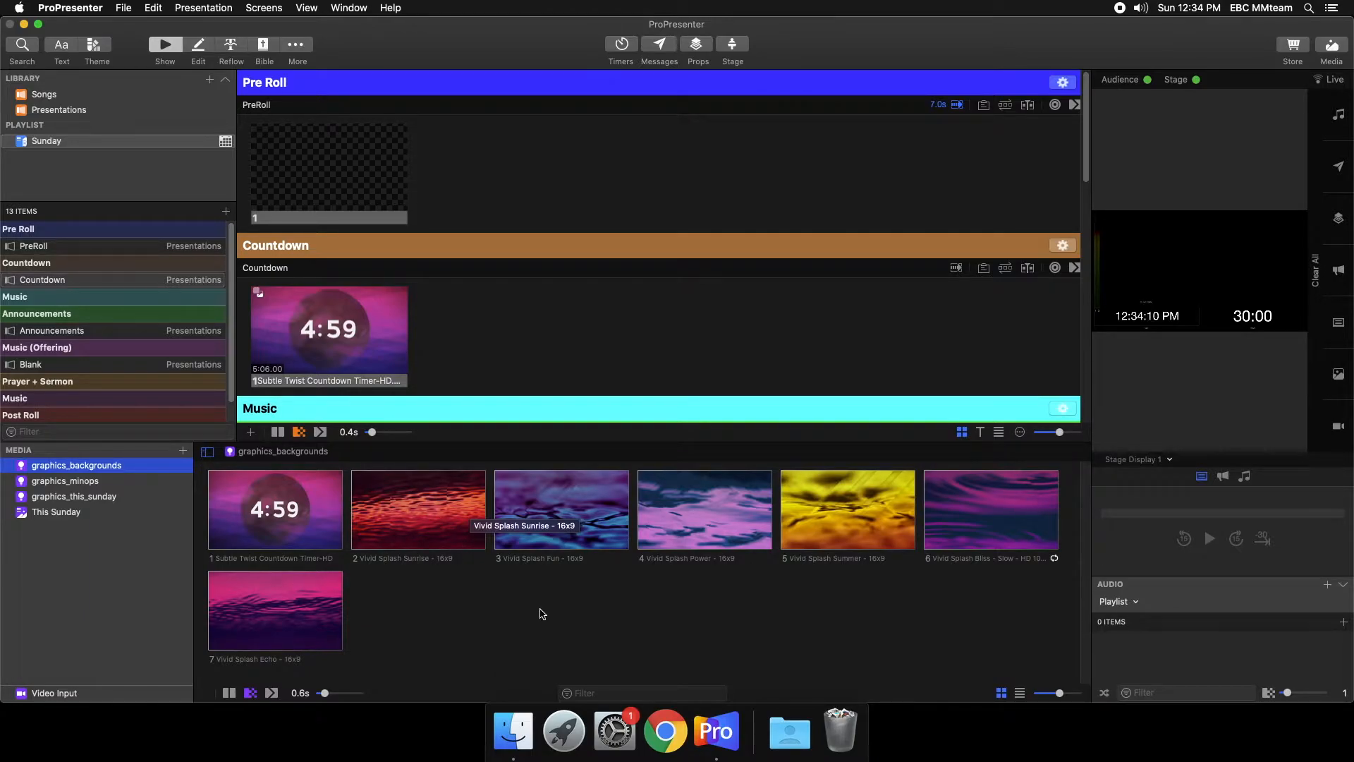
pyautogui.click(83, 482)
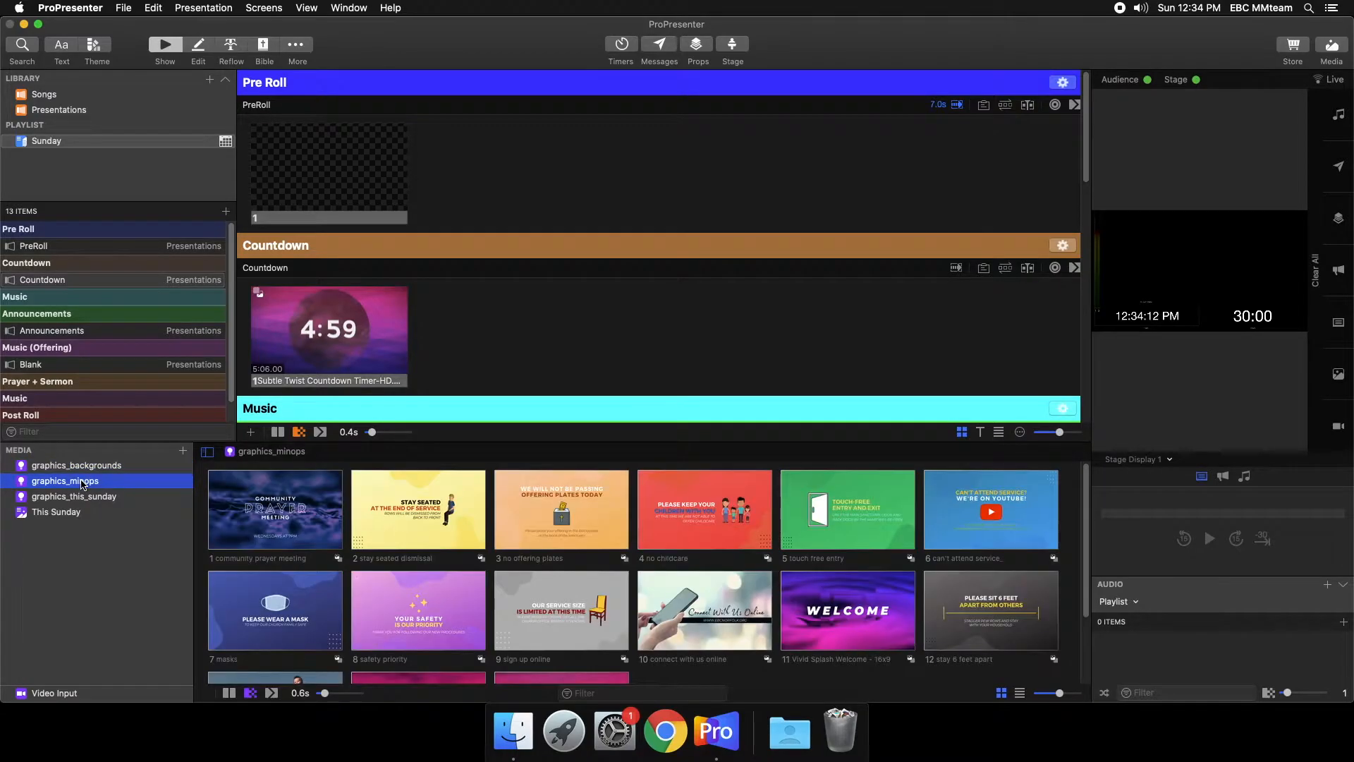
pyautogui.moveTo(1087, 534)
pyautogui.mouseDown()
pyautogui.moveTo(1082, 613)
pyautogui.moveTo(1064, 534)
pyautogui.mouseUp()
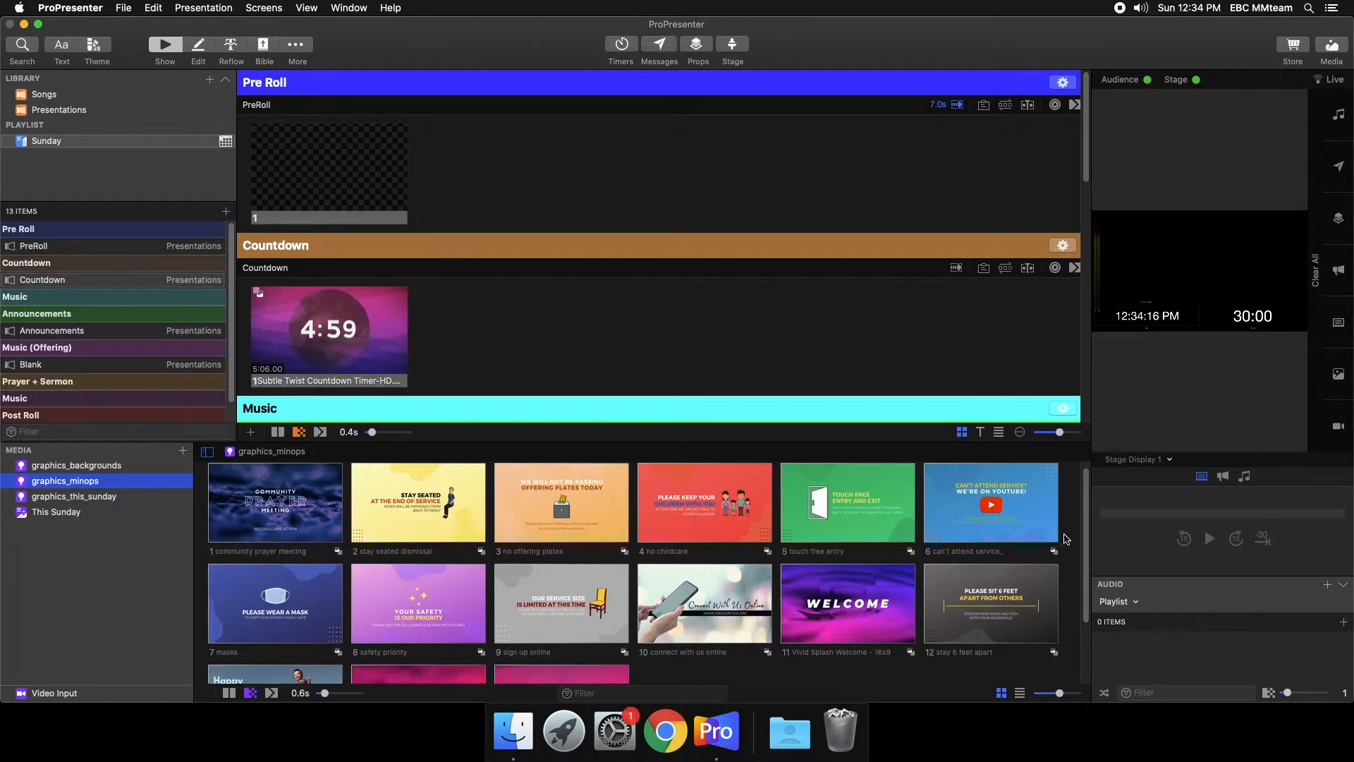
pyautogui.scroll(-3, 705, 565)
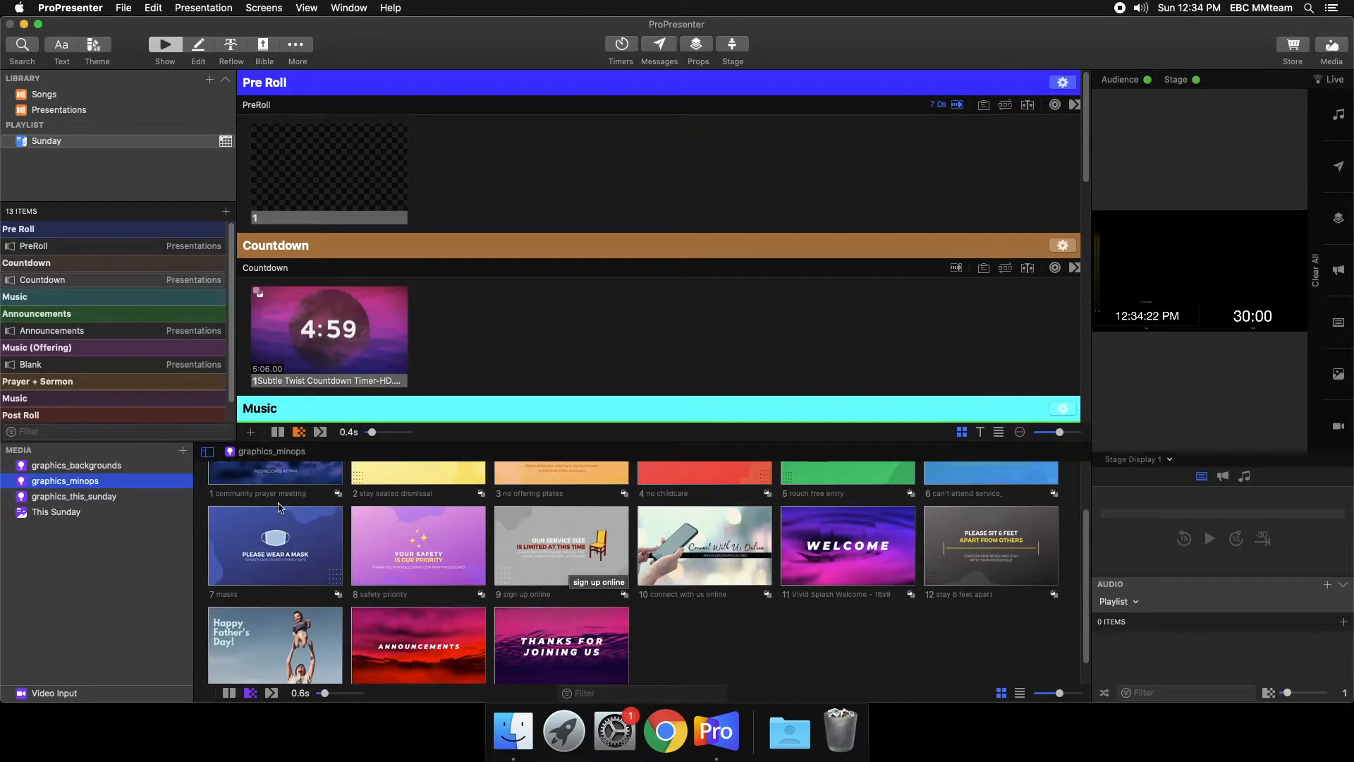
pyautogui.click(115, 498)
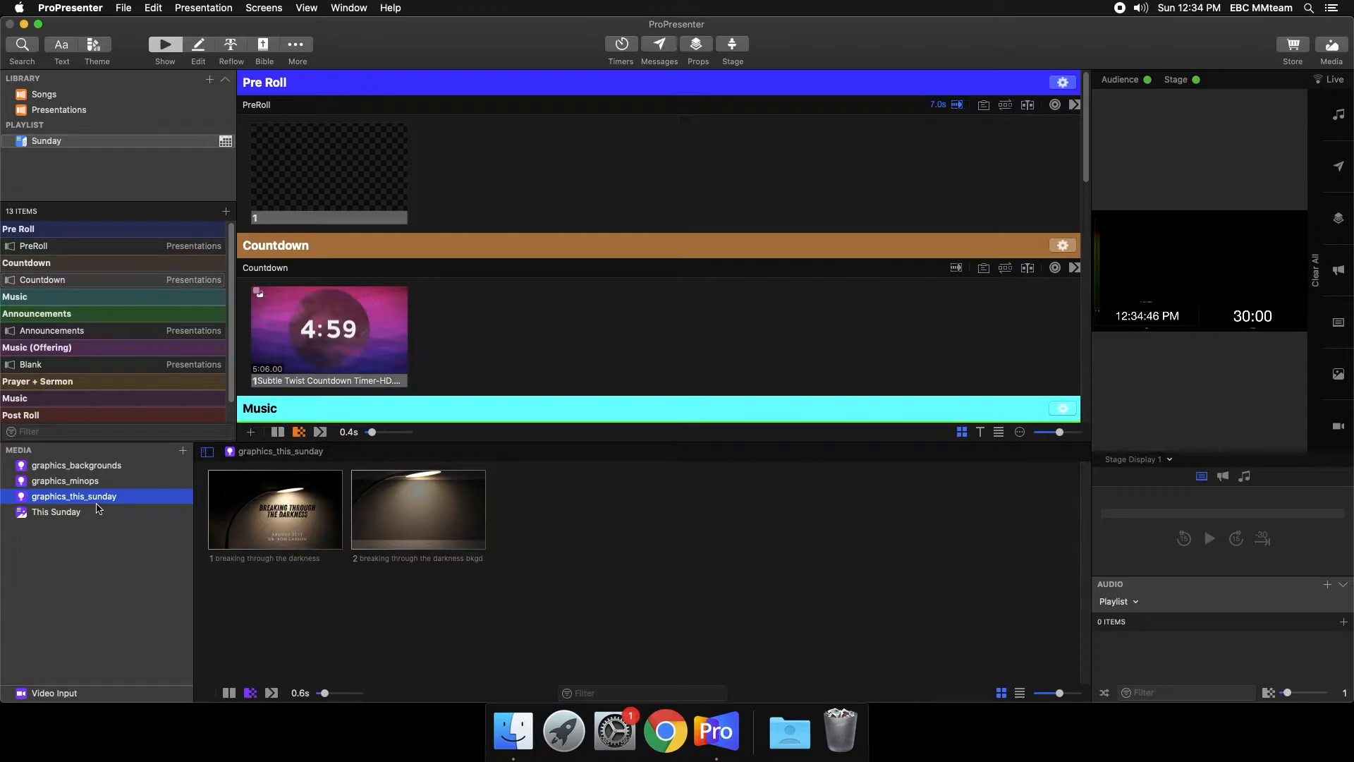
pyautogui.click(94, 467)
pyautogui.click(93, 482)
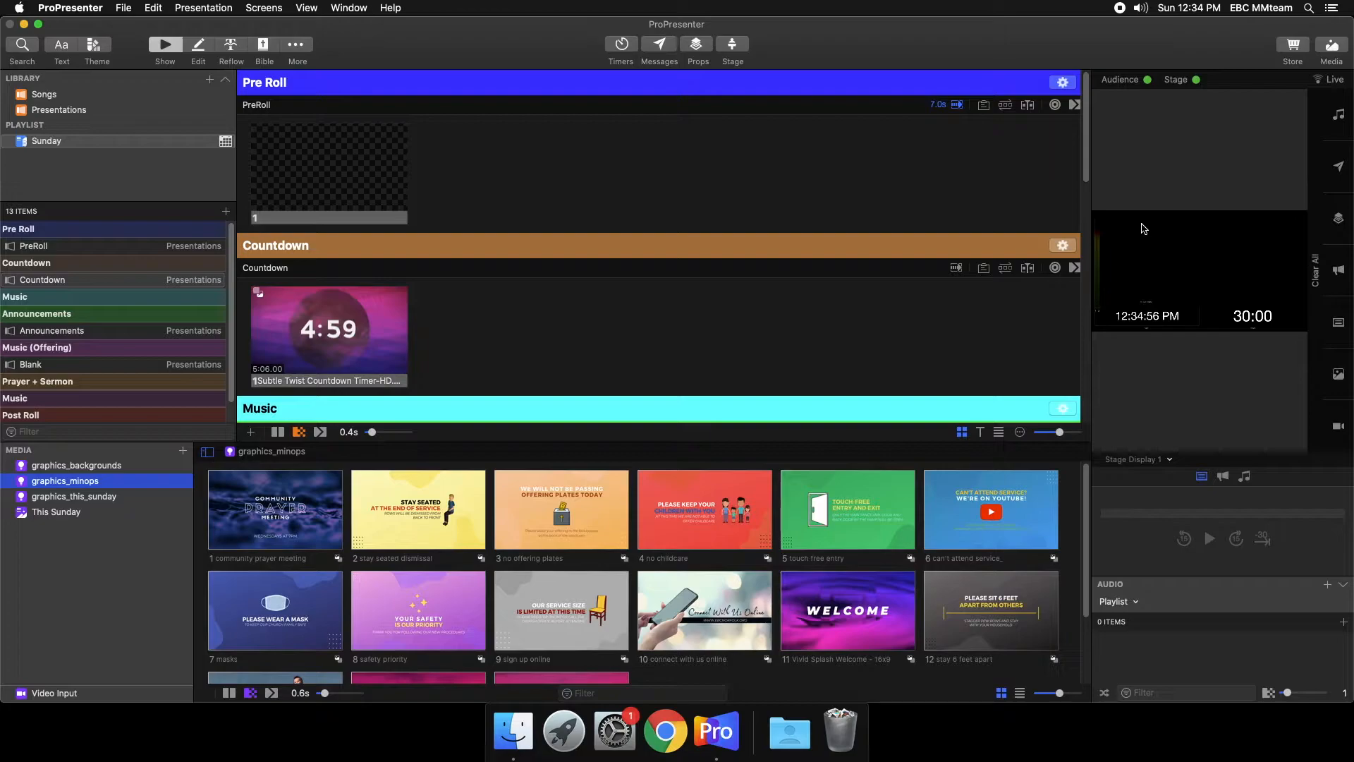
# - Show the community prayer meeting graphic live and check it in the Monitor 2 and Stage Display 1 previews
pyautogui.click(1169, 463)
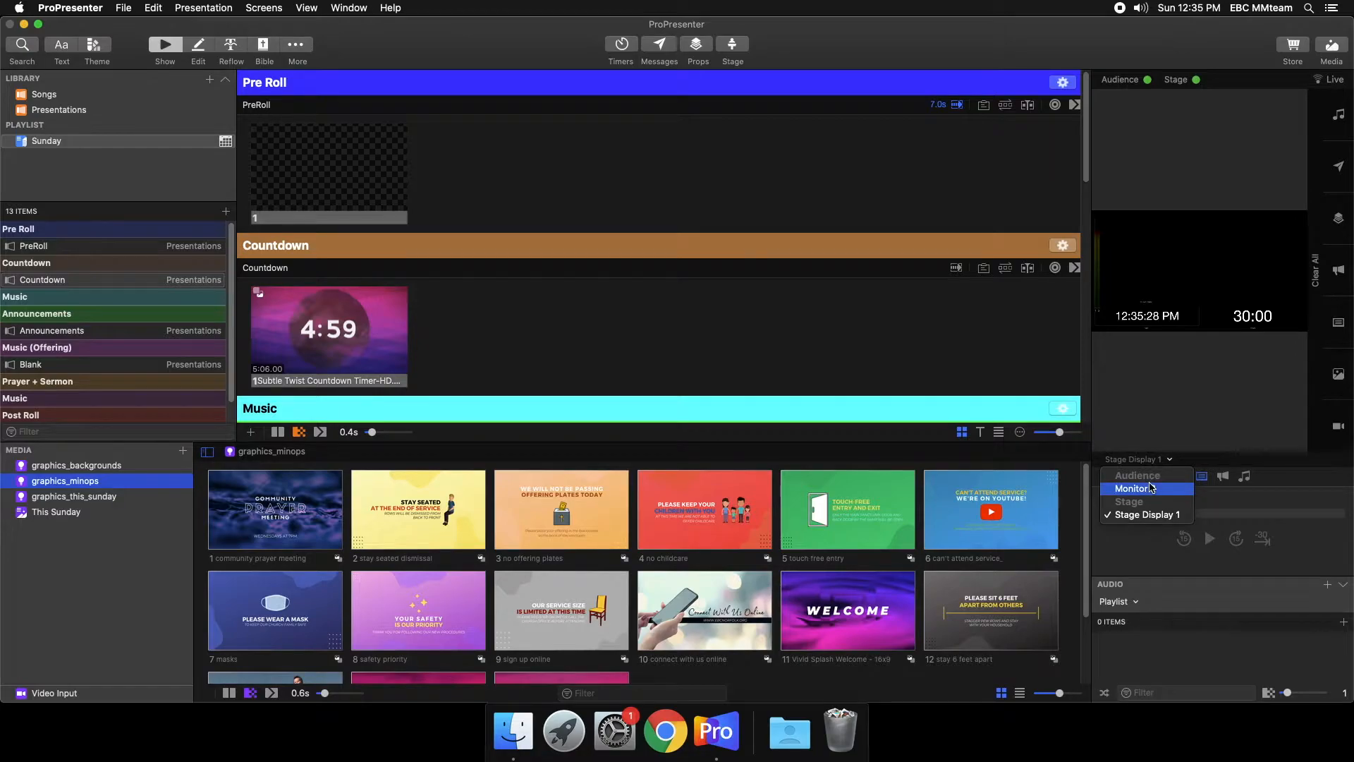
pyautogui.click(1149, 489)
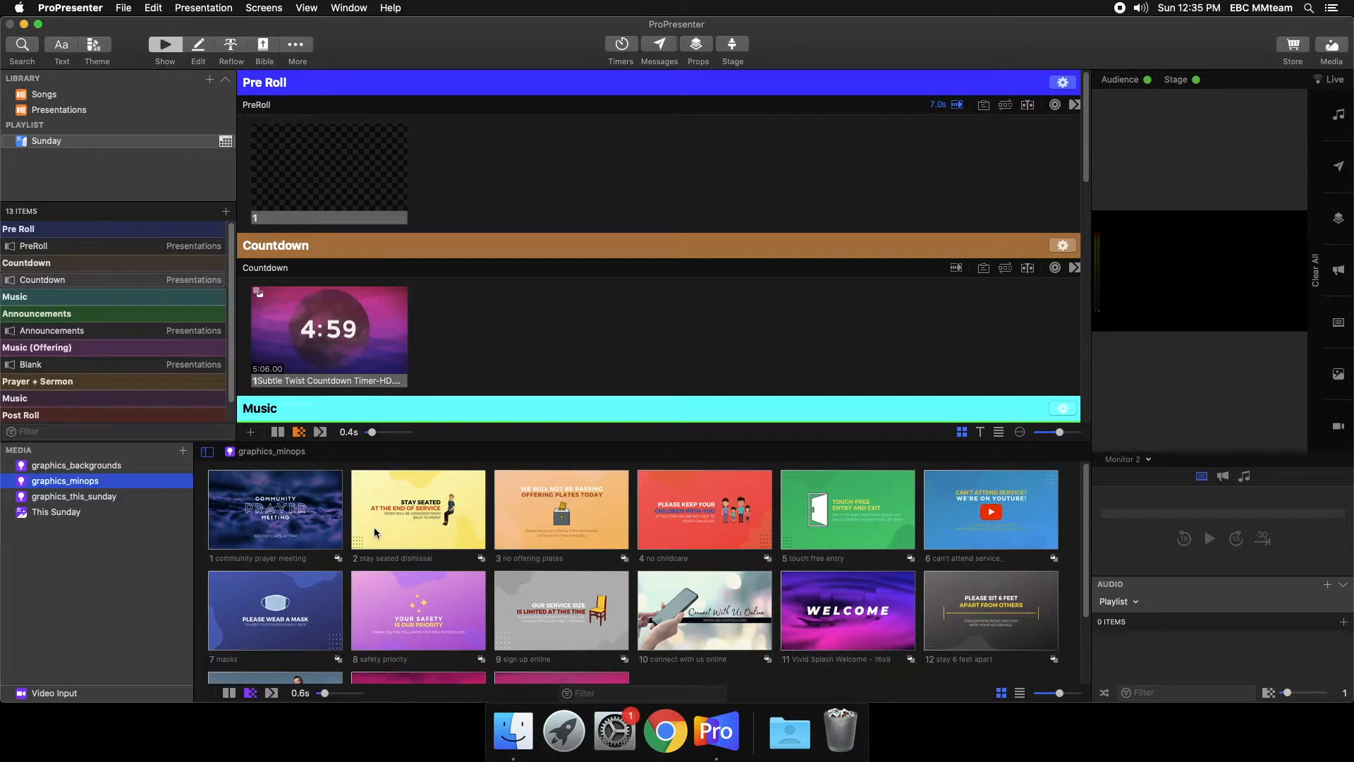
pyautogui.click(328, 522)
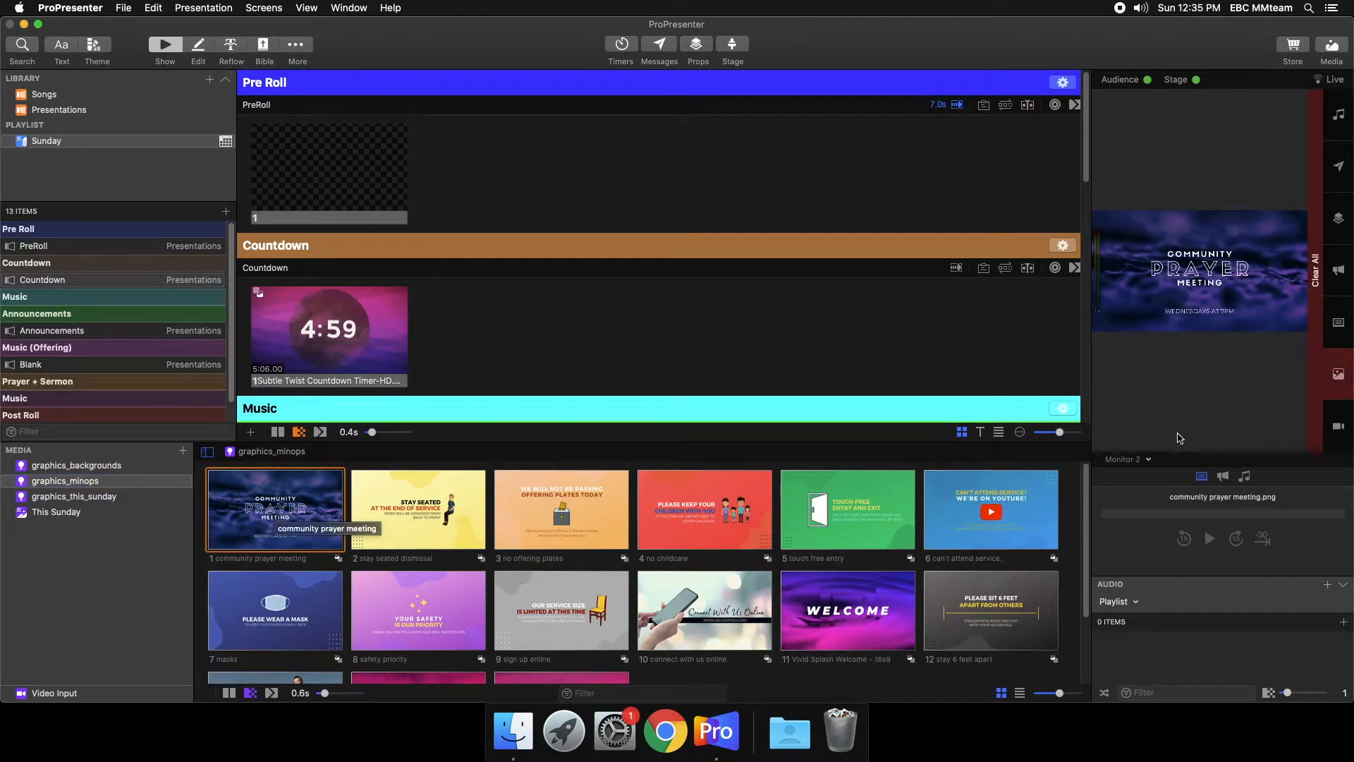
pyautogui.click(1136, 459)
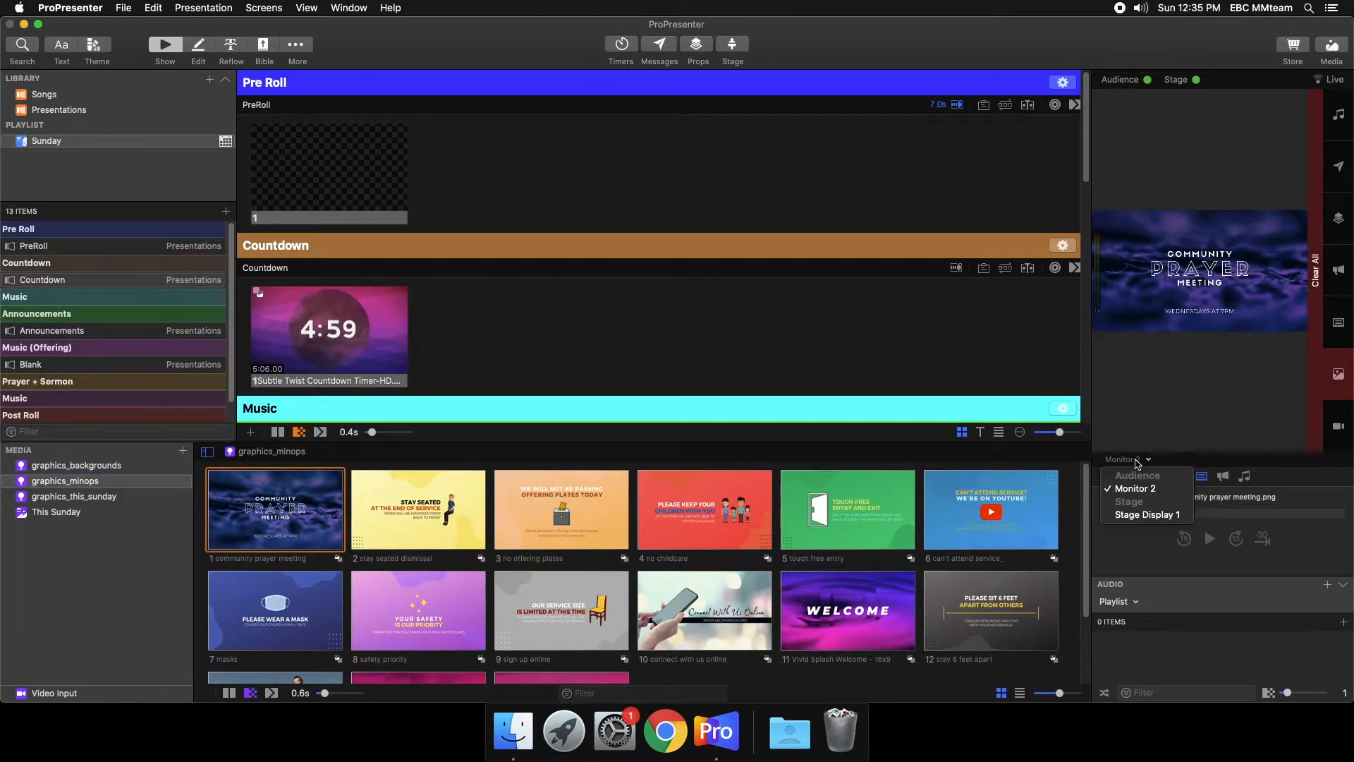
pyautogui.click(1118, 516)
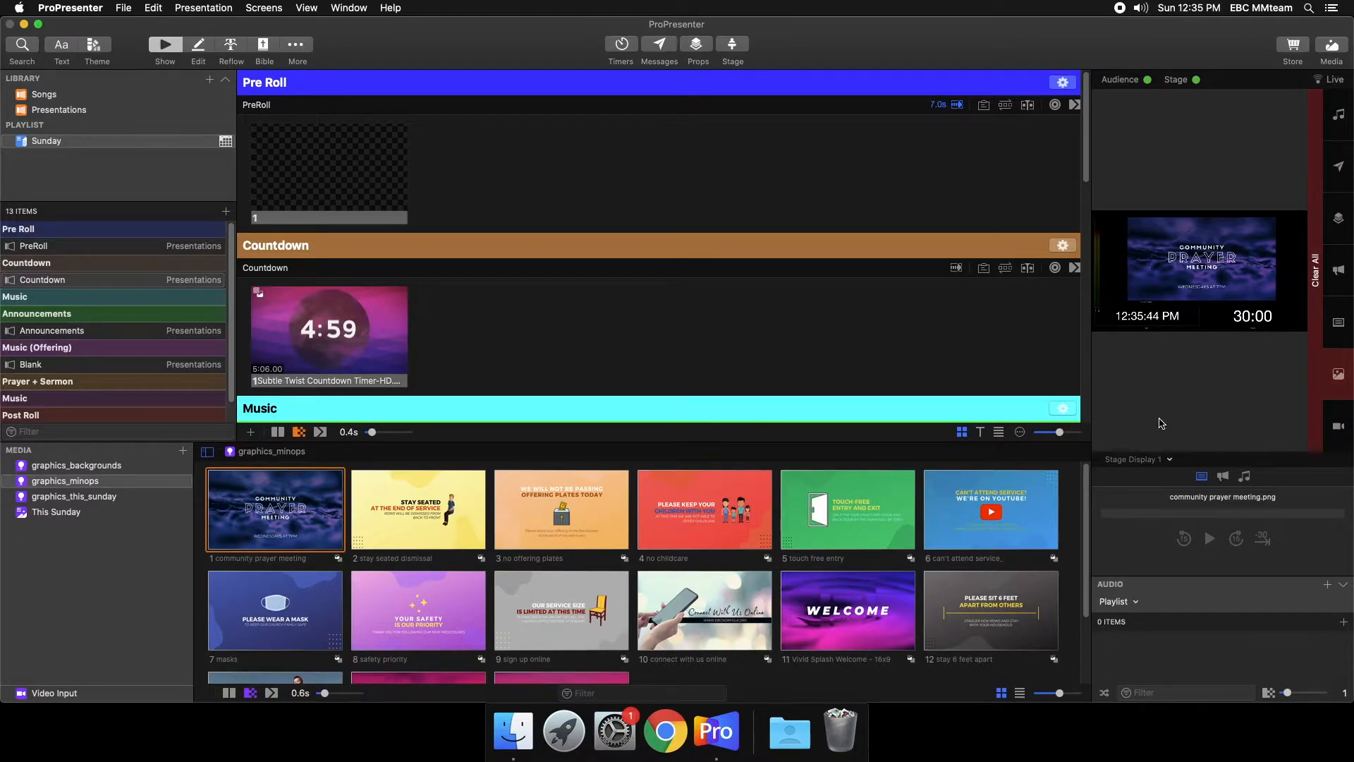
# - Open the Songs library and show the Vivid Splash Summer background from graphics_backgrounds live
pyautogui.click(72, 98)
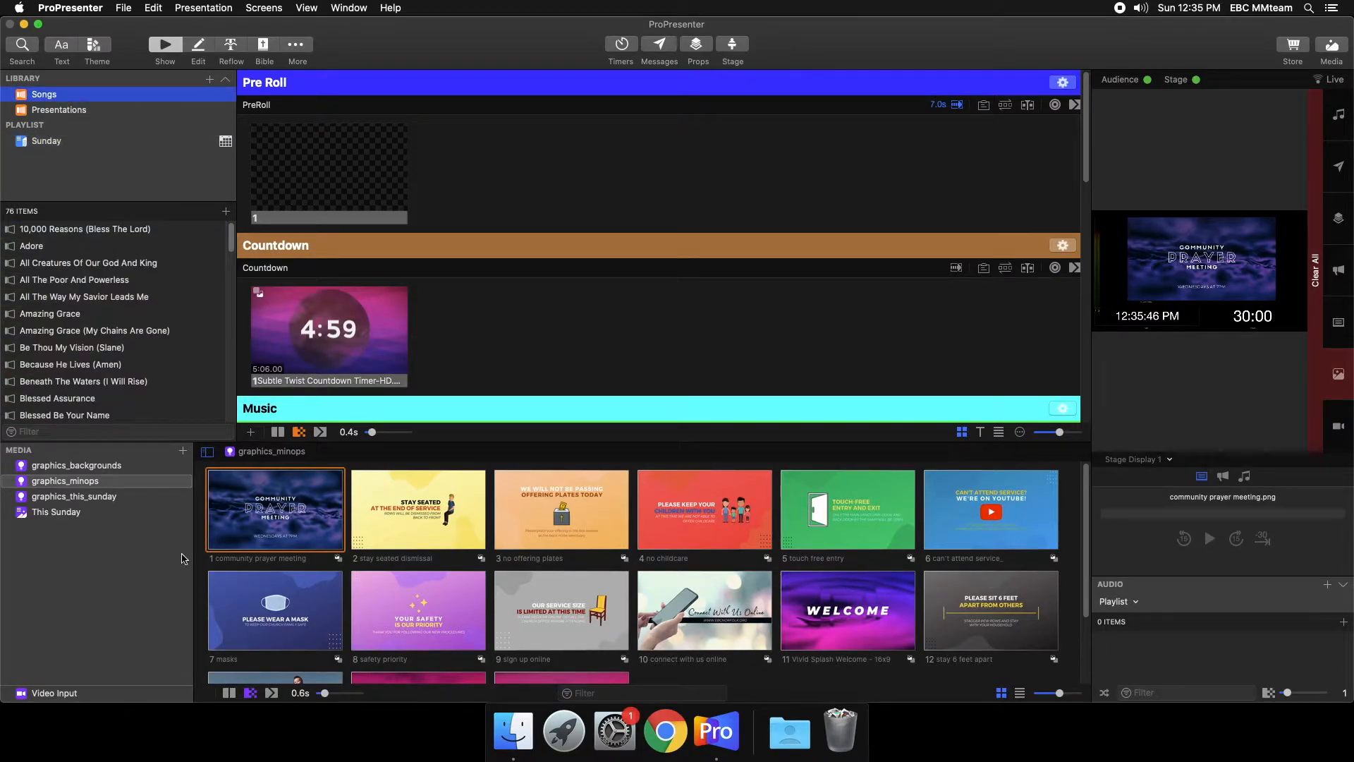
pyautogui.click(78, 496)
pyautogui.click(91, 465)
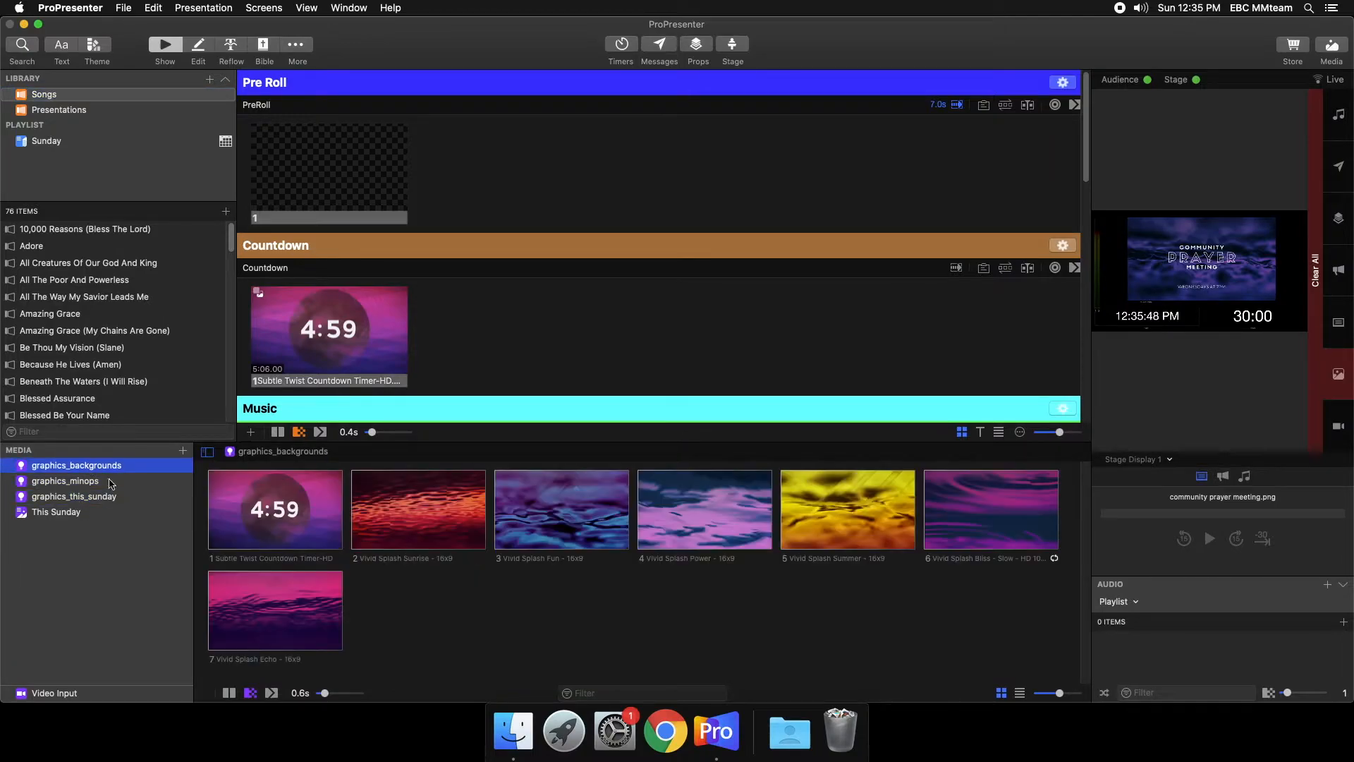
pyautogui.click(804, 510)
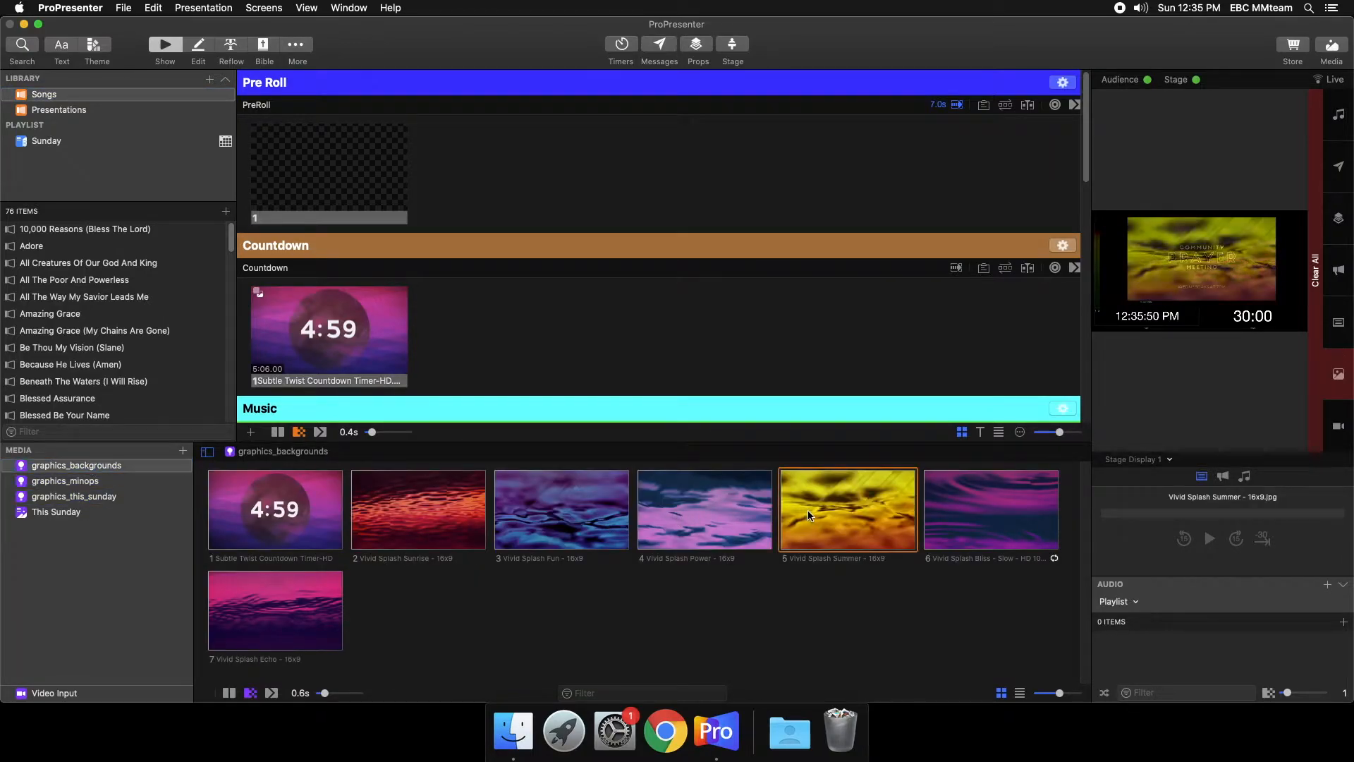
# - Open the song All The Way My Savior Leads Me and show slides 2, 3 and 4 live in turn
pyautogui.click(98, 297)
pyautogui.click(506, 176)
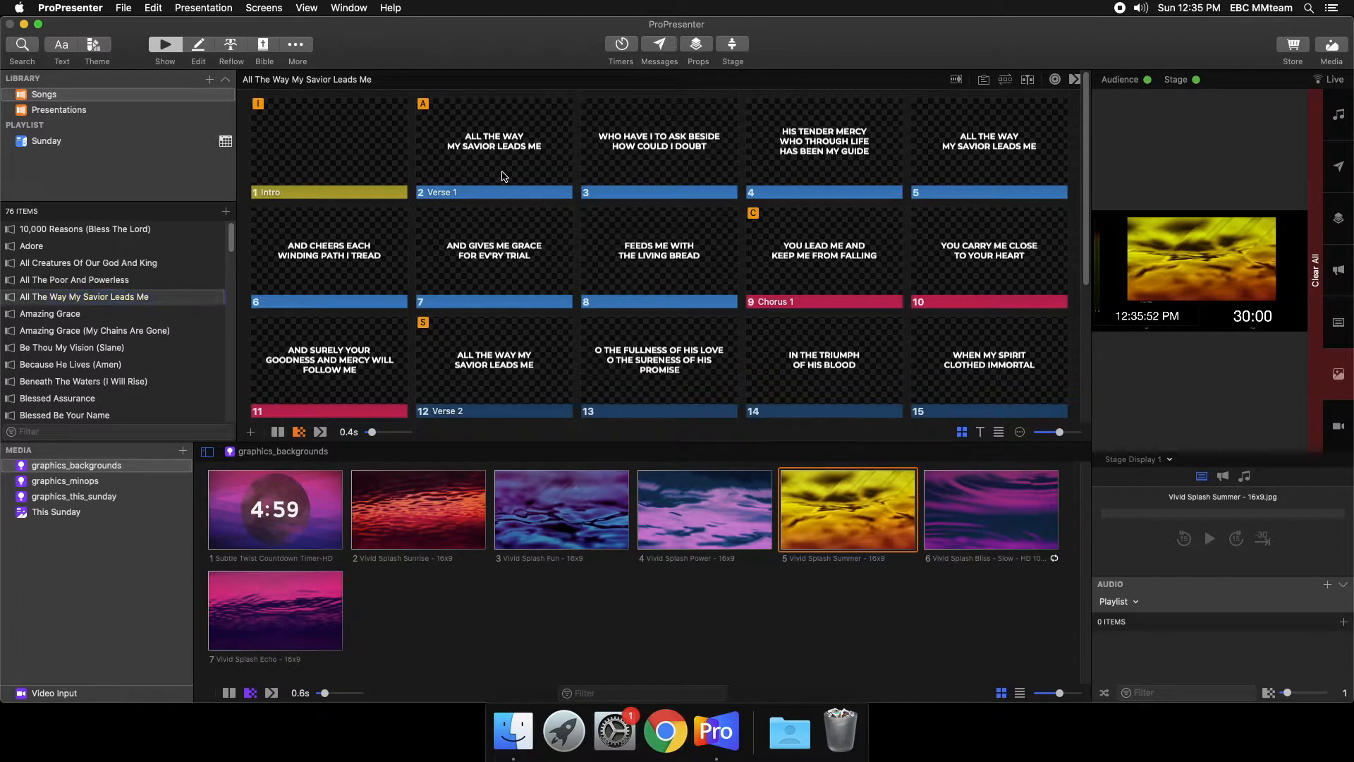
pyautogui.click(678, 162)
pyautogui.click(824, 161)
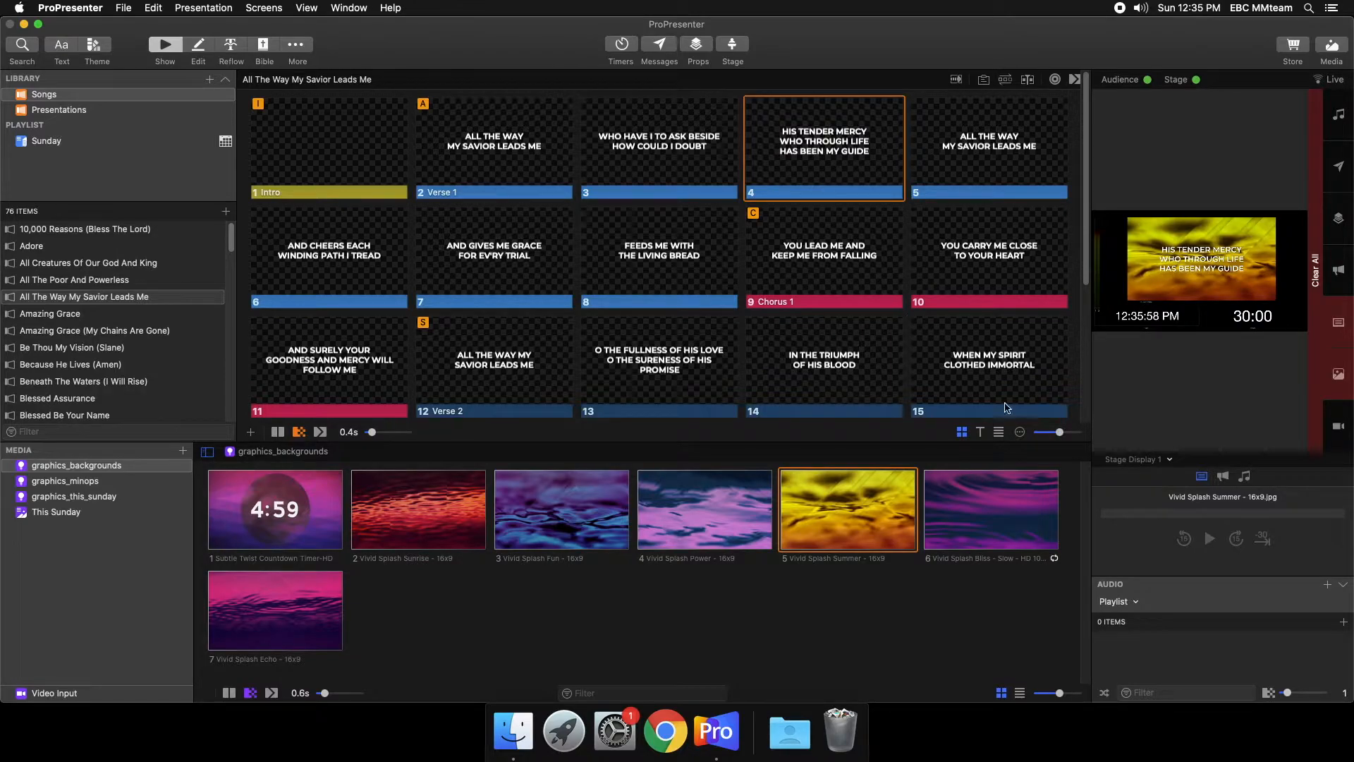
# - Clear the live lyric slide and the background media from the output, one layer at a time
pyautogui.click(1338, 316)
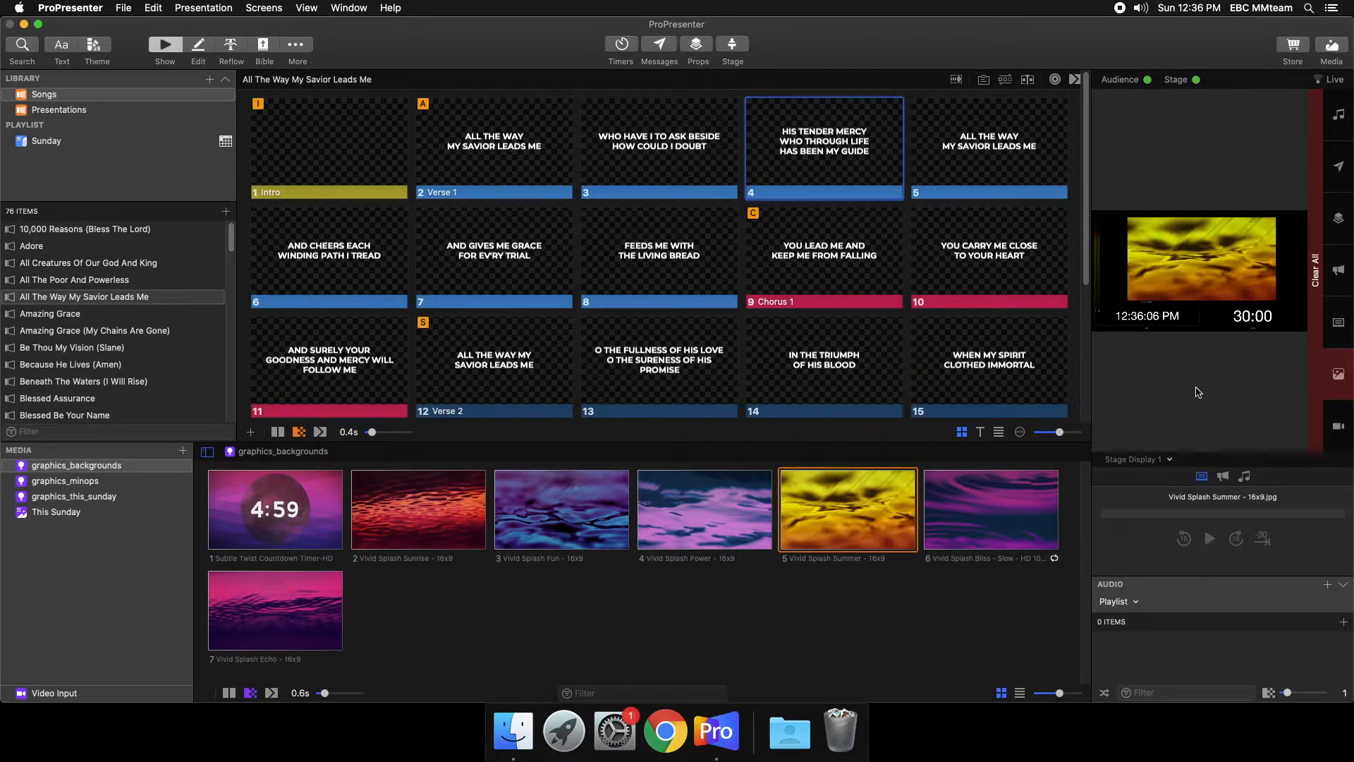
pyautogui.click(1339, 370)
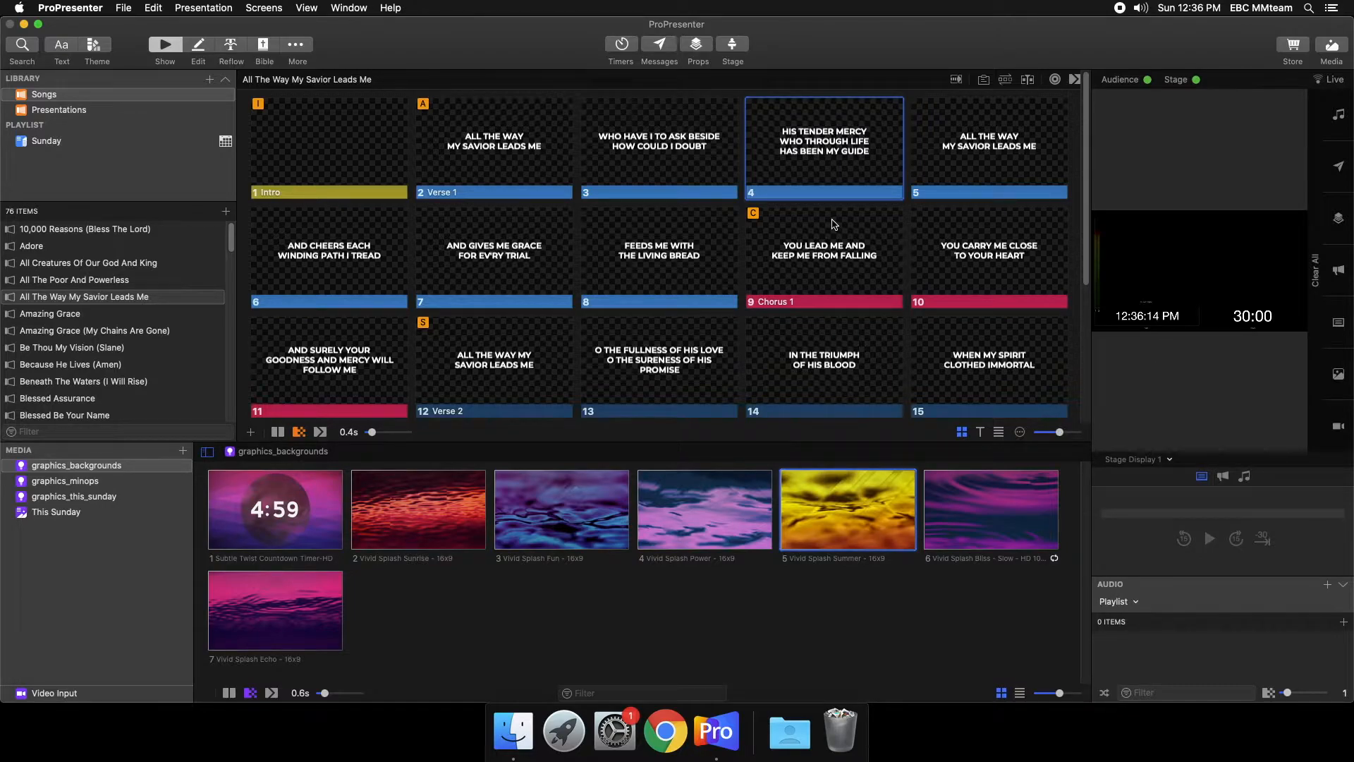
# - Show the Vivid Splash Summer background with lyric slide 4 again and clear all output layers at once
pyautogui.click(879, 486)
pyautogui.click(857, 154)
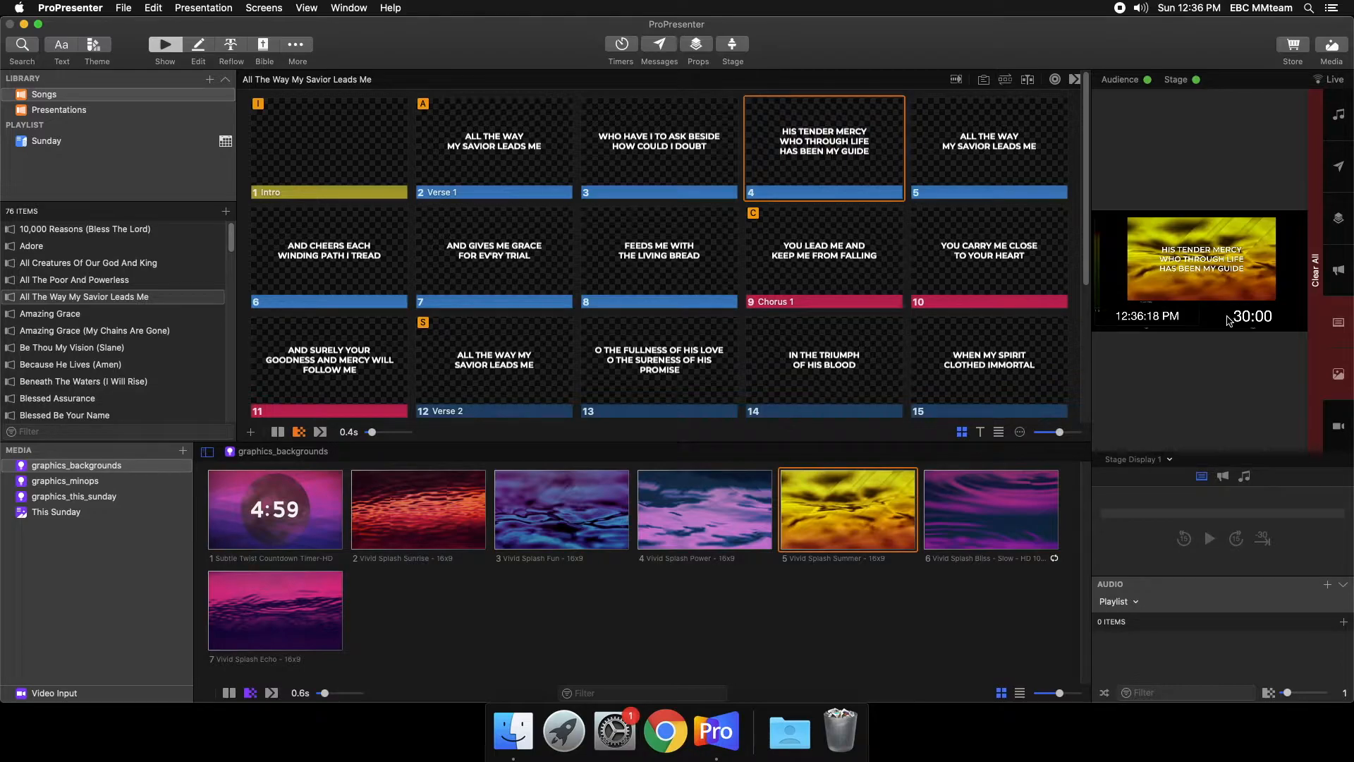
pyautogui.click(1318, 345)
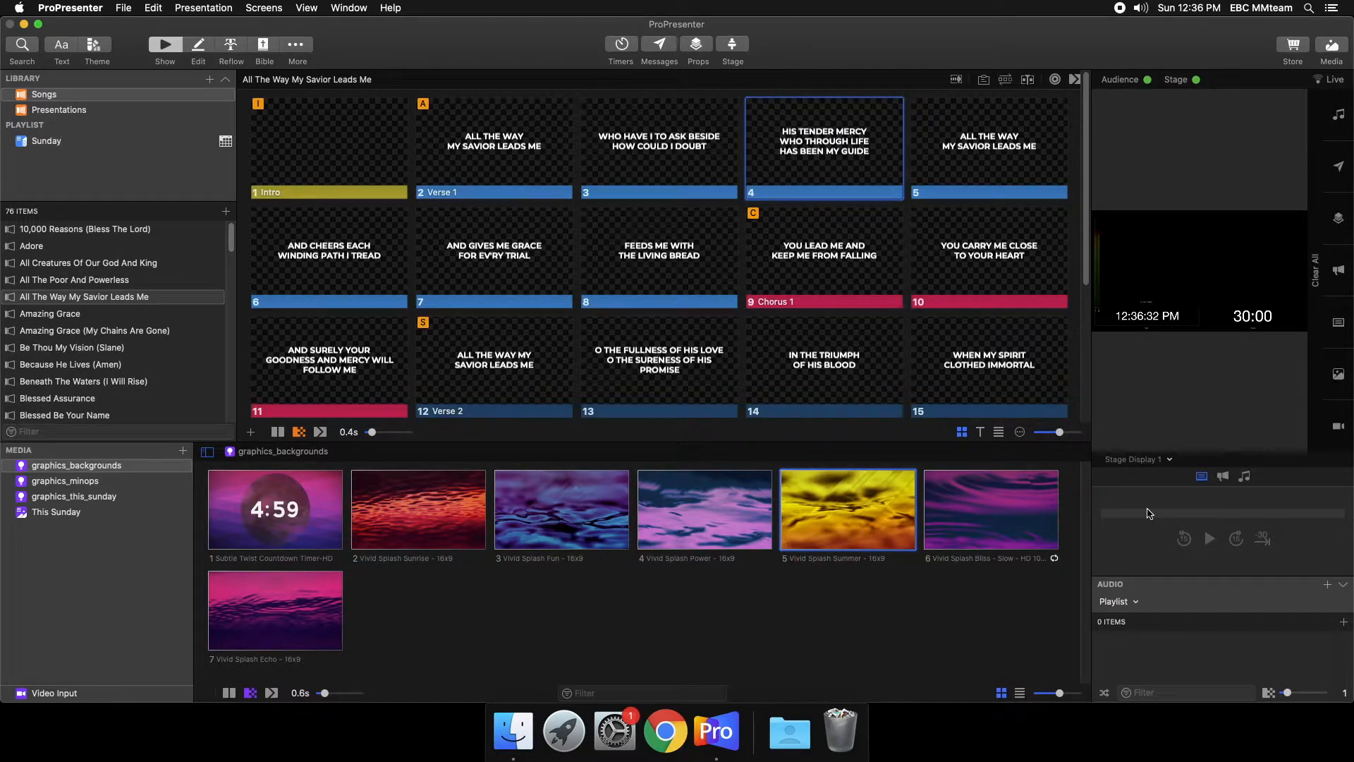
# - Play the Subtle Twist Countdown Timer video, jump ahead to about 2:56 on its countdown, and pause it
pyautogui.click(231, 541)
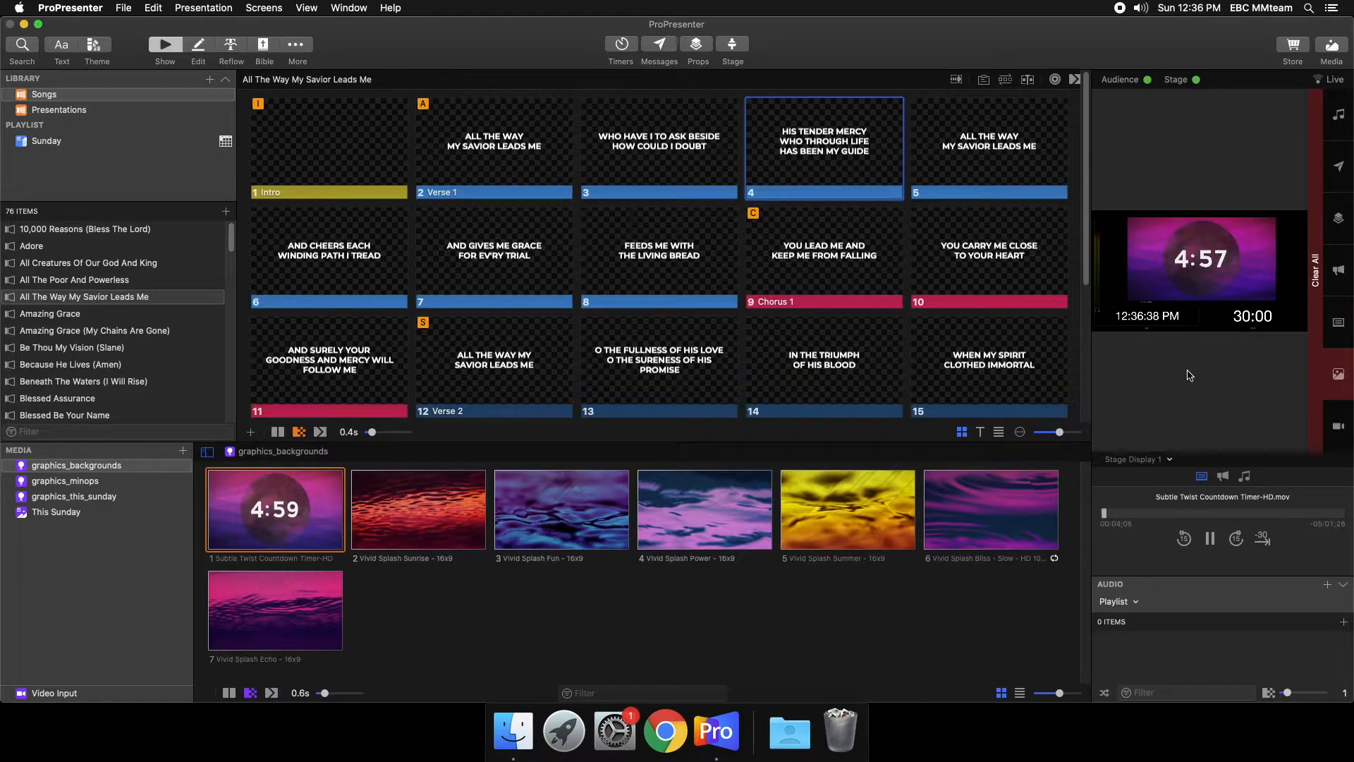
pyautogui.moveTo(1104, 512); pyautogui.dragTo(1201, 509)
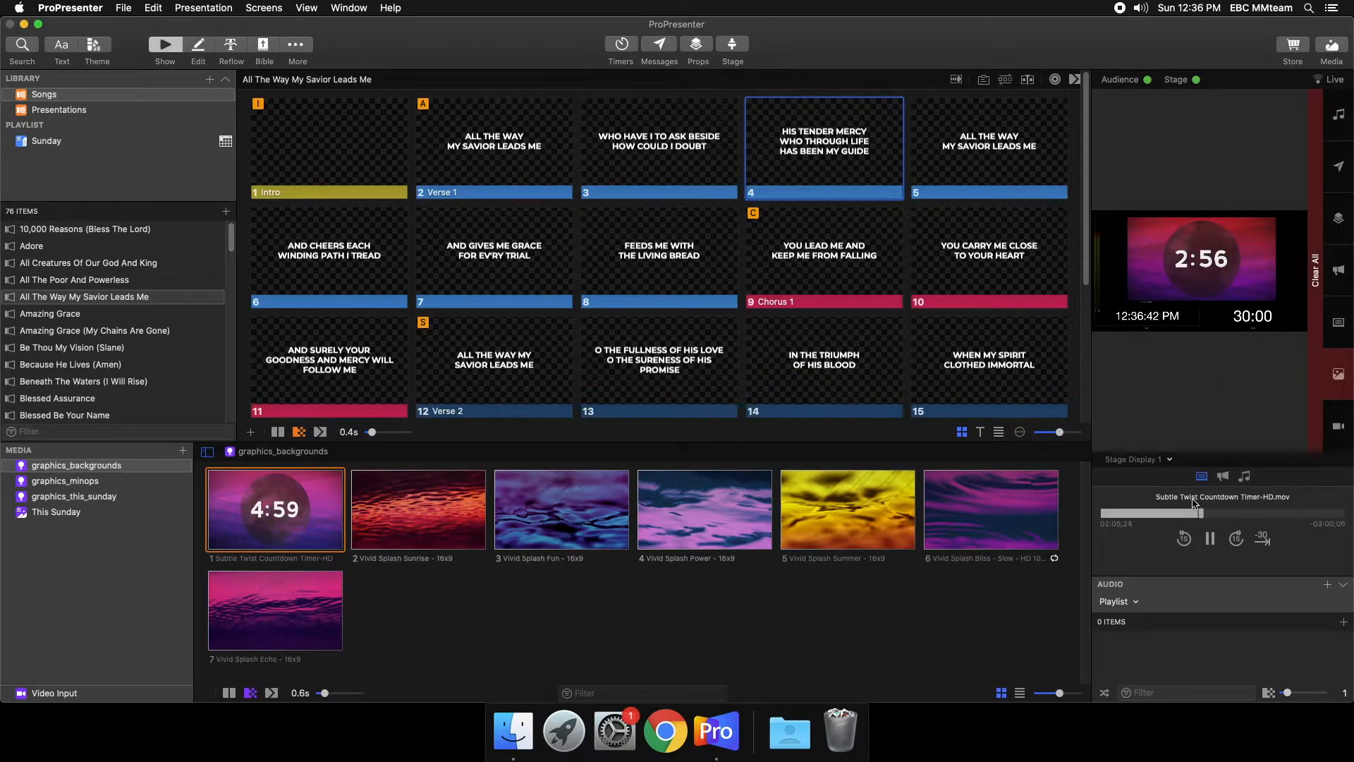
pyautogui.click(1209, 538)
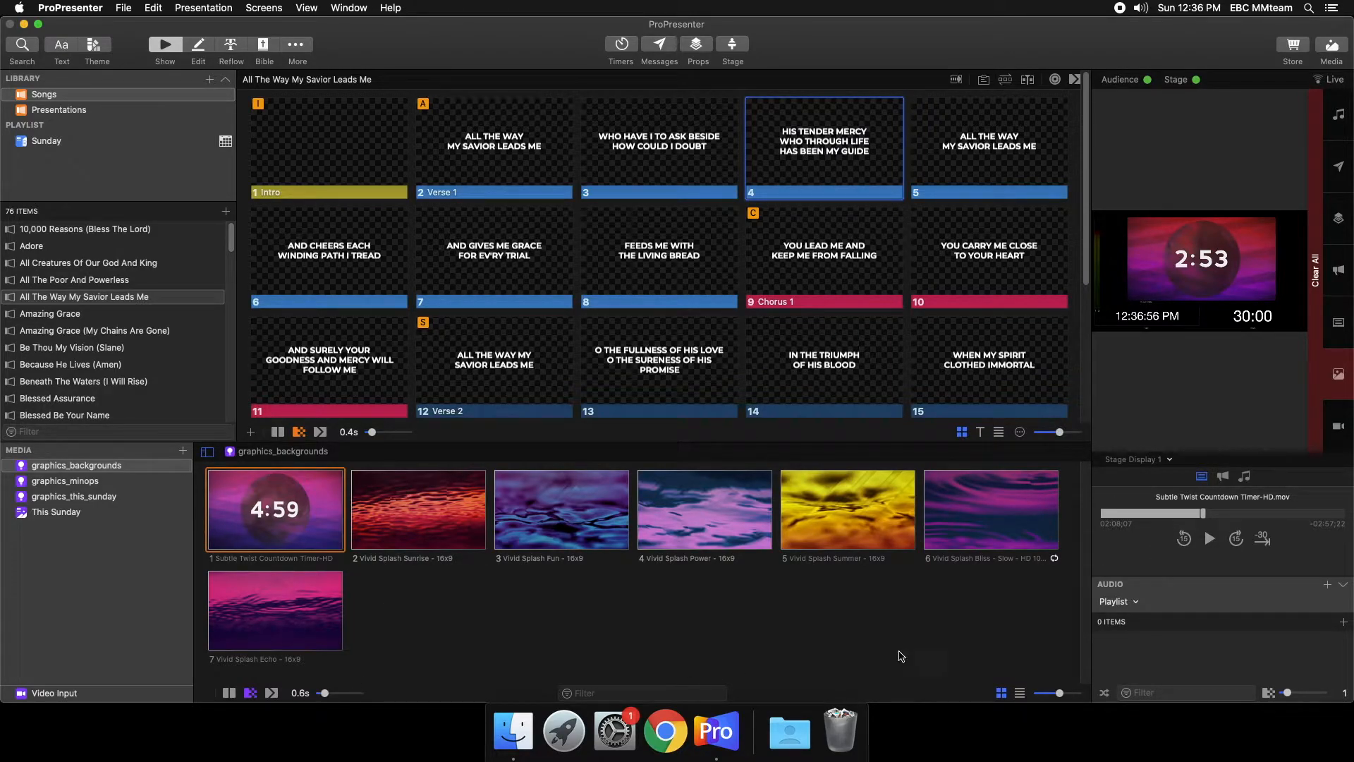
# - Try the media thumbnail size control and the list view, and return the media to the thumbnail grid
pyautogui.moveTo(1060, 694); pyautogui.dragTo(1062, 694)
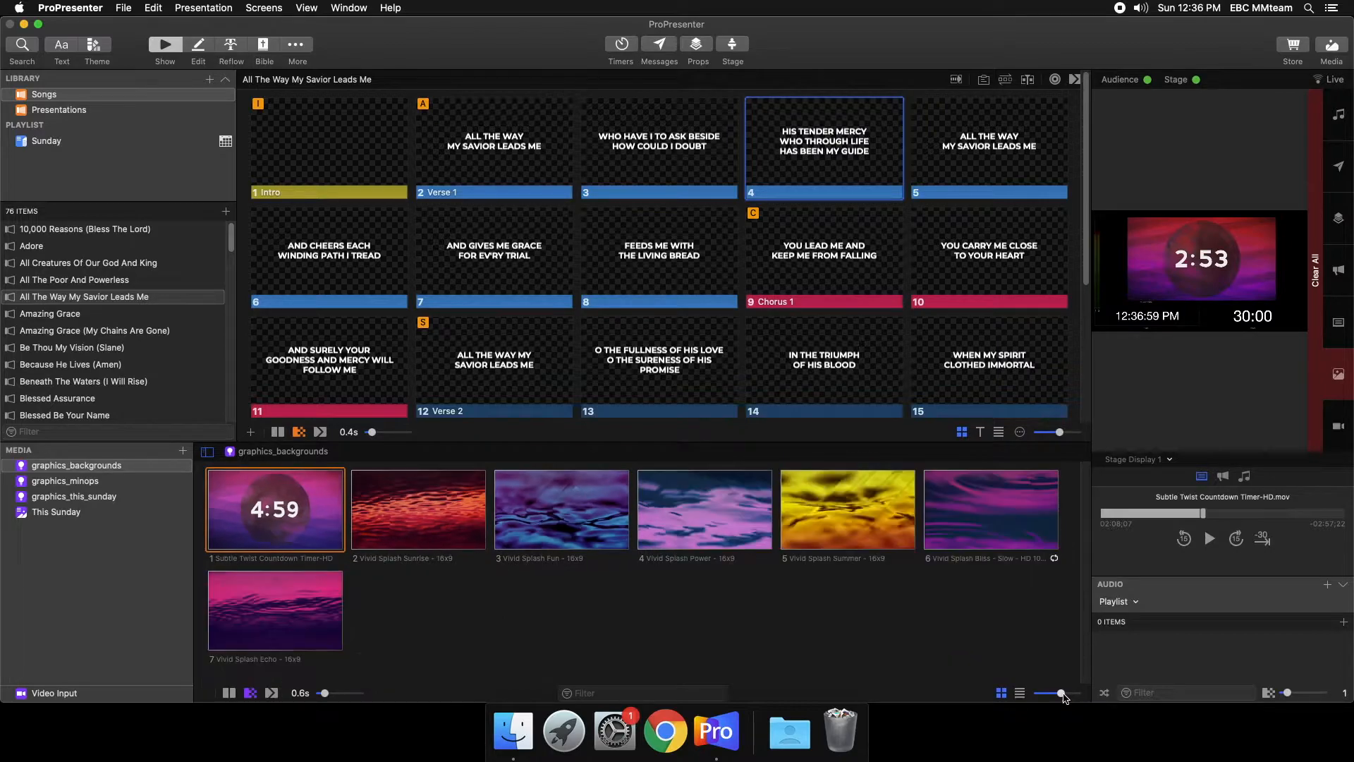
pyautogui.click(1020, 692)
pyautogui.click(1001, 693)
# - Show song slides 8, 7 and 2 live and set the live background to Vivid Splash Sunrise
pyautogui.click(613, 266)
pyautogui.click(515, 266)
pyautogui.click(503, 139)
pyautogui.click(453, 503)
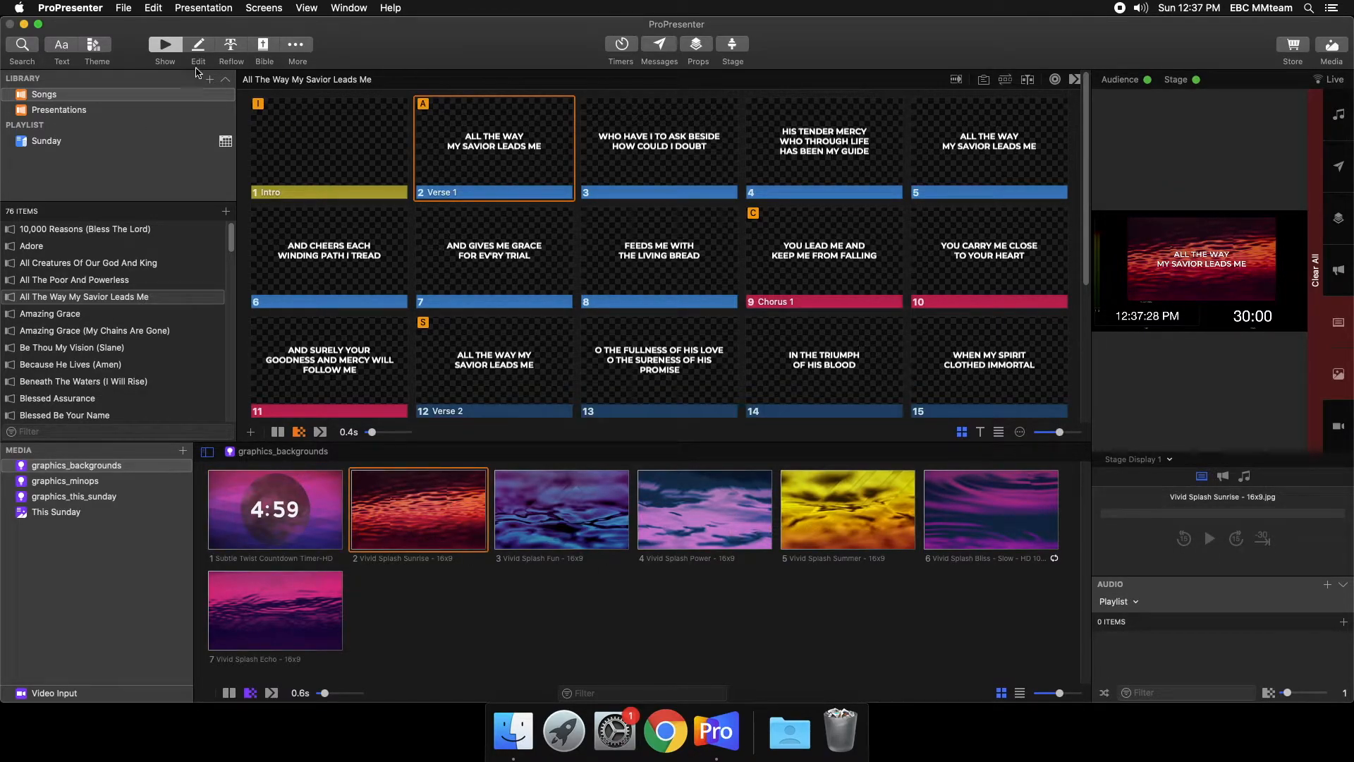
# - Open the song in the slide editor, enter text editing on slide 2's lyrics, and bring up slide 3
pyautogui.click(199, 46)
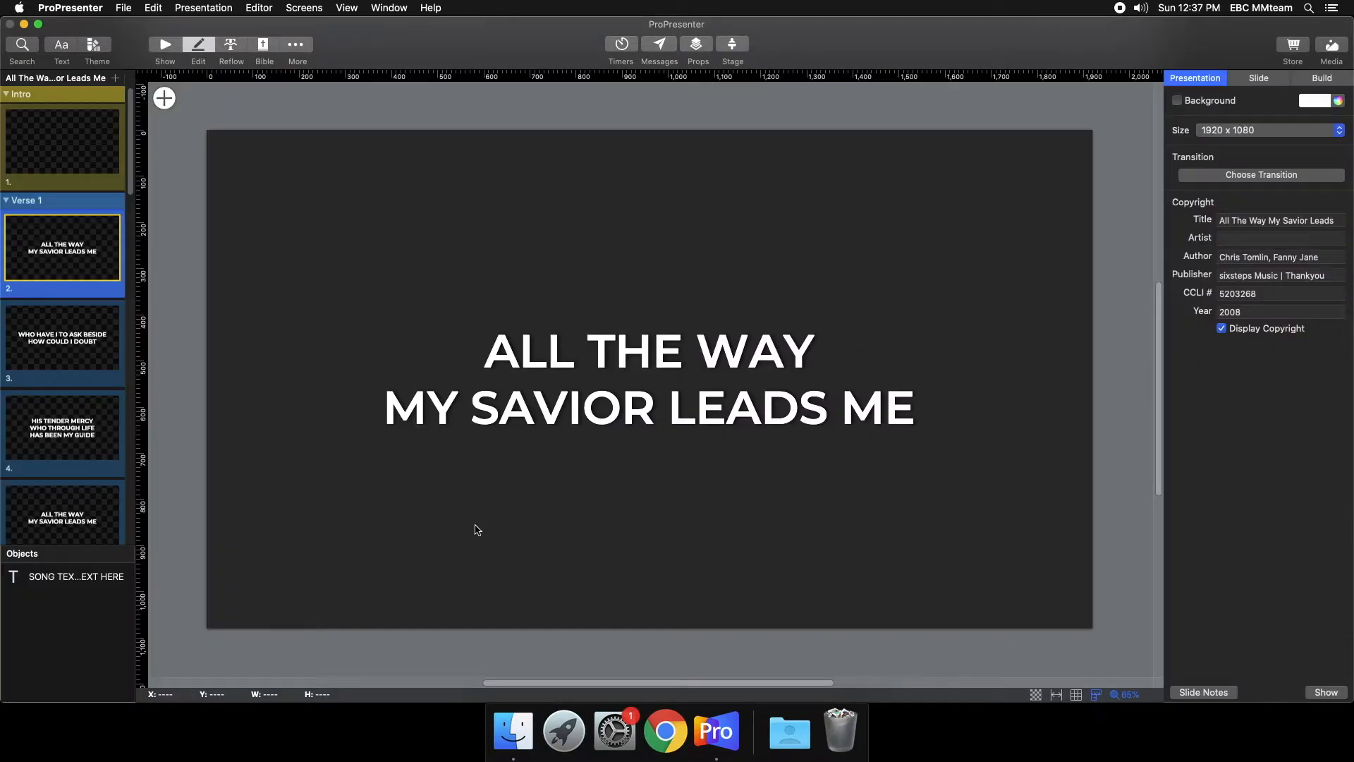
pyautogui.click(641, 380)
pyautogui.click(641, 380)
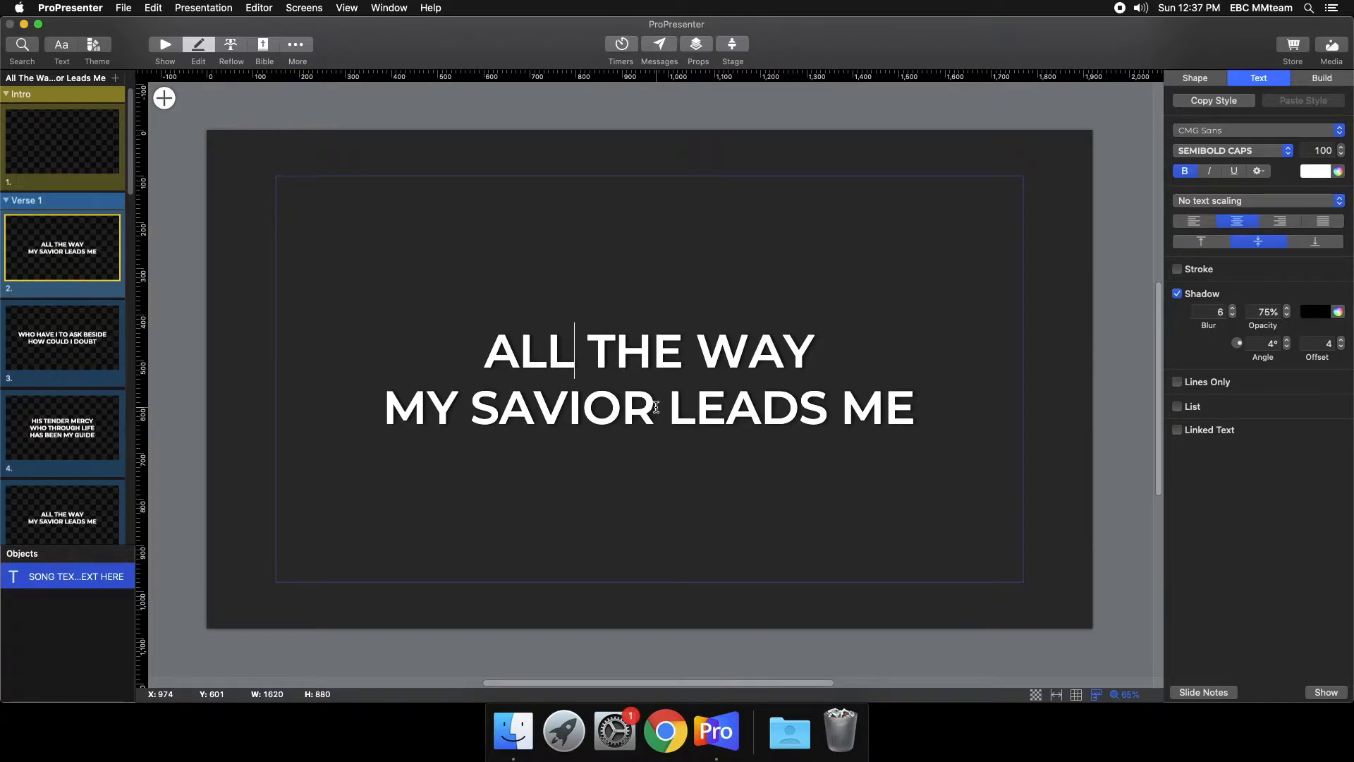
pyautogui.click(55, 354)
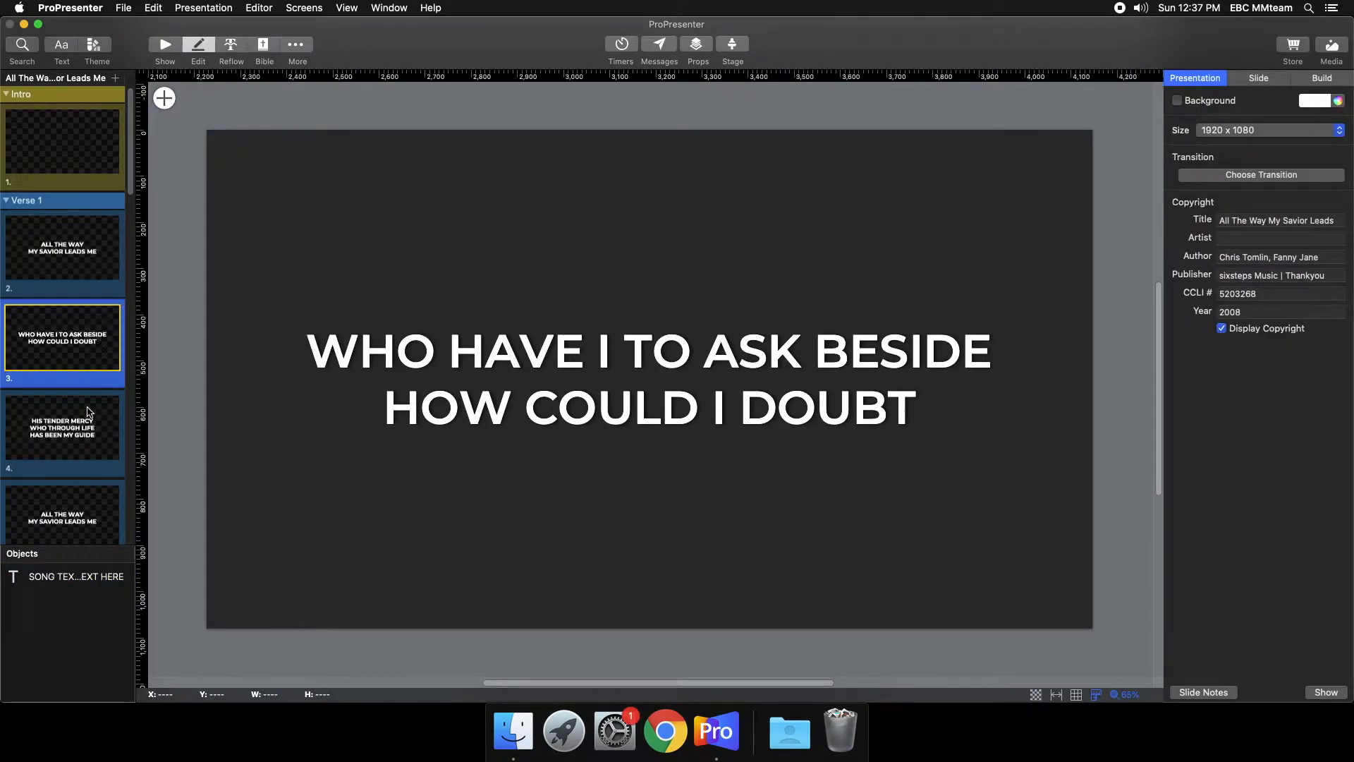
# - Open slide 4's lyrics for text editing, enter the test word HELLO, and remove it again
pyautogui.click(88, 412)
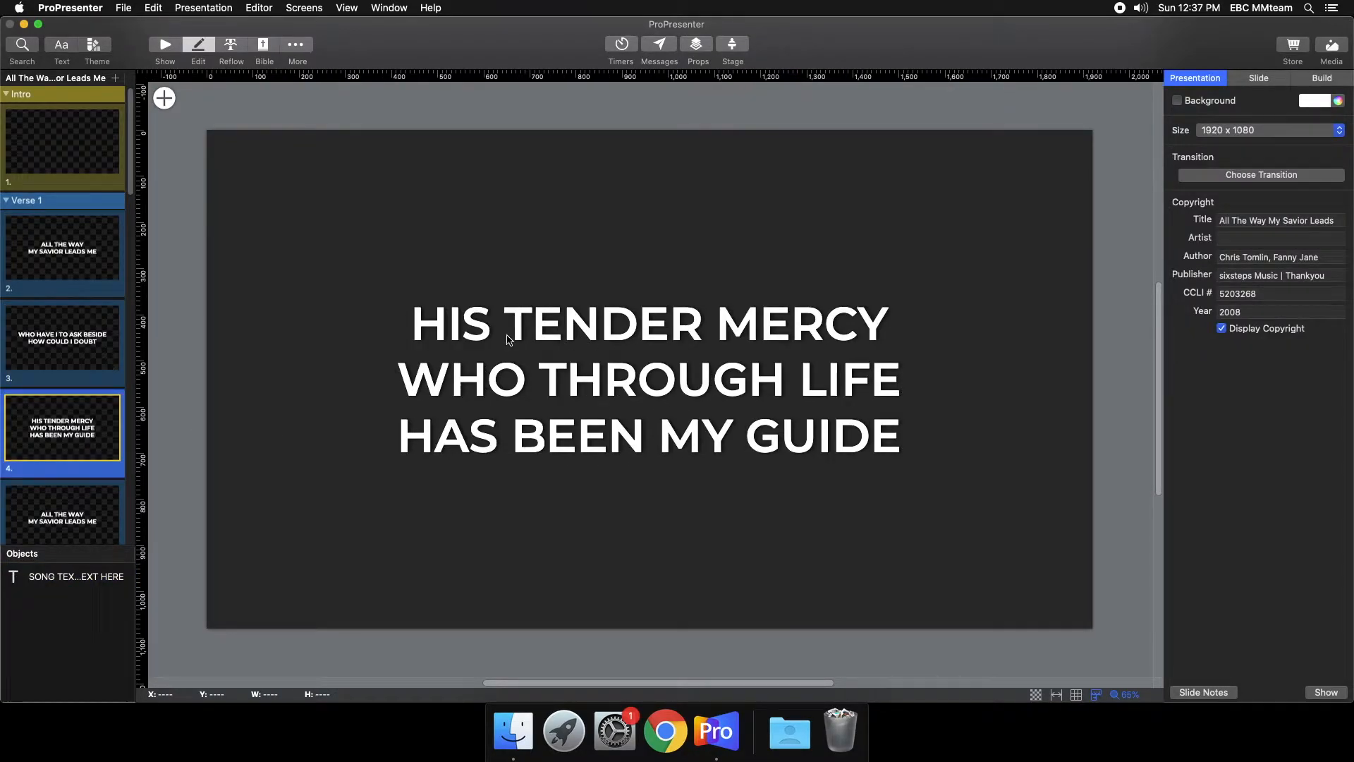
pyautogui.doubleClick(508, 340)
pyautogui.click(508, 340)
pyautogui.write('HELLO')
pyautogui.press('BackSpace')
pyautogui.press('BackSpace')
pyautogui.press('BackSpace')
pyautogui.press('BackSpace')
pyautogui.press('BackSpace')
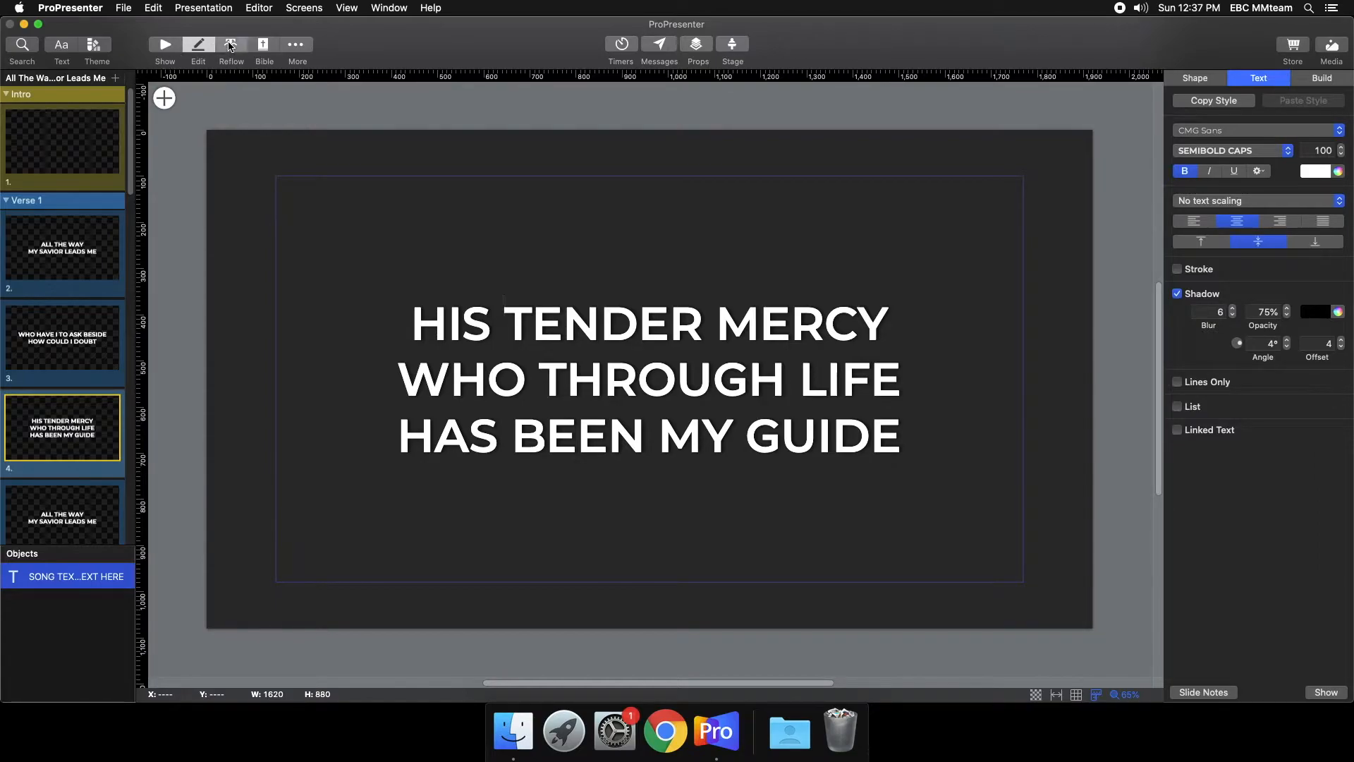
# - Open the song in the Reflow editor, insert a slide break in slide 2's lyrics, and remove it again
pyautogui.click(230, 46)
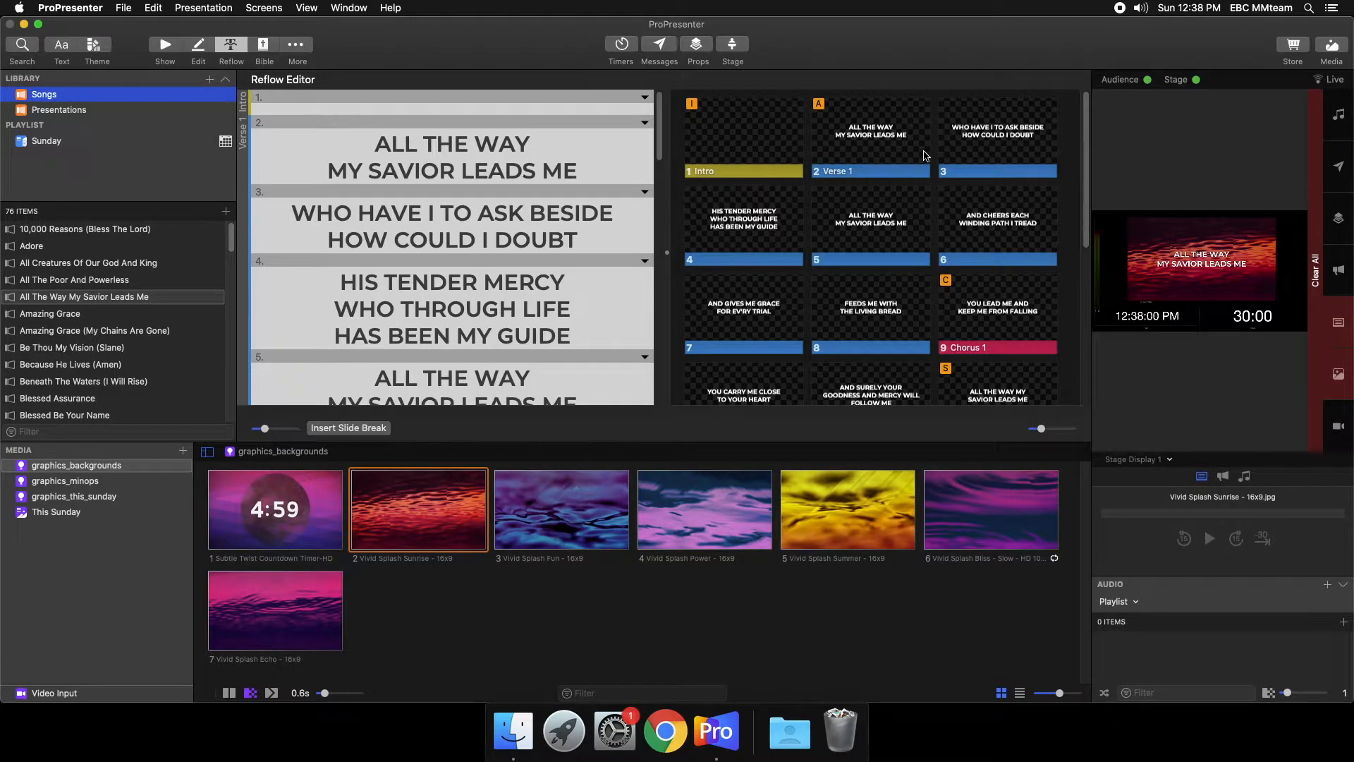
pyautogui.click(591, 143)
pyautogui.click(349, 427)
pyautogui.click(321, 181)
pyautogui.press('BackSpace')
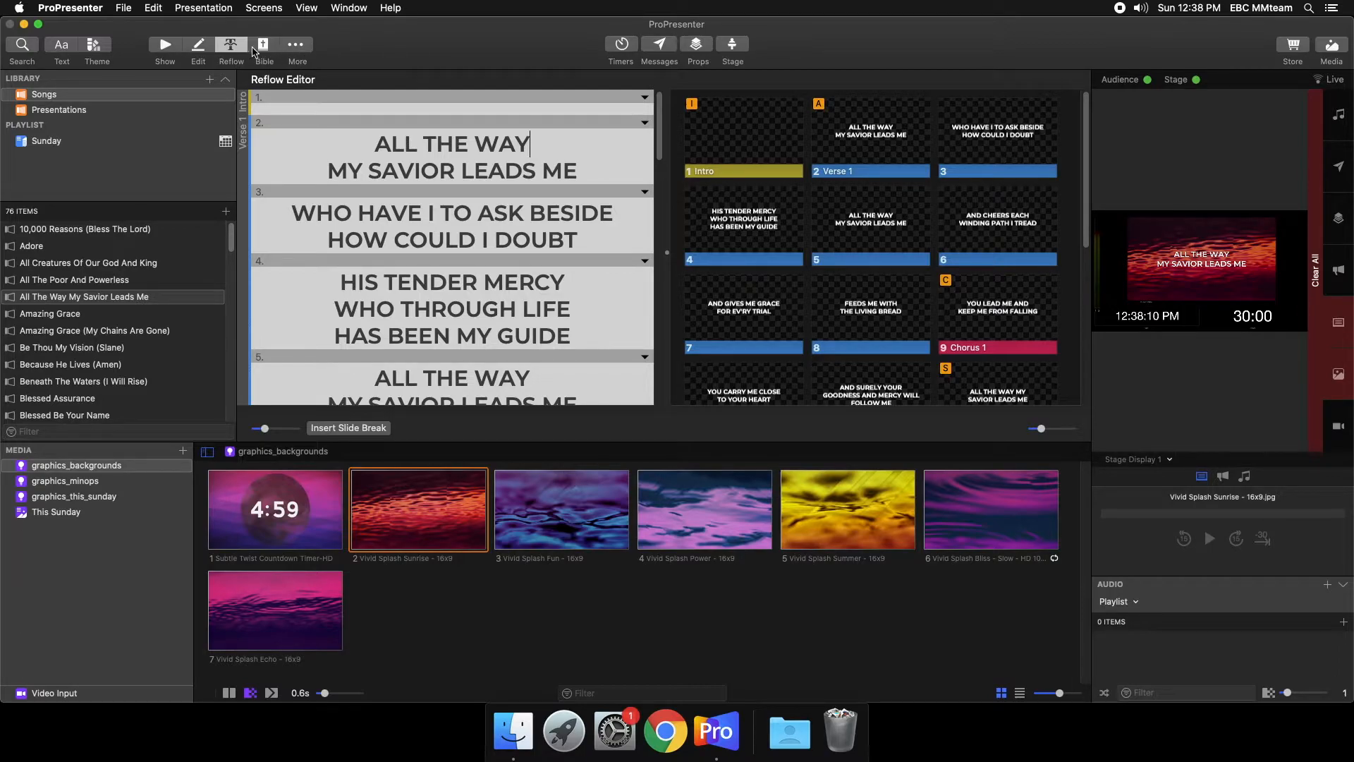
# - Examine the Music, Announcements/Sermon and Pre/Post Roll layouts in the Stage Editor, and return to the Show view
pyautogui.click(299, 45)
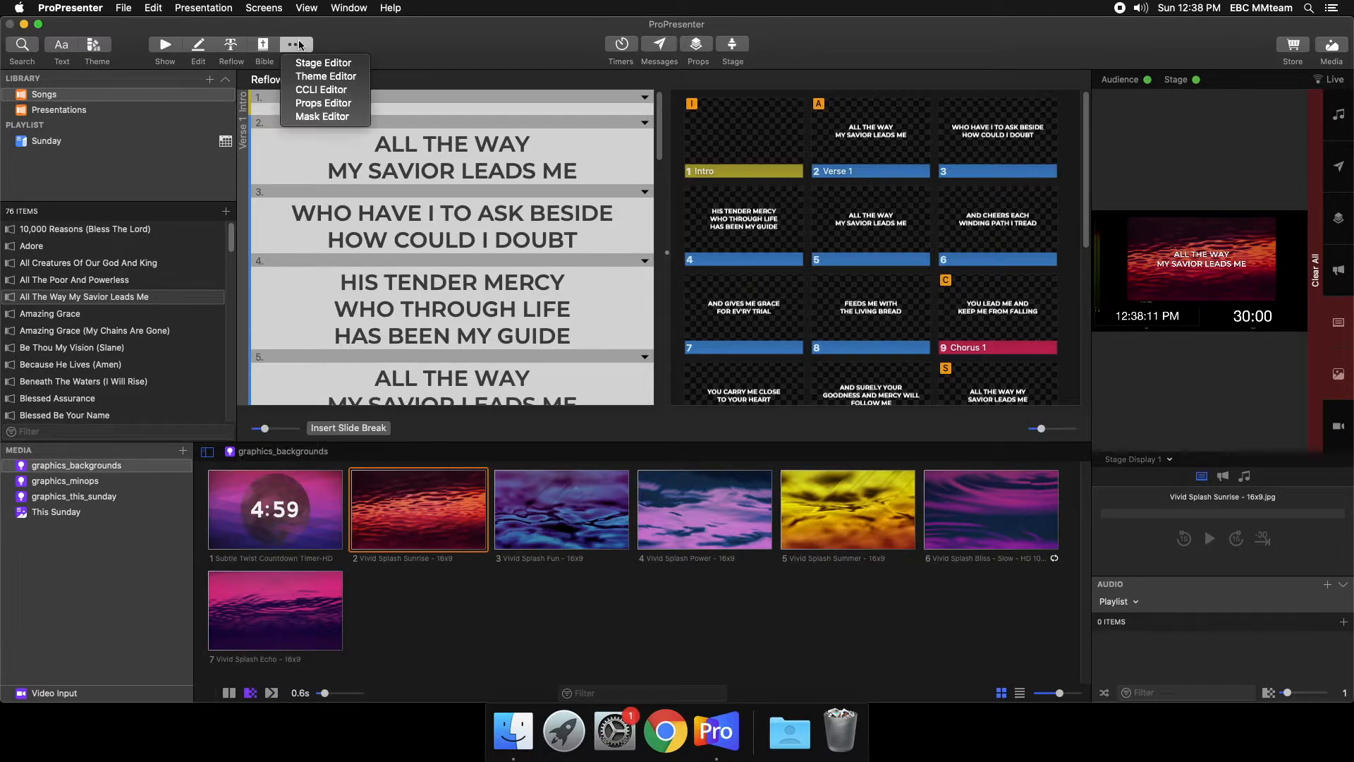
pyautogui.click(333, 66)
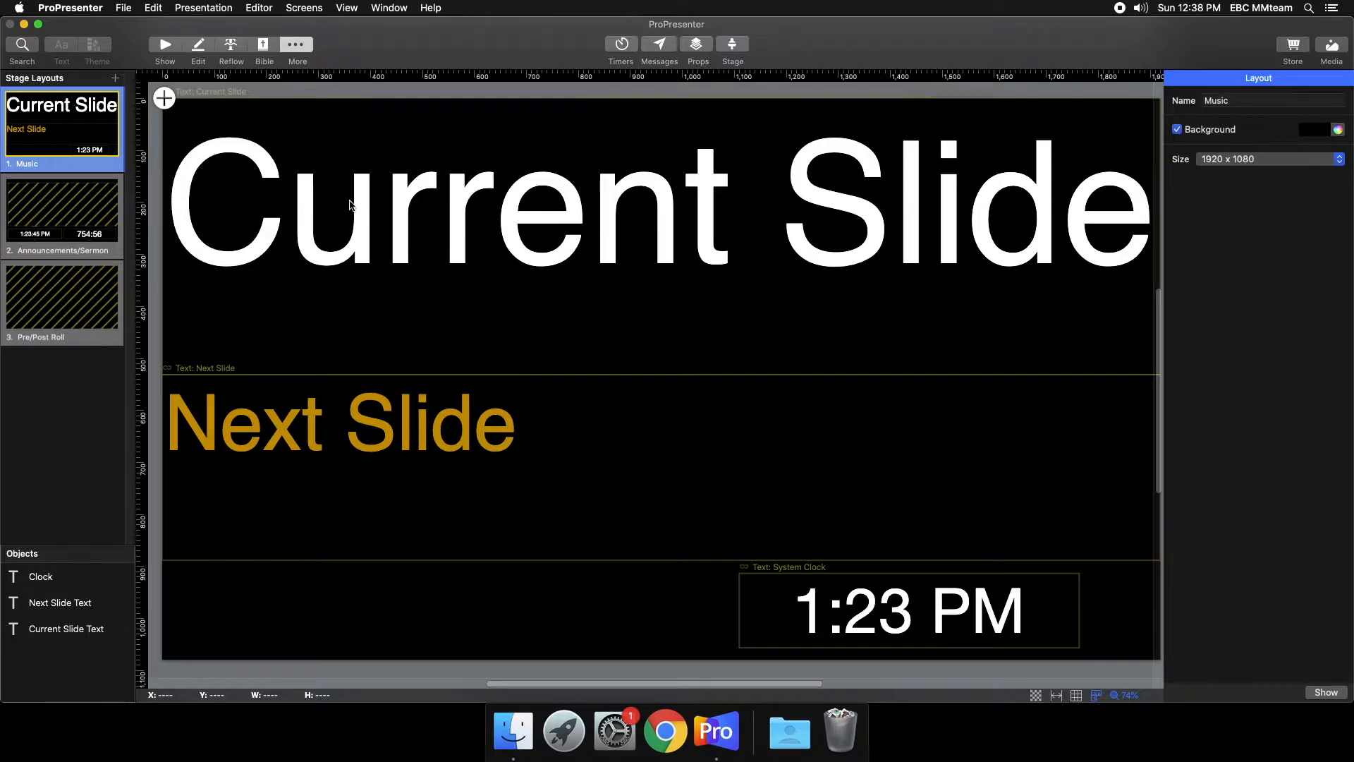
pyautogui.click(80, 200)
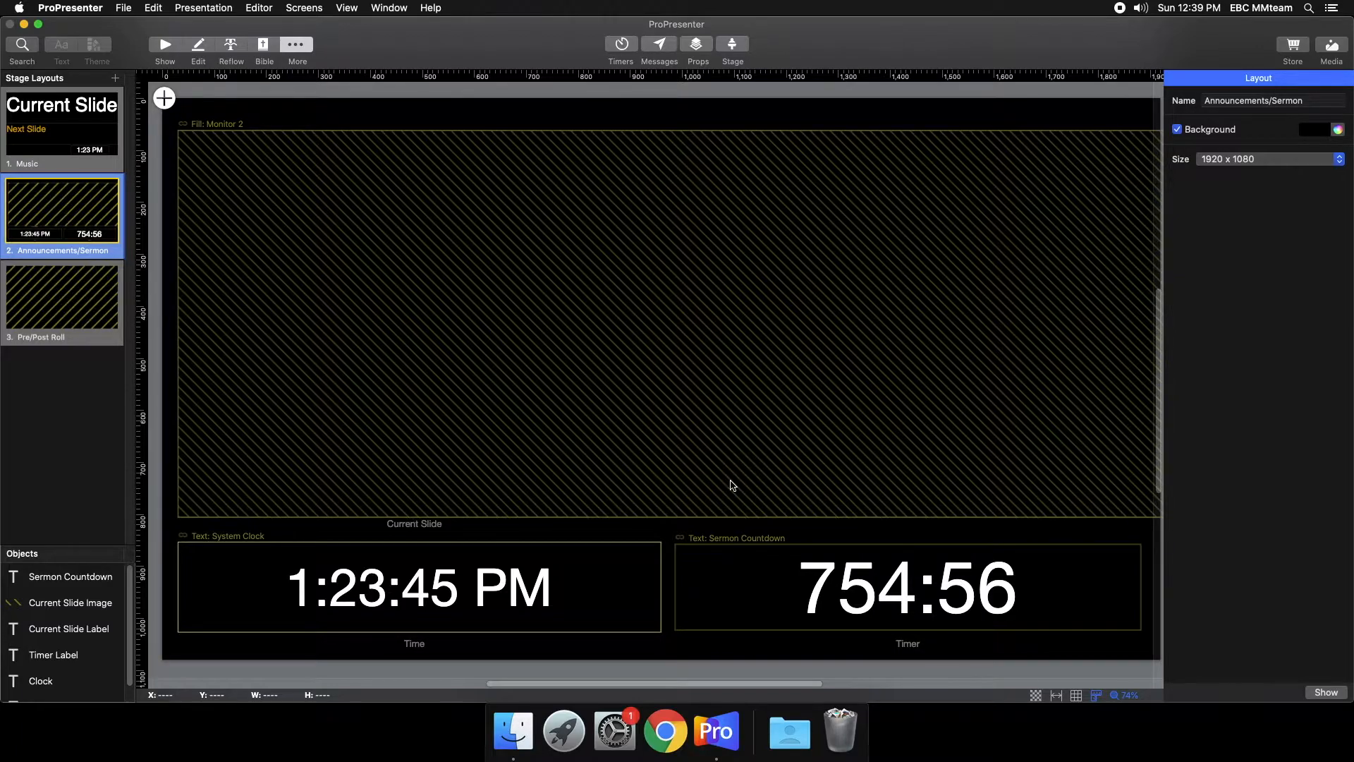
pyautogui.click(84, 293)
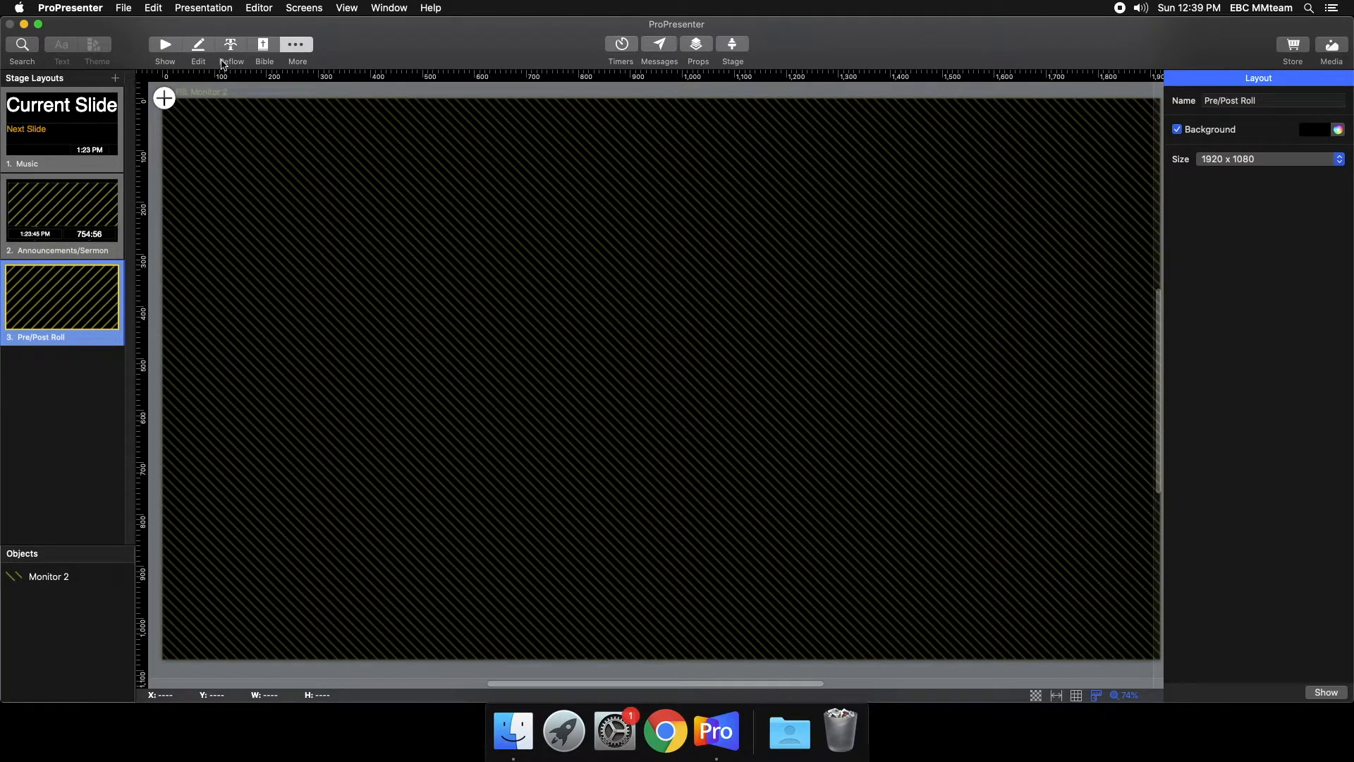
pyautogui.click(296, 44)
pyautogui.click(157, 48)
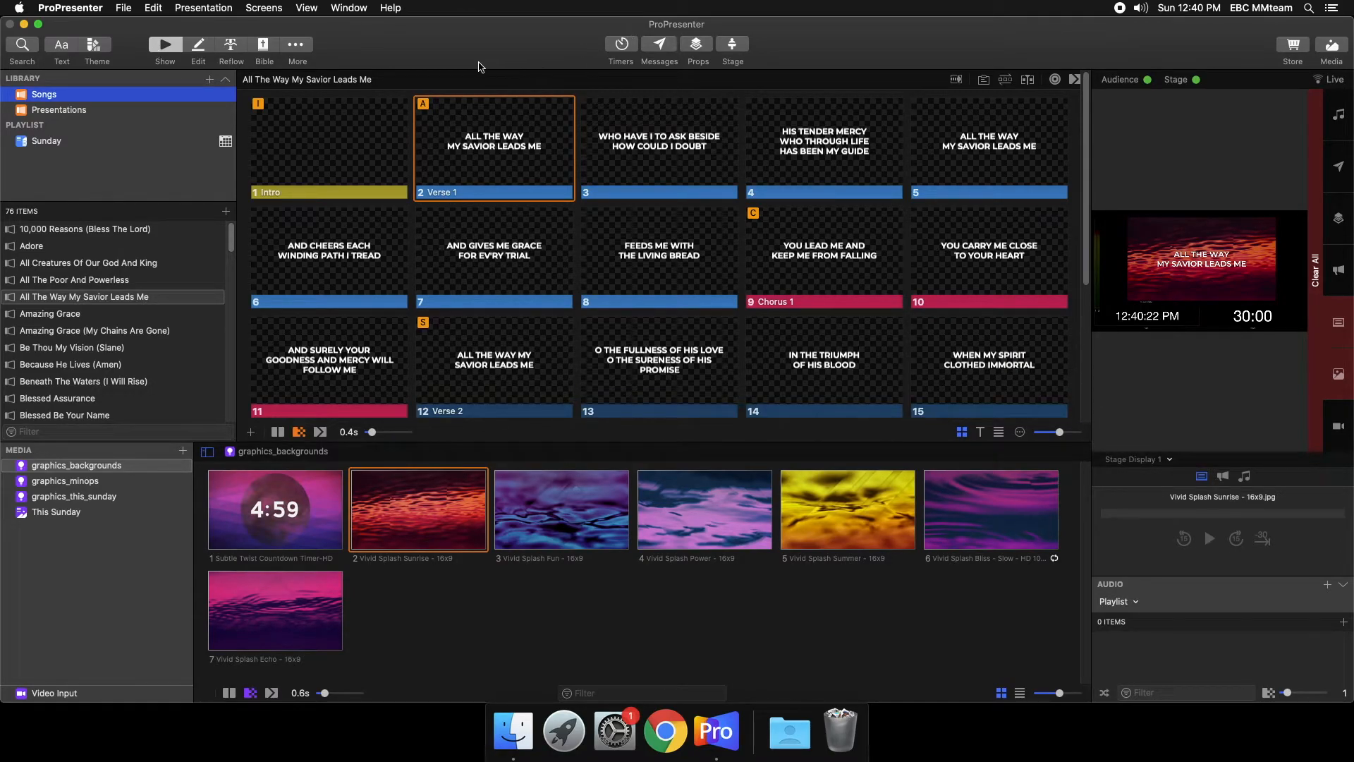
# - Start and stop the Sermon Countdown timer, and close the timers window
pyautogui.click(617, 53)
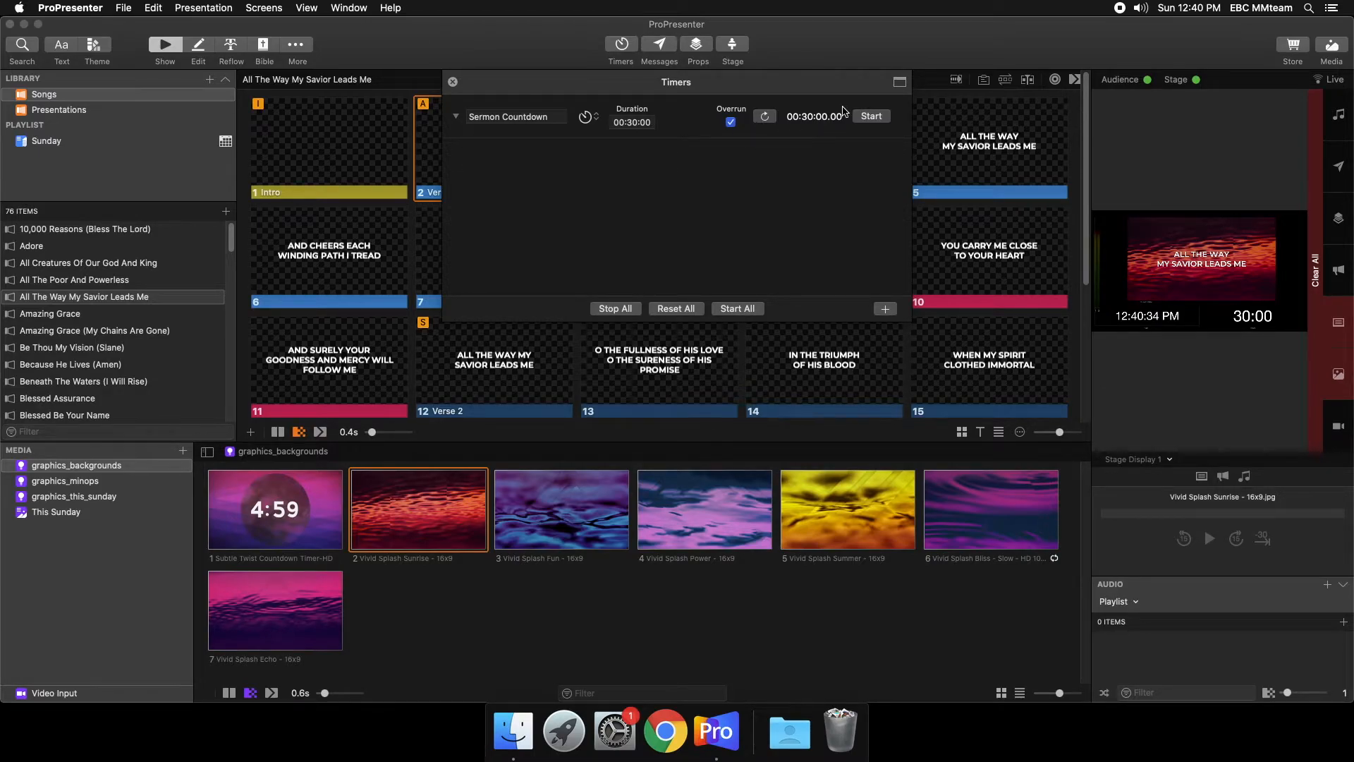
pyautogui.click(872, 120)
pyautogui.click(873, 117)
pyautogui.click(622, 47)
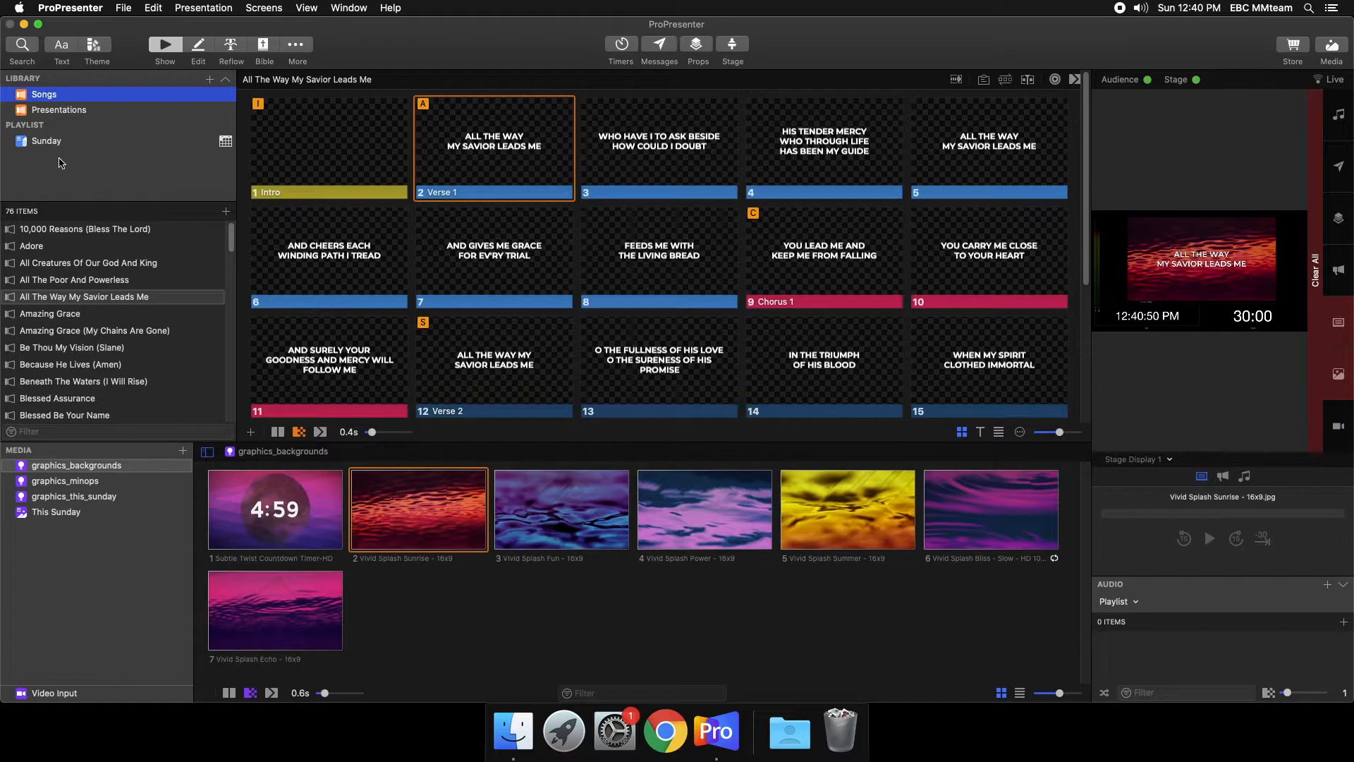
# - Open the Sunday playlist, look through its sections, and select the PreRoll presentation
pyautogui.click(56, 145)
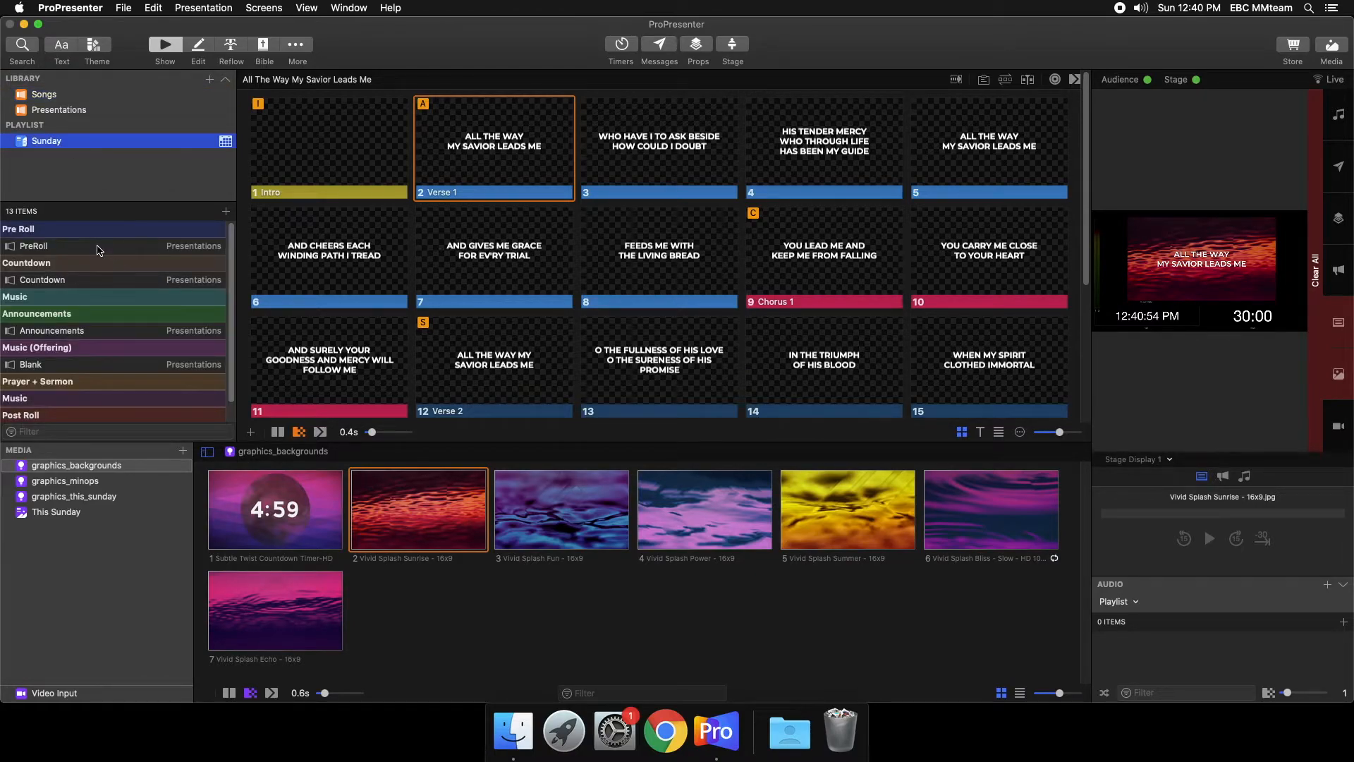
pyautogui.click(47, 143)
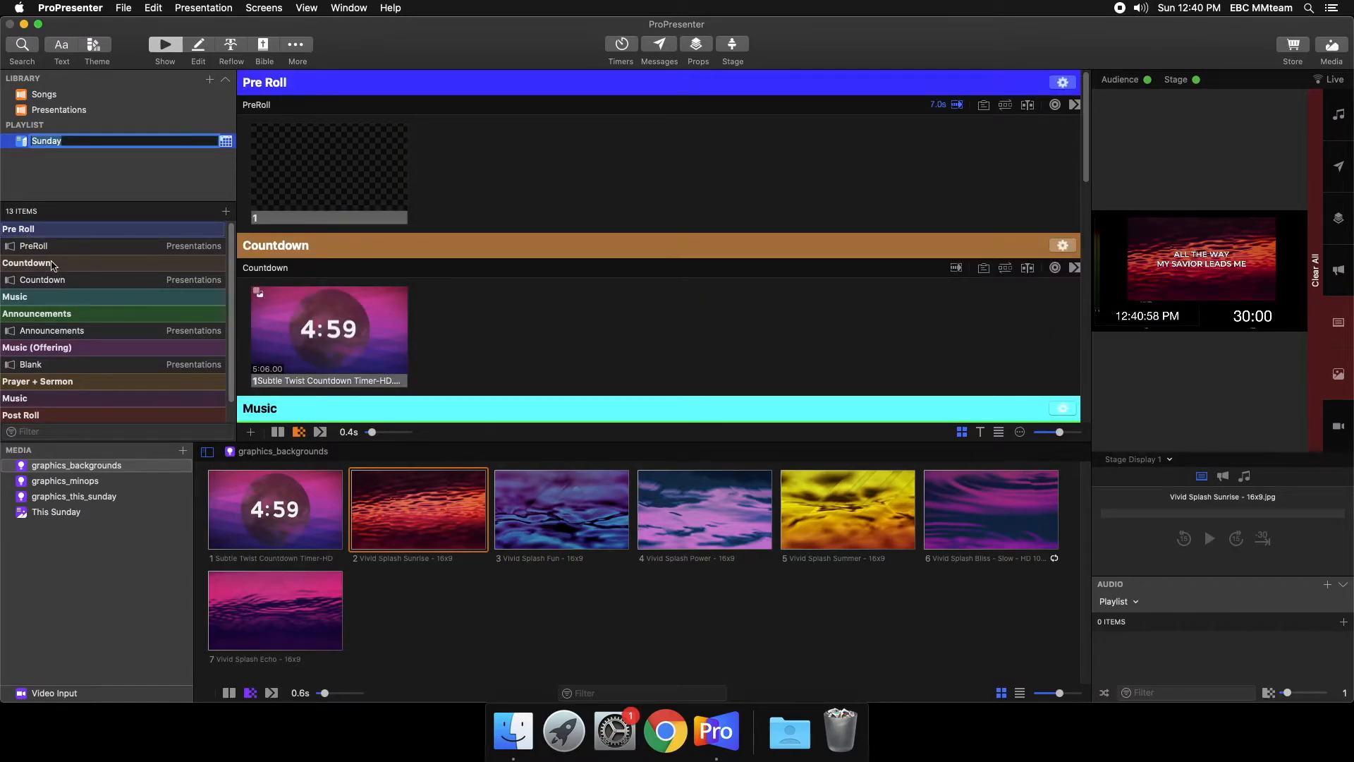
pyautogui.scroll(-1, 45, 369)
pyautogui.scroll(1, 48, 239)
pyautogui.click(35, 249)
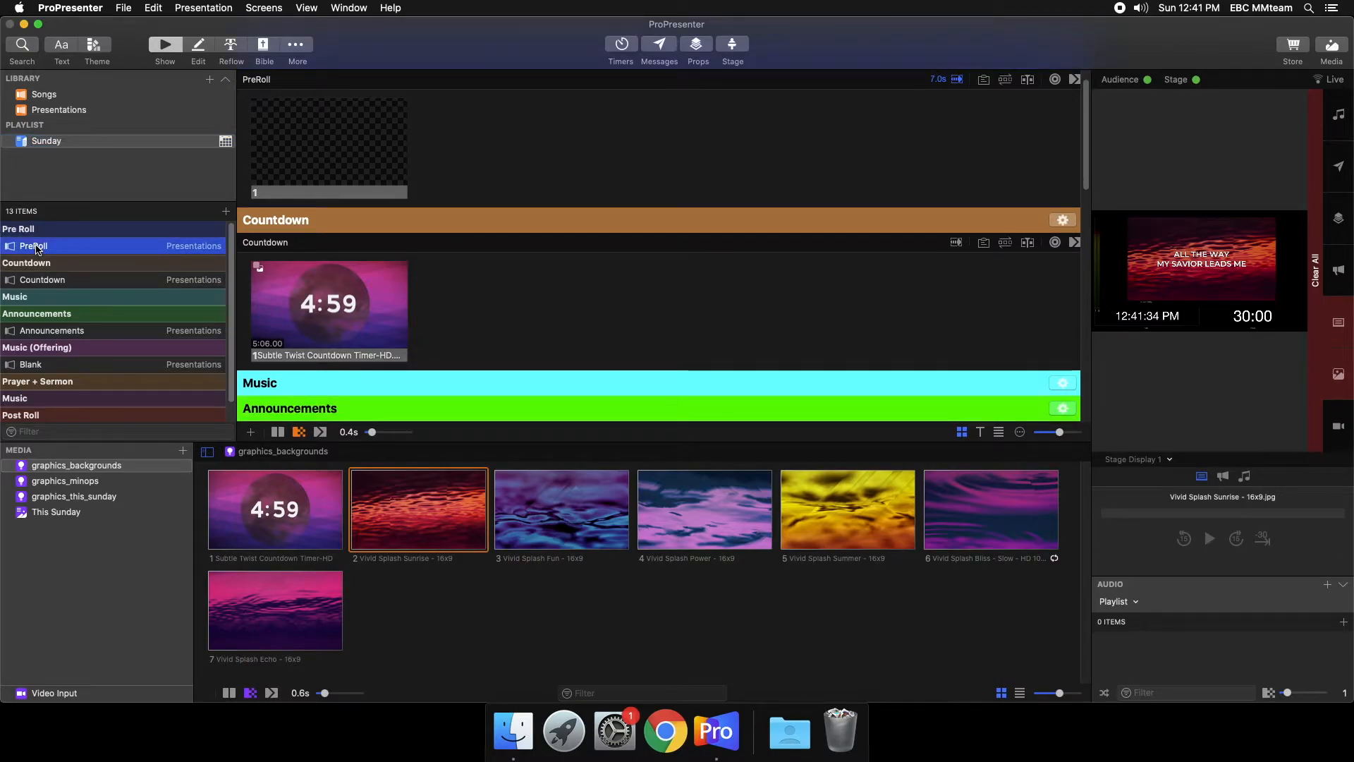
pyautogui.scroll(1, 319, 211)
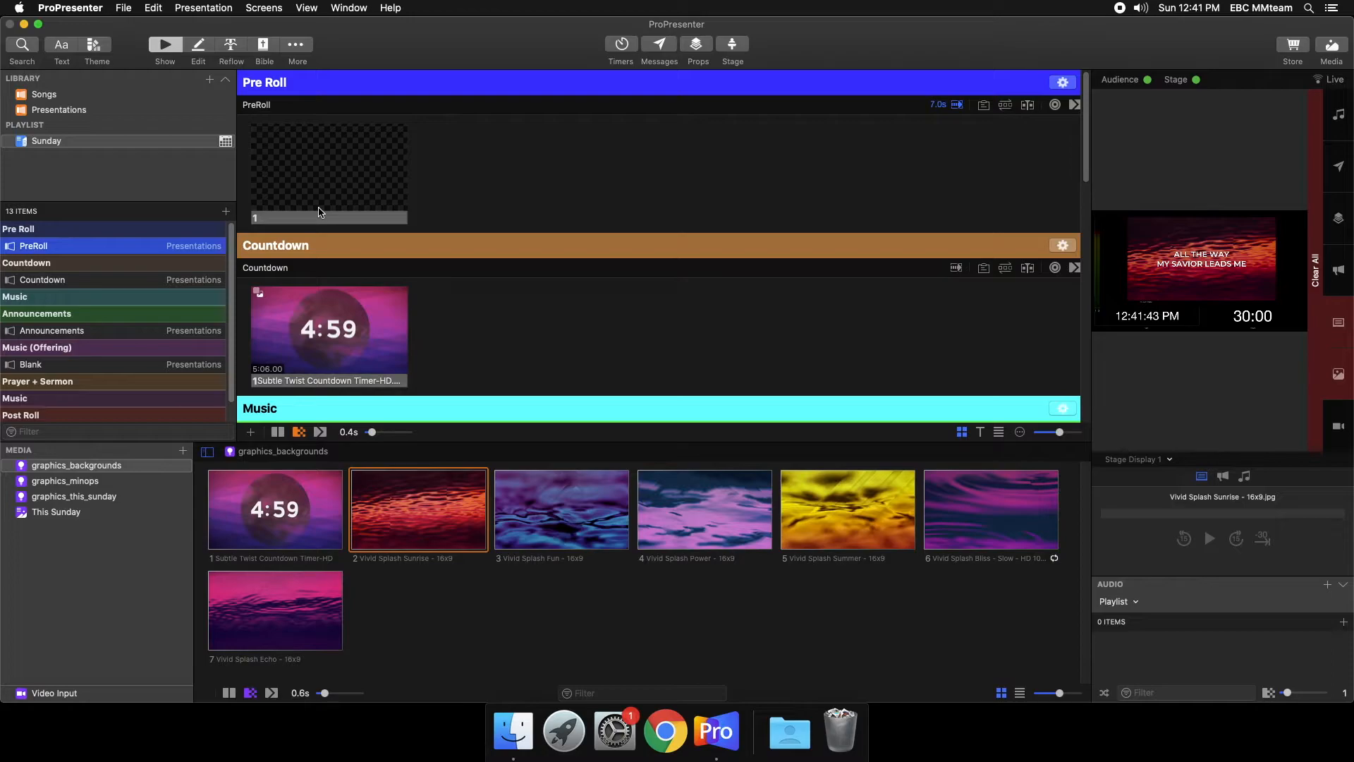
# - Add the Vivid Splash Welcome, community prayer meeting, no offering plates and touch free entry graphics from graphics_minops to PreRoll as slides 1 to 4
pyautogui.click(32, 485)
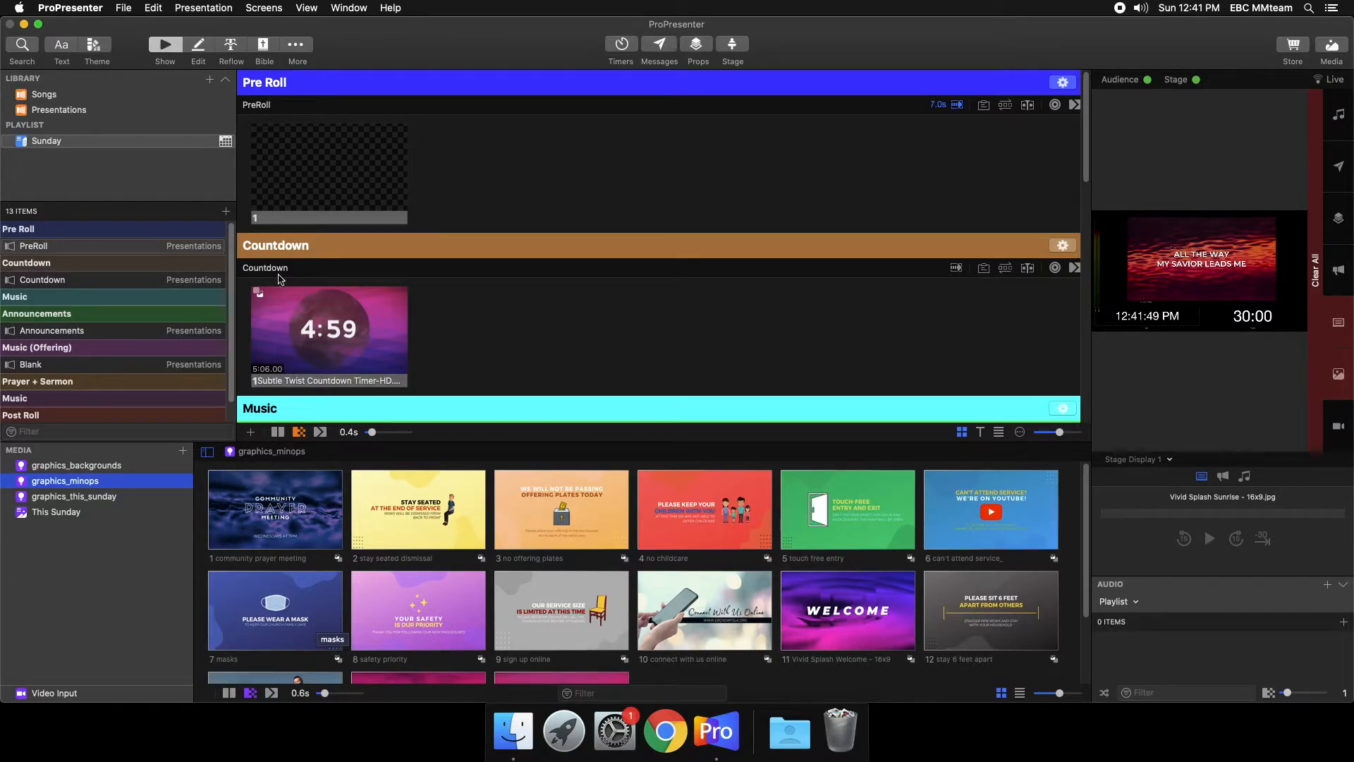
pyautogui.scroll(-3, 670, 615)
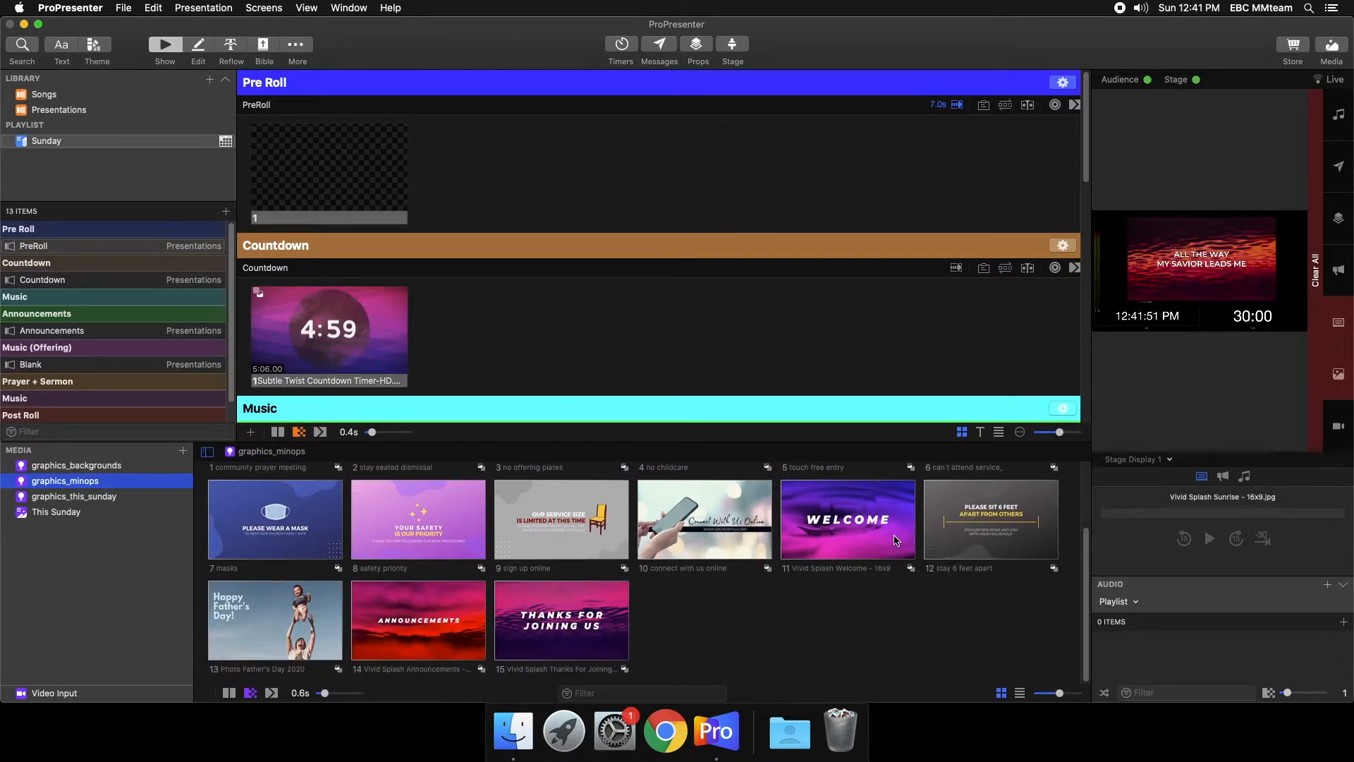
pyautogui.moveTo(842, 531); pyautogui.dragTo(297, 171)
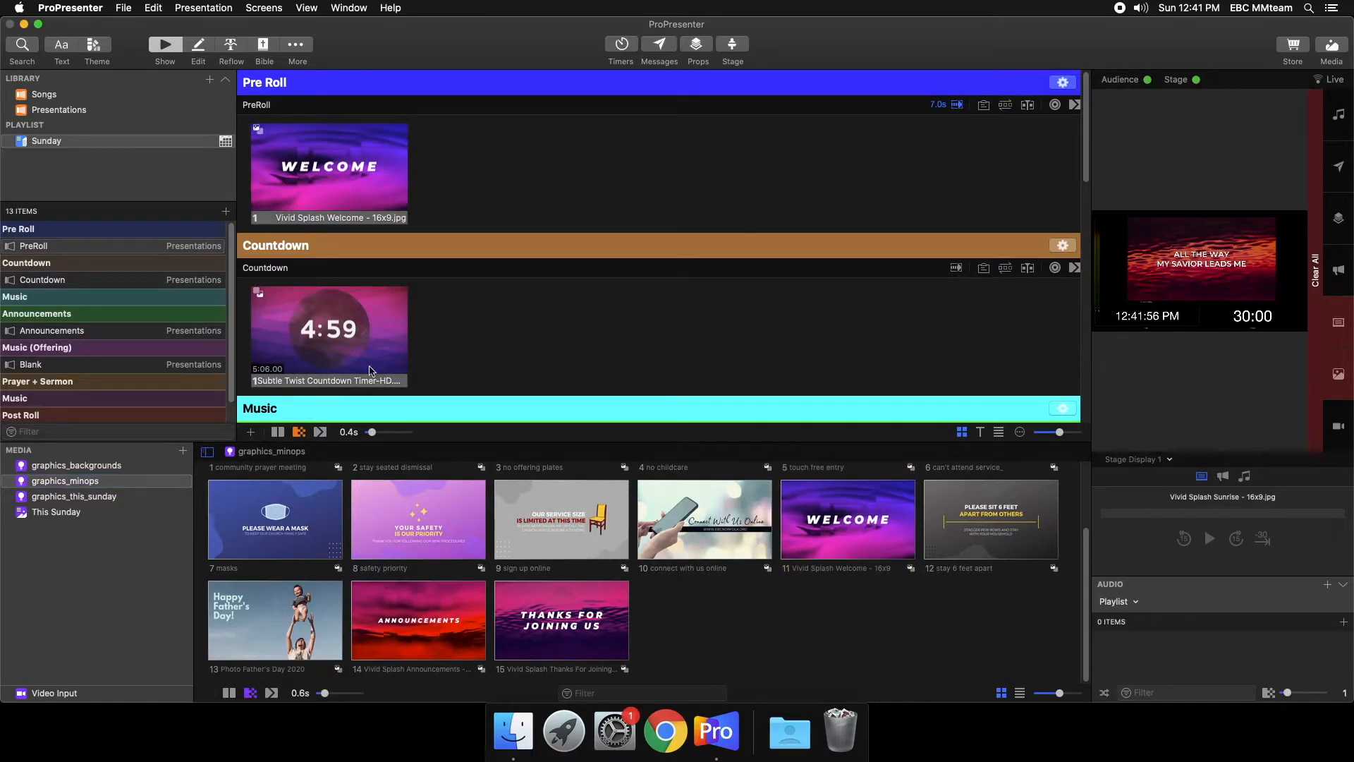
pyautogui.scroll(3, 701, 576)
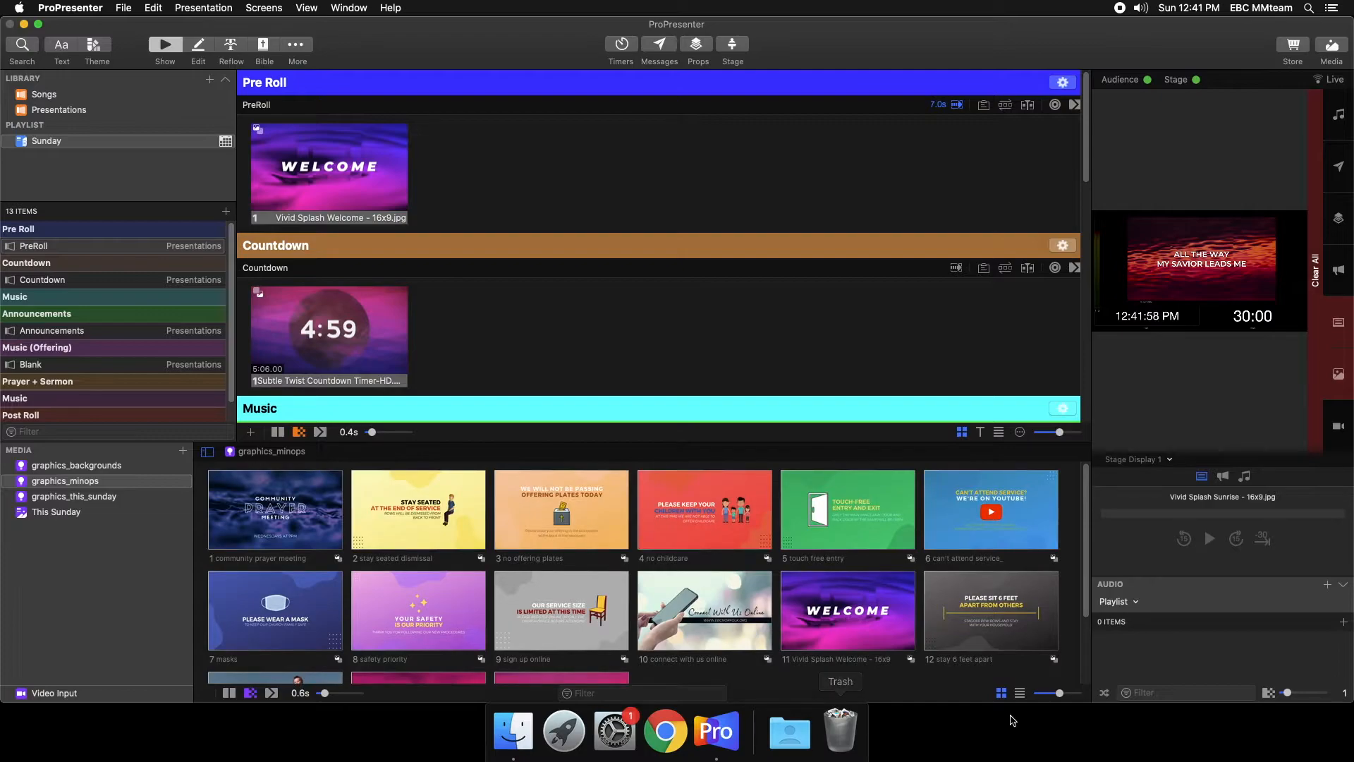
pyautogui.moveTo(272, 526); pyautogui.dragTo(487, 173)
pyautogui.moveTo(557, 518); pyautogui.dragTo(608, 185)
pyautogui.moveTo(846, 508); pyautogui.dragTo(800, 234)
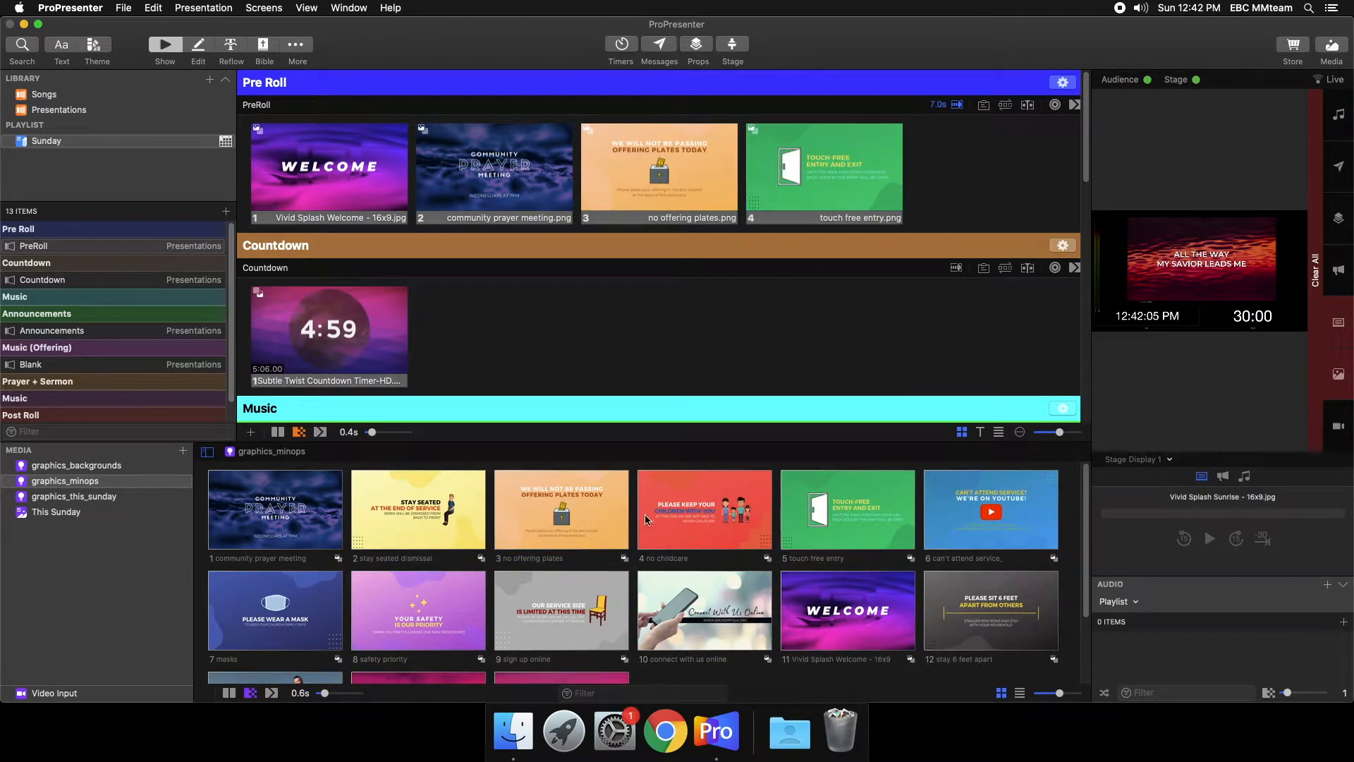
pyautogui.scroll(-3, 619, 623)
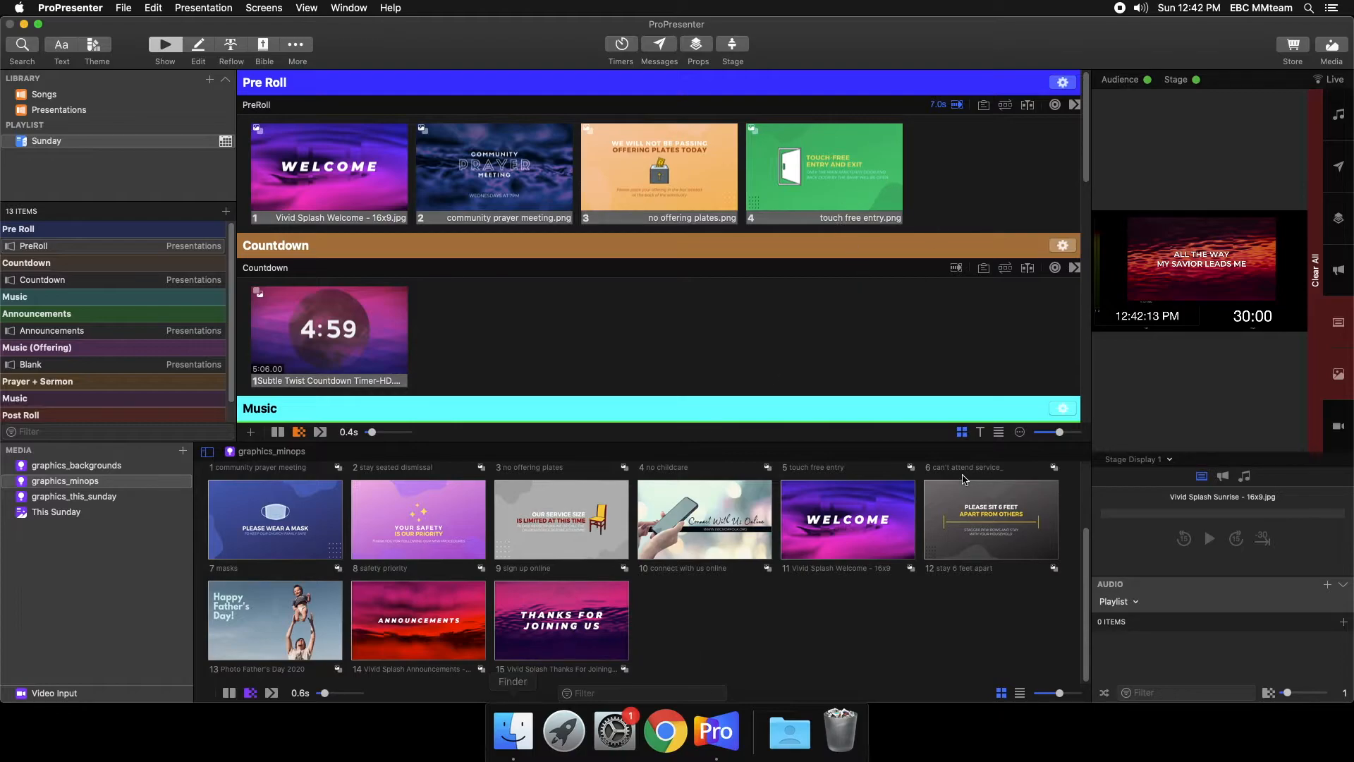
pyautogui.scroll(3, 964, 480)
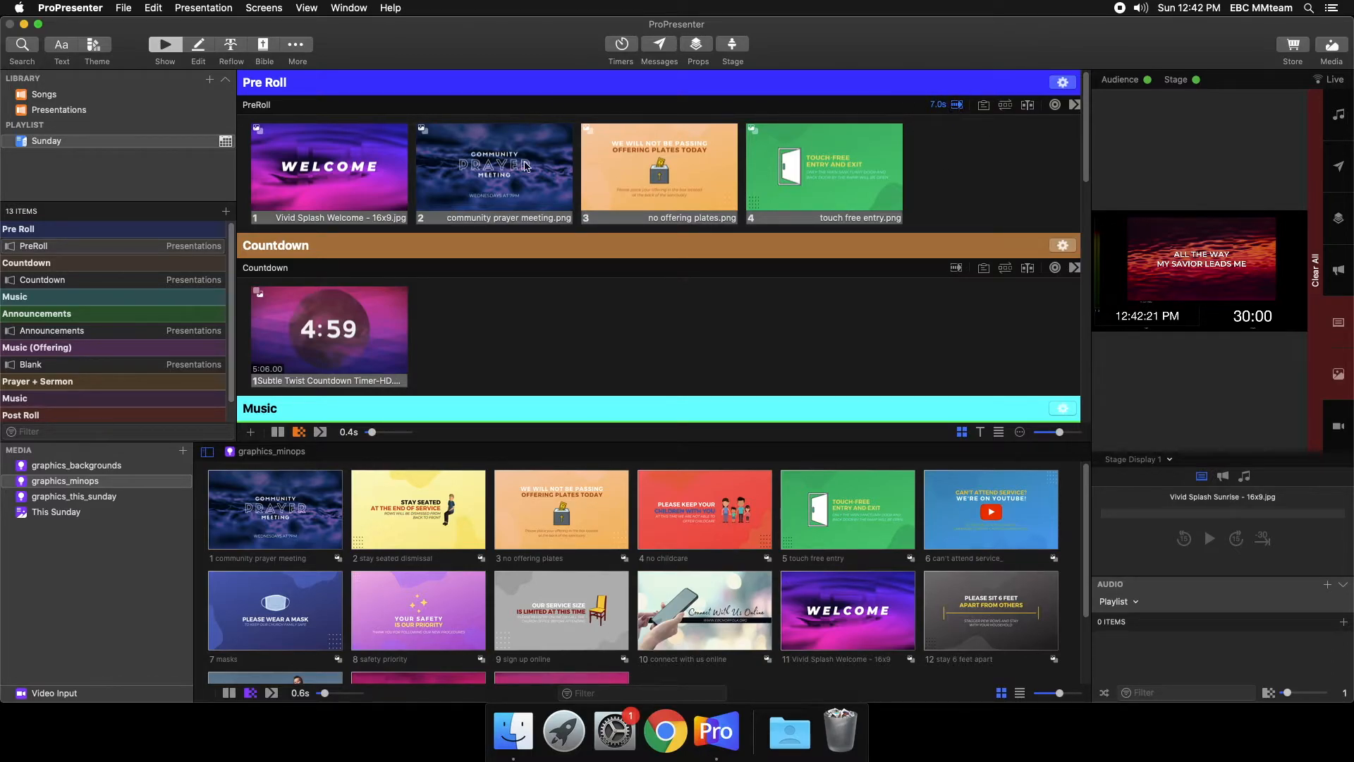
# - Run the PreRoll slide show live from Welcome, jump to touch free entry and back to Welcome, and view its interval options
pyautogui.click(384, 178)
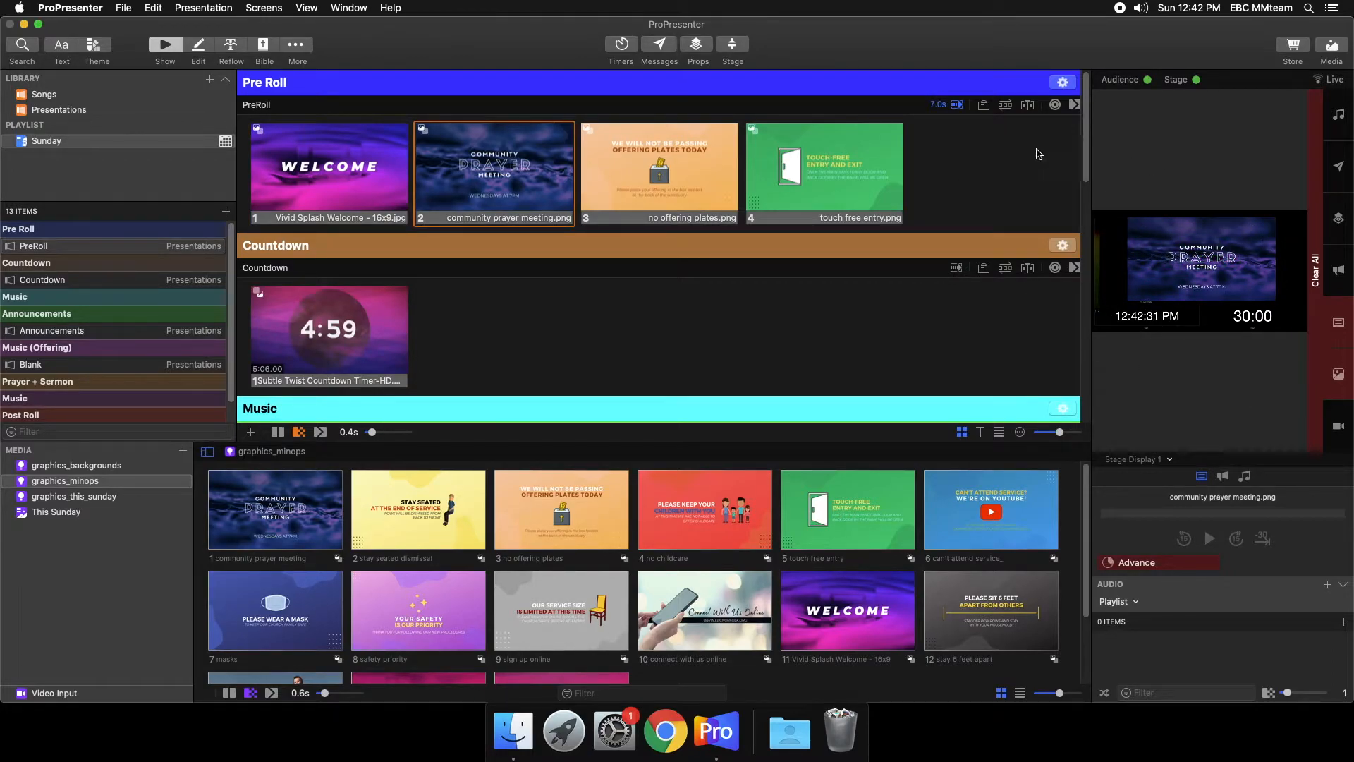
pyautogui.click(800, 206)
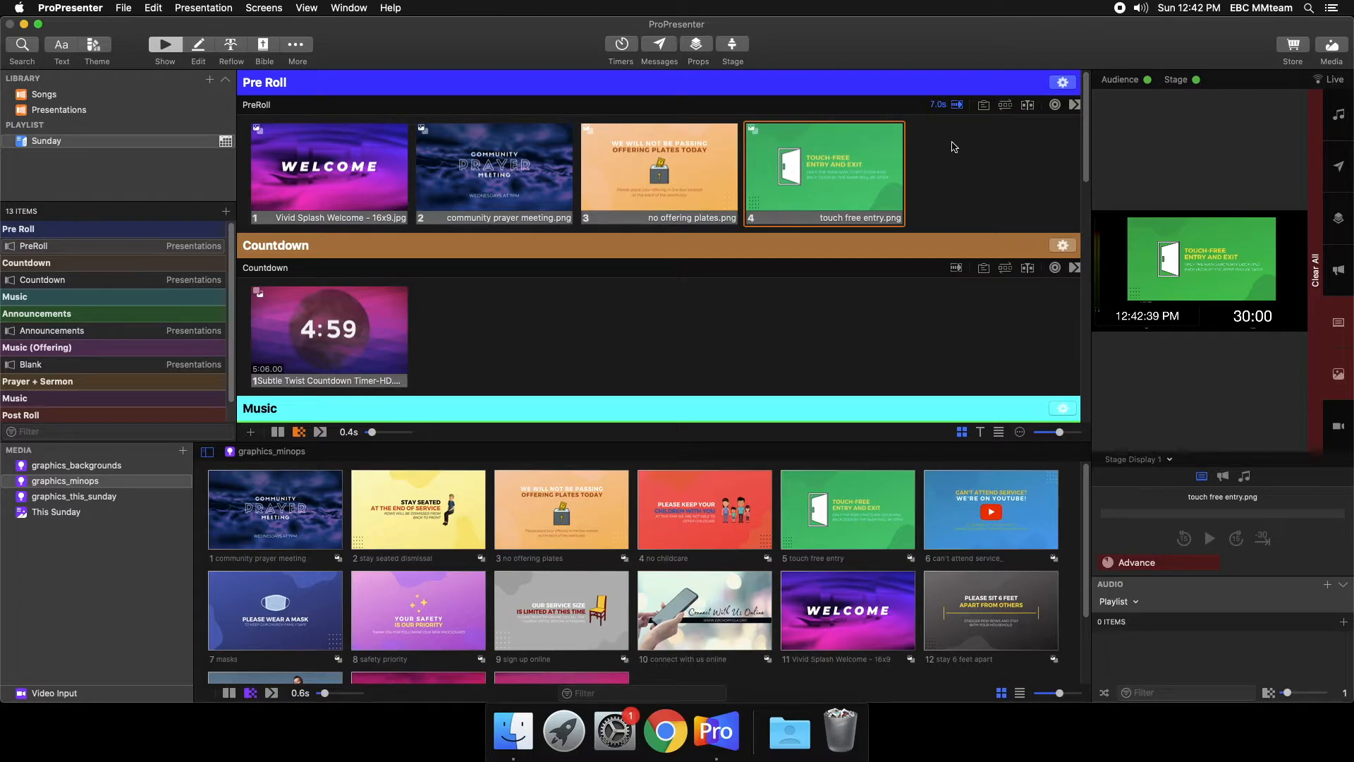
pyautogui.click(328, 142)
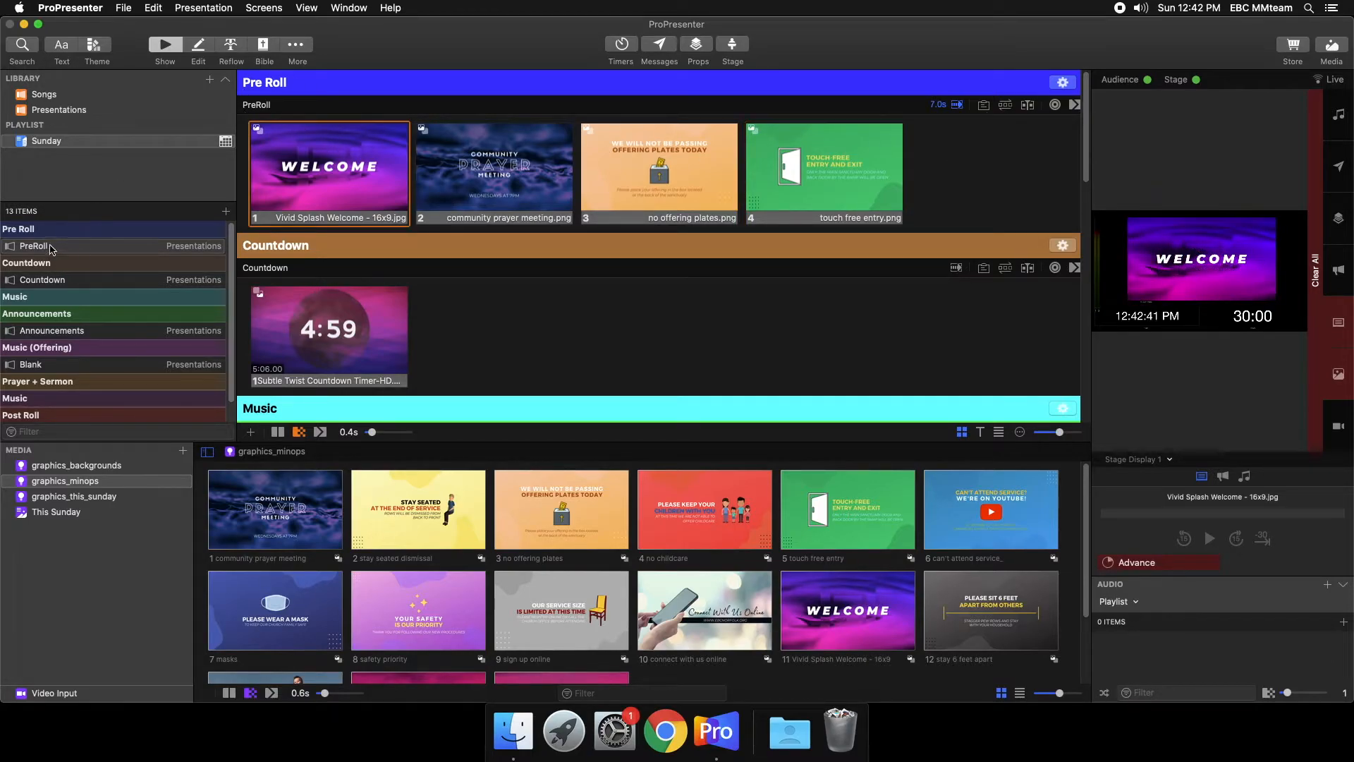
pyautogui.click(957, 106)
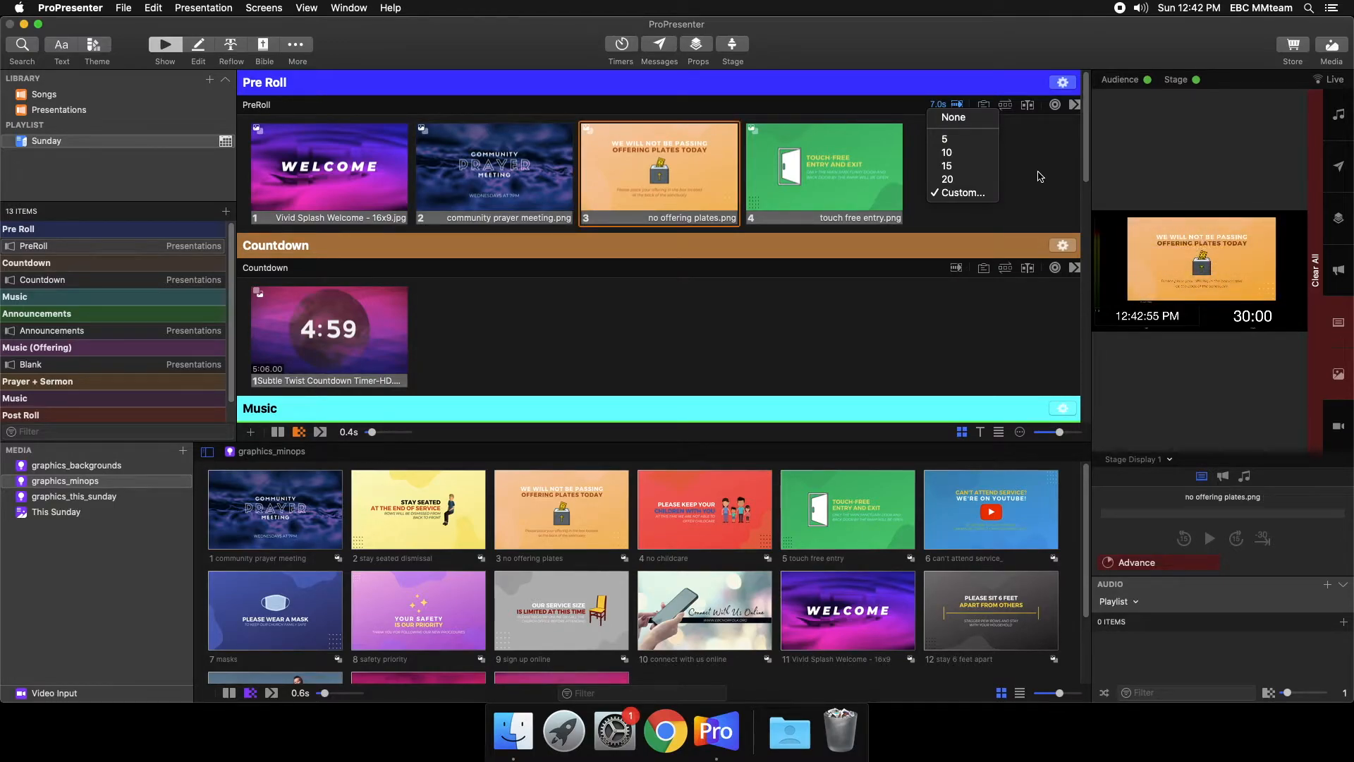
pyautogui.click(1039, 176)
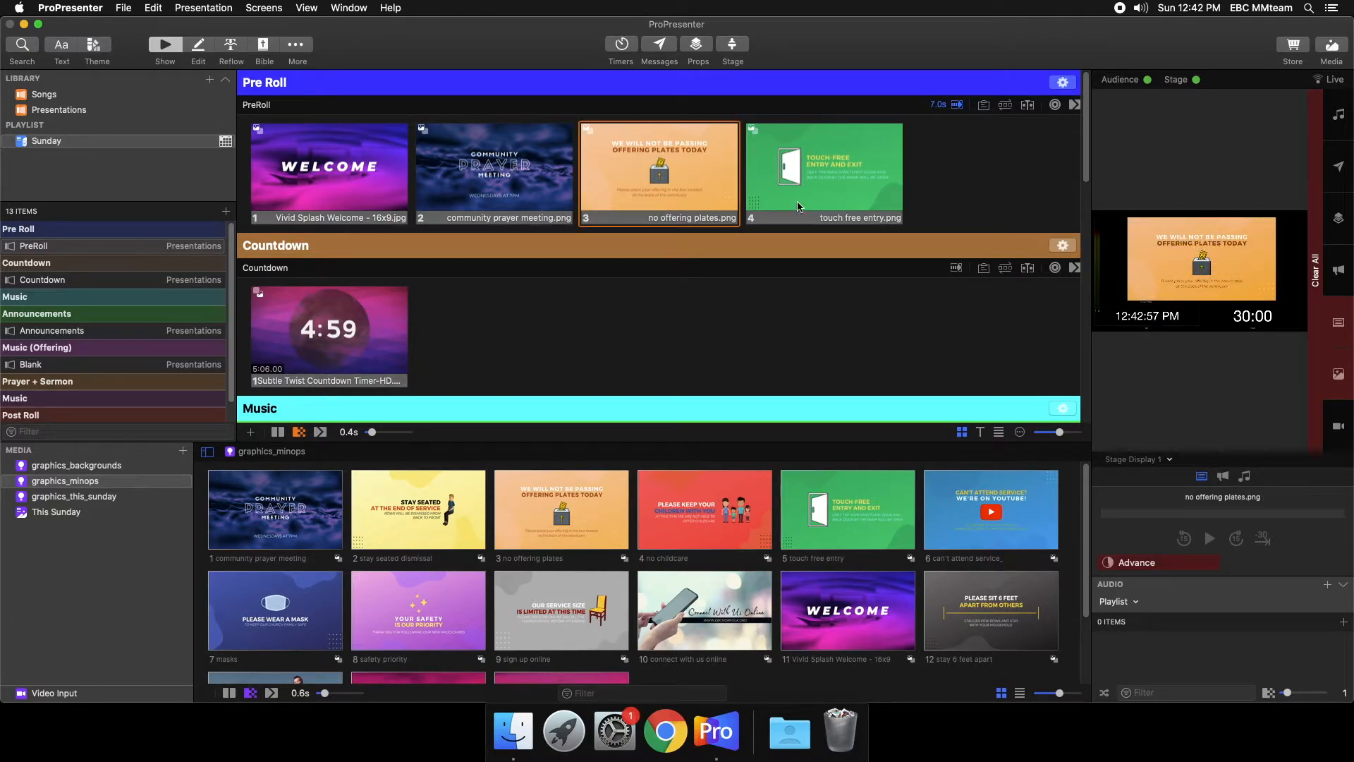
# - Open the calendar and select the Start Countdown Timer event on Jun 28, 2020
pyautogui.scroll(-1, 466, 213)
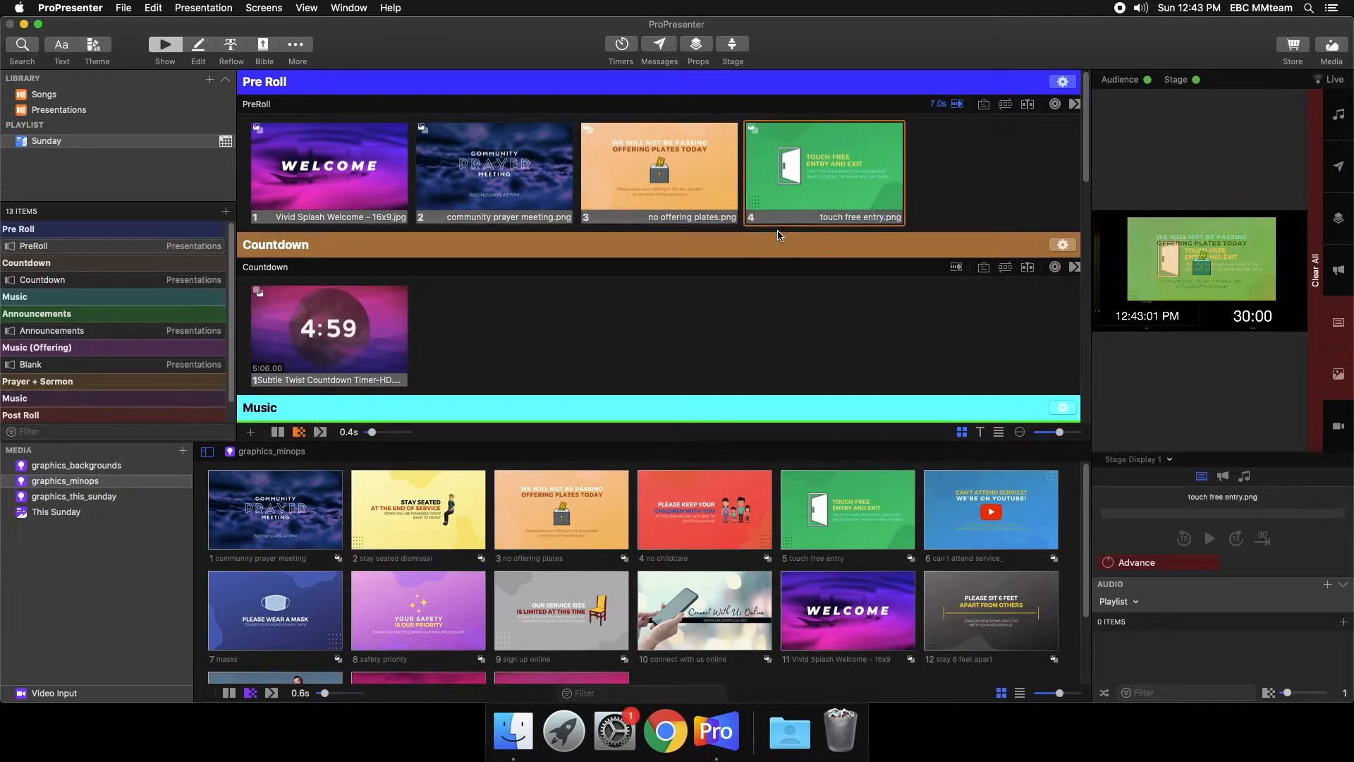
pyautogui.scroll(-3, 780, 235)
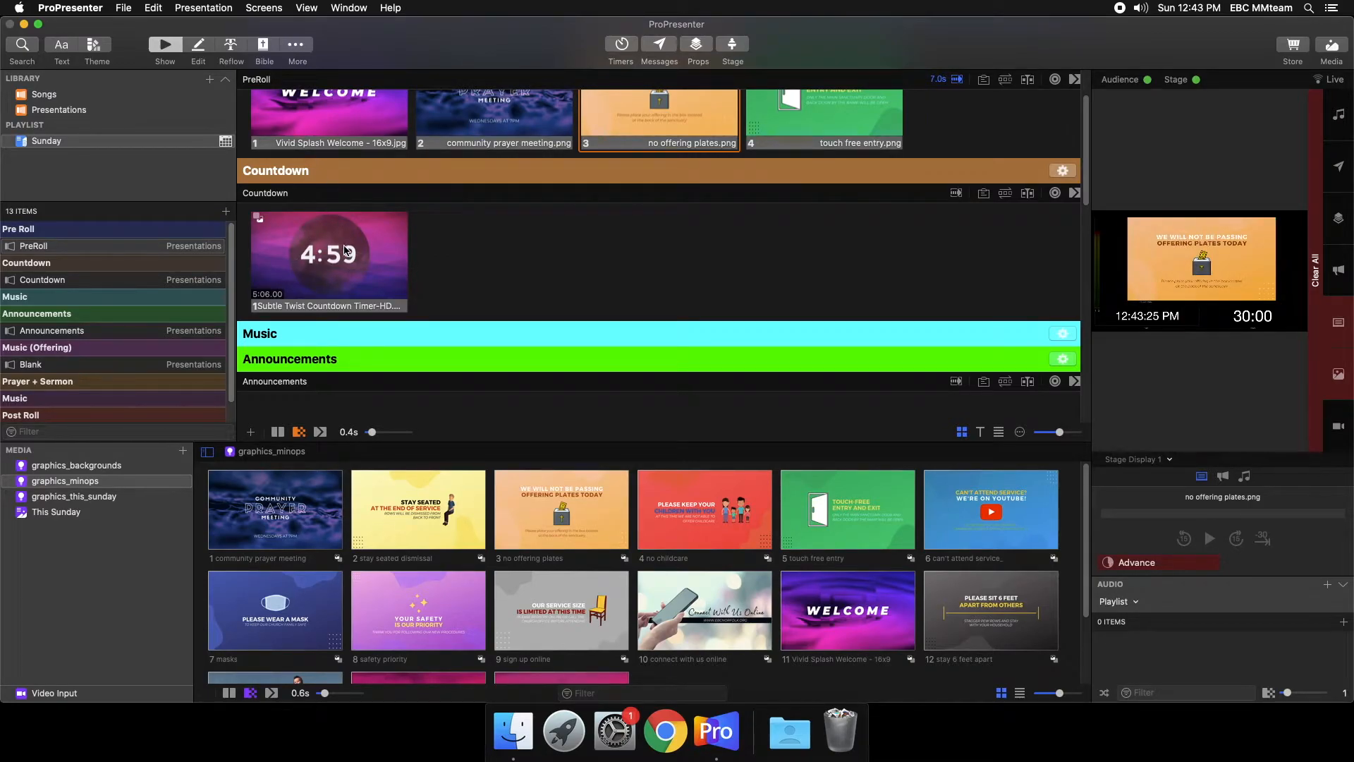
pyautogui.click(315, 10)
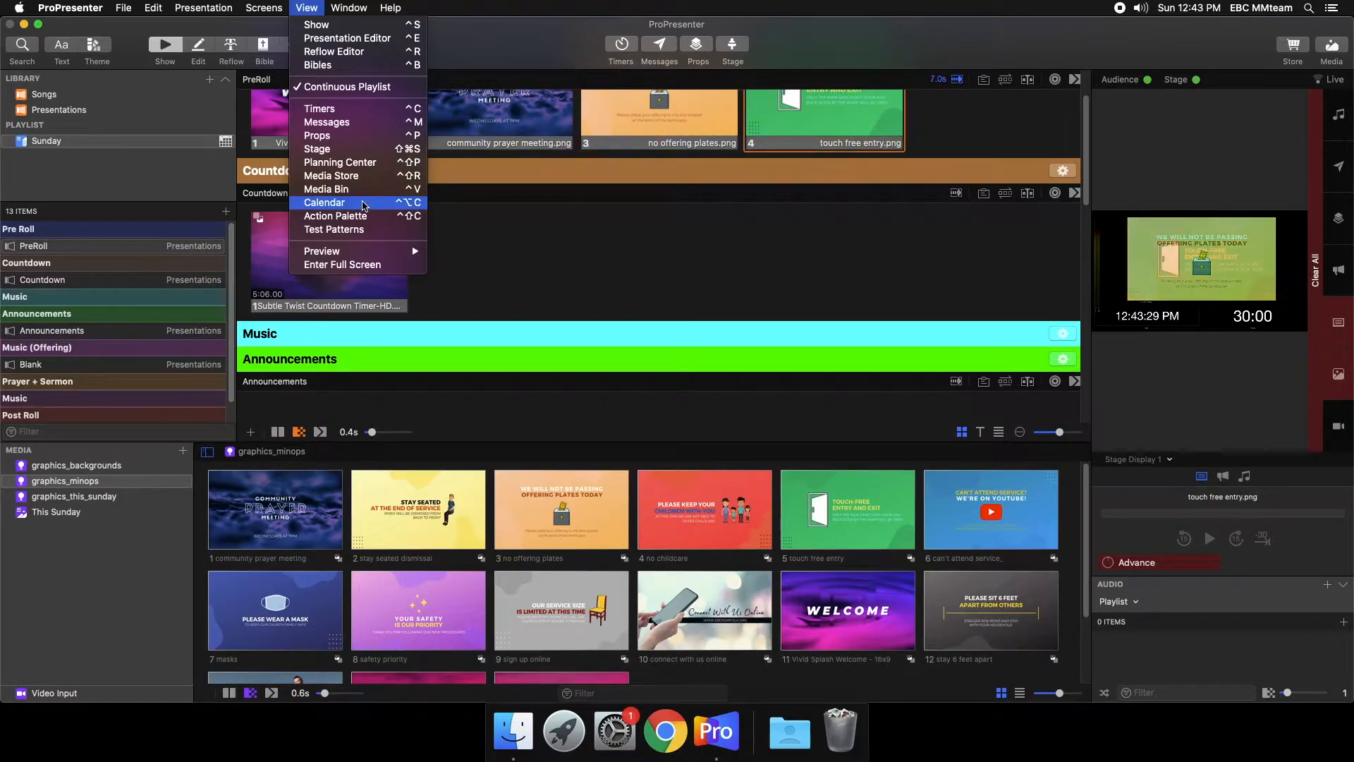
pyautogui.click(364, 205)
pyautogui.moveTo(483, 123); pyautogui.dragTo(533, 129)
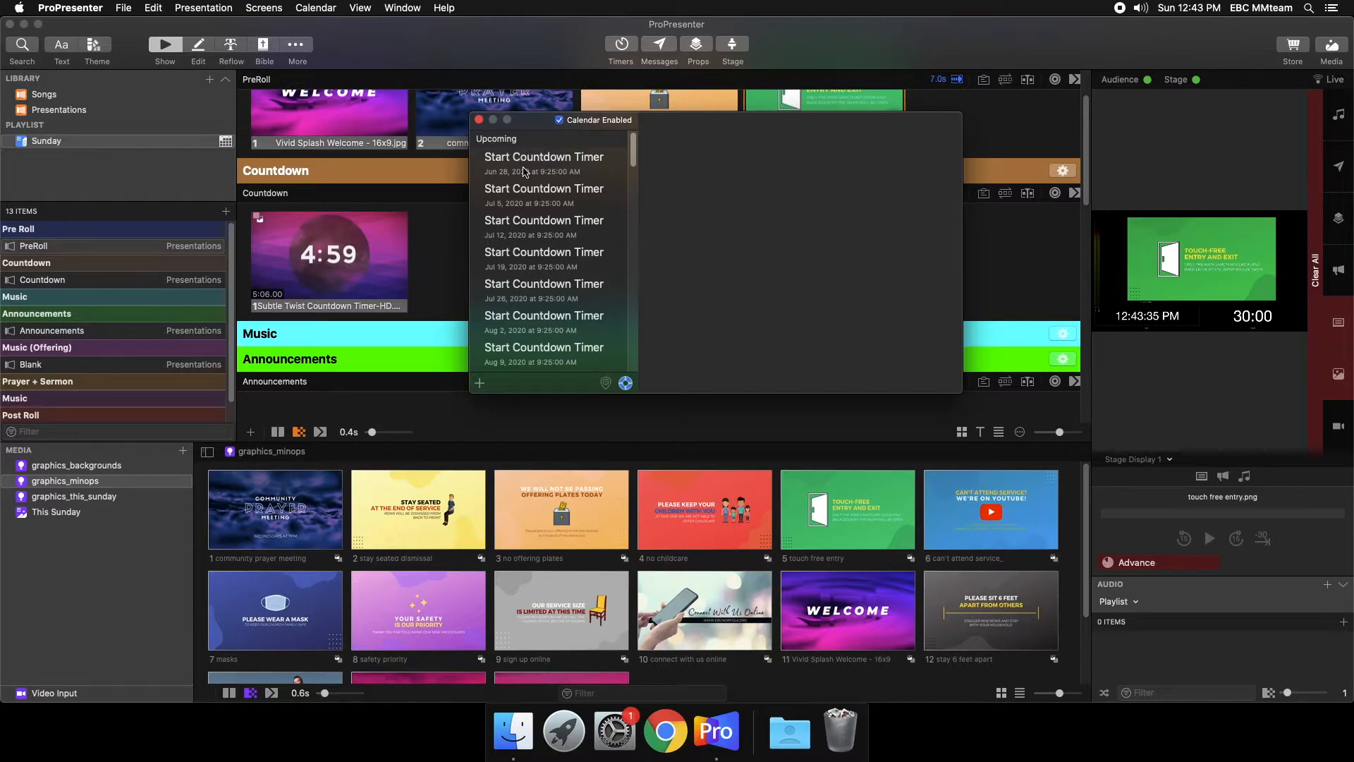
pyautogui.click(525, 171)
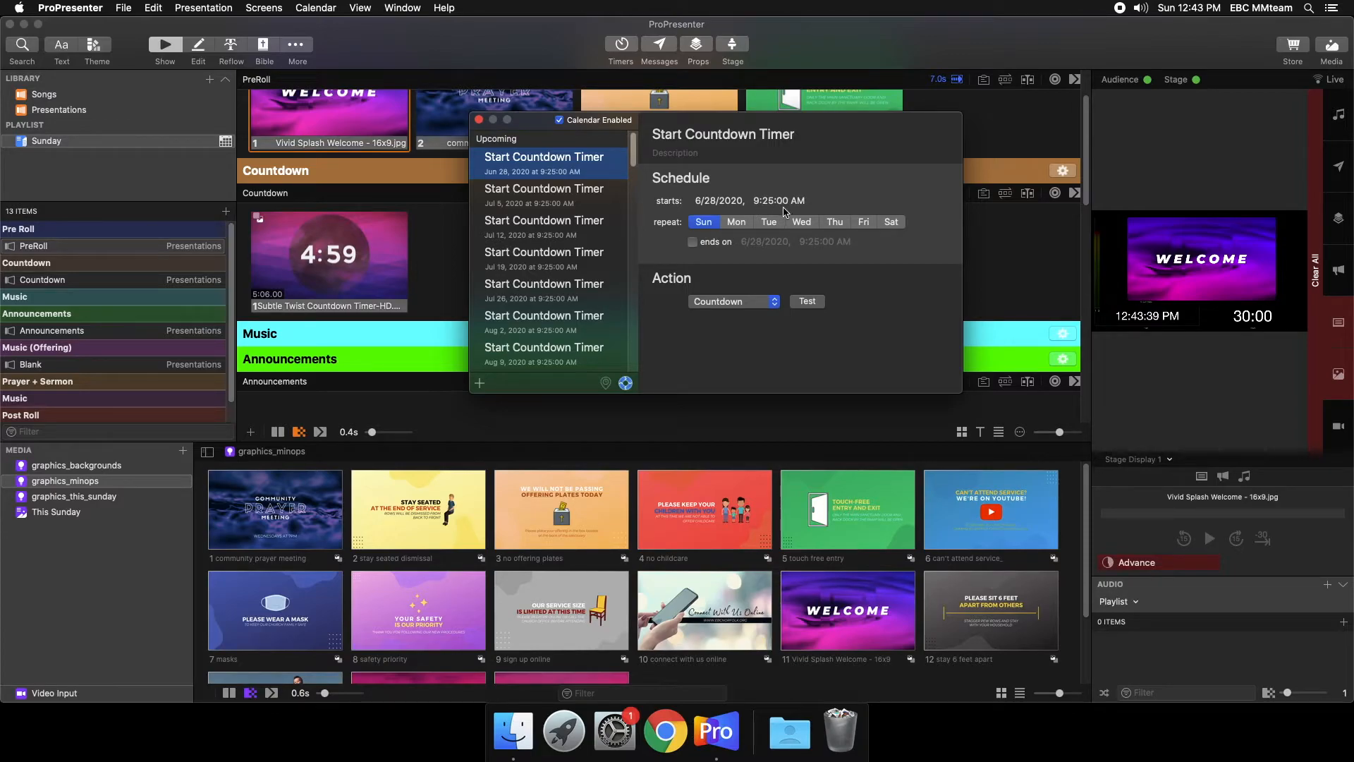
# - Set the event's action to Countdown for all future events, test it on the live output, and close the calendar
pyautogui.click(750, 312)
pyautogui.click(725, 302)
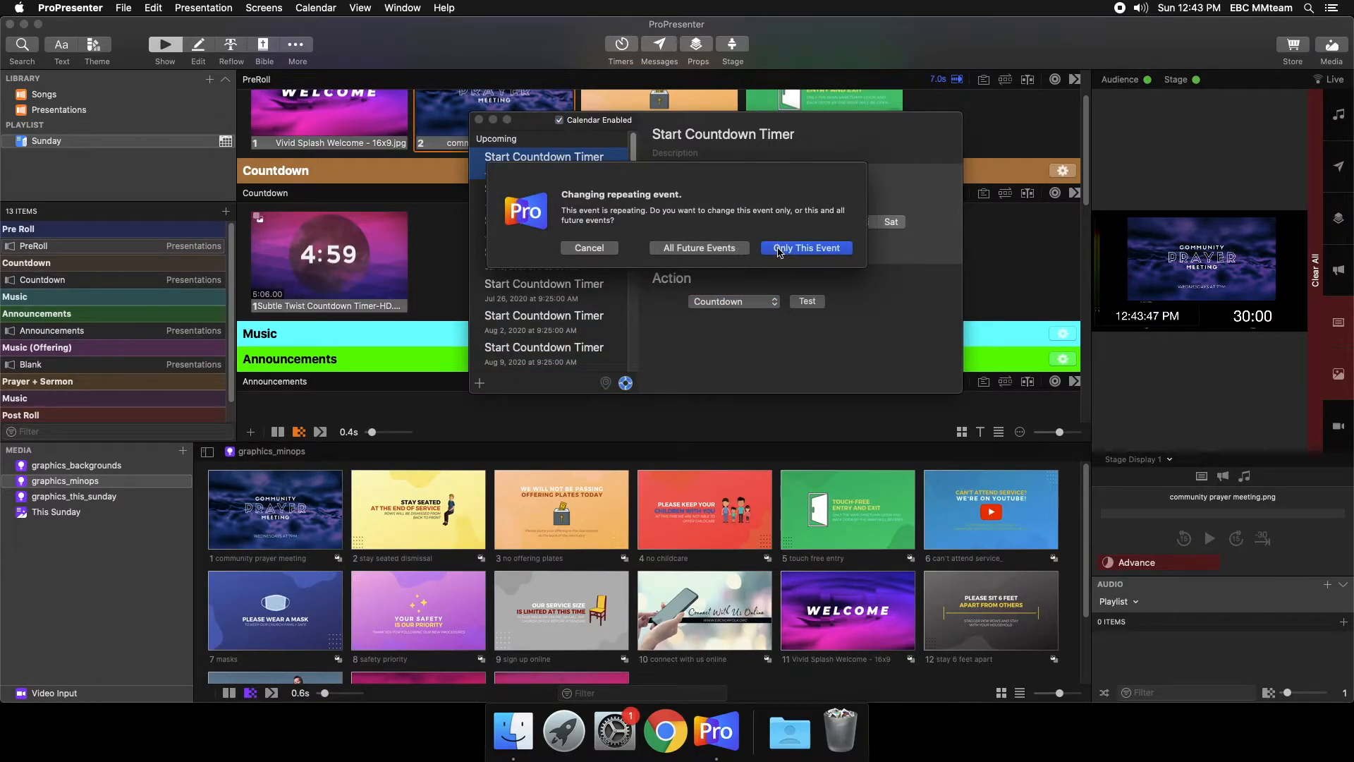
pyautogui.click(746, 251)
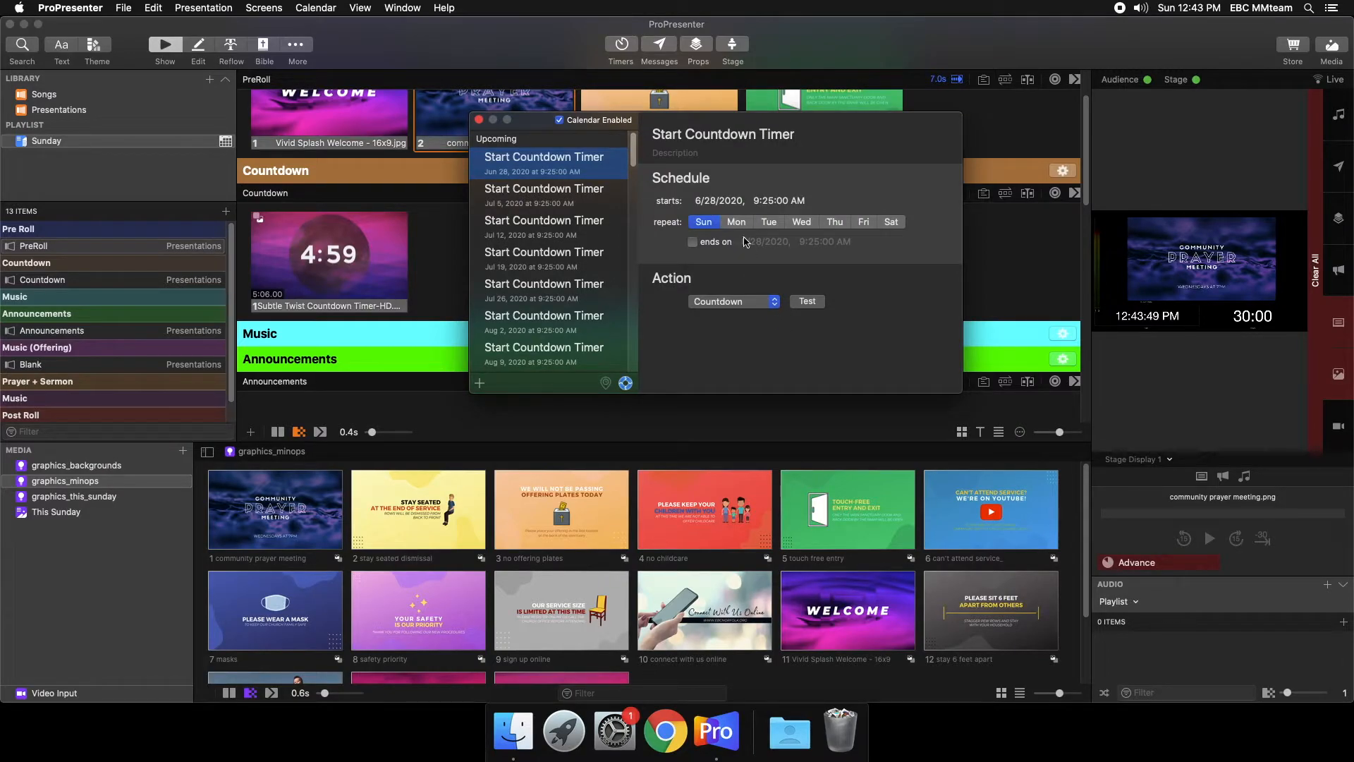
pyautogui.click(807, 302)
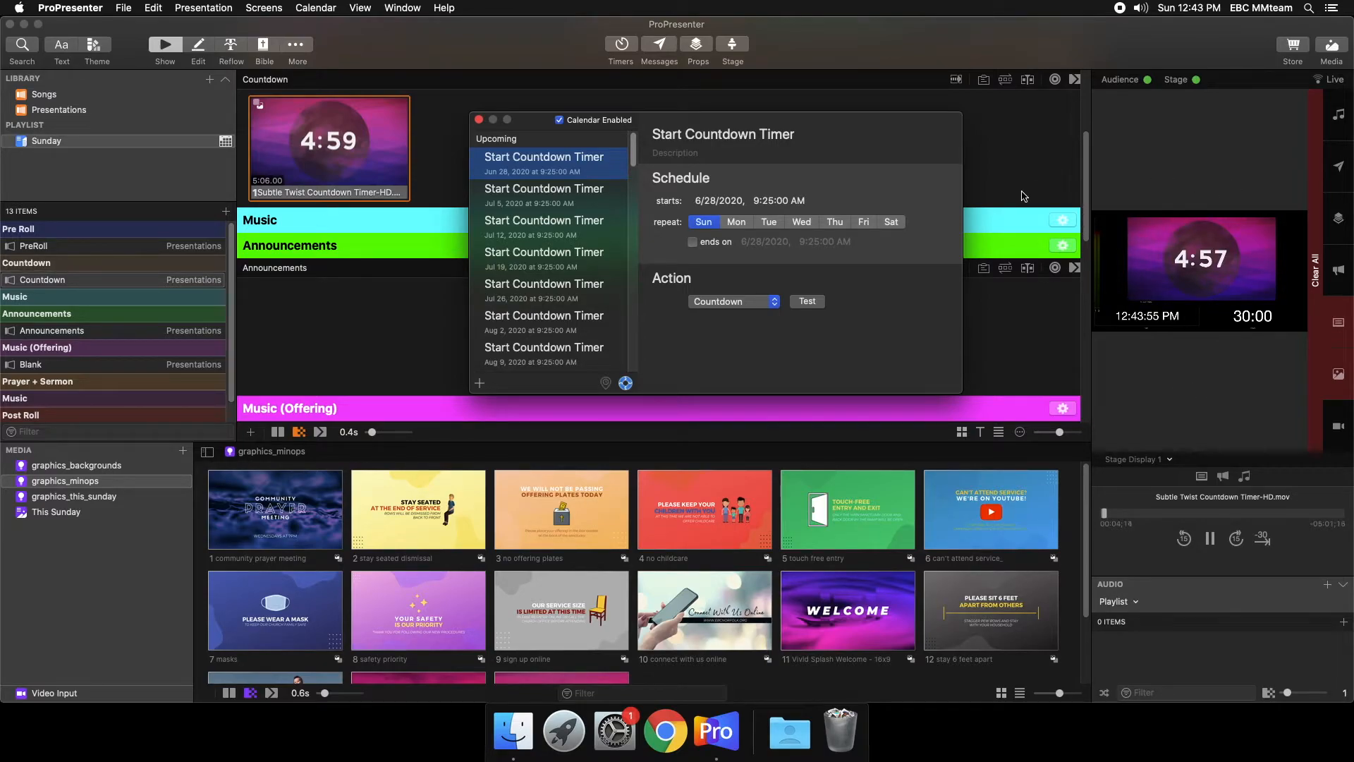
pyautogui.click(478, 119)
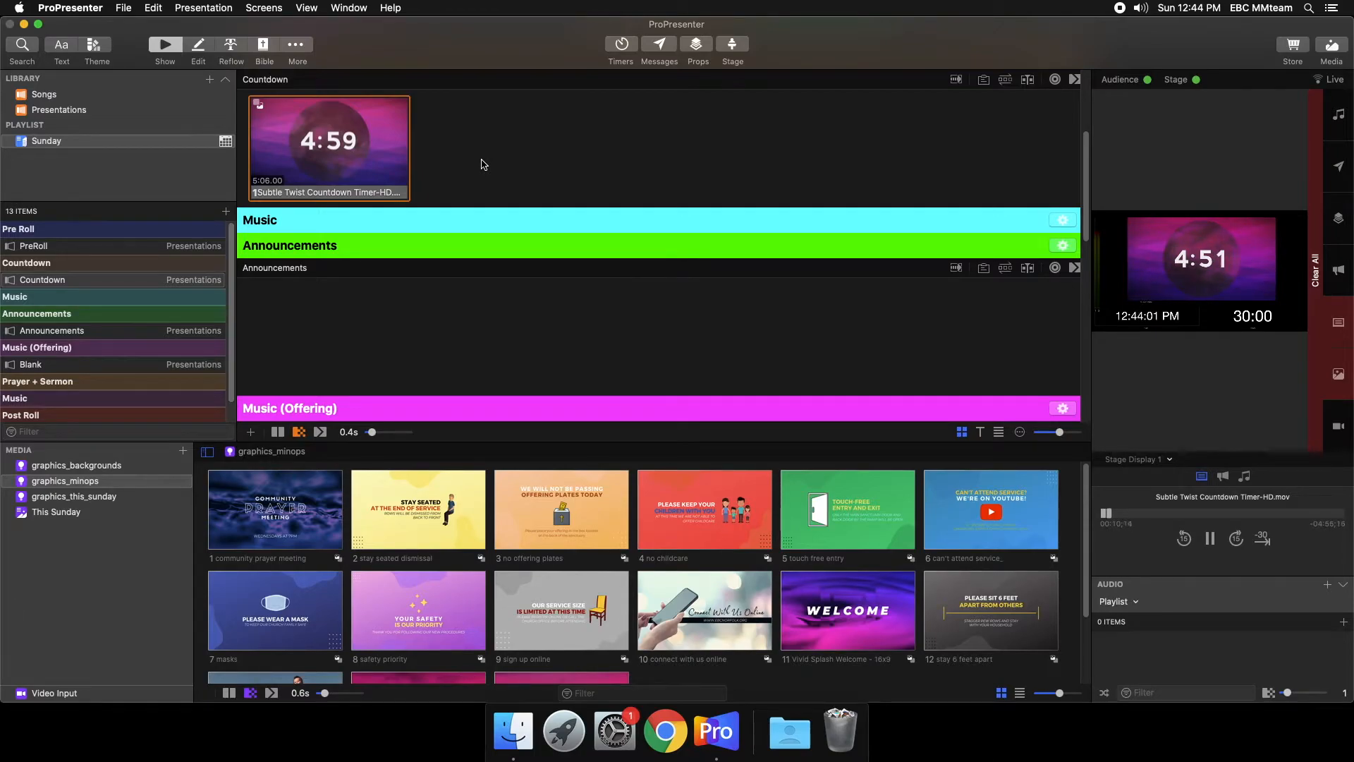
# - Add Amazing Grace from the Songs library to the Sunday playlist and place it under the Music header before Announcements
pyautogui.scroll(5, 483, 165)
pyautogui.scroll(-3, 416, 292)
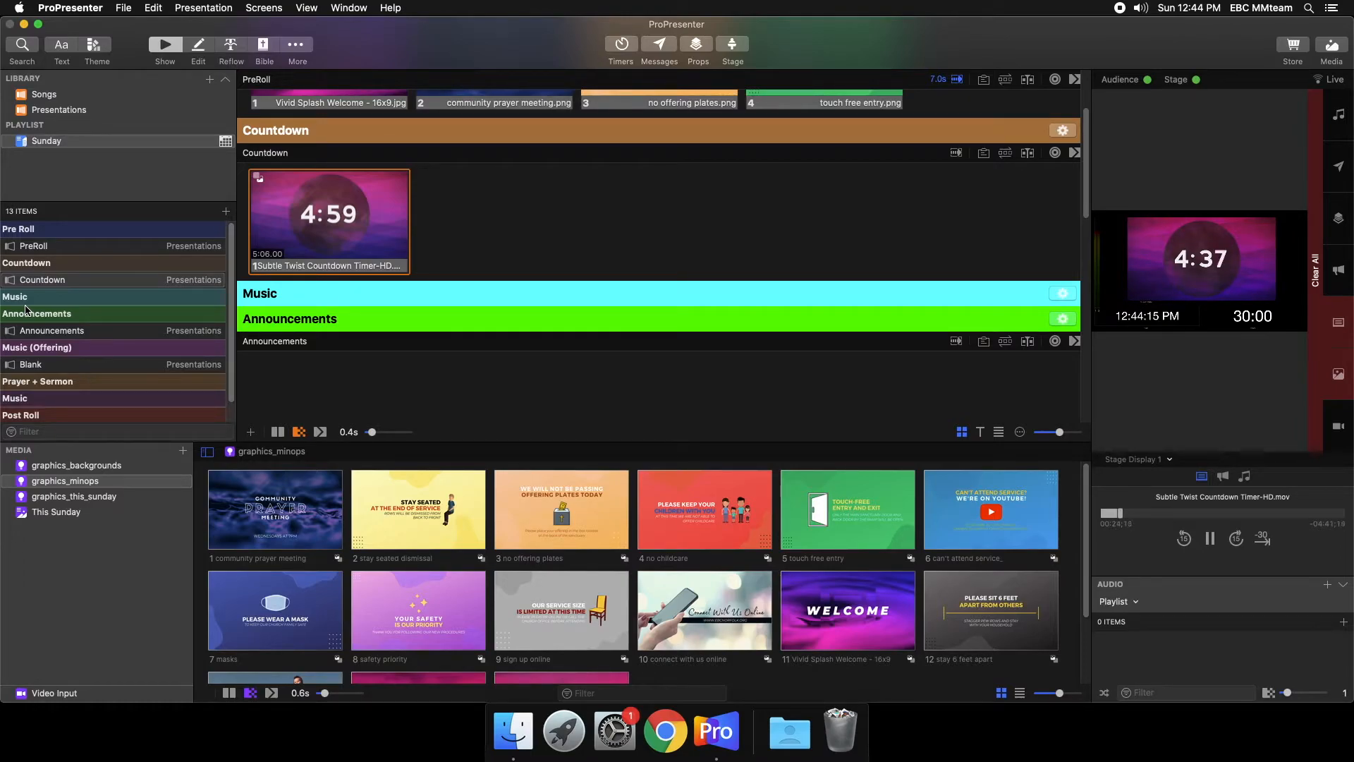
pyautogui.click(70, 95)
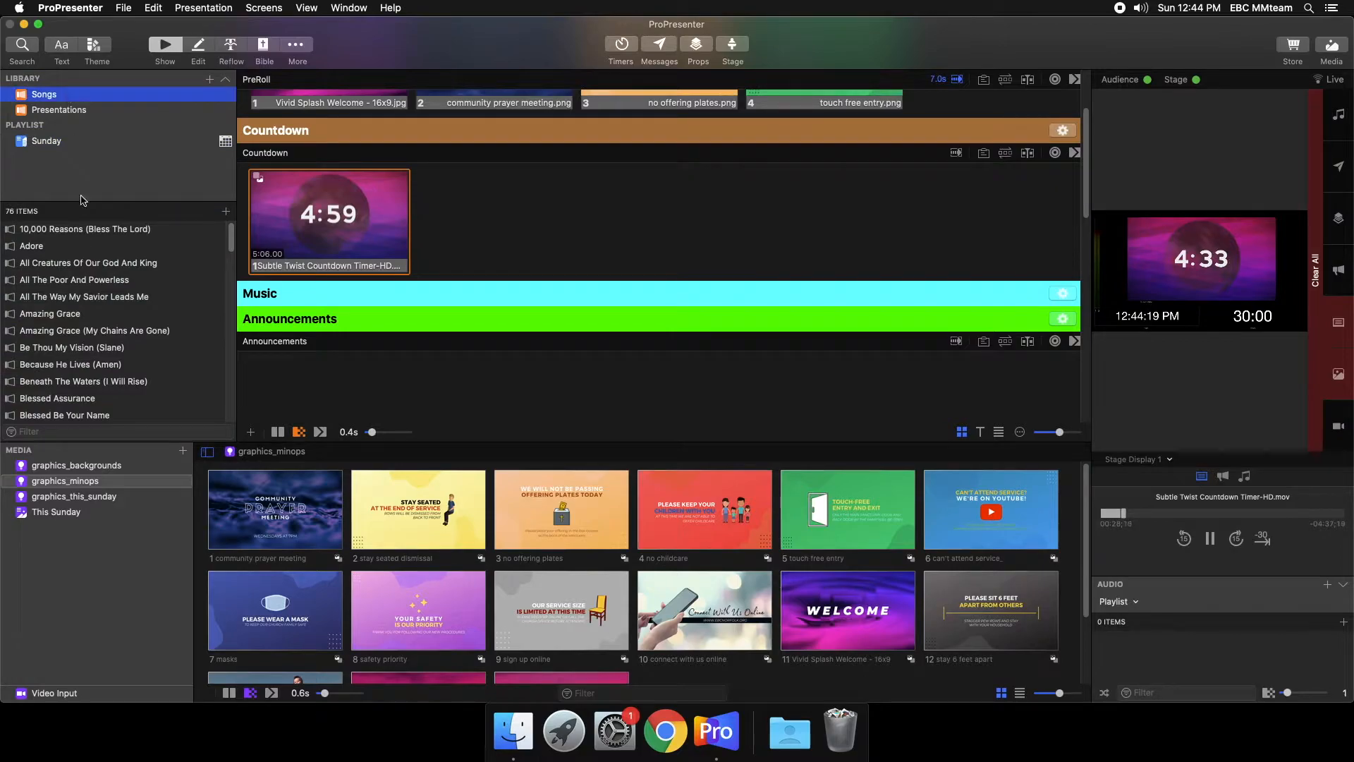
pyautogui.rightClick(51, 319)
pyautogui.moveTo(71, 326)
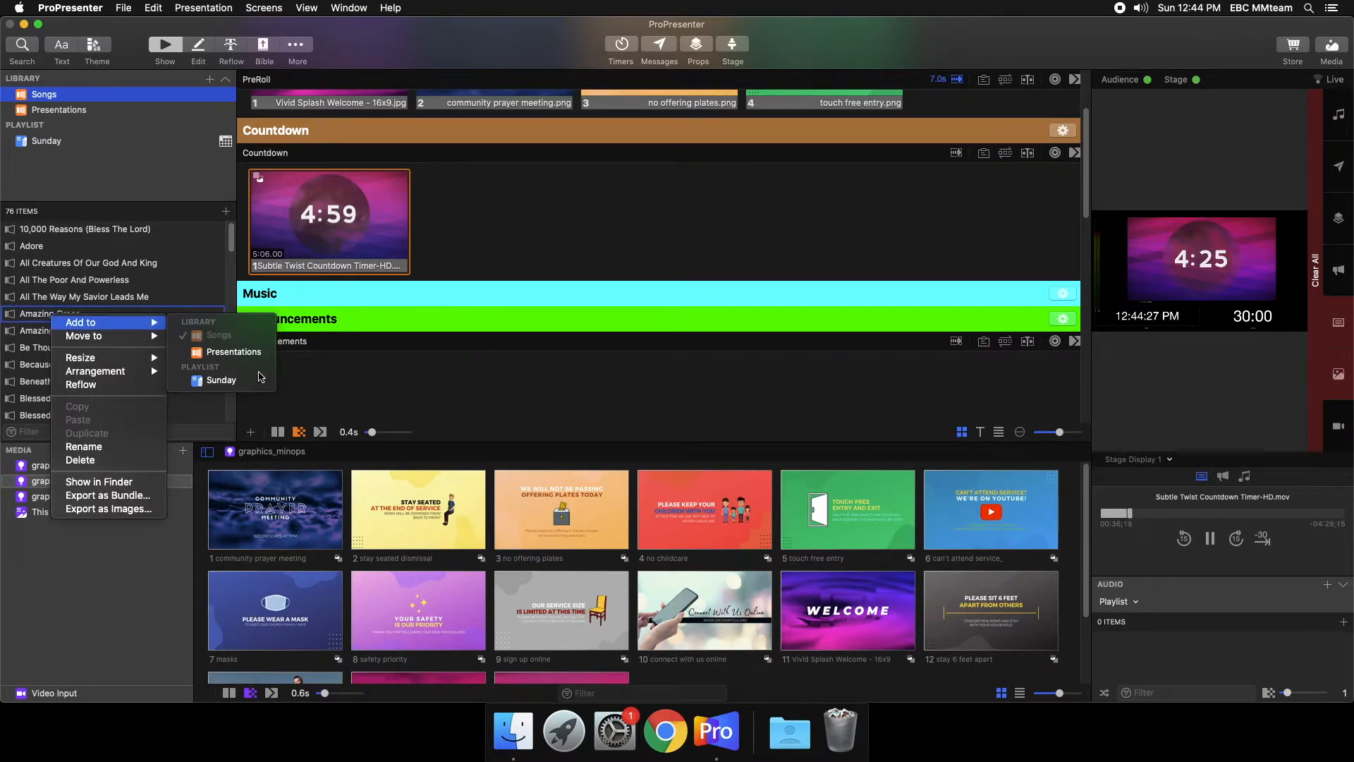
pyautogui.click(232, 383)
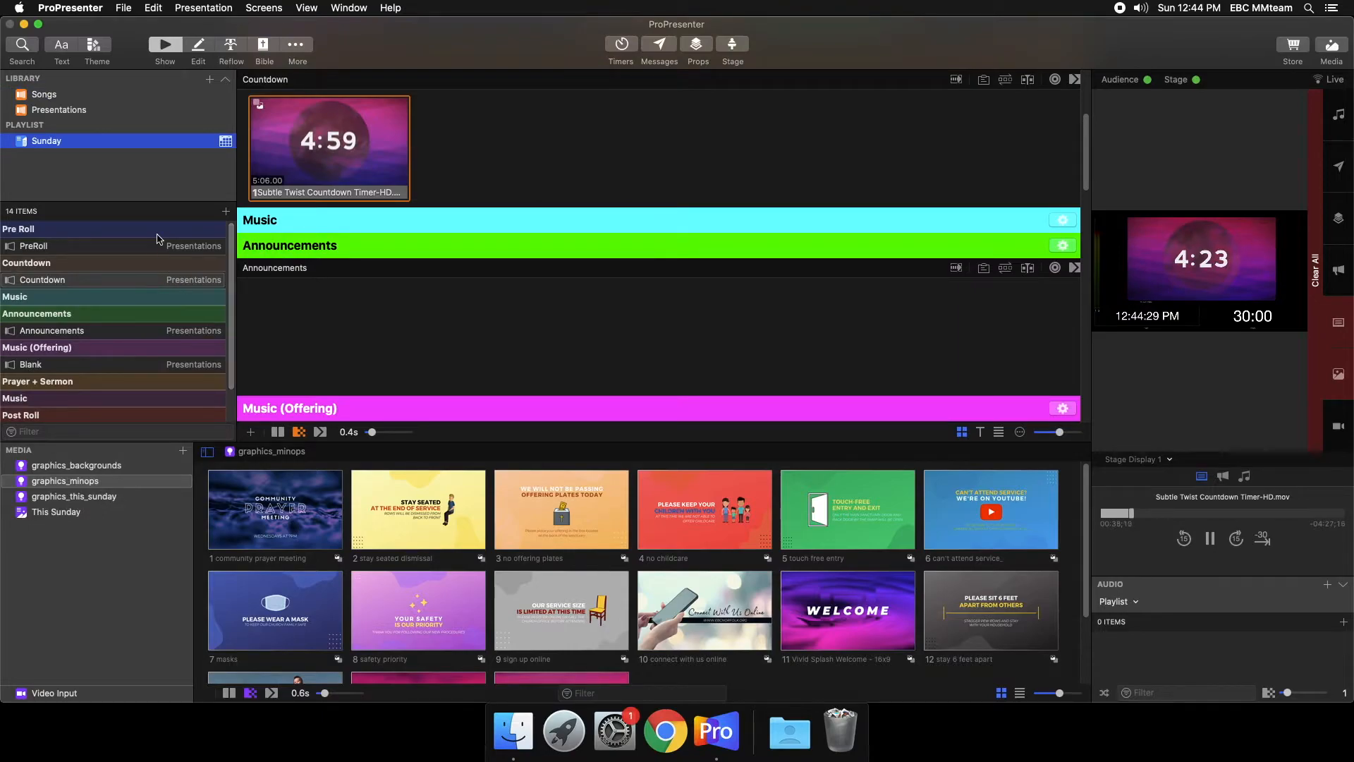
pyautogui.scroll(-2, 79, 387)
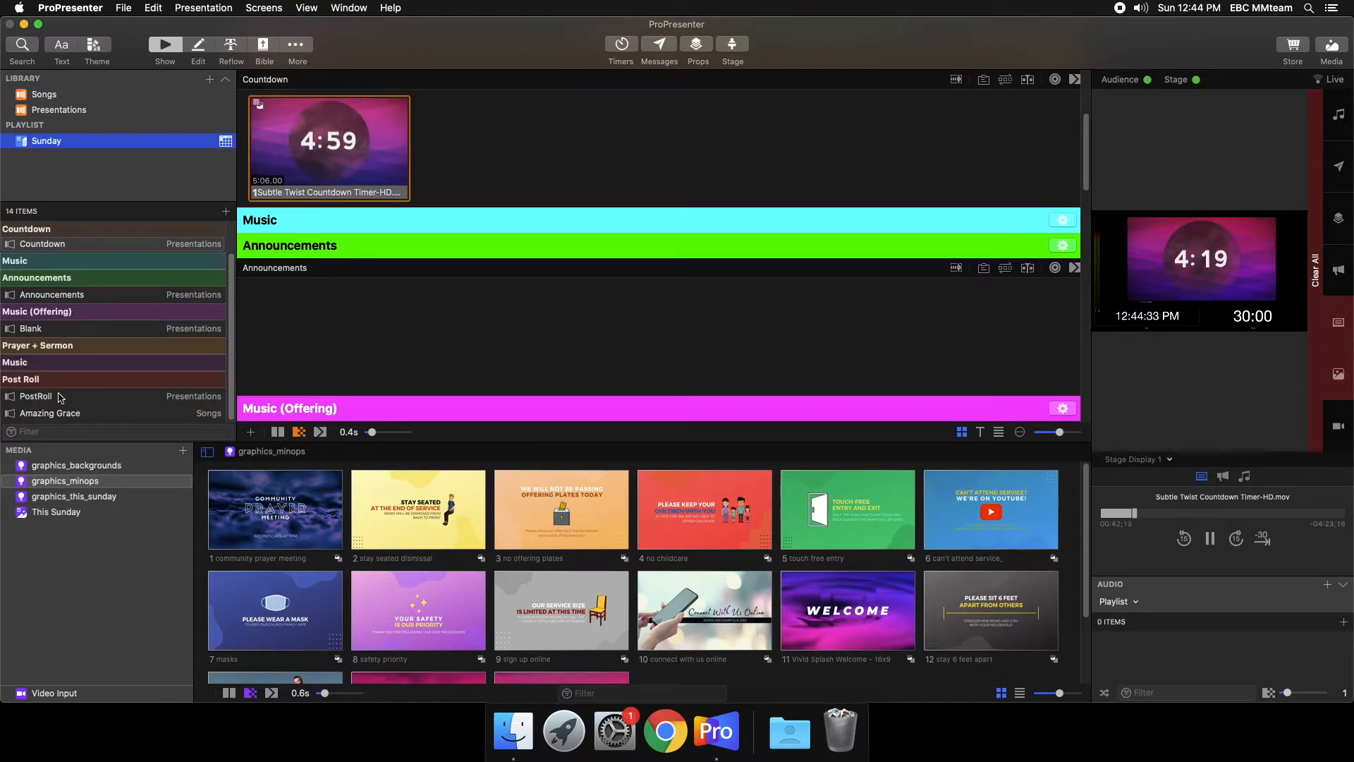
pyautogui.moveTo(53, 411); pyautogui.dragTo(62, 275)
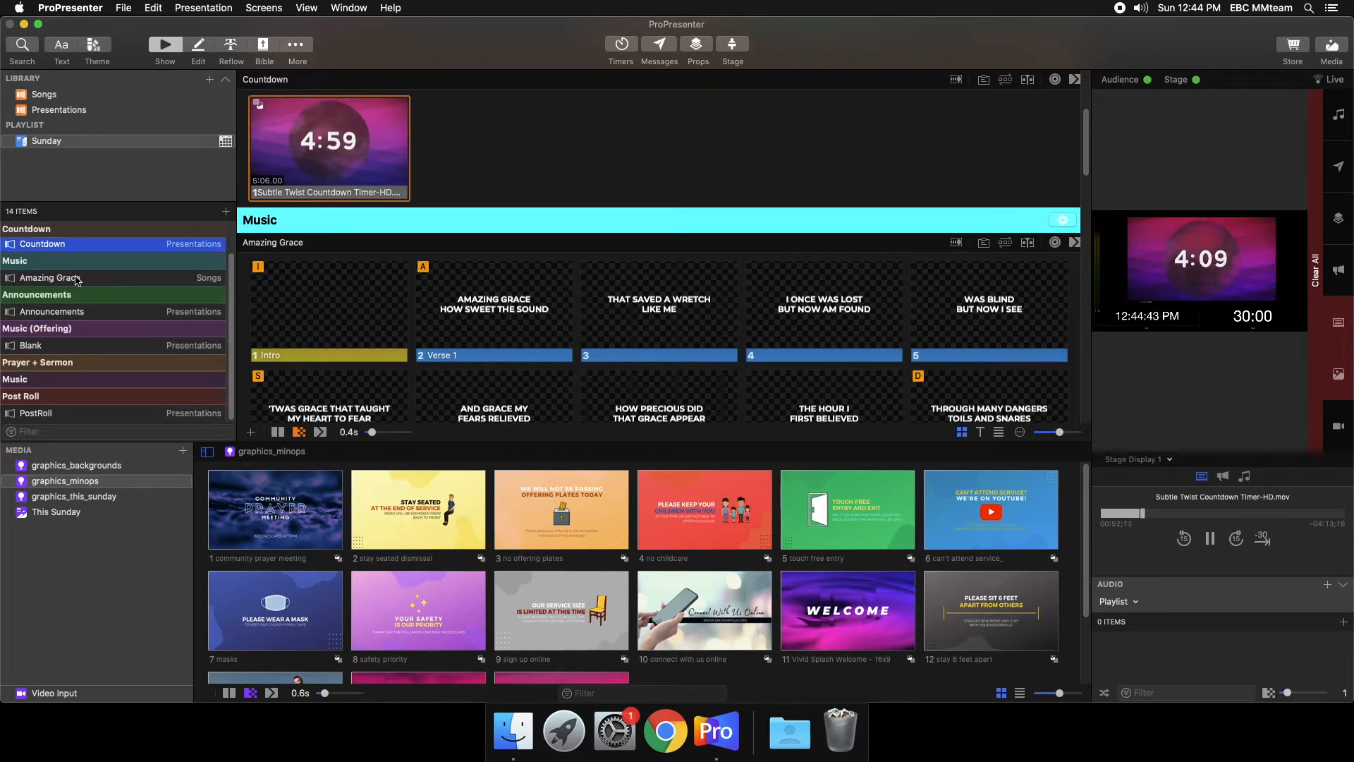
# - Look through the Amazing Grace slides and show slide 4 on the live output
pyautogui.click(78, 279)
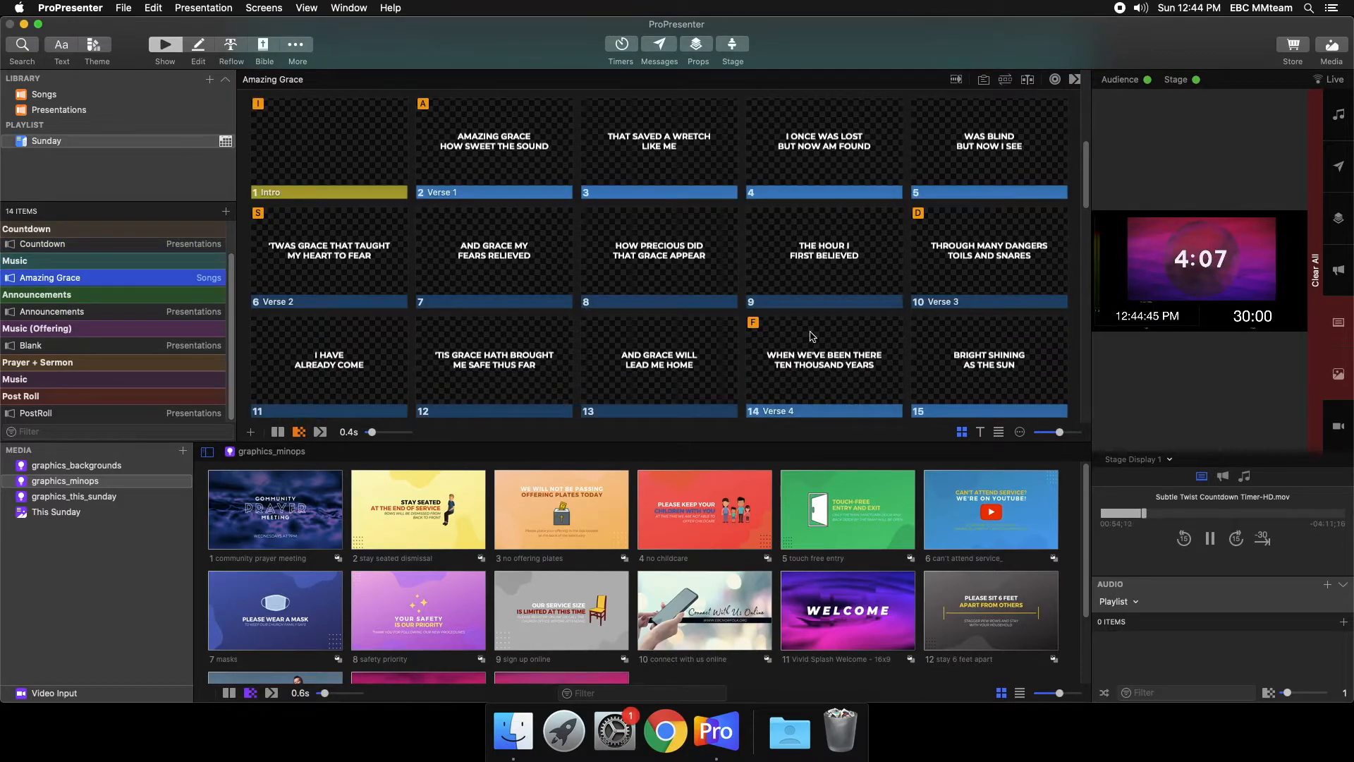
pyautogui.scroll(3, 505, 225)
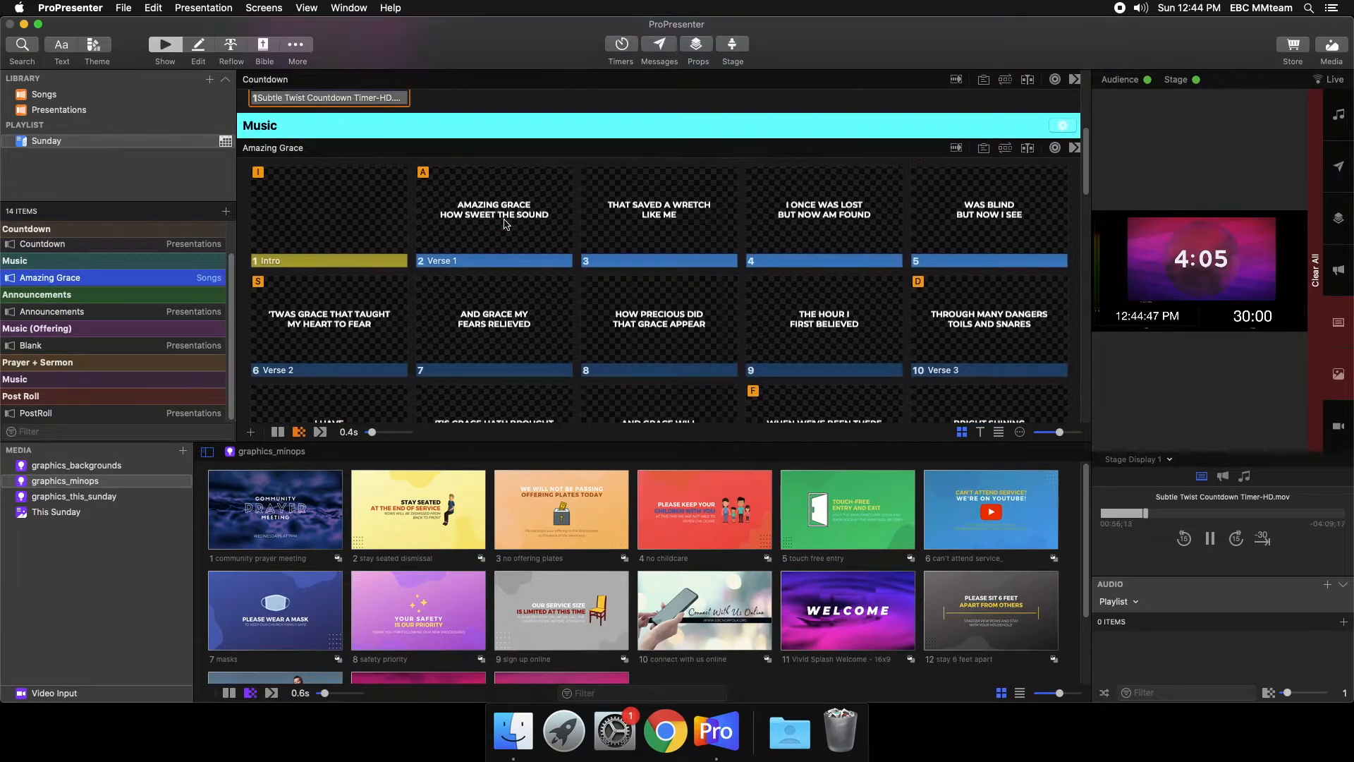
pyautogui.scroll(-5, 504, 224)
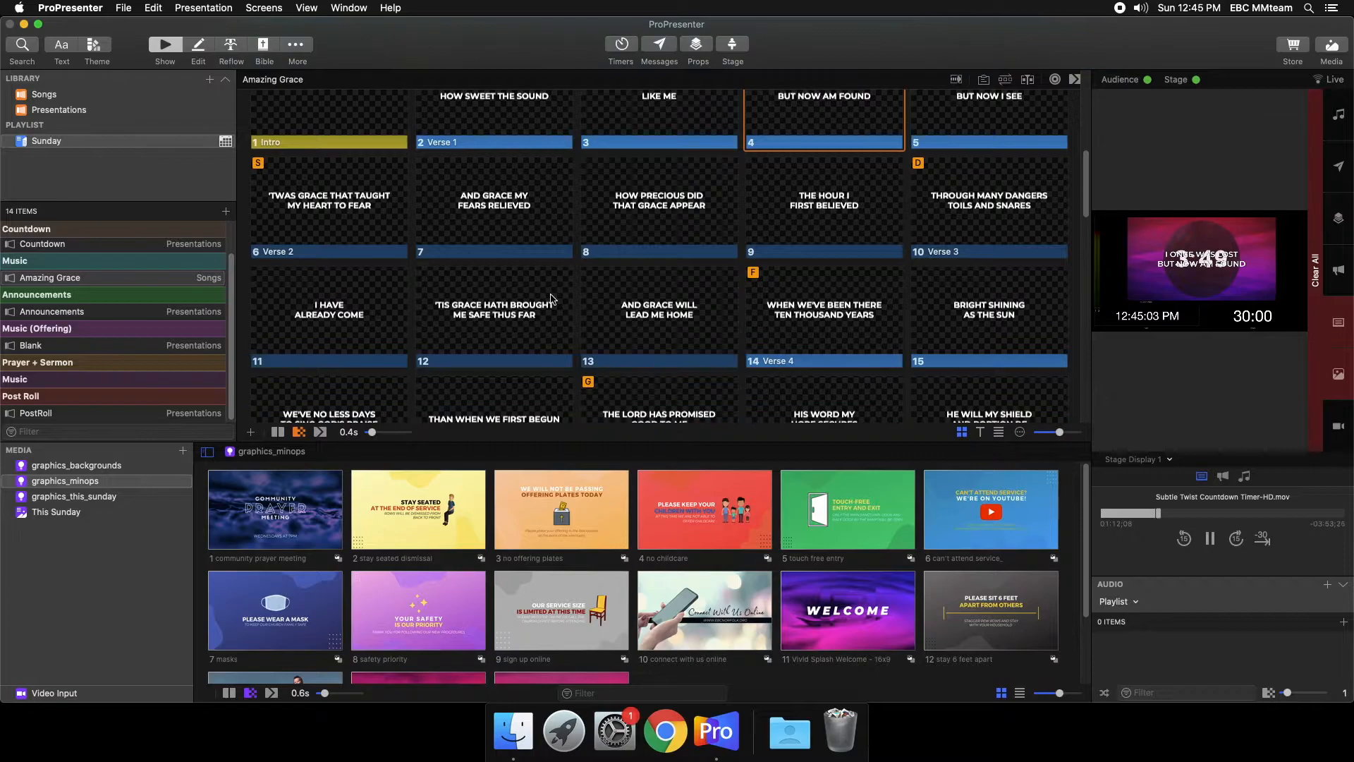
# - Add Blessed Assurance from the Songs library directly below Amazing Grace in the Sunday playlist, and view both songs' slides
pyautogui.click(112, 95)
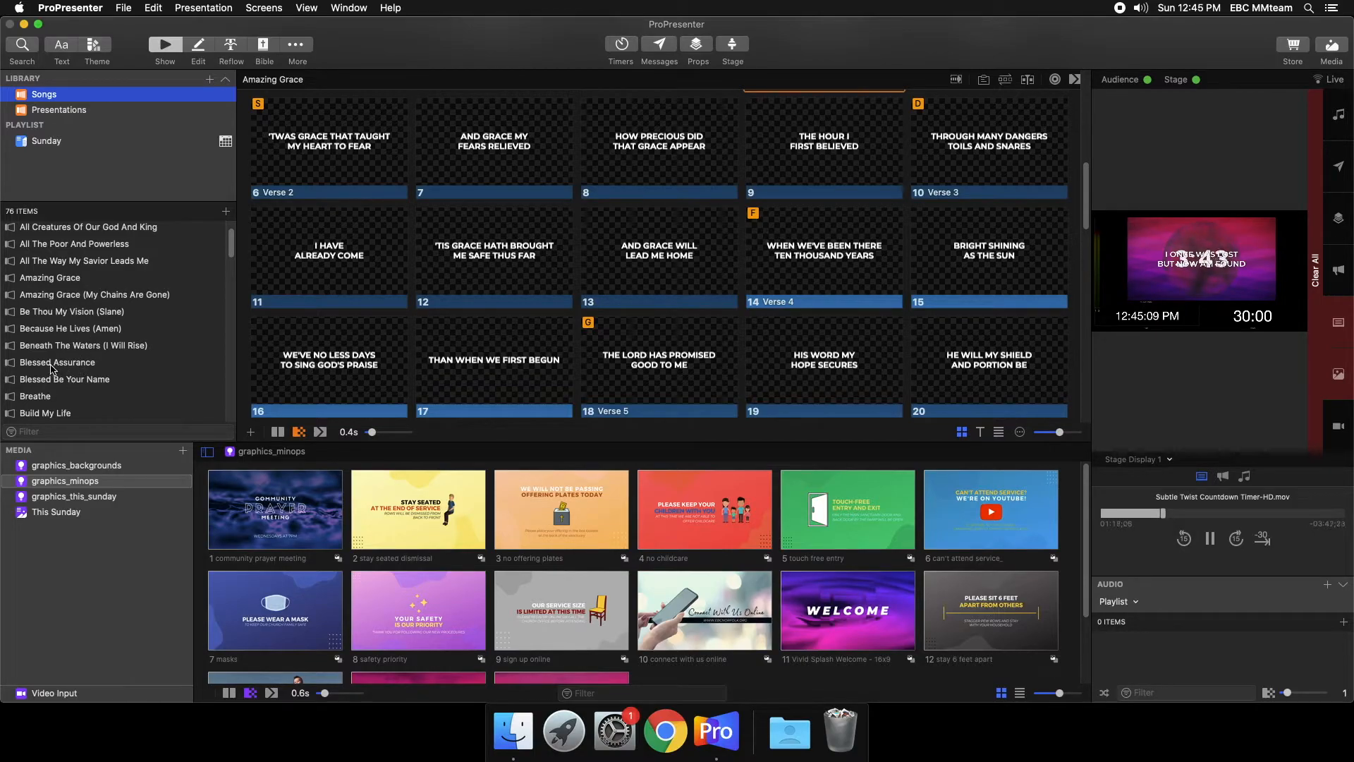
pyautogui.moveTo(52, 368); pyautogui.dragTo(88, 295)
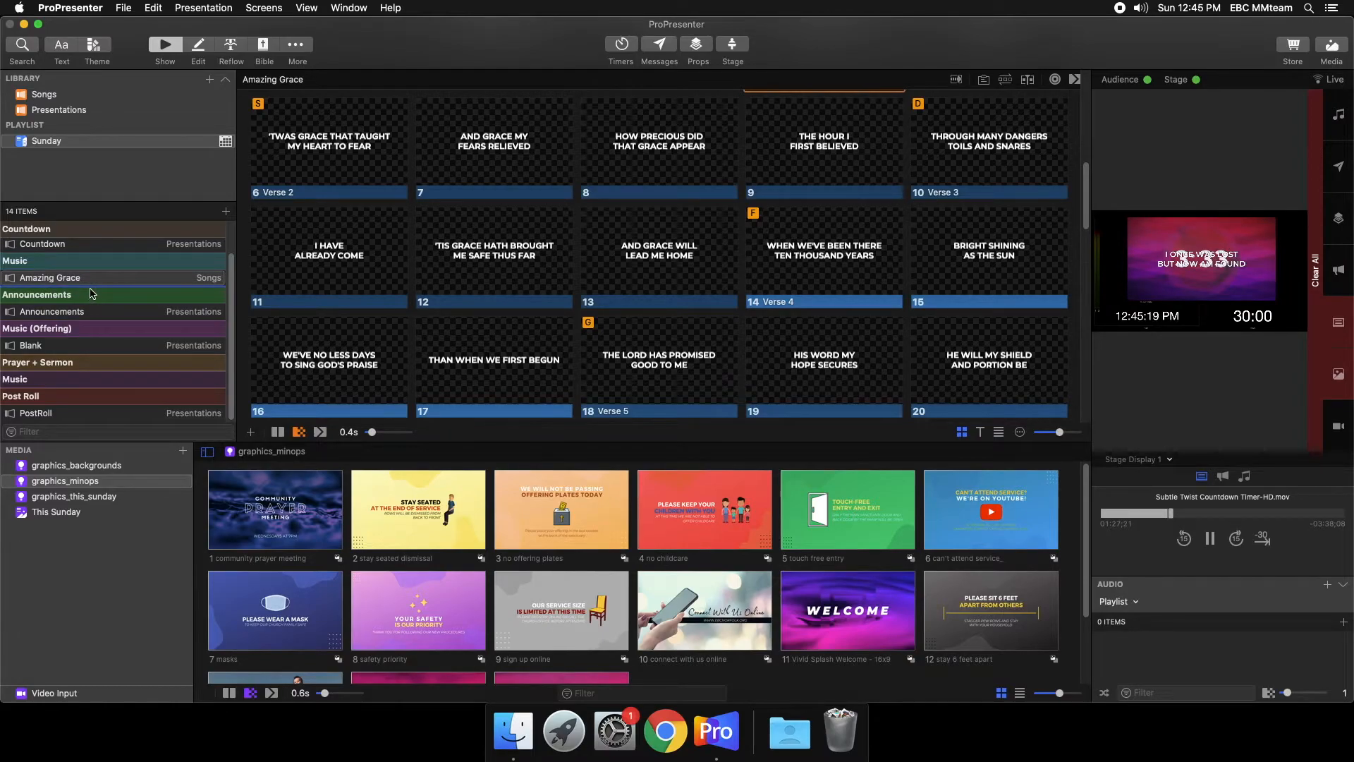
pyautogui.click(88, 295)
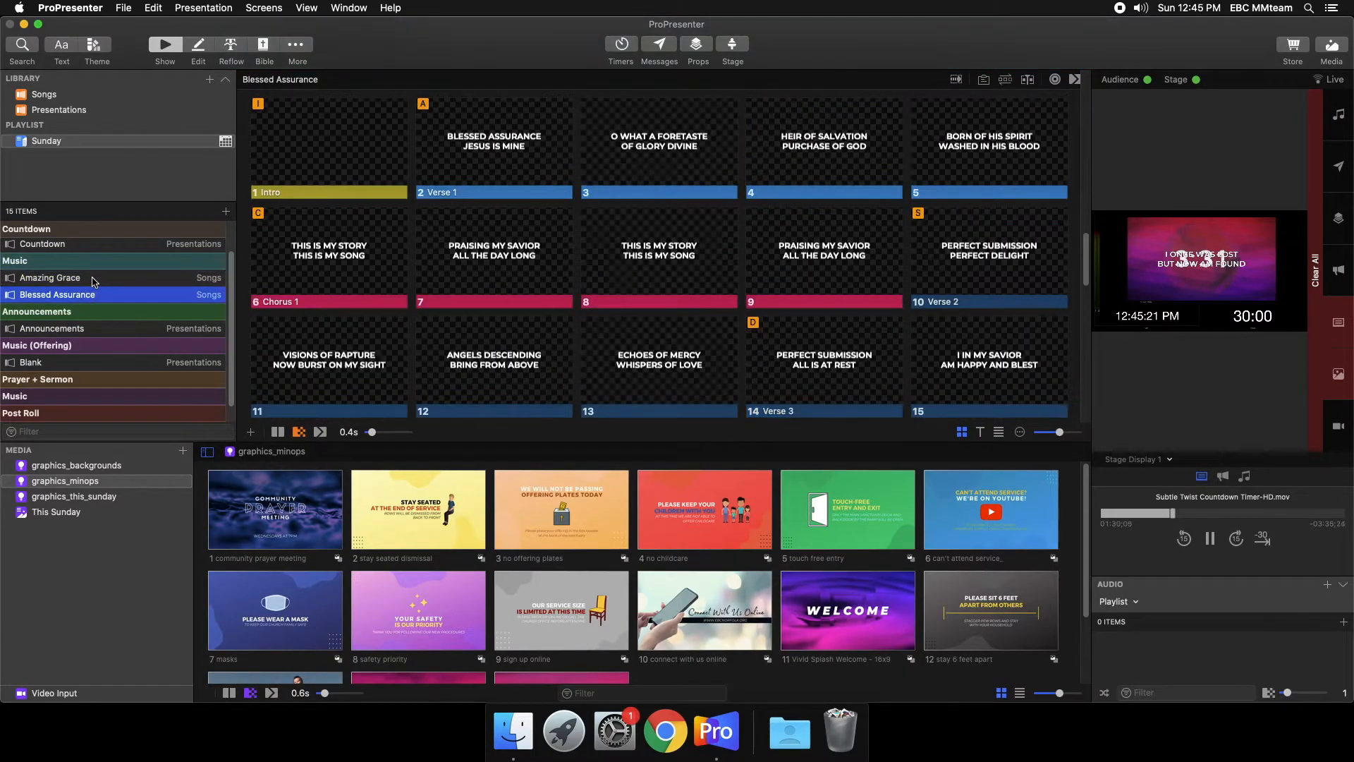
pyautogui.click(81, 279)
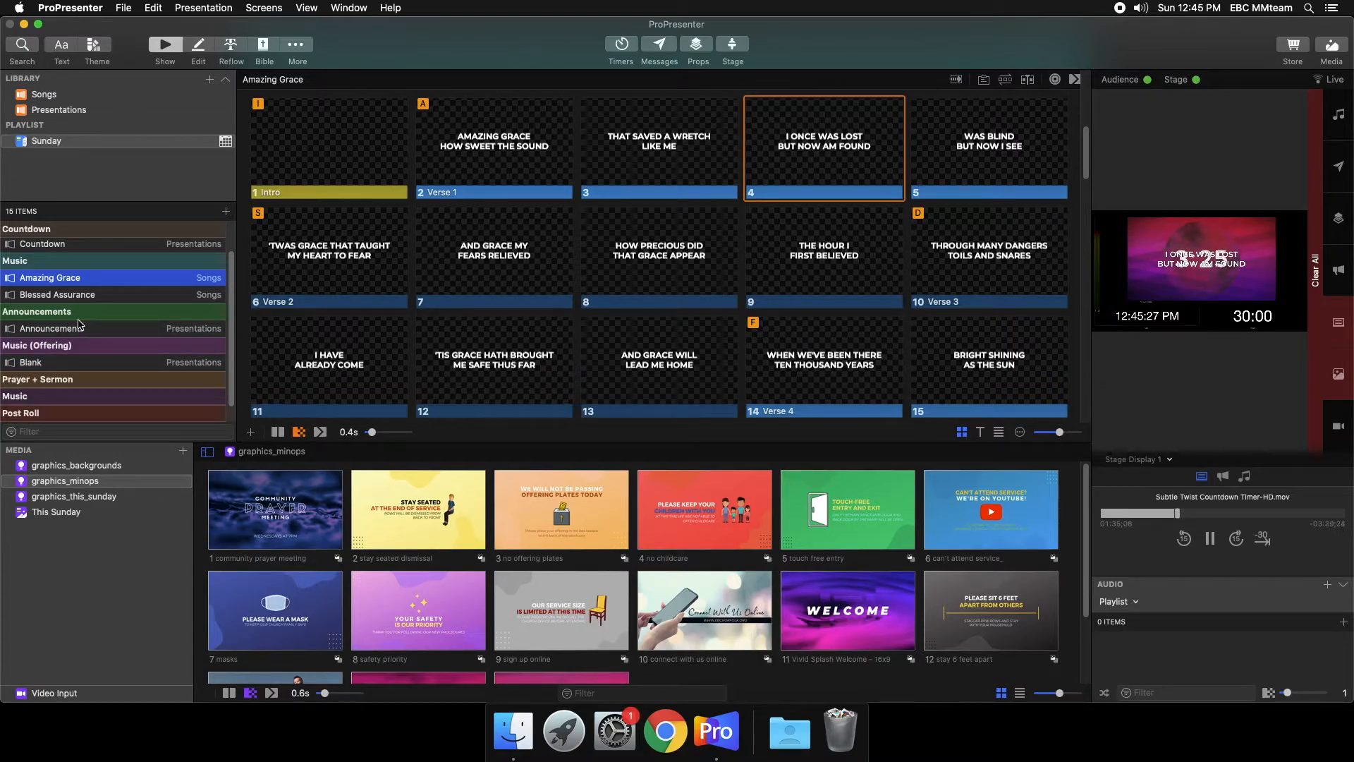
# - Add the safety priority, no childcare and touch free entry graphics from graphics_minops to Announcements as slides 1 to 3
pyautogui.click(84, 329)
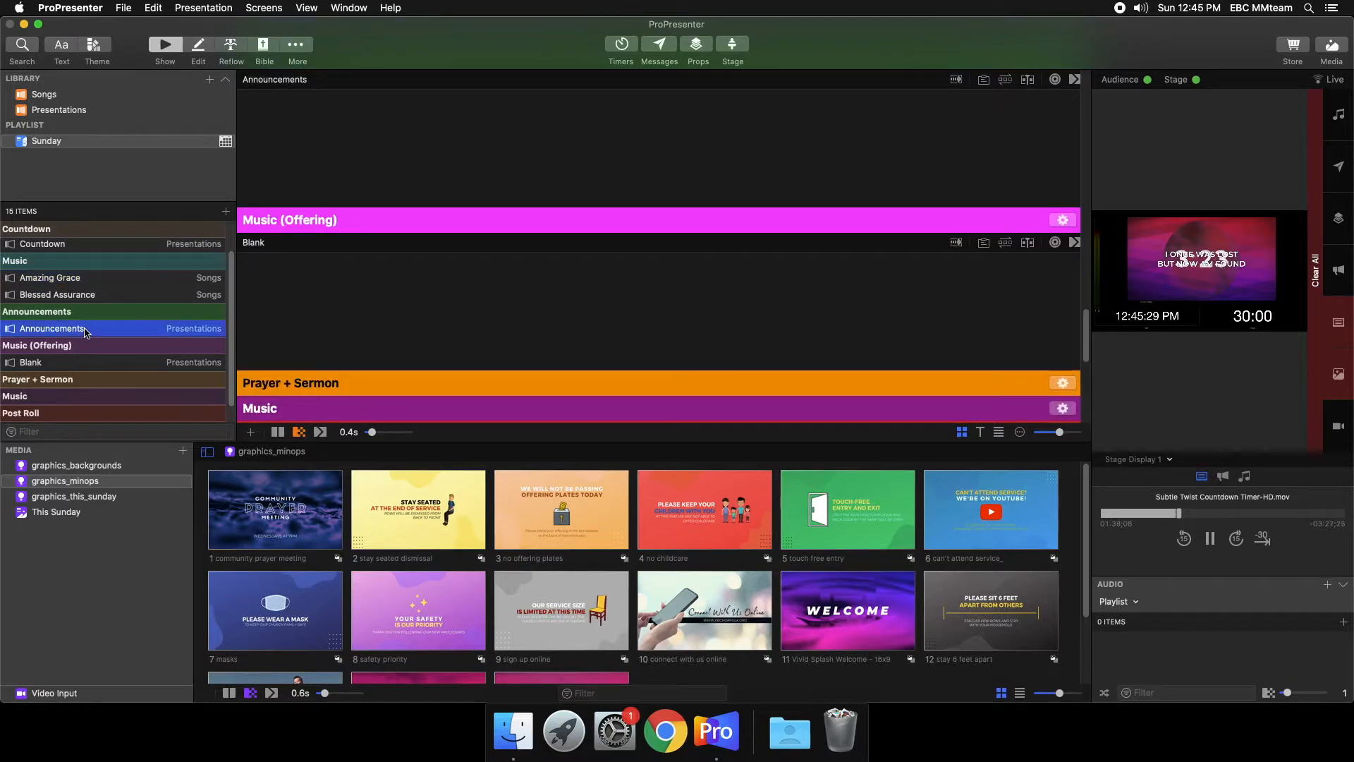
pyautogui.scroll(1, 494, 227)
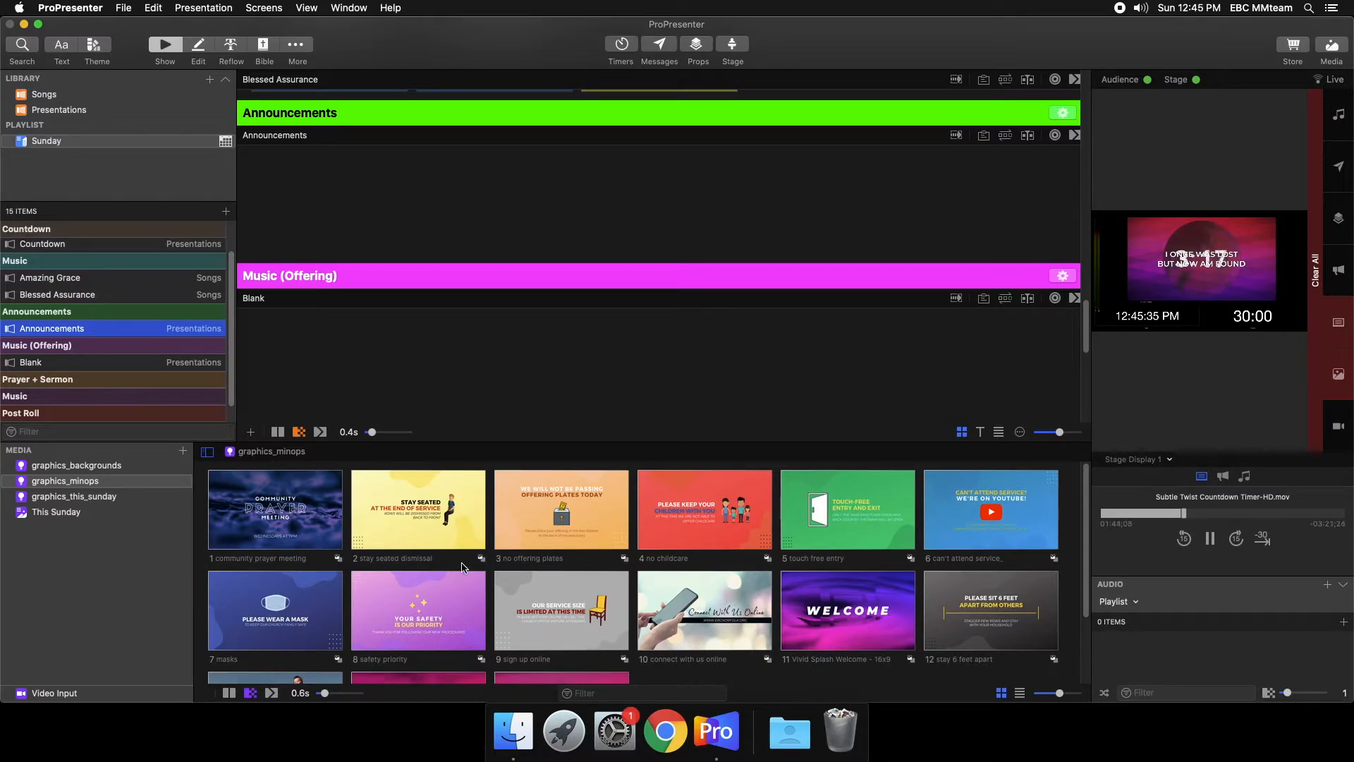
pyautogui.moveTo(458, 585); pyautogui.dragTo(389, 176)
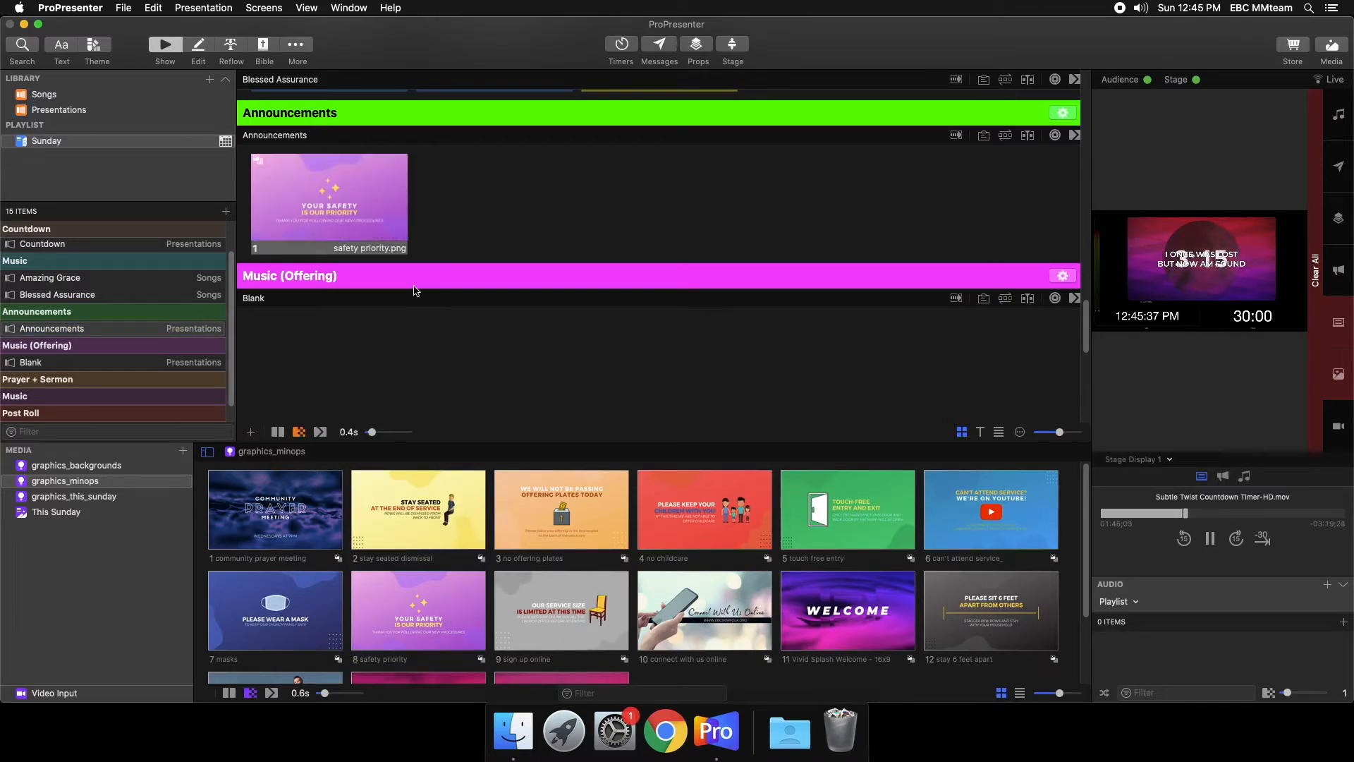
pyautogui.click(692, 525)
pyautogui.moveTo(692, 525); pyautogui.dragTo(600, 194)
pyautogui.moveTo(840, 522); pyautogui.dragTo(698, 198)
# - Show the three Announcements slides one after another on the live output
pyautogui.click(304, 206)
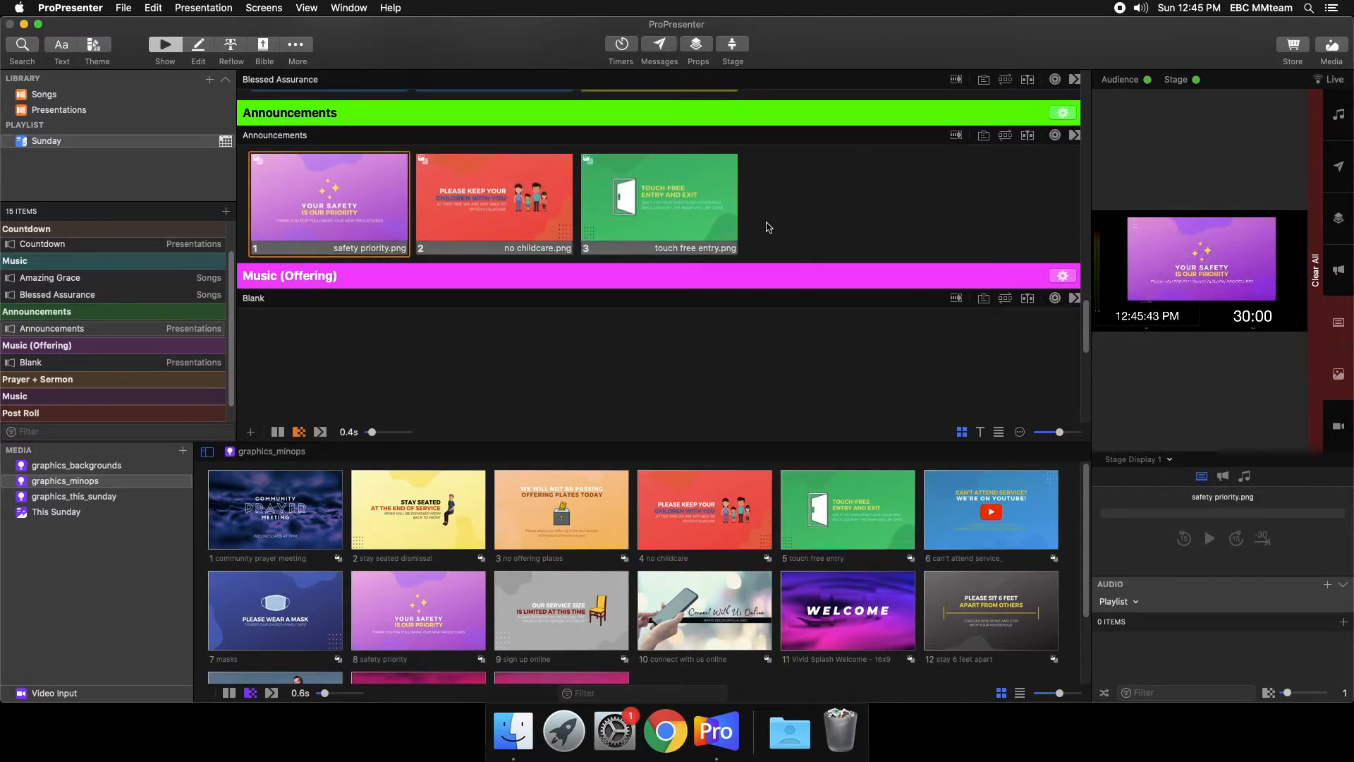
pyautogui.click(547, 213)
pyautogui.click(698, 228)
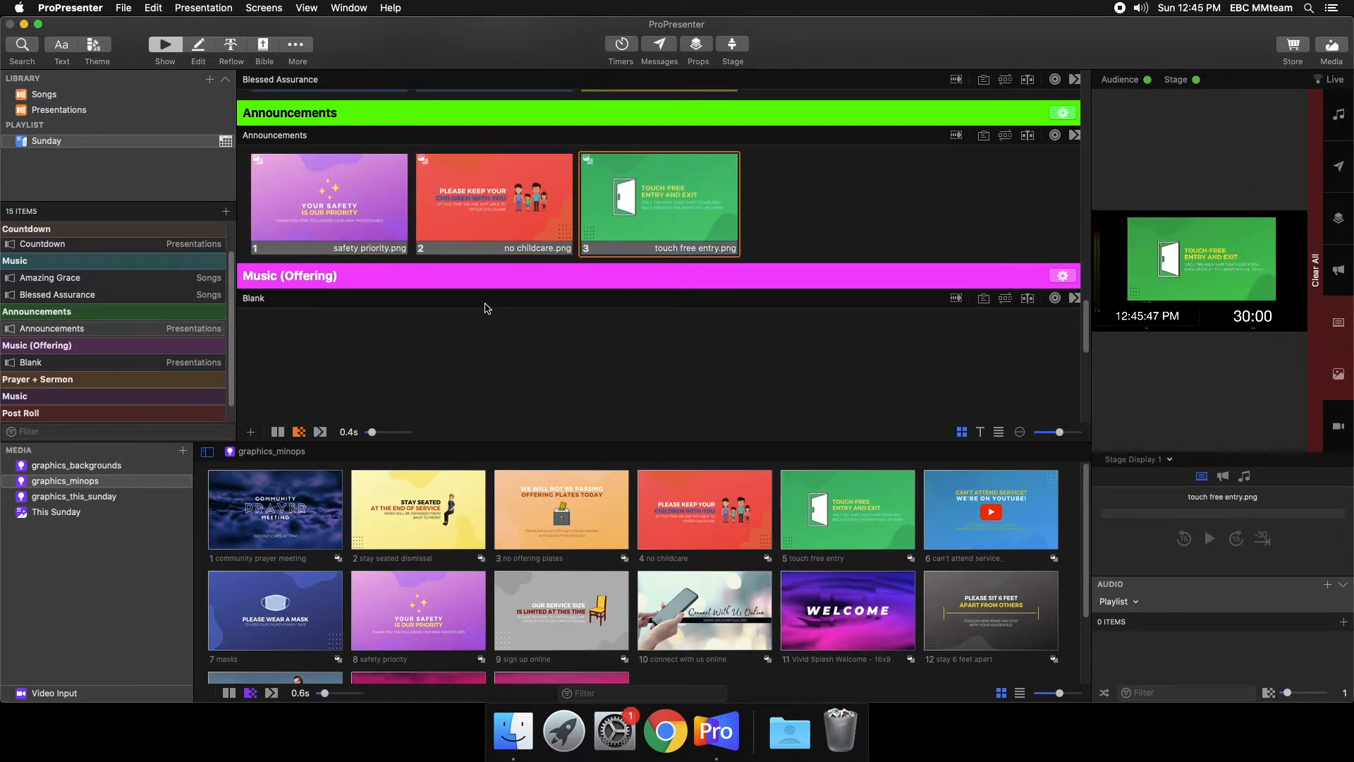
# - Add Do It Again from the Songs library under Music (Offering), above Blank, and look through its slides
pyautogui.scroll(-2, 141, 363)
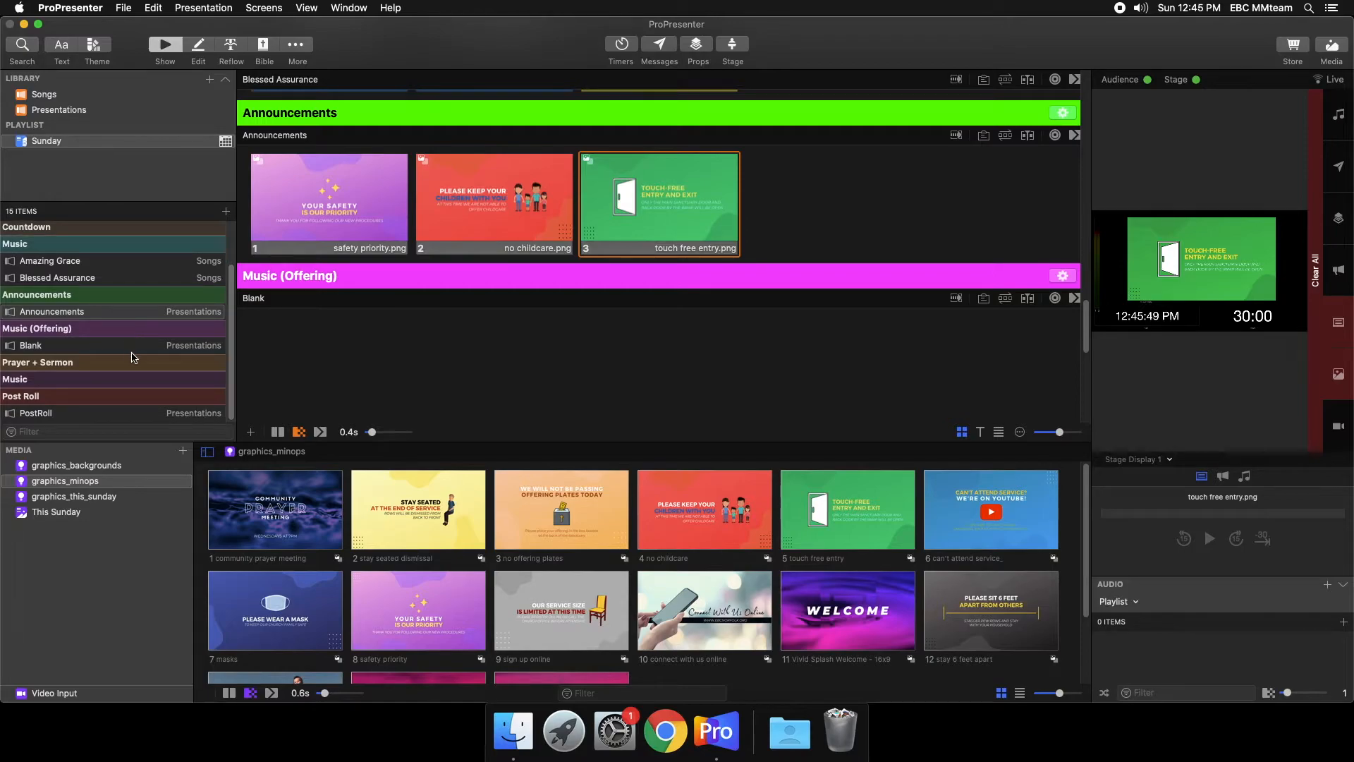
pyautogui.click(79, 97)
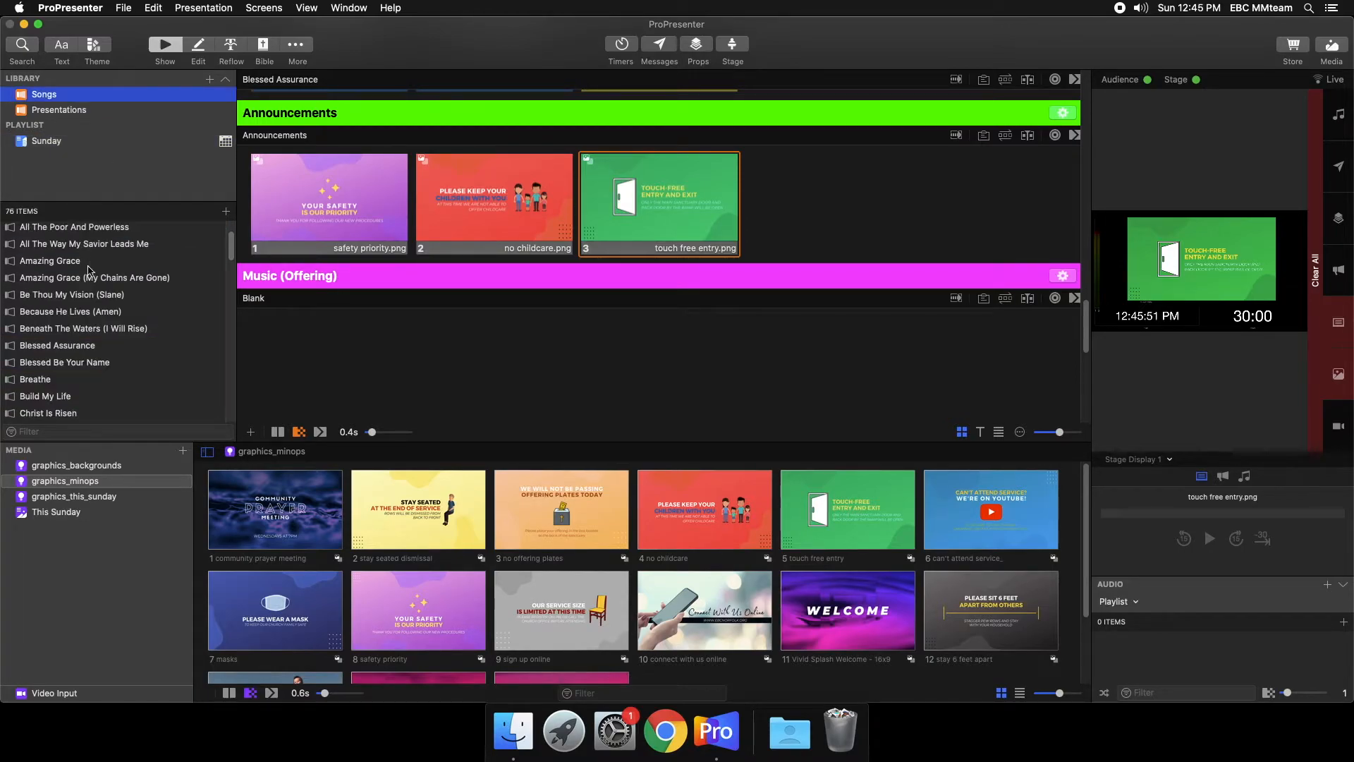
pyautogui.scroll(-5, 58, 358)
pyautogui.moveTo(58, 358); pyautogui.dragTo(83, 343)
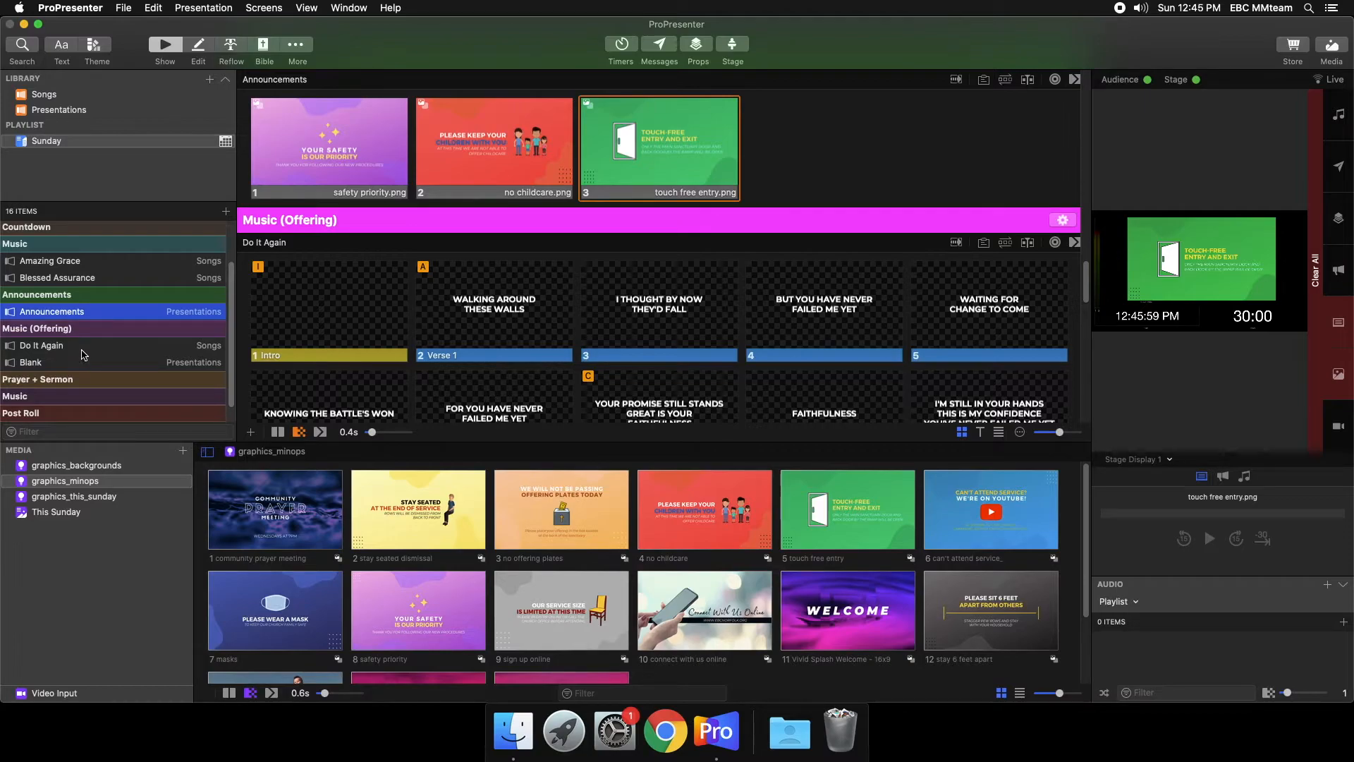
pyautogui.click(82, 350)
pyautogui.scroll(-2, 418, 309)
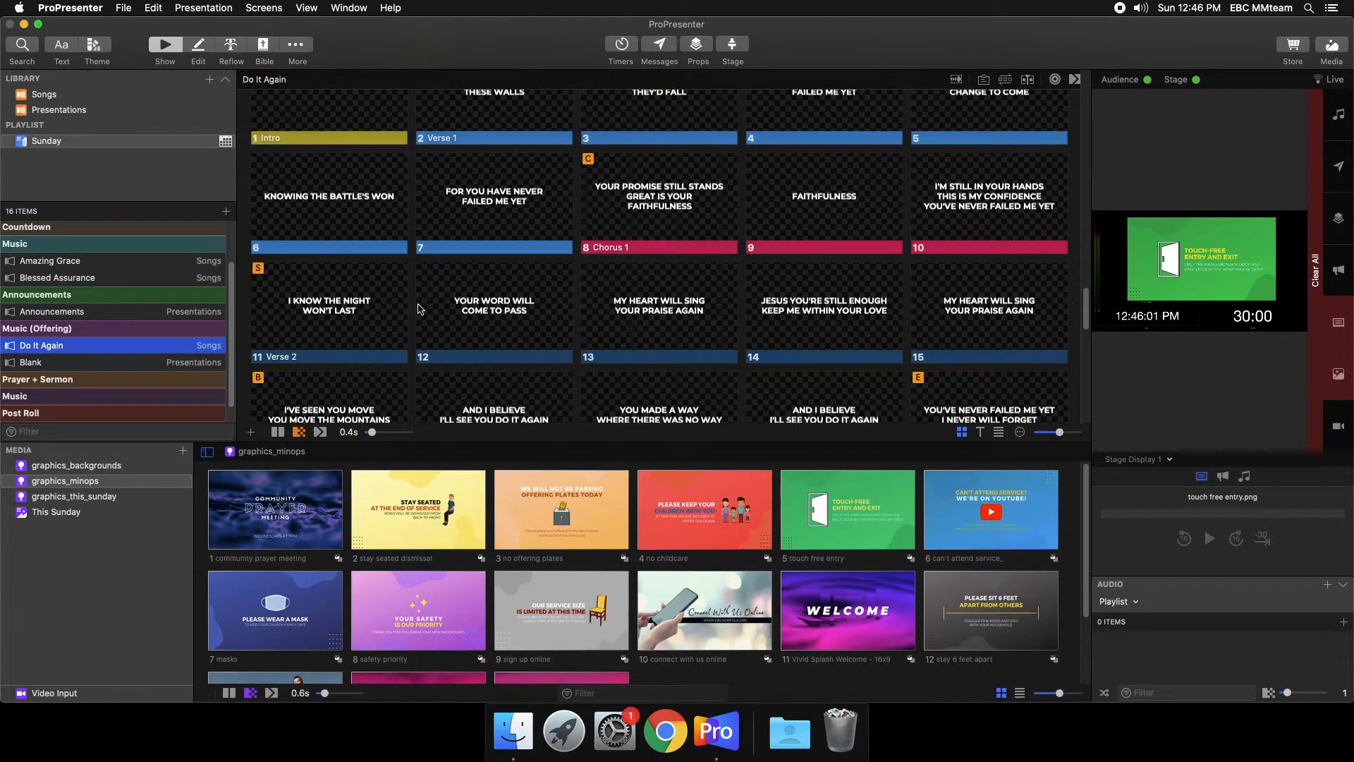
pyautogui.scroll(-1, 144, 350)
pyautogui.scroll(-2, 287, 317)
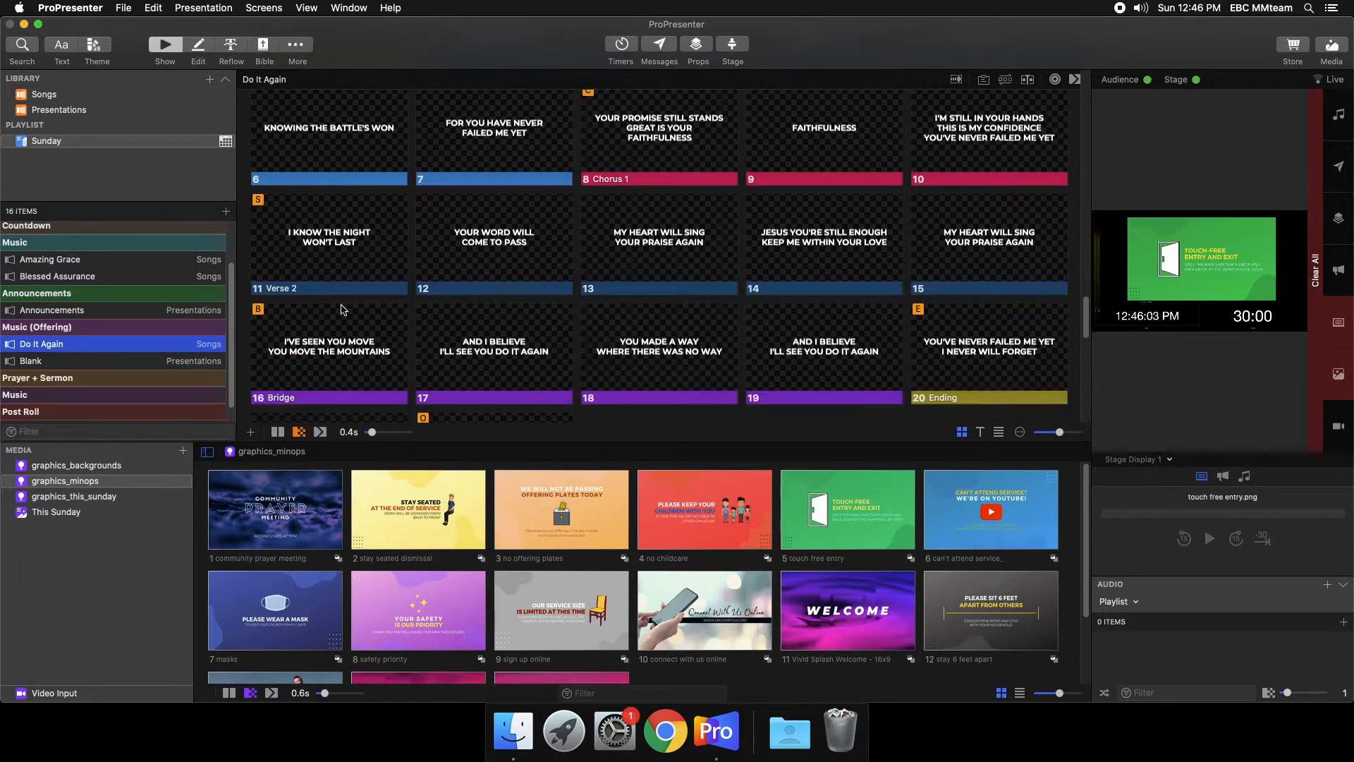
pyautogui.scroll(-1, 209, 351)
# - Add the Vivid Splash Bliss - Slow and Vivid Splash Fun backgrounds to Blank as slides 1 and 2, showing each live
pyautogui.click(210, 350)
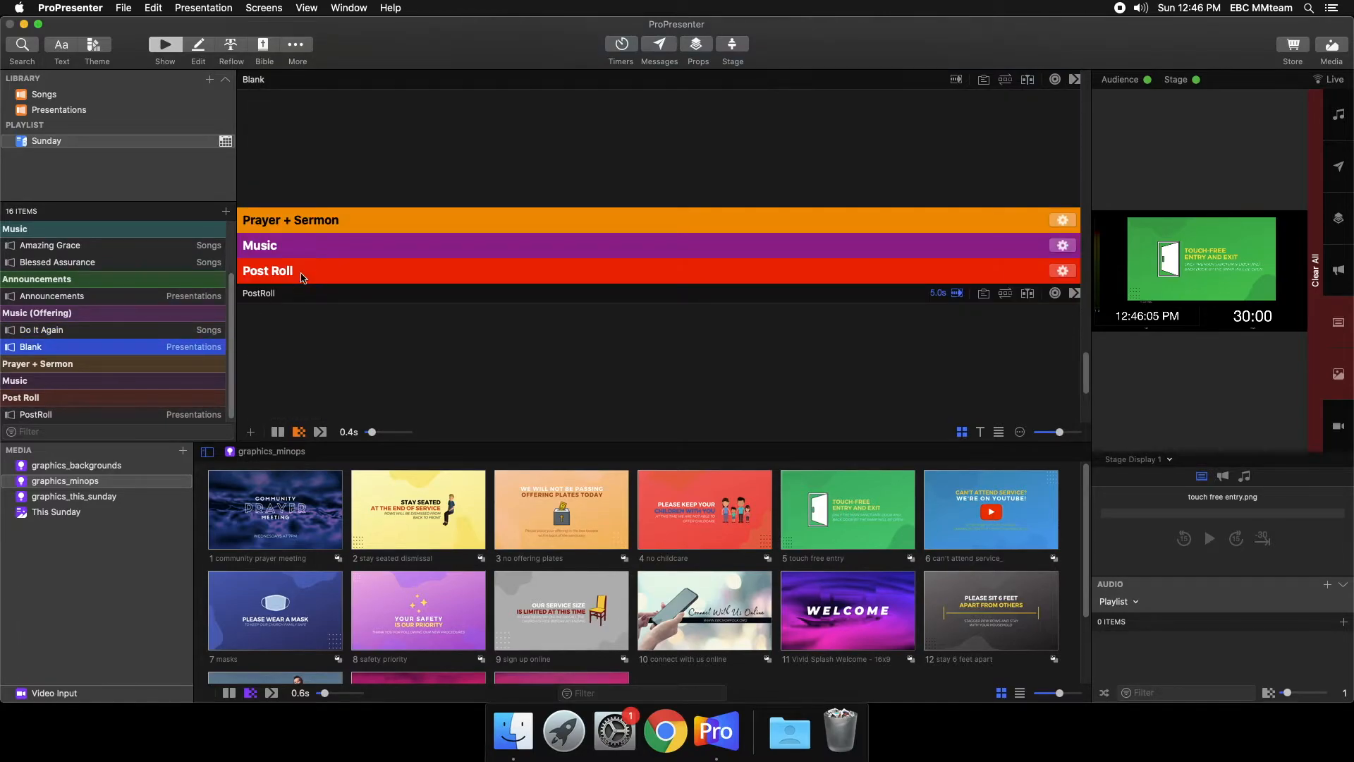
pyautogui.scroll(3, 301, 276)
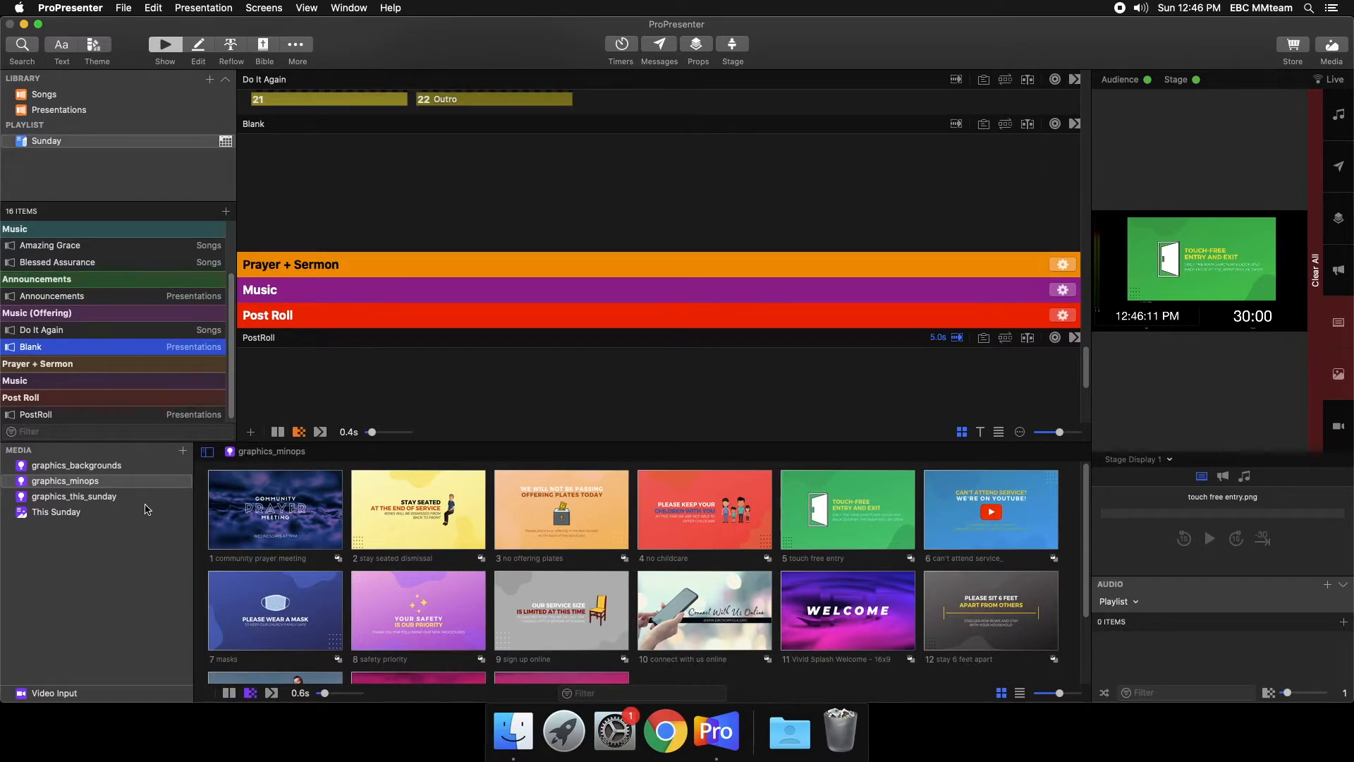
pyautogui.click(105, 469)
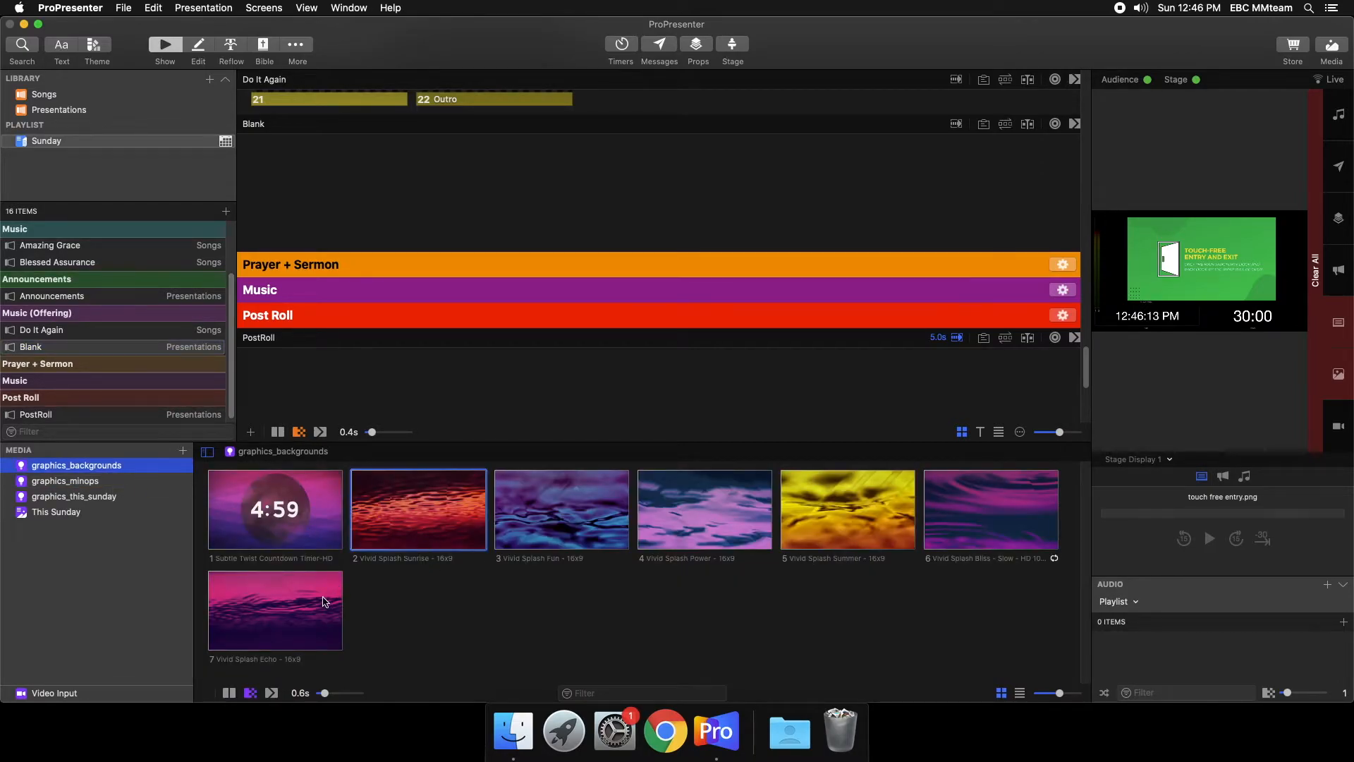
pyautogui.moveTo(942, 534); pyautogui.dragTo(472, 215)
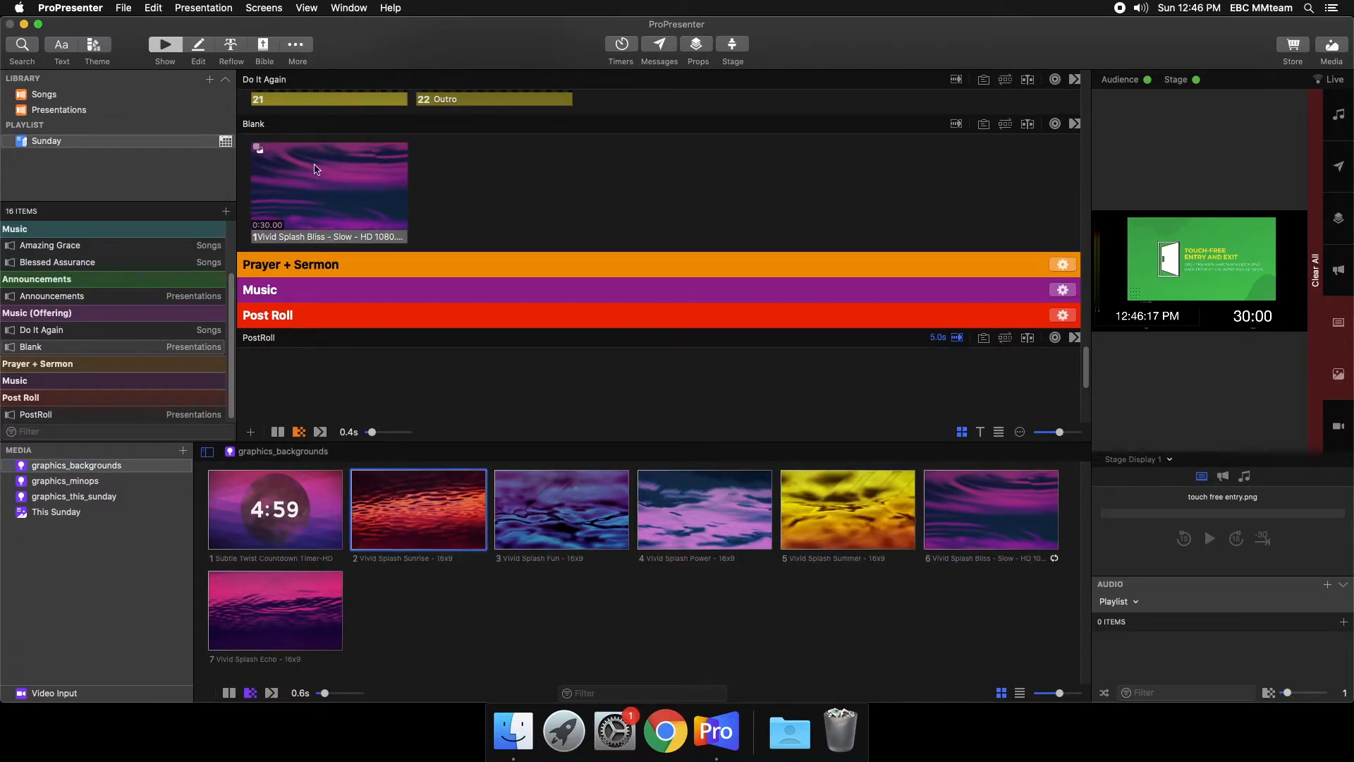
pyautogui.click(296, 190)
pyautogui.click(82, 349)
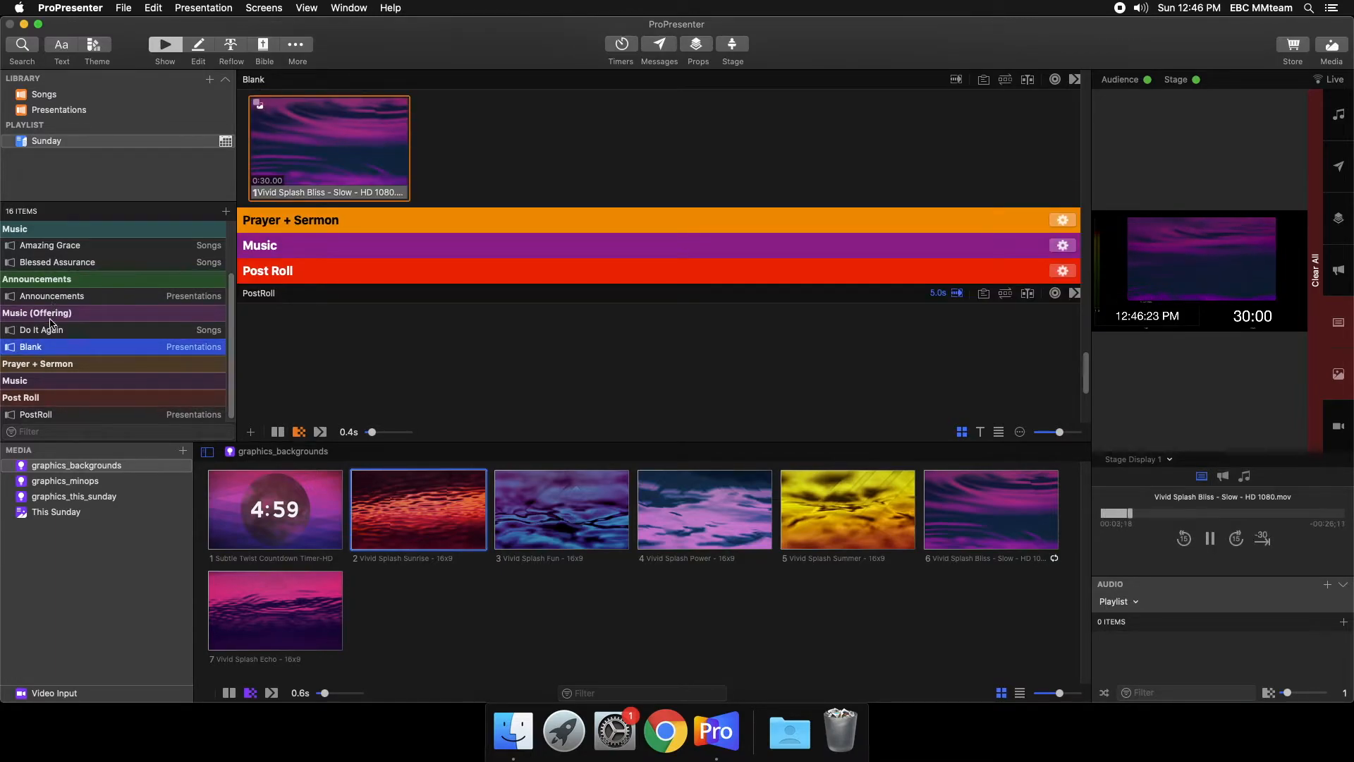
pyautogui.scroll(-1, 106, 337)
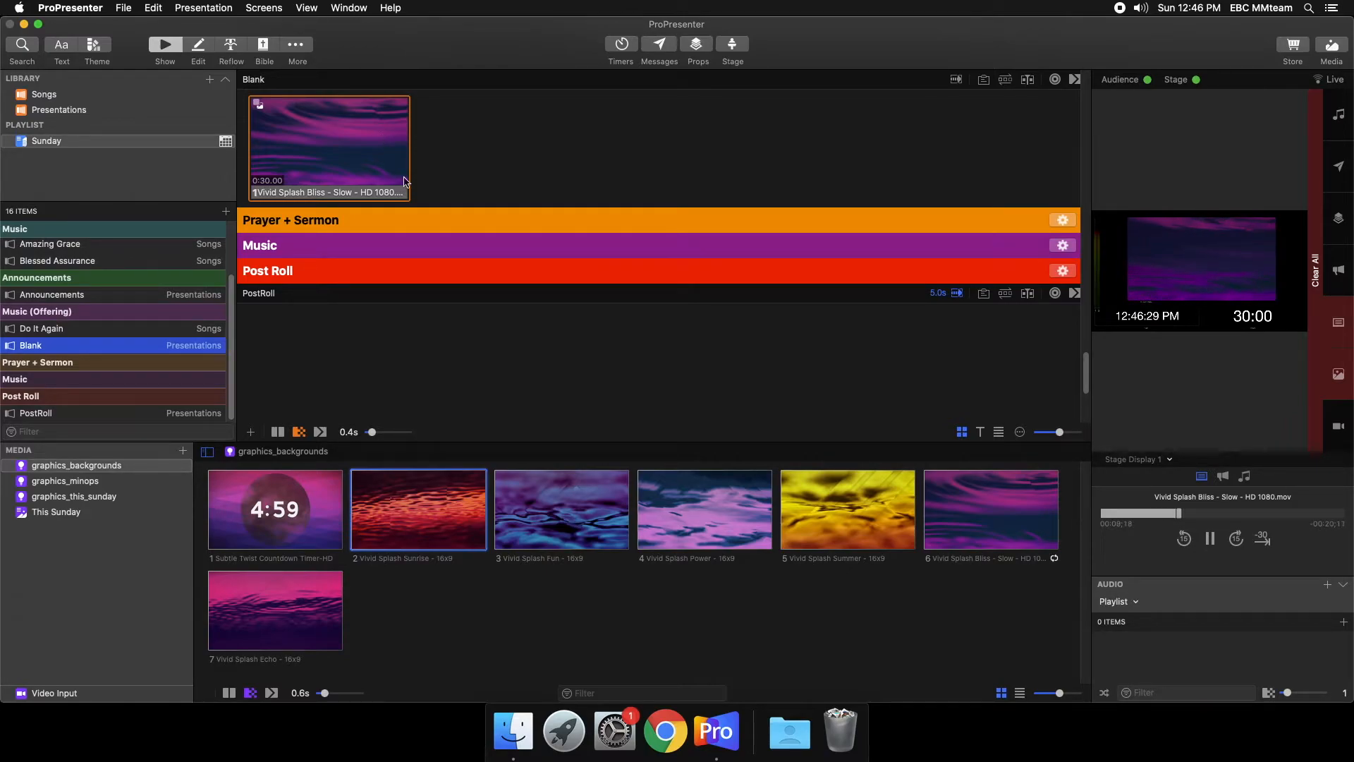
pyautogui.moveTo(531, 505); pyautogui.dragTo(442, 168)
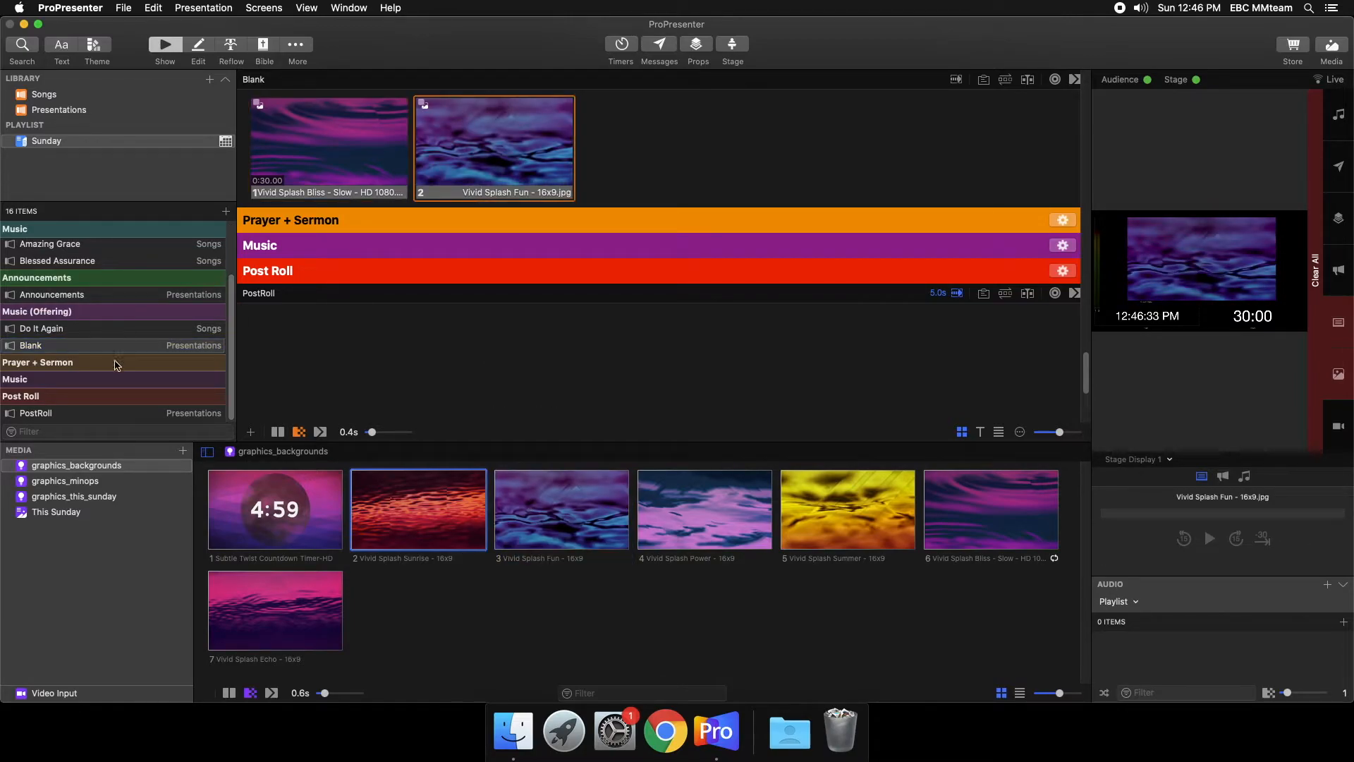
# - With the Presentations library selected, browse the Songs folder on the PURPLE drive for a file import, and cancel the import
pyautogui.click(79, 365)
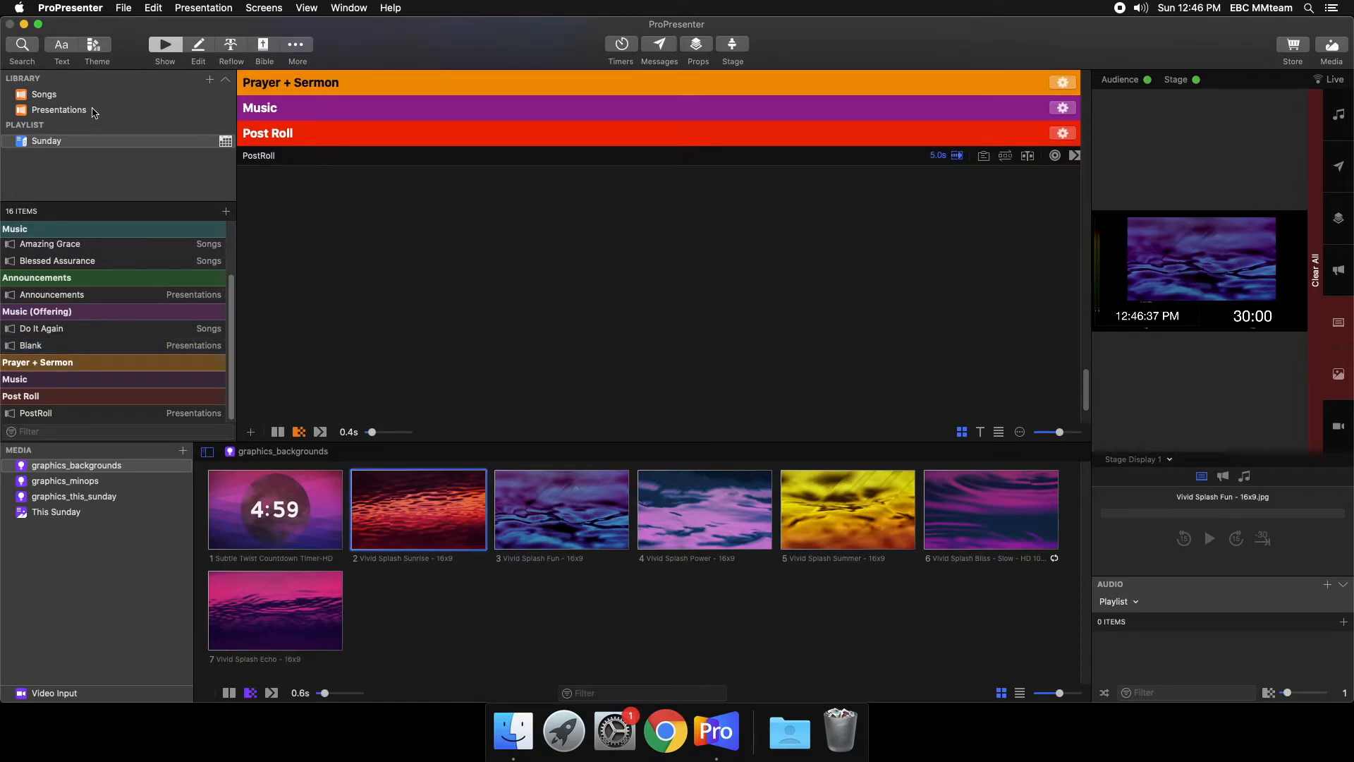
pyautogui.click(59, 110)
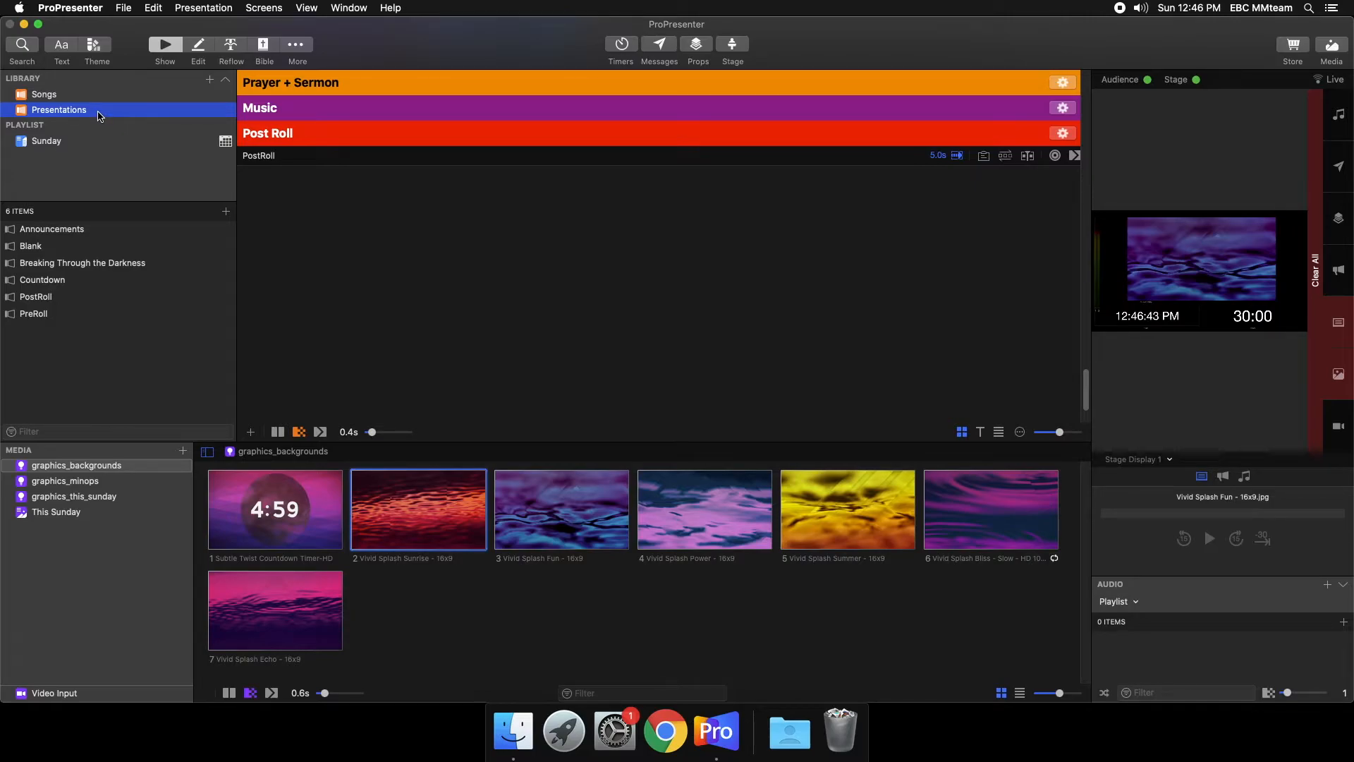
pyautogui.click(121, 10)
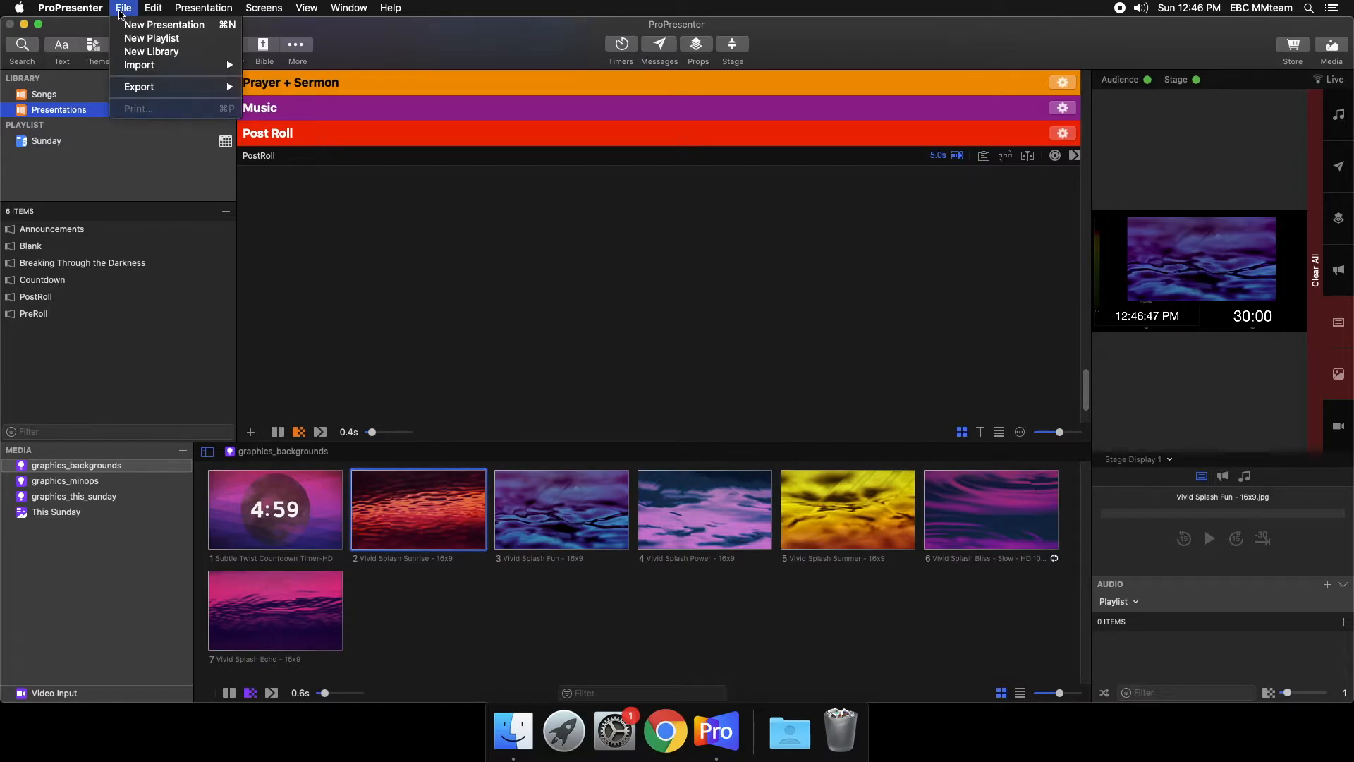
pyautogui.moveTo(139, 68)
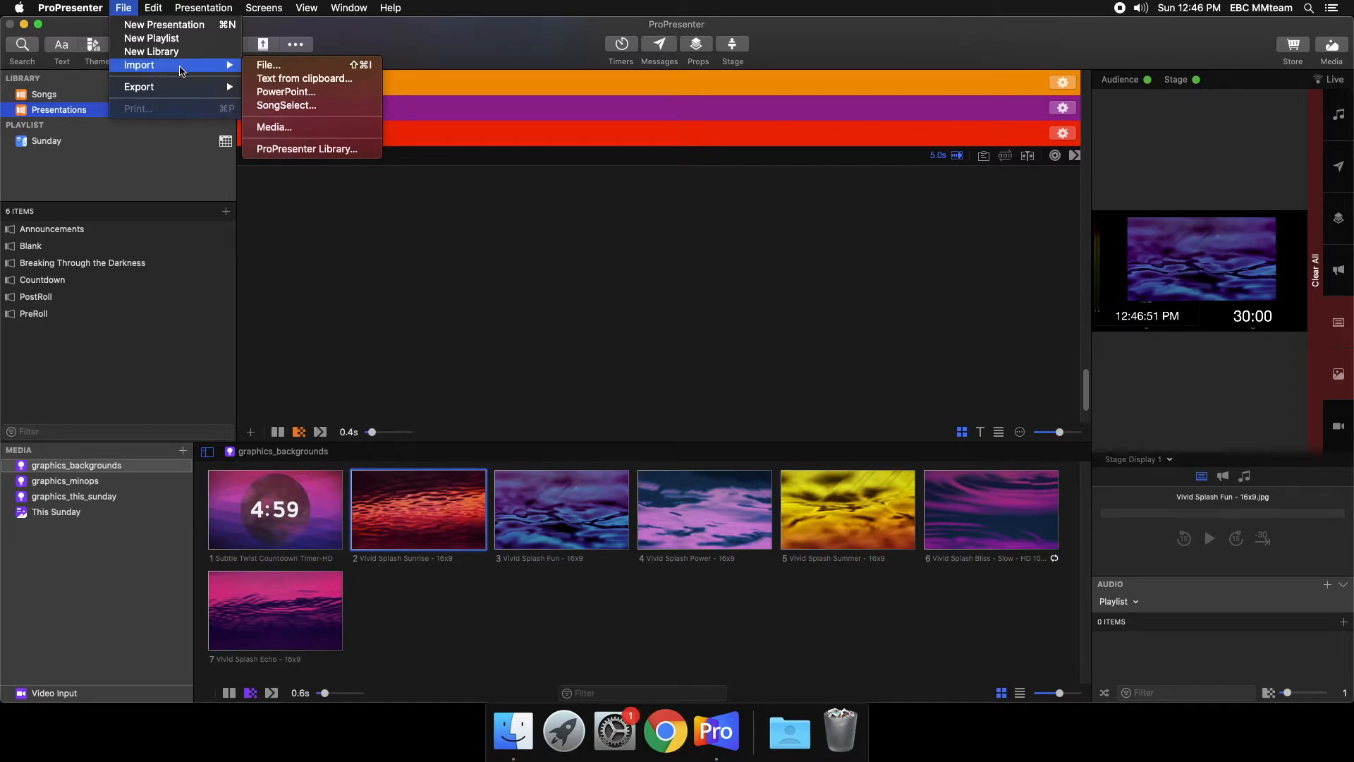
pyautogui.click(281, 68)
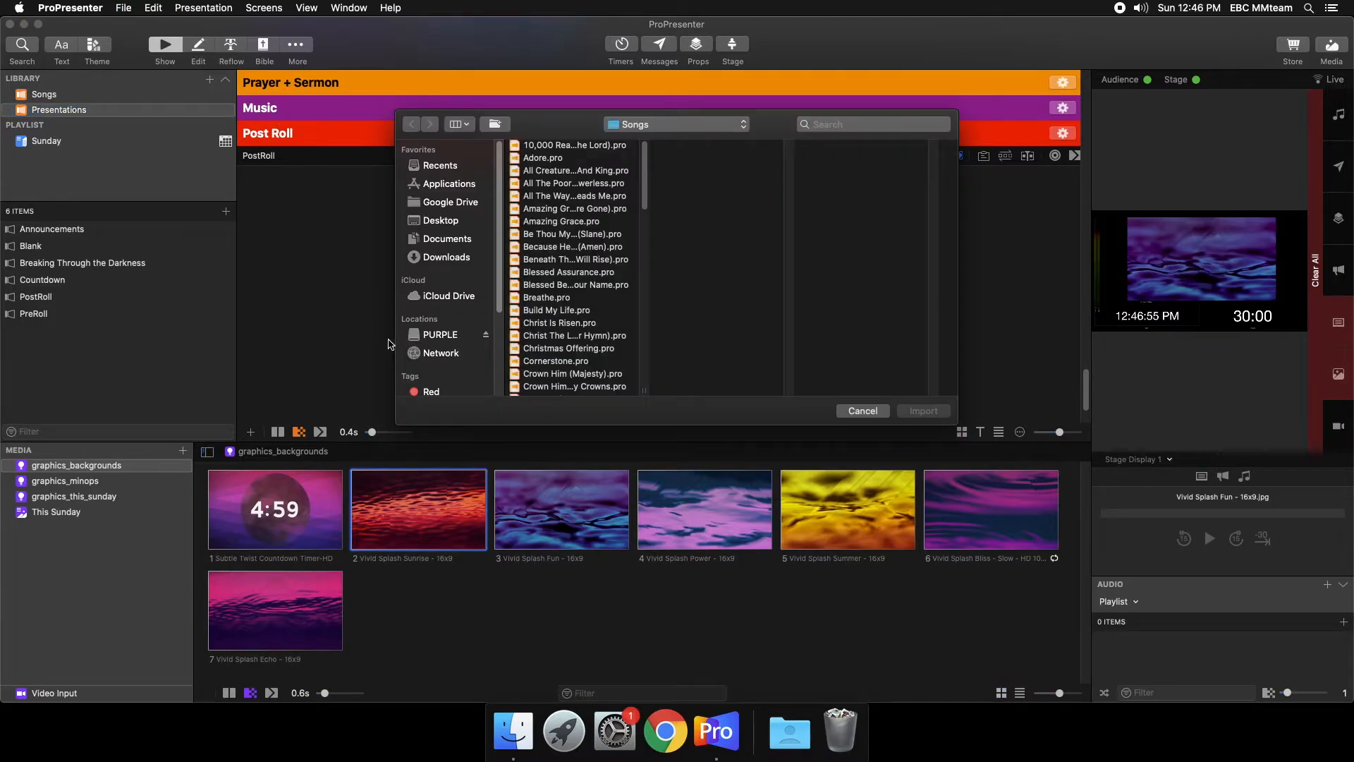
pyautogui.scroll(-1, 460, 296)
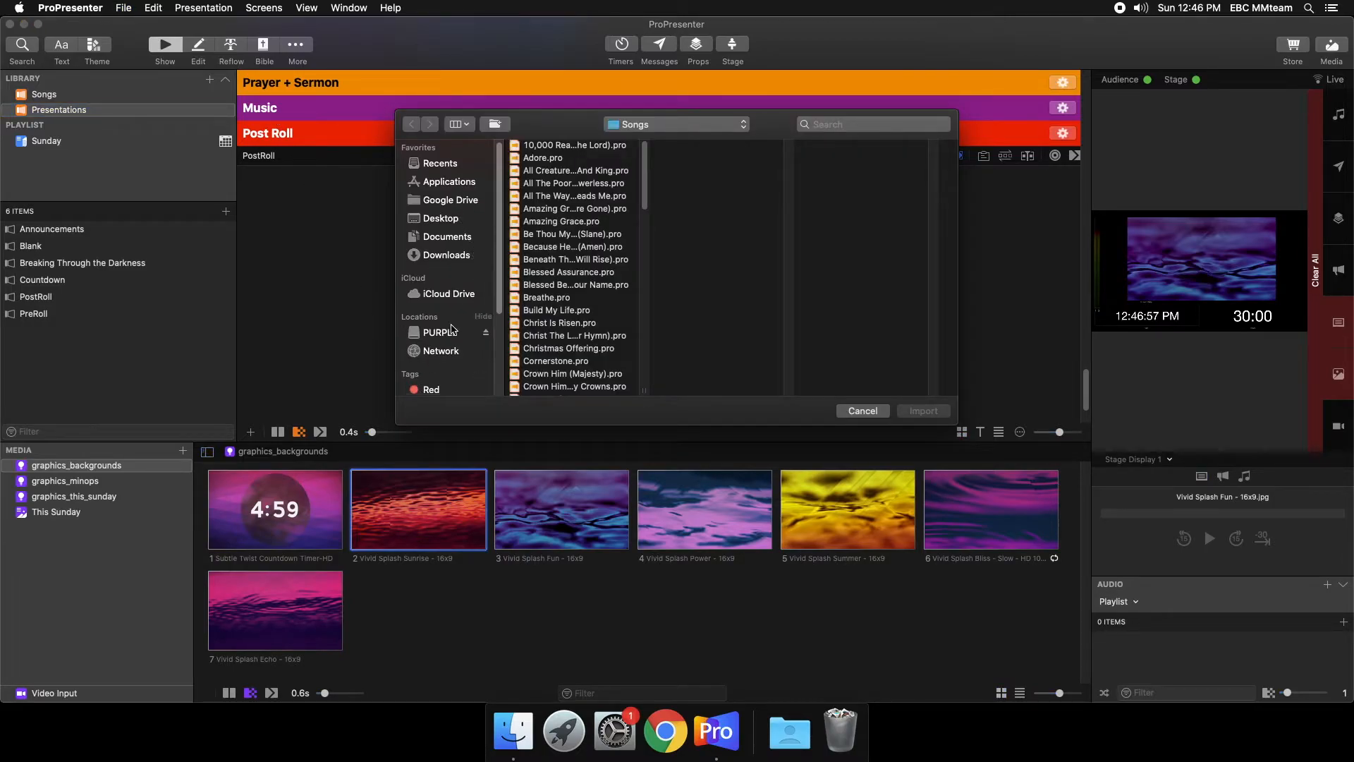
pyautogui.click(446, 336)
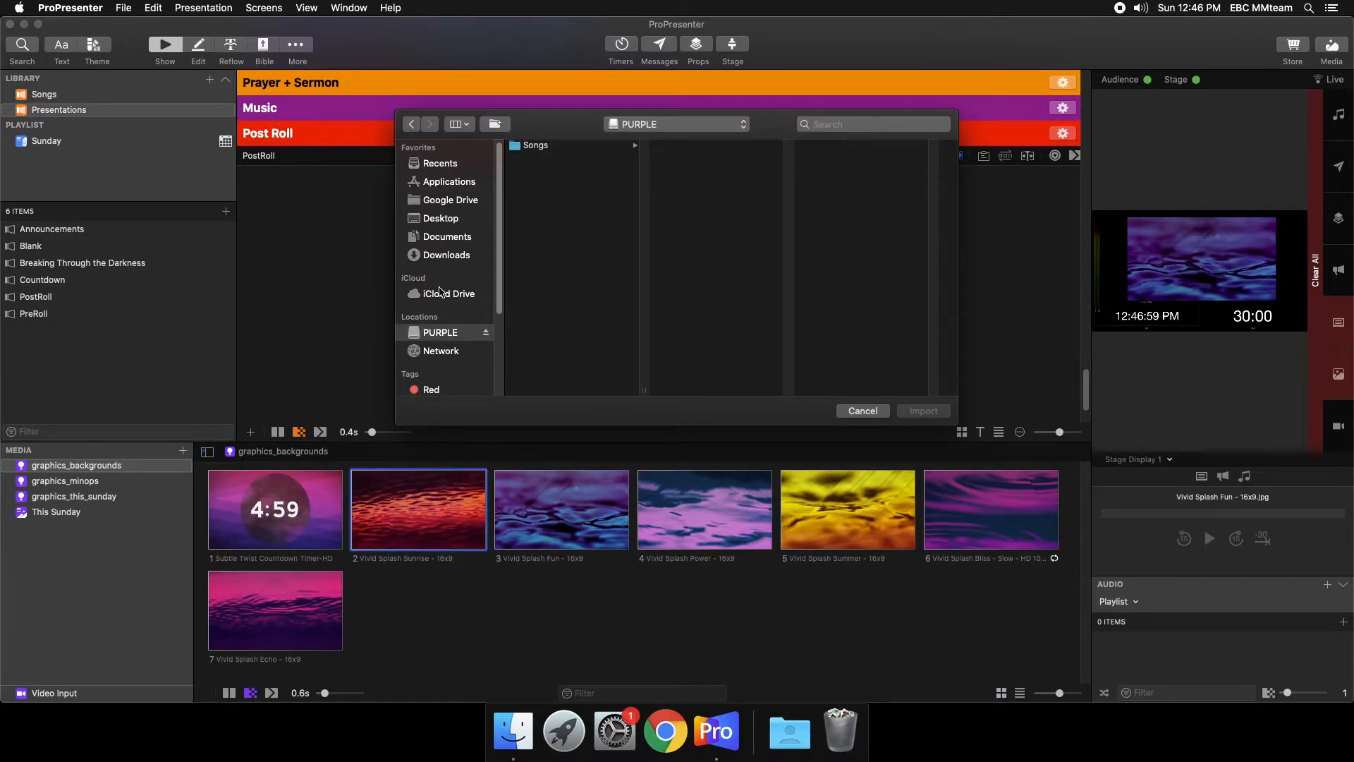
pyautogui.click(565, 148)
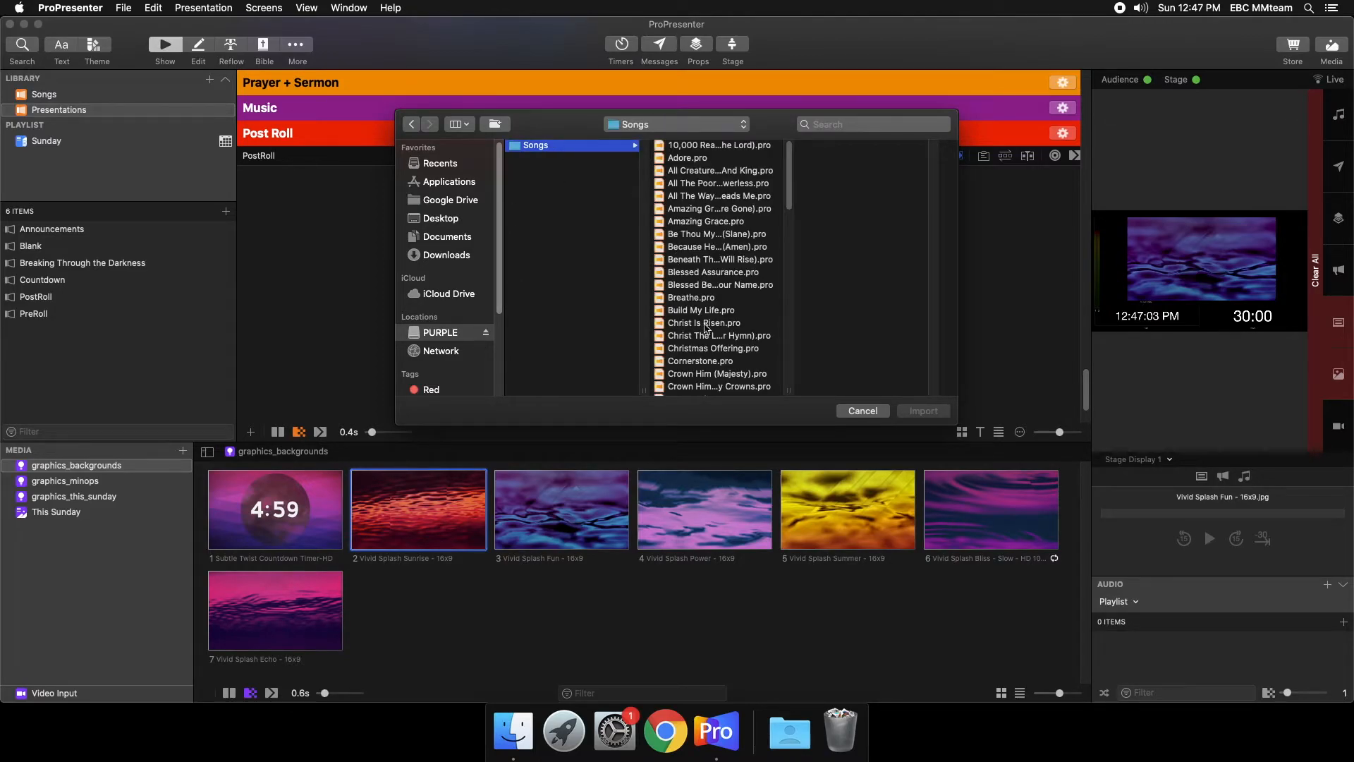
pyautogui.scroll(-10, 695, 305)
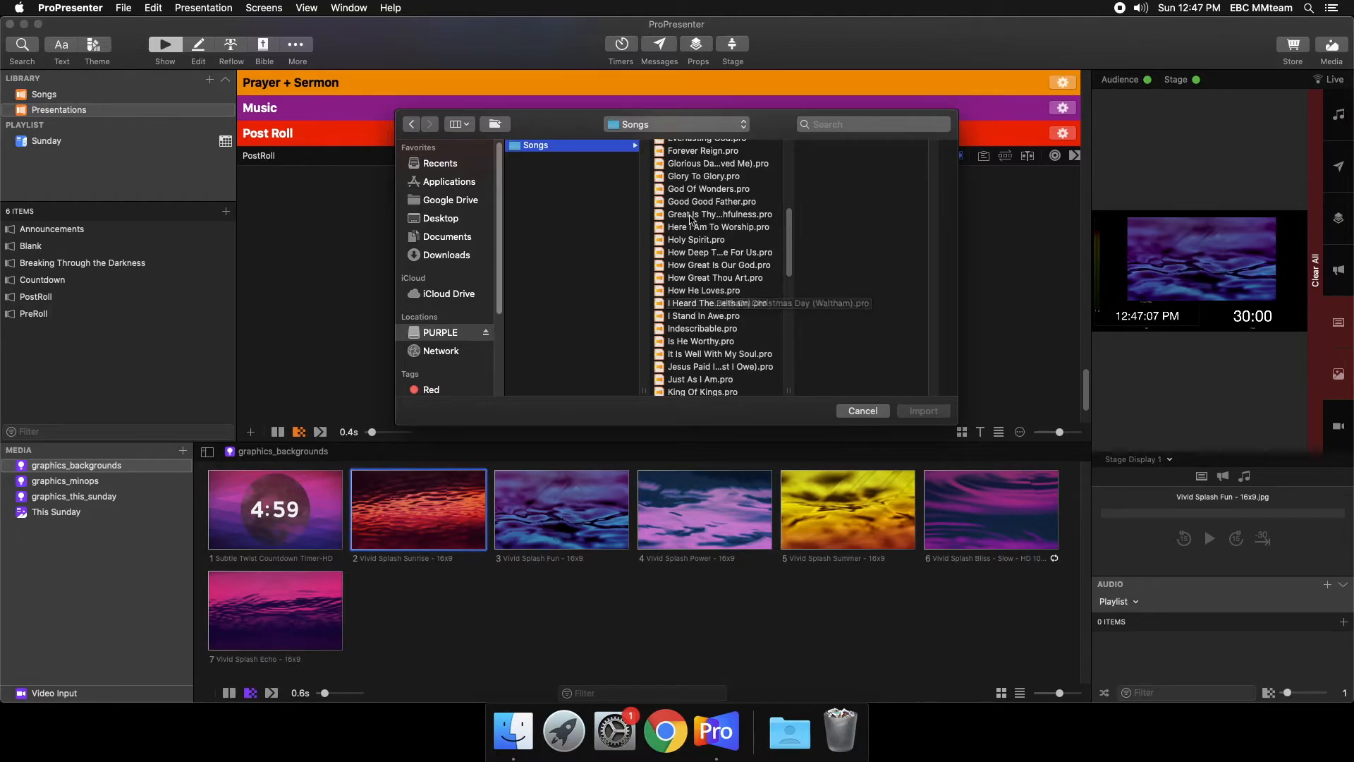
pyautogui.scroll(10, 688, 244)
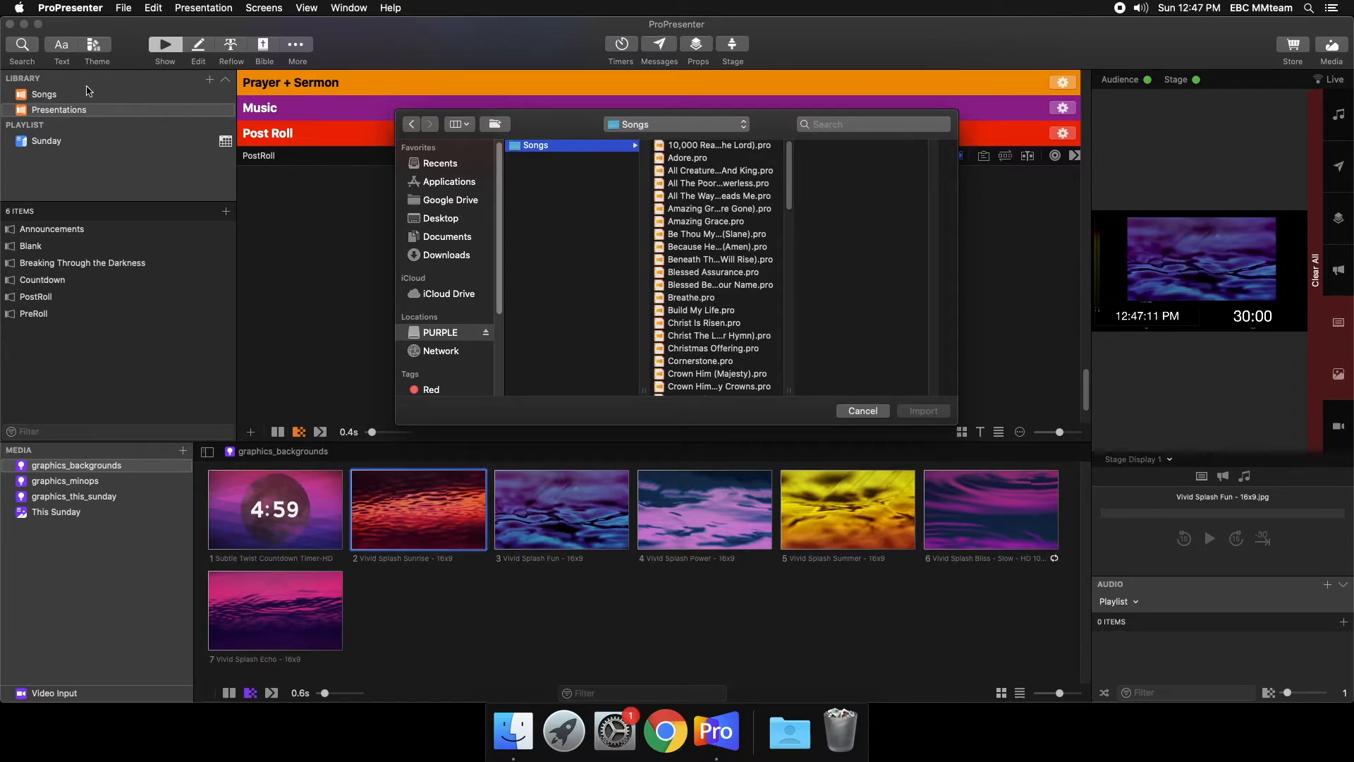
pyautogui.click(75, 110)
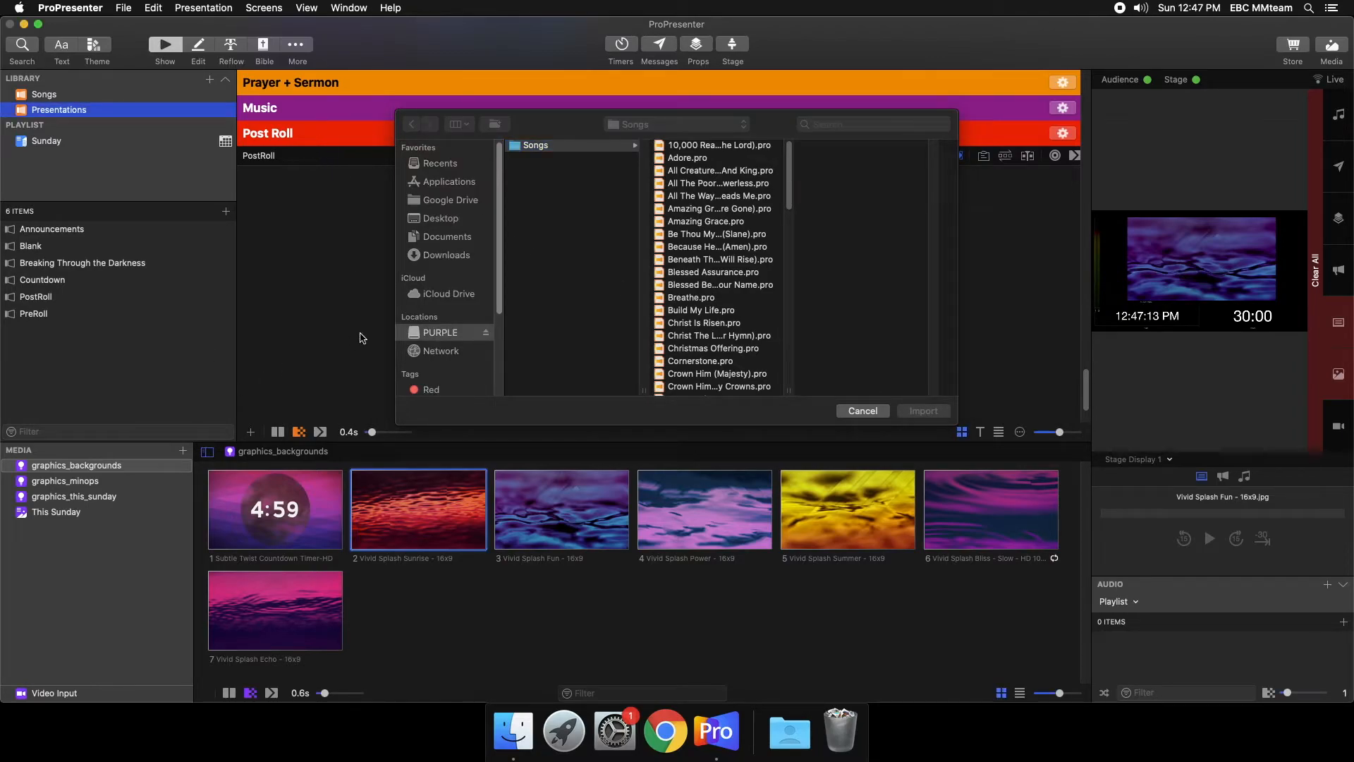
pyautogui.click(862, 412)
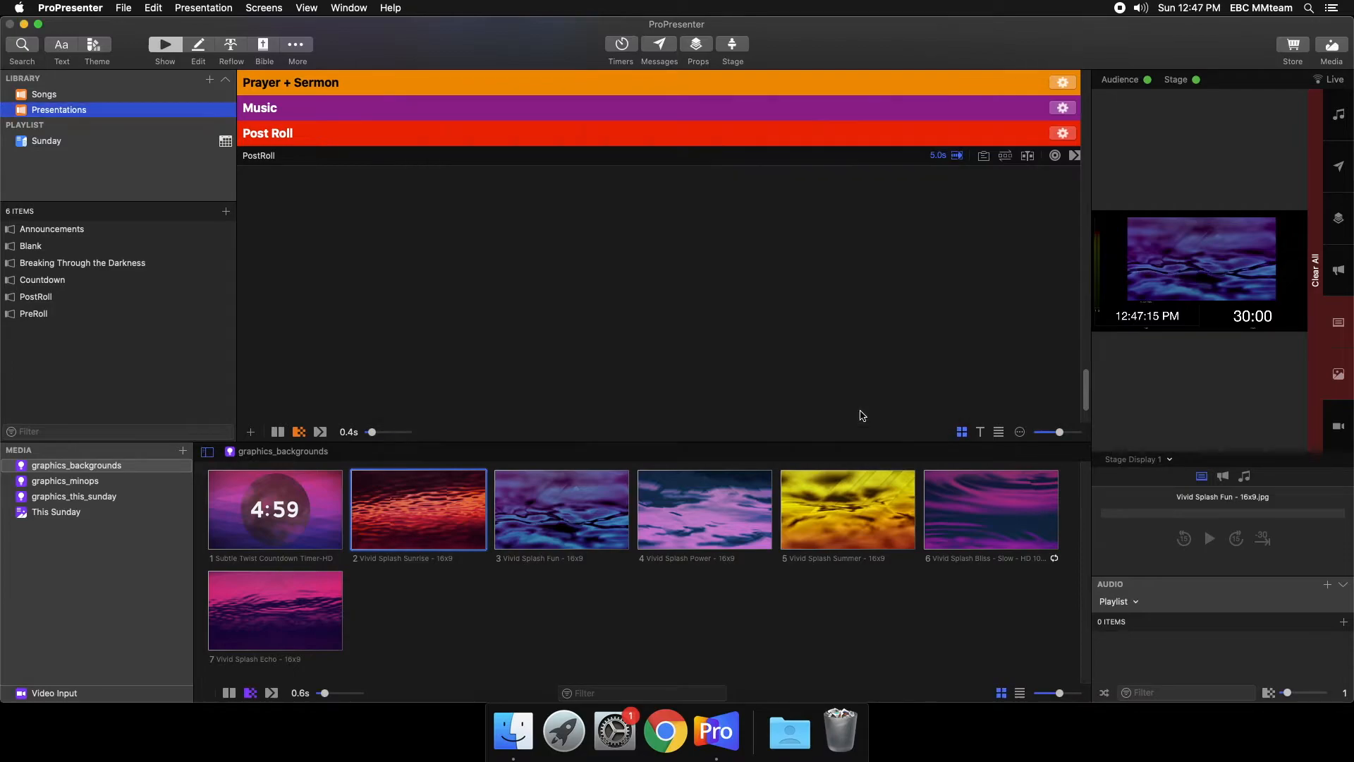
# - Add Breaking Through the Darkness from the Presentations library to the Sunday playlist under Prayer + Sermon
pyautogui.click(96, 268)
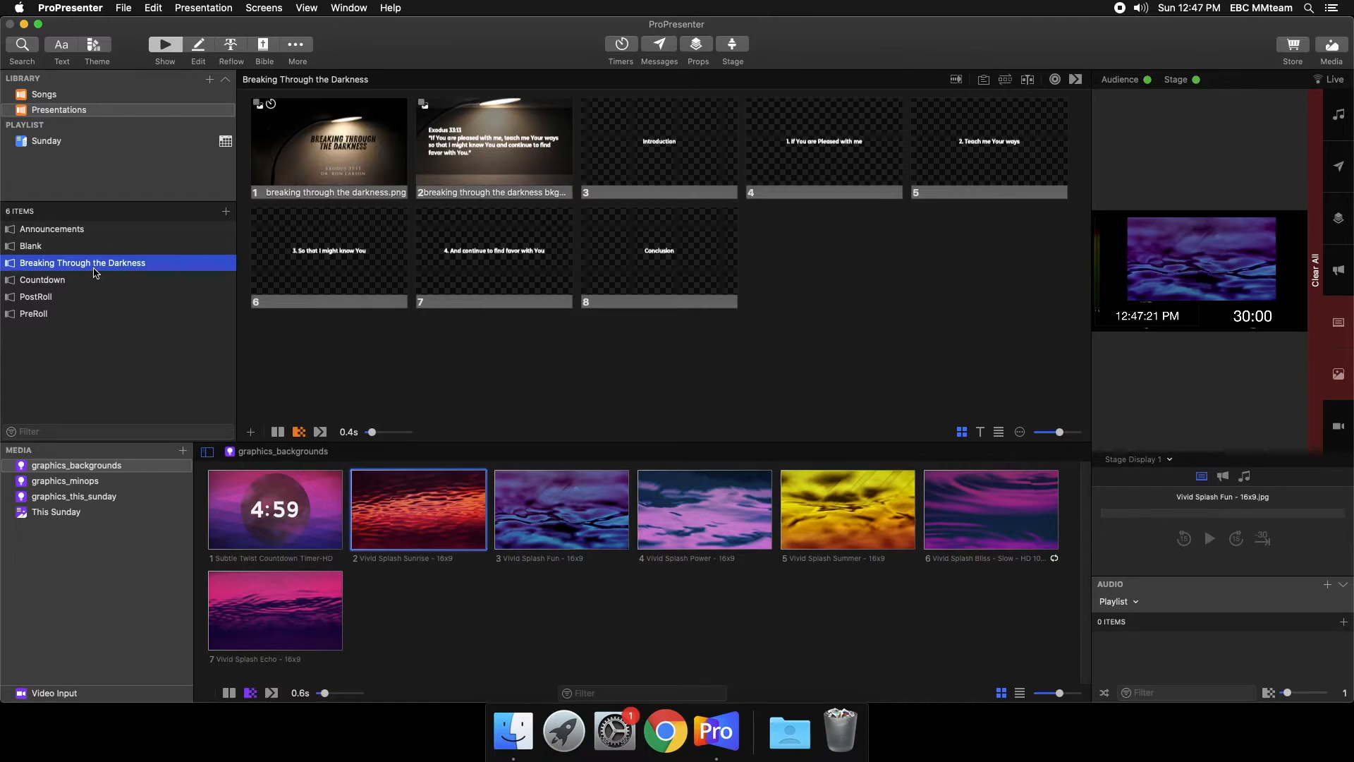
pyautogui.moveTo(92, 271); pyautogui.dragTo(84, 384)
pyautogui.click(85, 385)
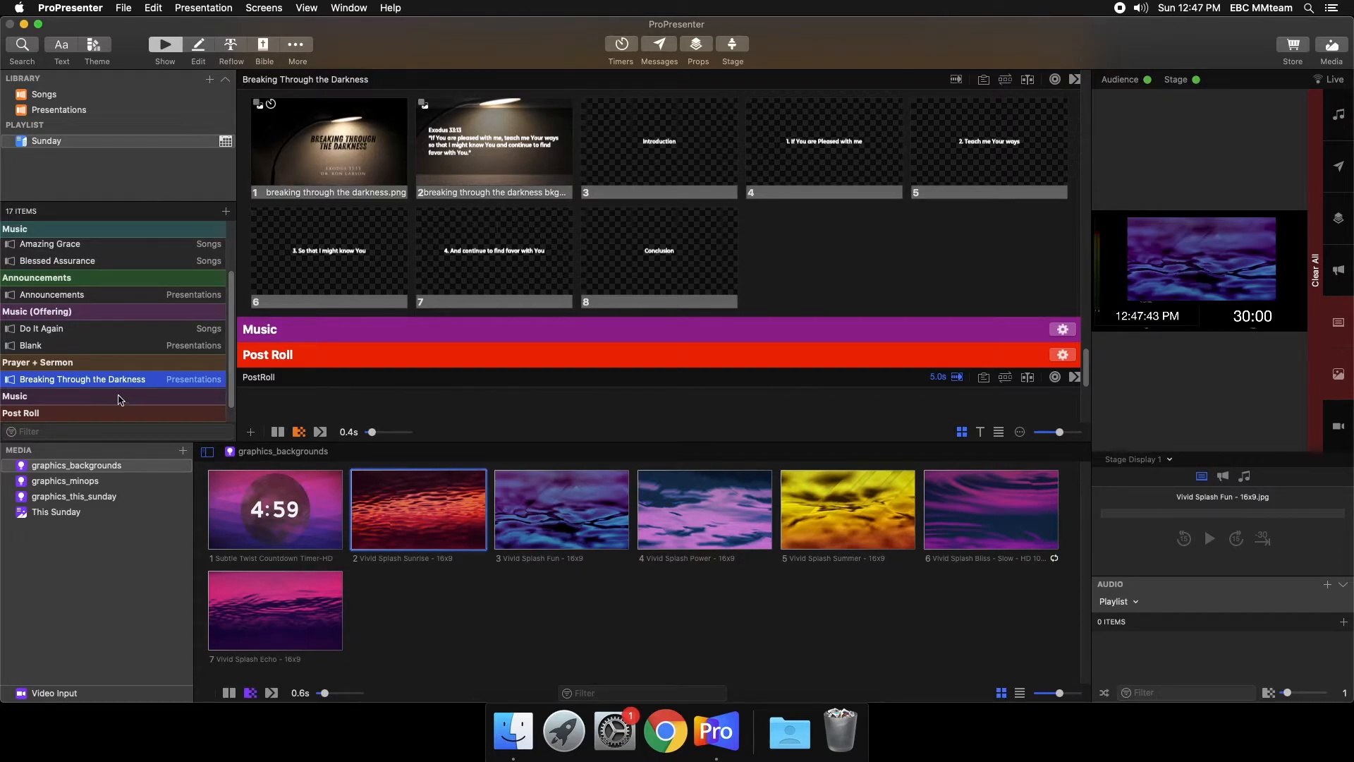
# - Apply the Sermon Slides theme's Template to the Breaking Through the Darkness presentation
pyautogui.click(93, 46)
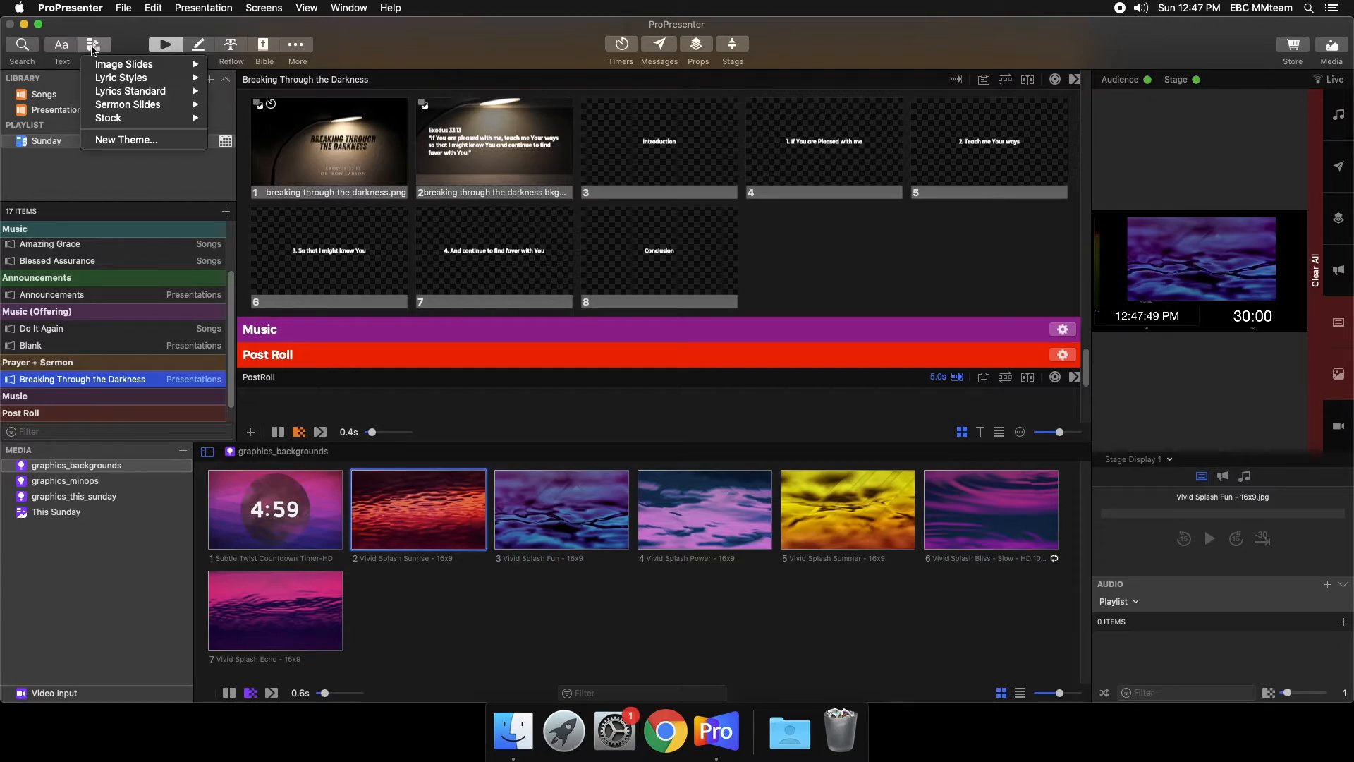
pyautogui.moveTo(125, 111)
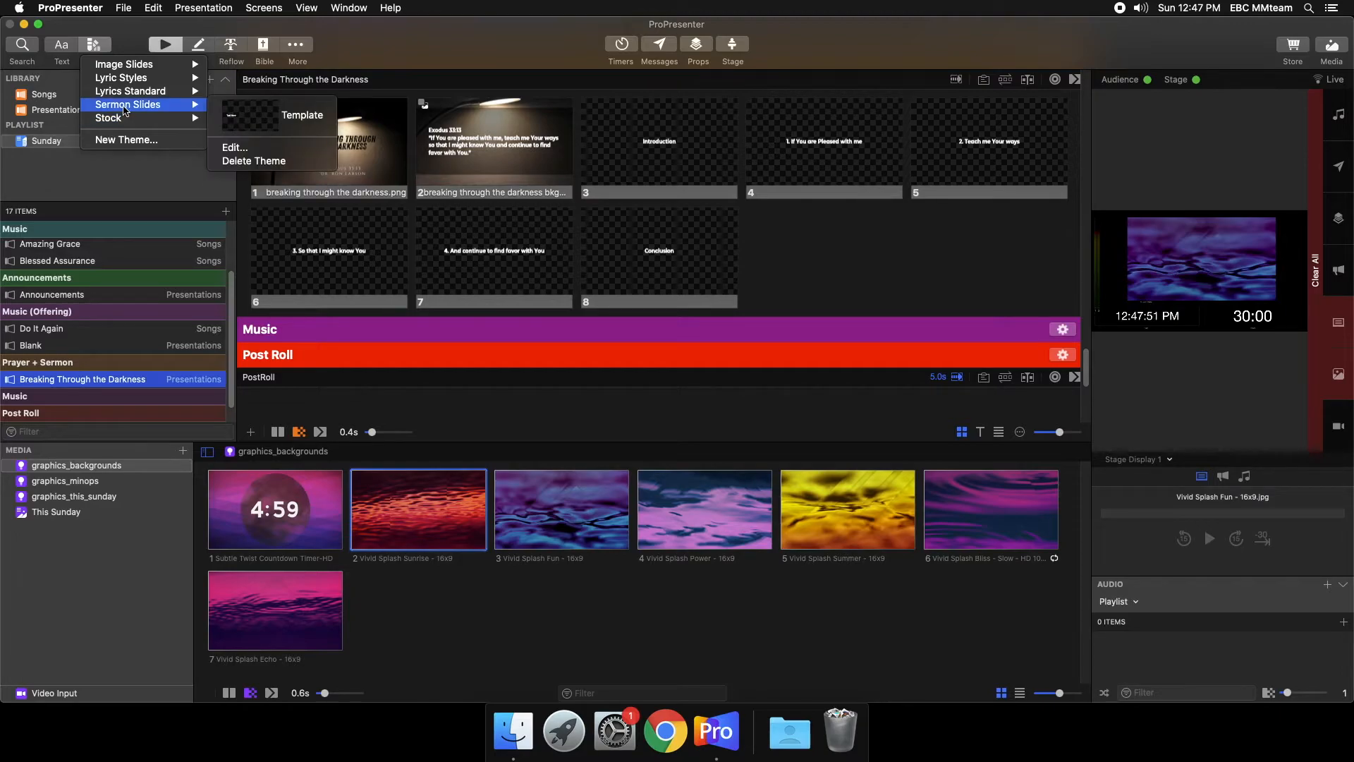
pyautogui.click(325, 113)
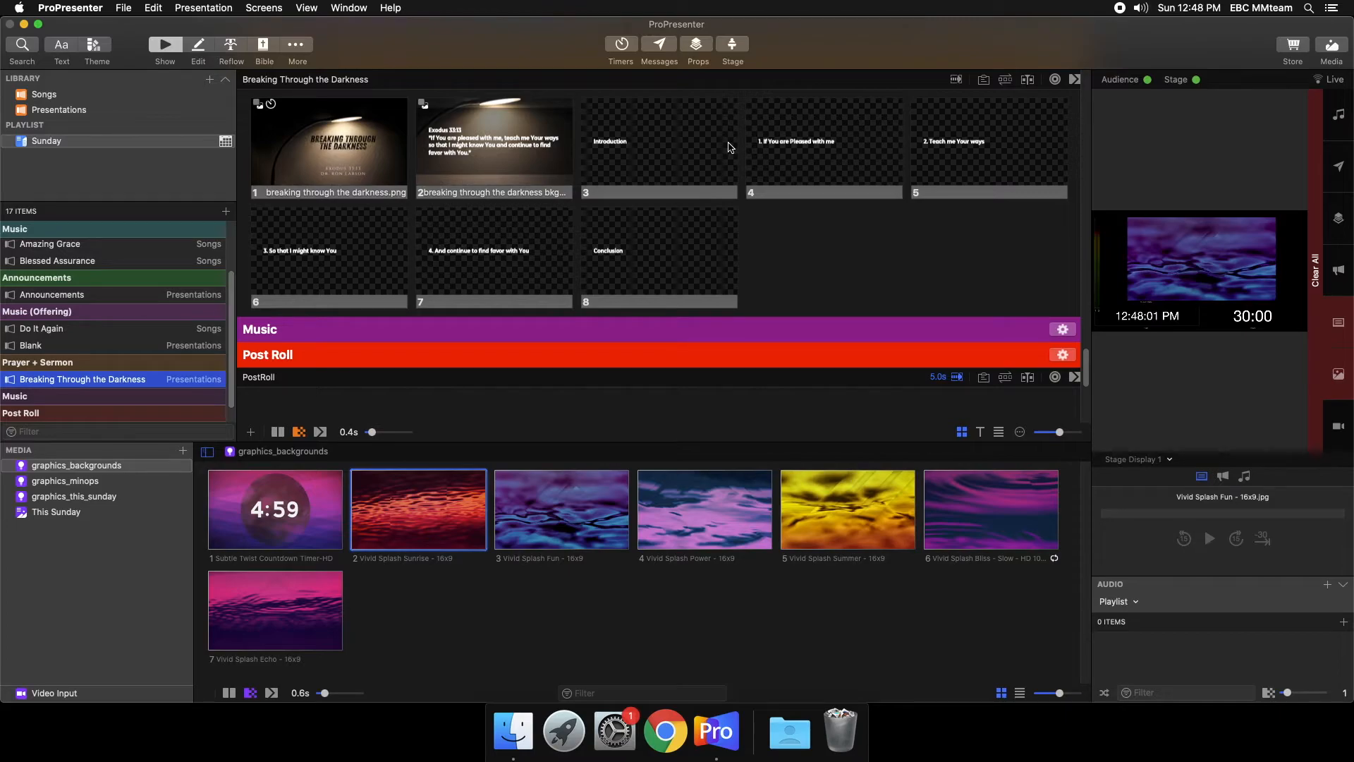
# - From graphics_this_sunday, place the breaking through the darkness graphic on sermon slide 1 and its bkgd version on slides 2 and 3
pyautogui.click(85, 497)
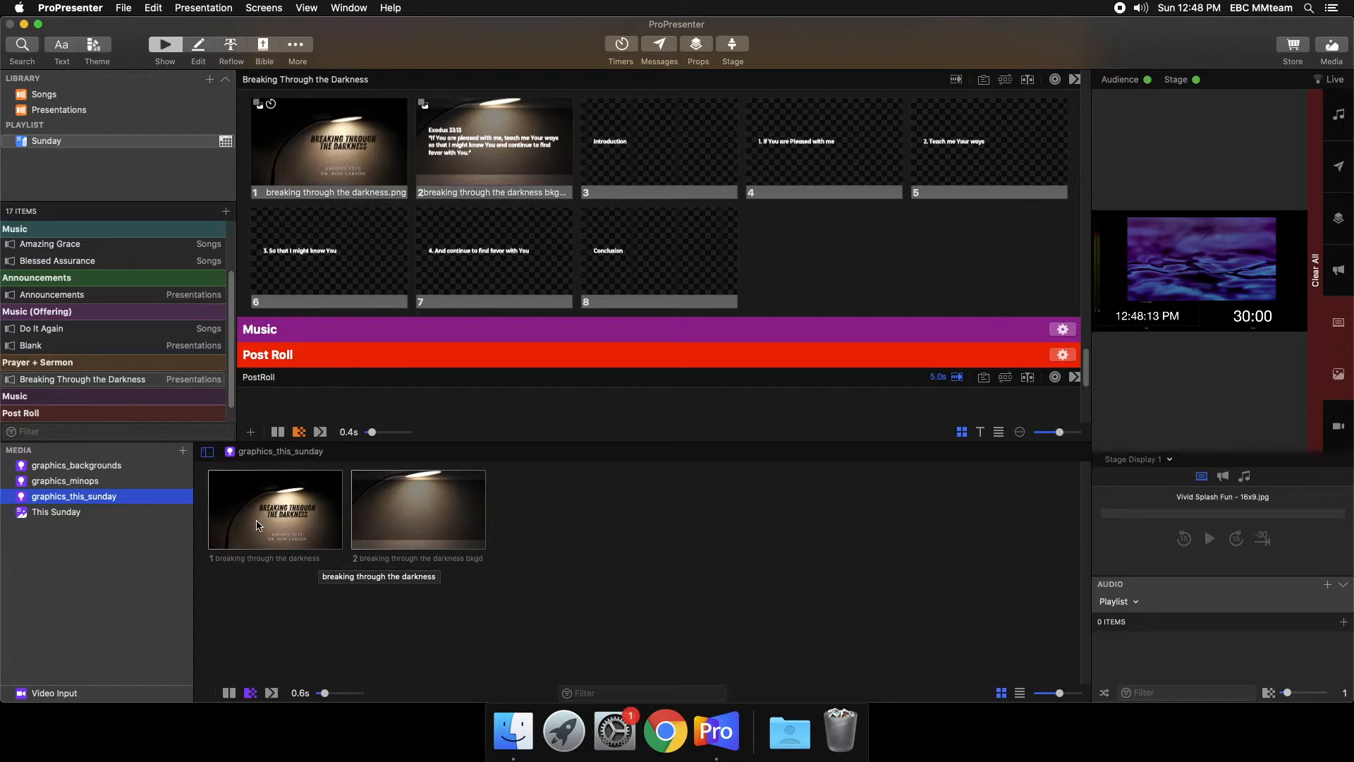
pyautogui.moveTo(258, 524); pyautogui.dragTo(324, 142)
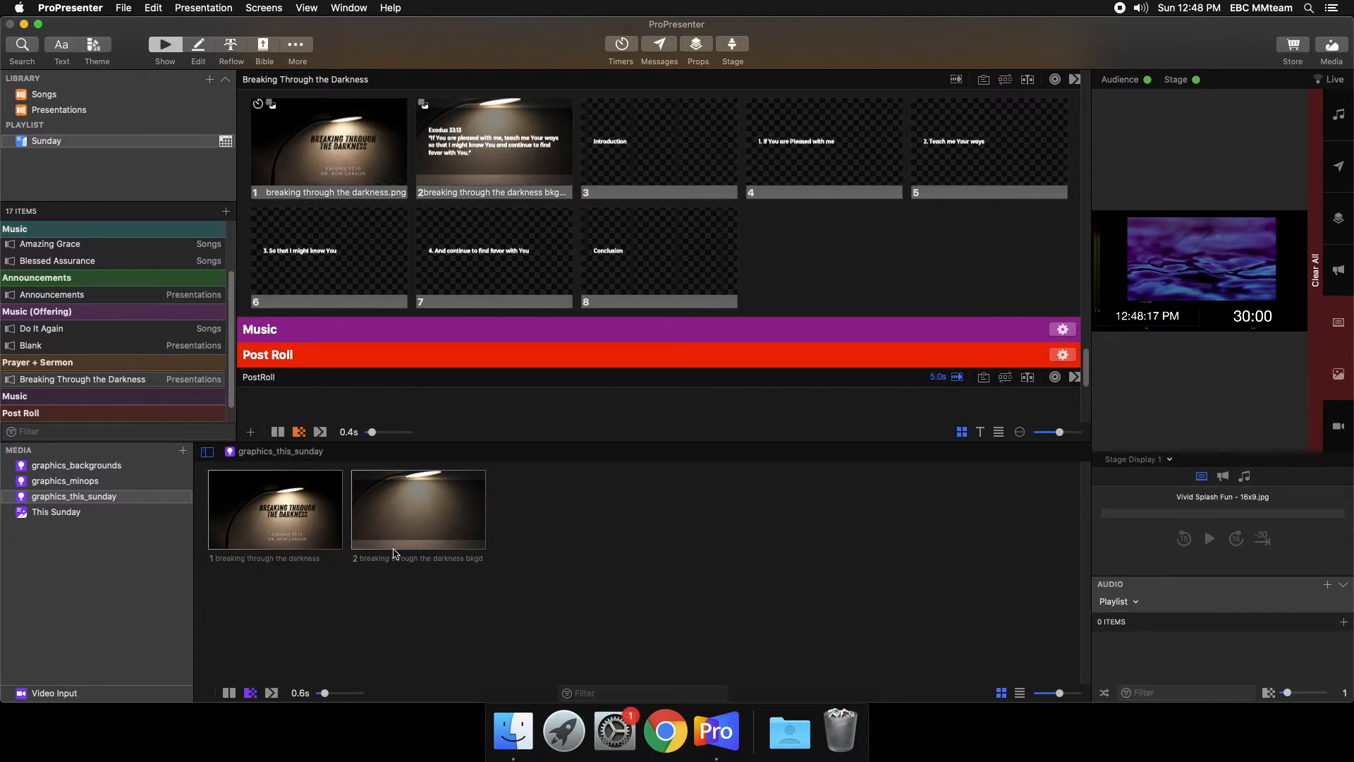
pyautogui.moveTo(405, 543); pyautogui.dragTo(485, 170)
pyautogui.moveTo(444, 529); pyautogui.dragTo(660, 145)
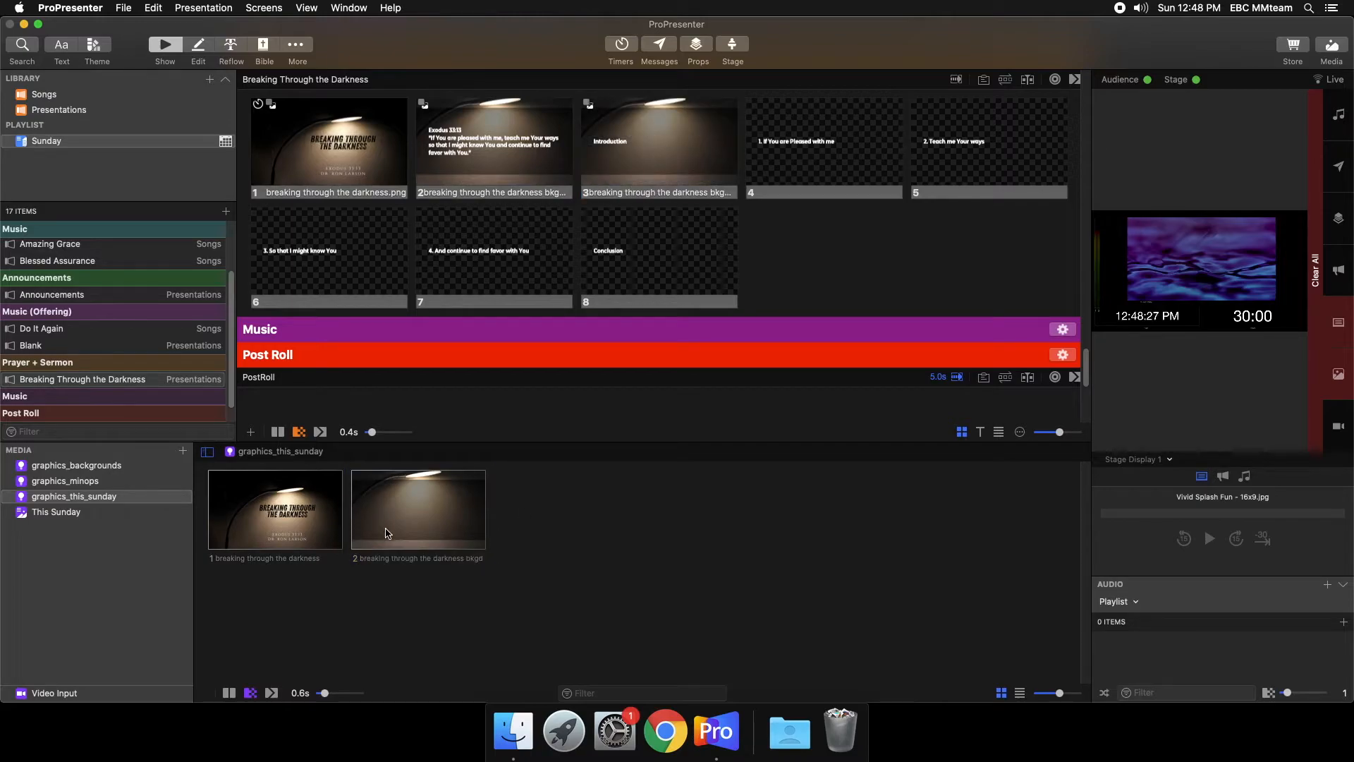
# - Show sermon slides 2 to 6 one after another on the live output to check the background behind the text
pyautogui.click(552, 185)
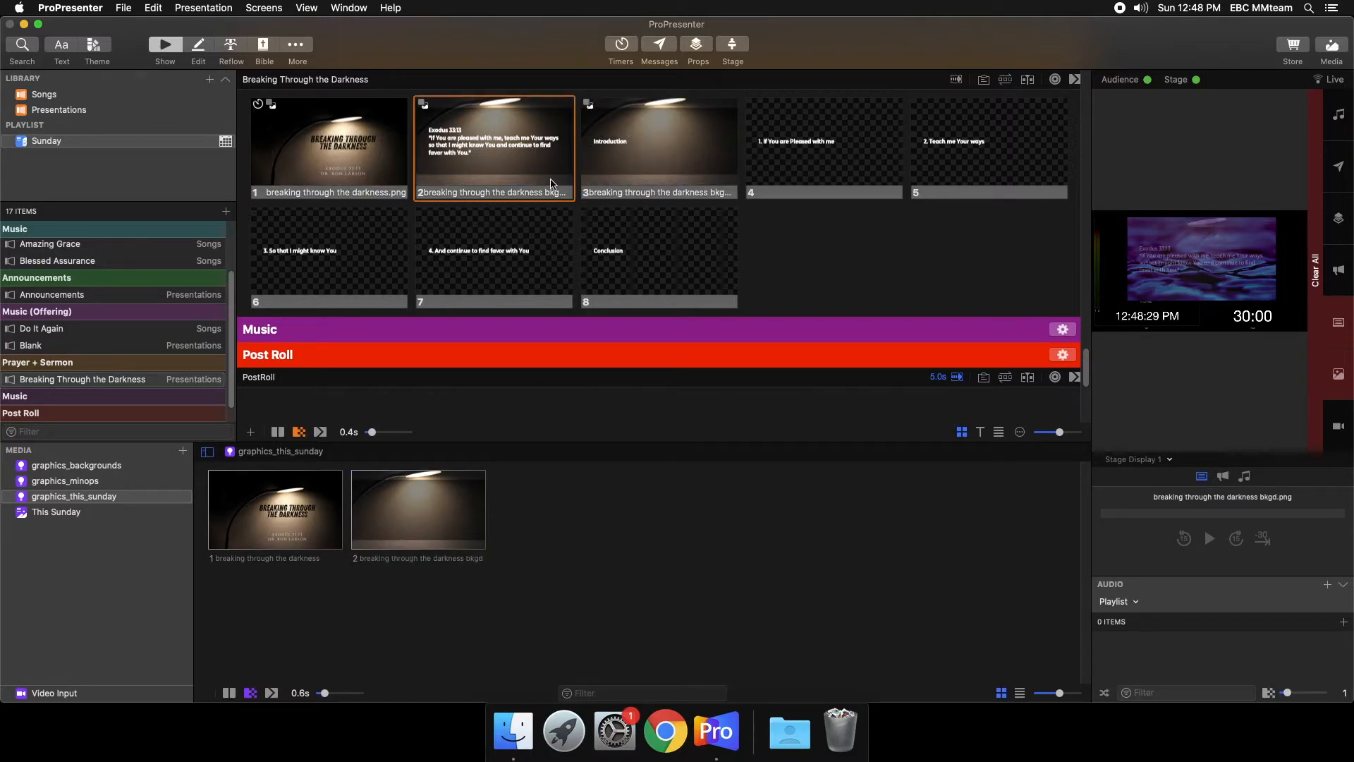
pyautogui.click(713, 129)
pyautogui.click(793, 158)
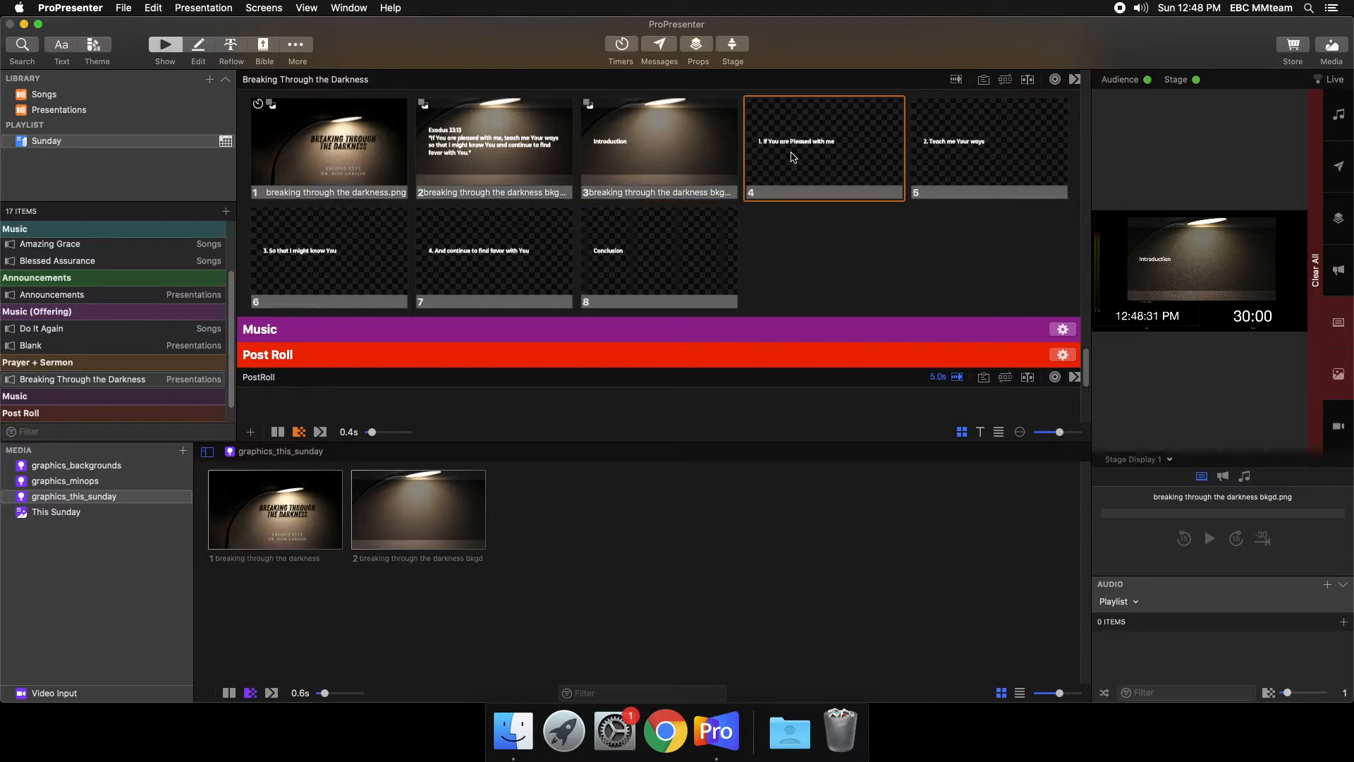
pyautogui.click(956, 172)
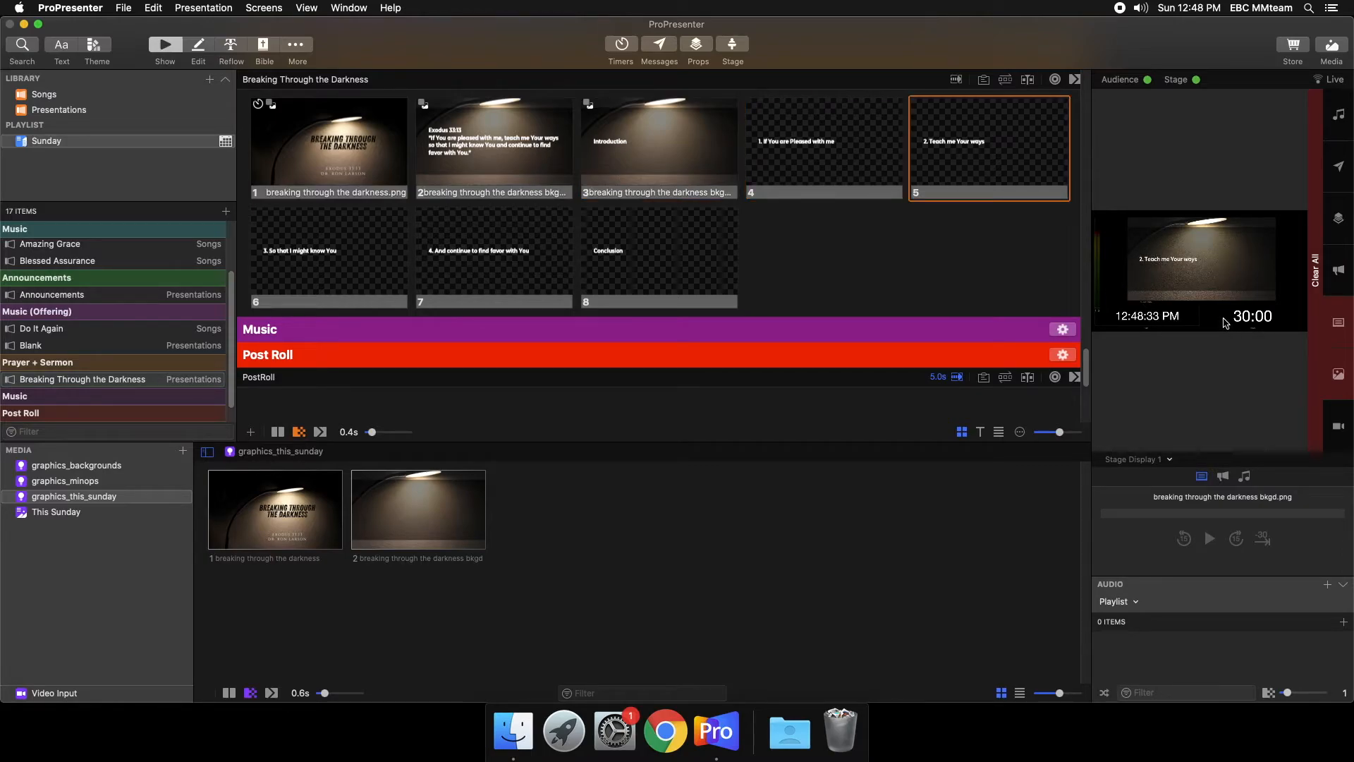
pyautogui.click(392, 268)
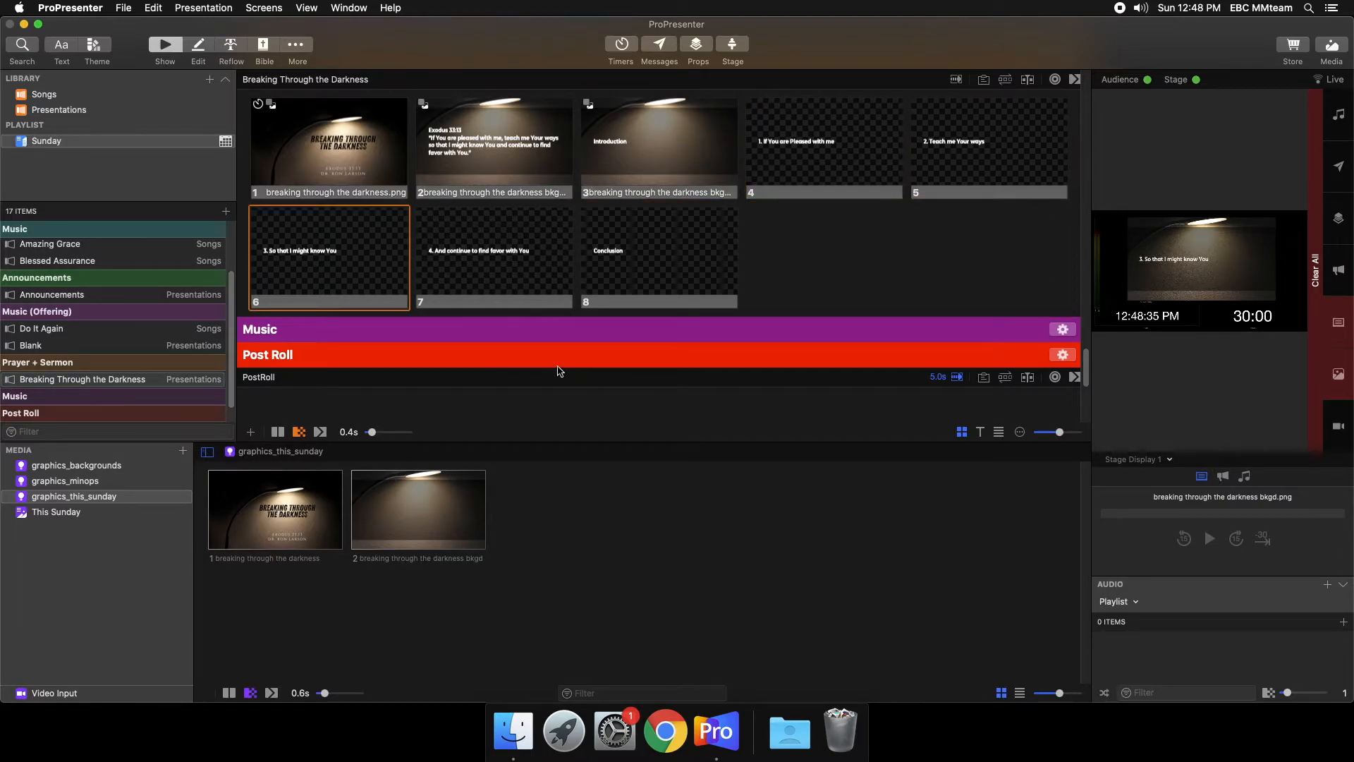
# - Add Christ Is Risen from the Songs library to the Sunday playlist and place it under the Music header after the sermon
pyautogui.scroll(-1, 102, 395)
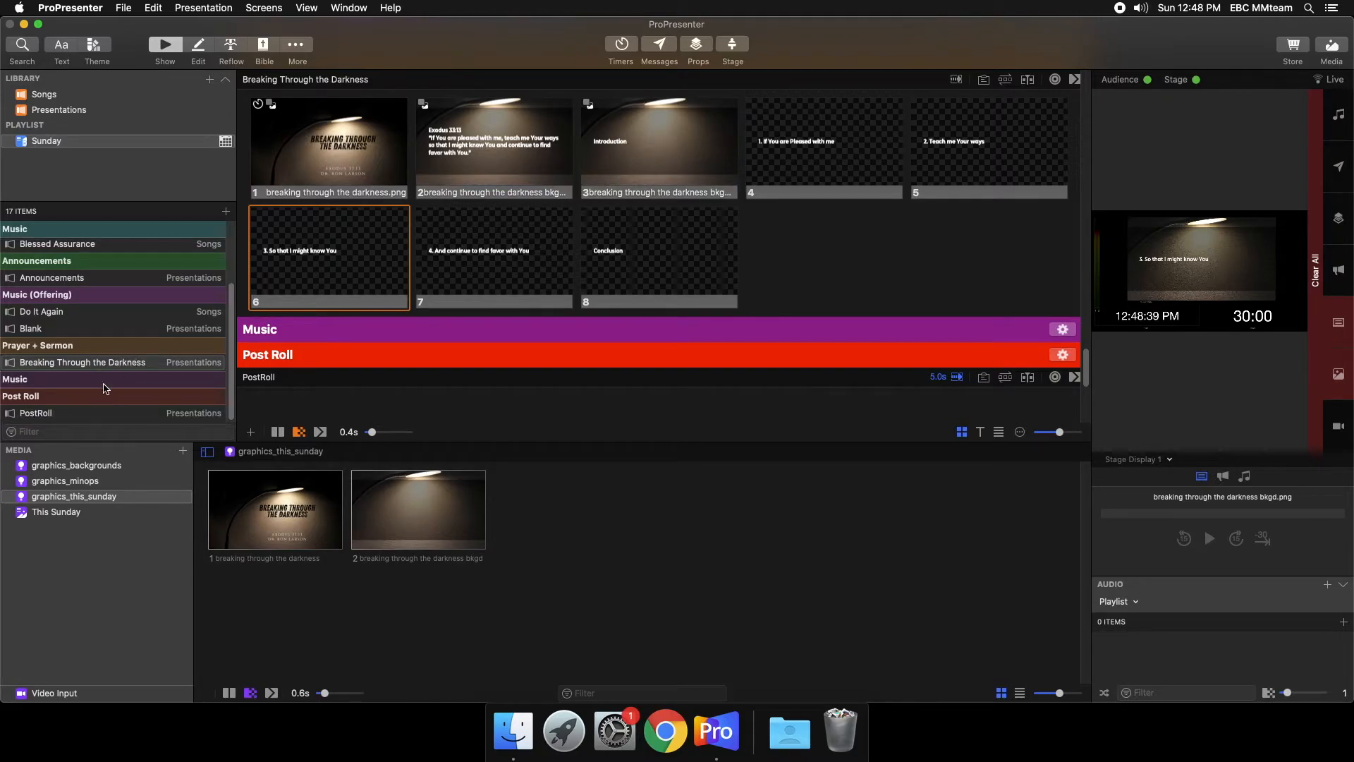
pyautogui.click(90, 384)
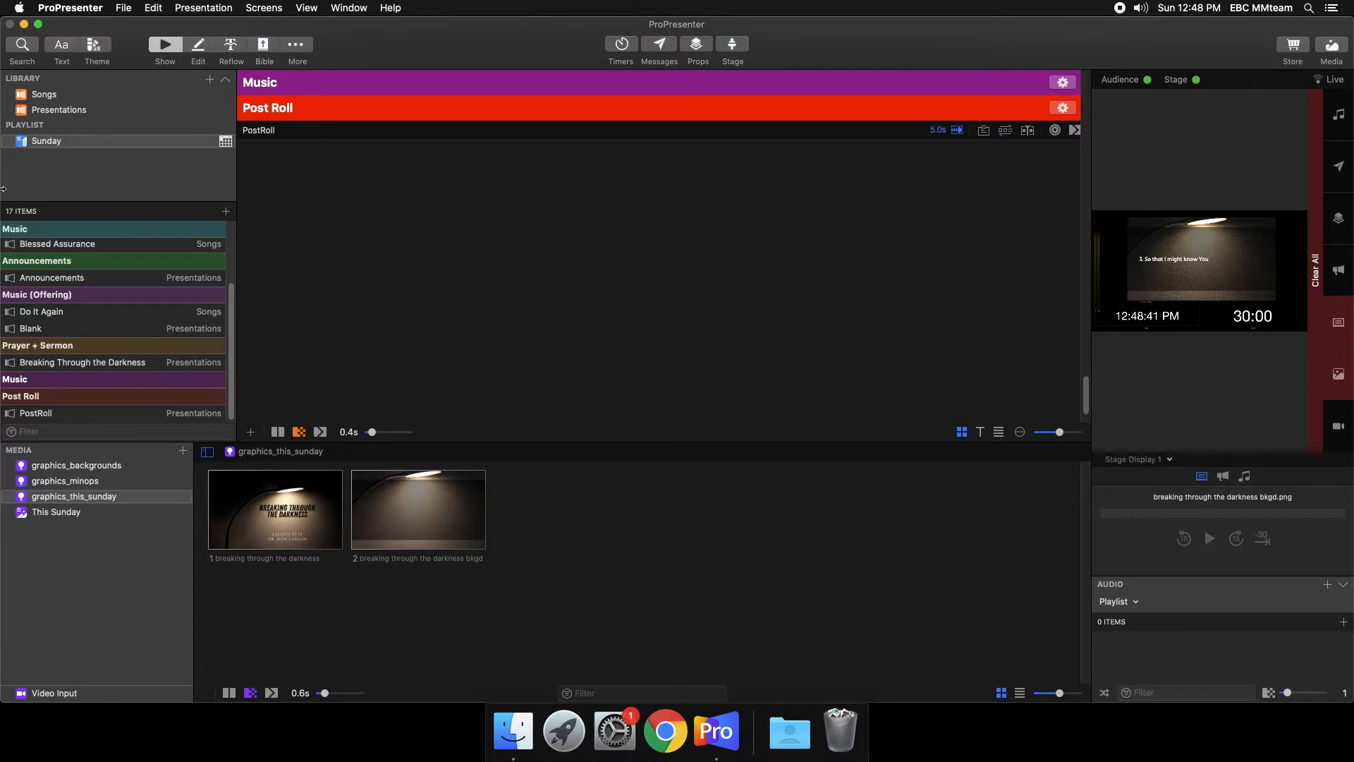
pyautogui.click(32, 96)
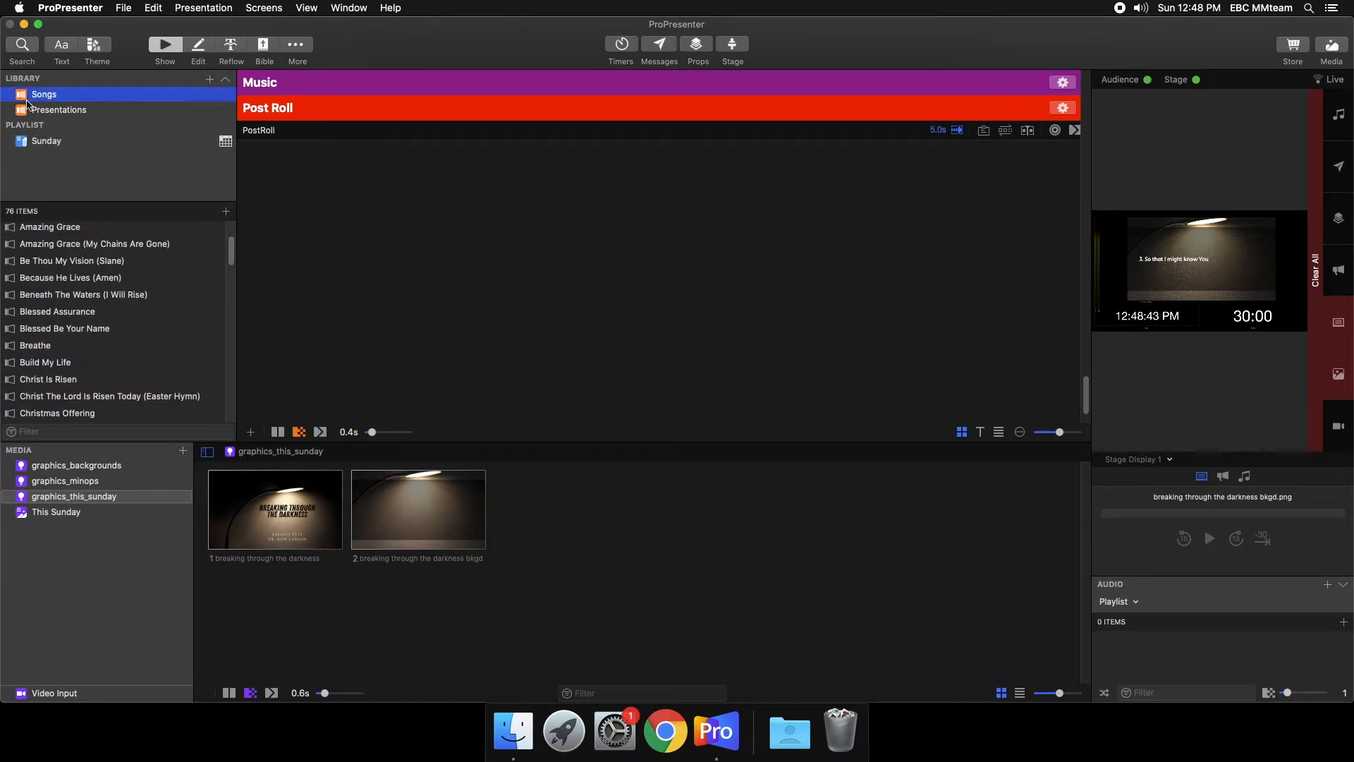
pyautogui.rightClick(61, 383)
pyautogui.moveTo(170, 393)
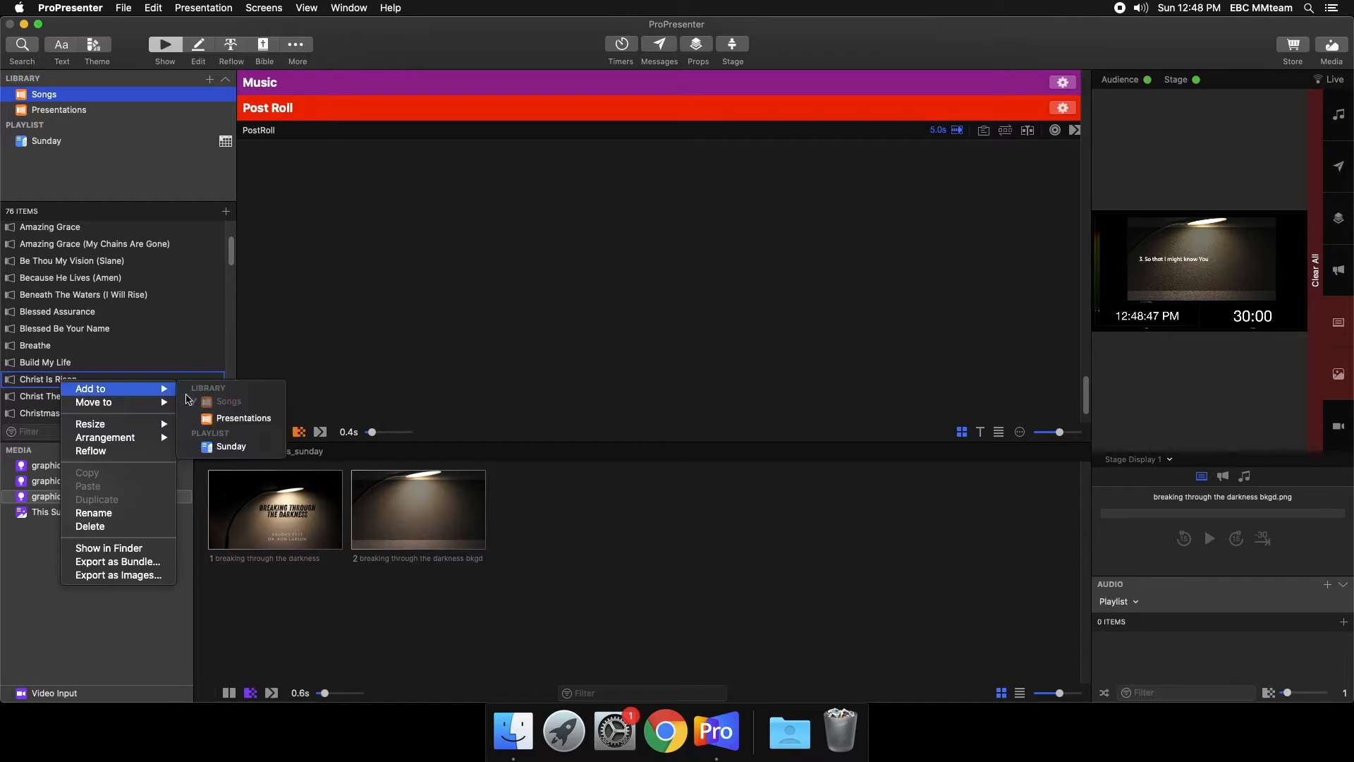
pyautogui.click(227, 446)
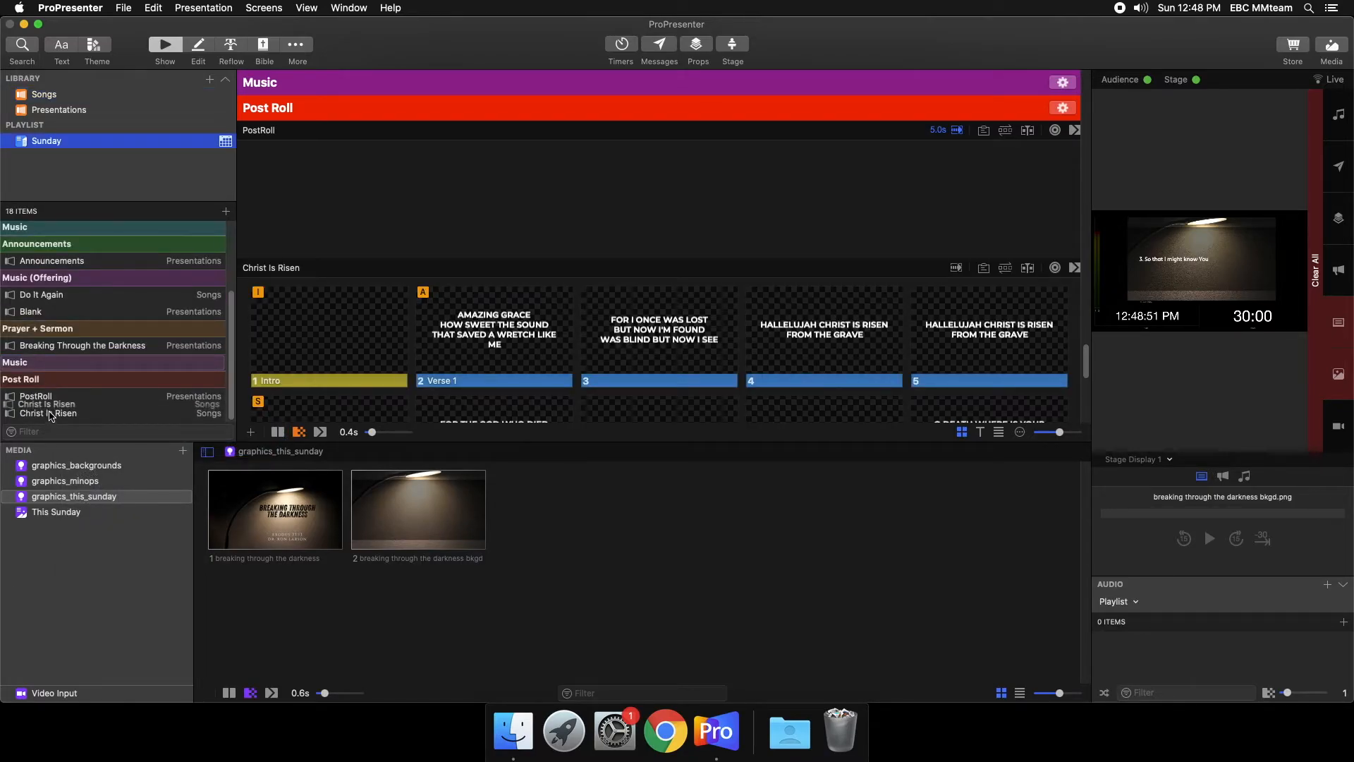
pyautogui.moveTo(49, 379); pyautogui.dragTo(49, 379)
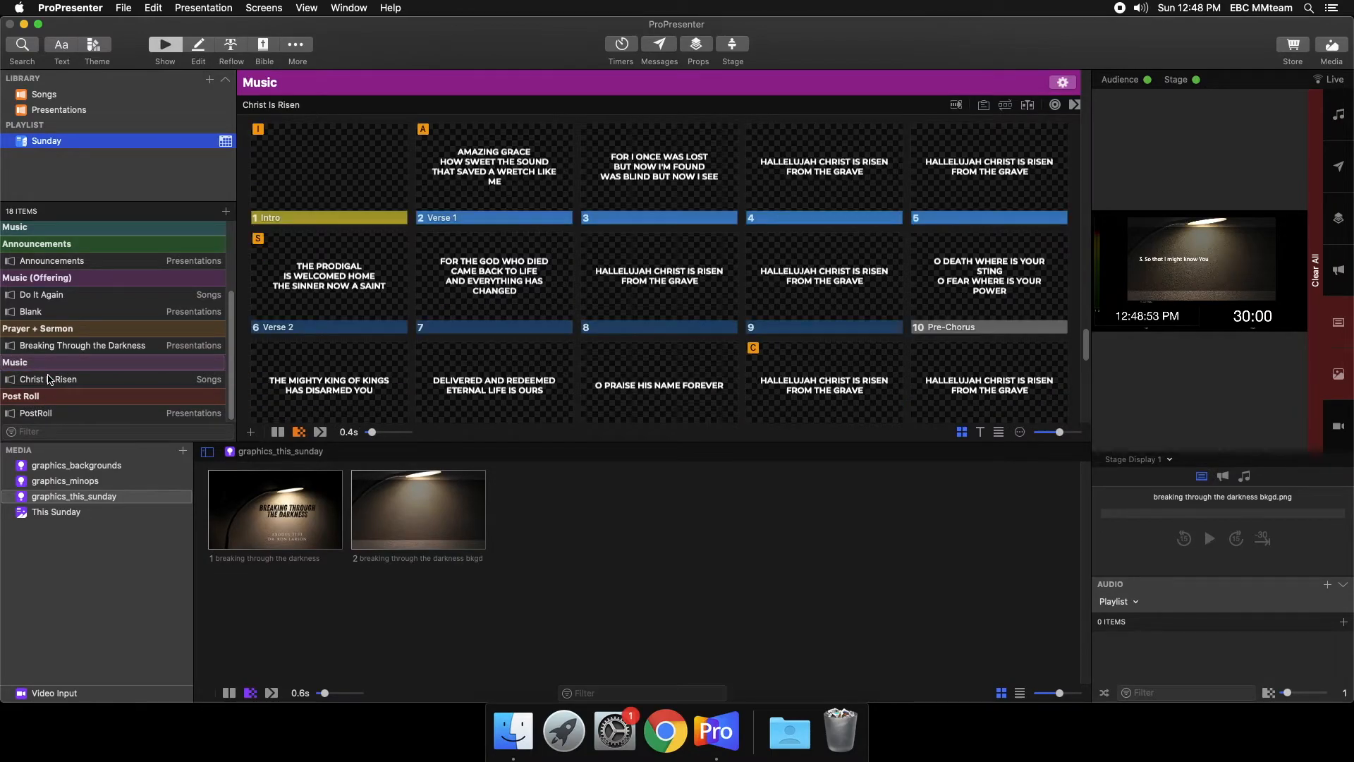
pyautogui.click(49, 378)
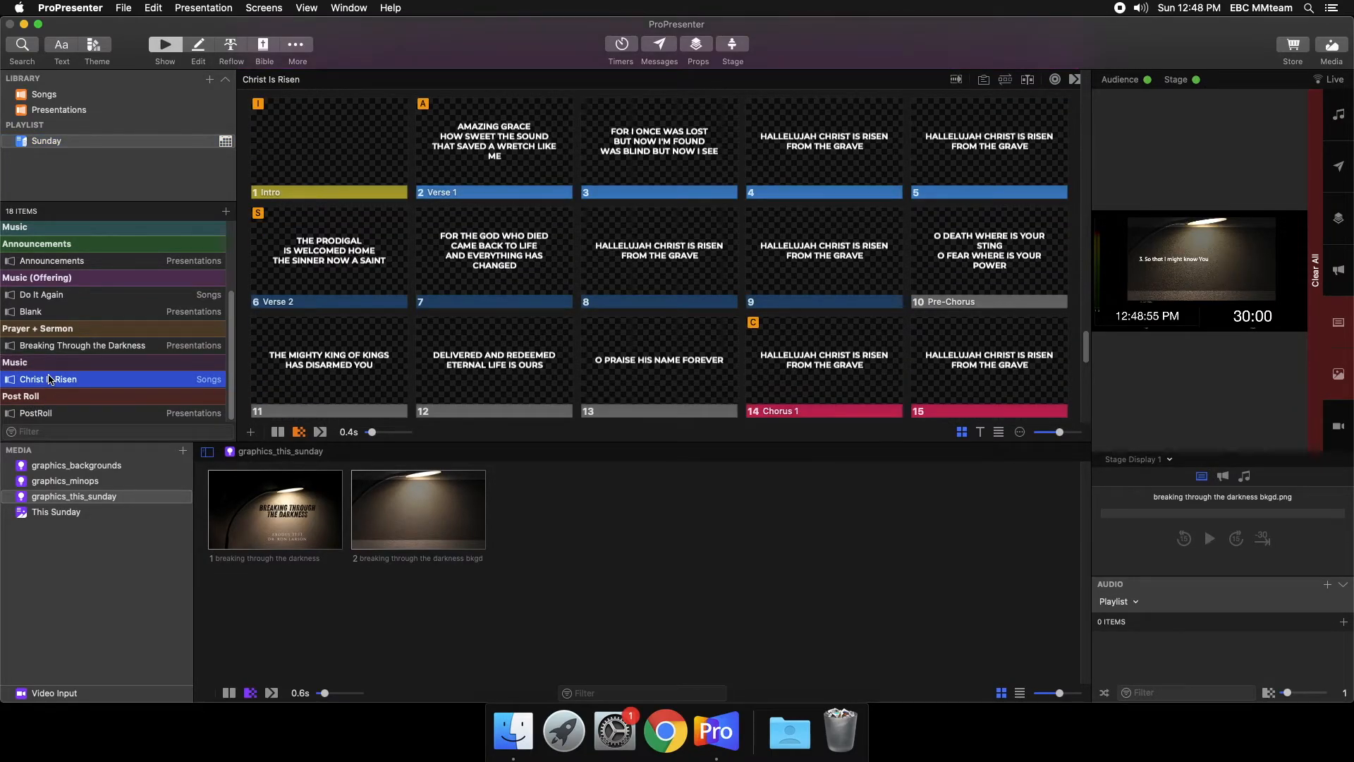
# - Set the PostRoll presentation's slide advance timer to 10 seconds
pyautogui.click(119, 409)
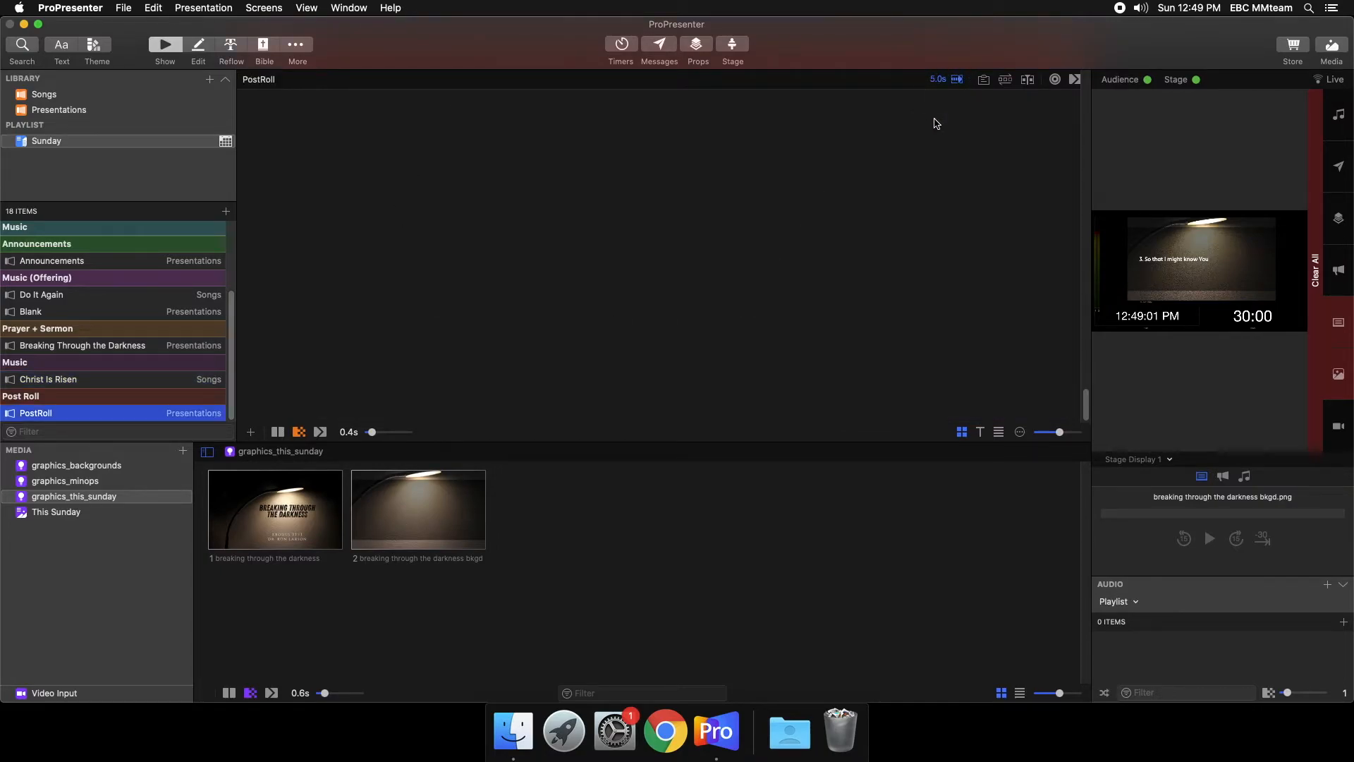
pyautogui.click(955, 84)
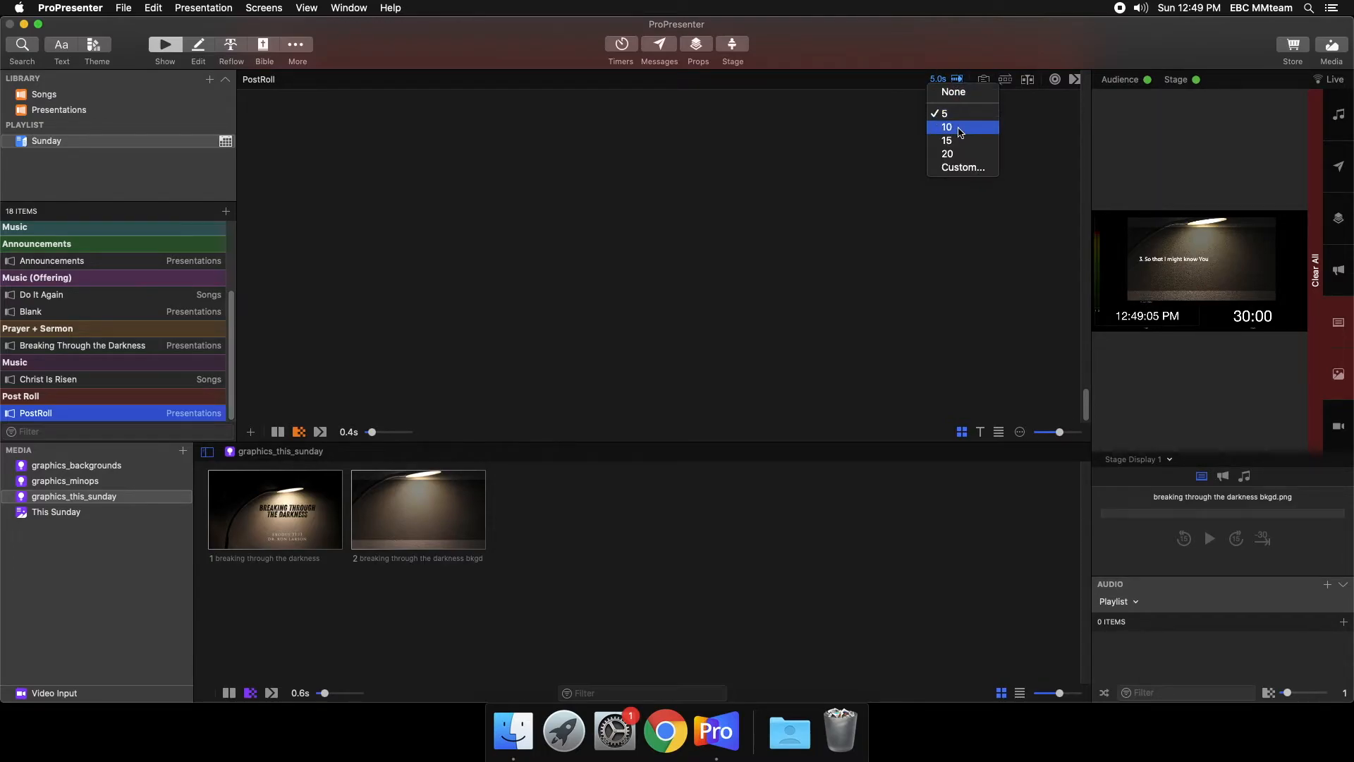
pyautogui.click(960, 130)
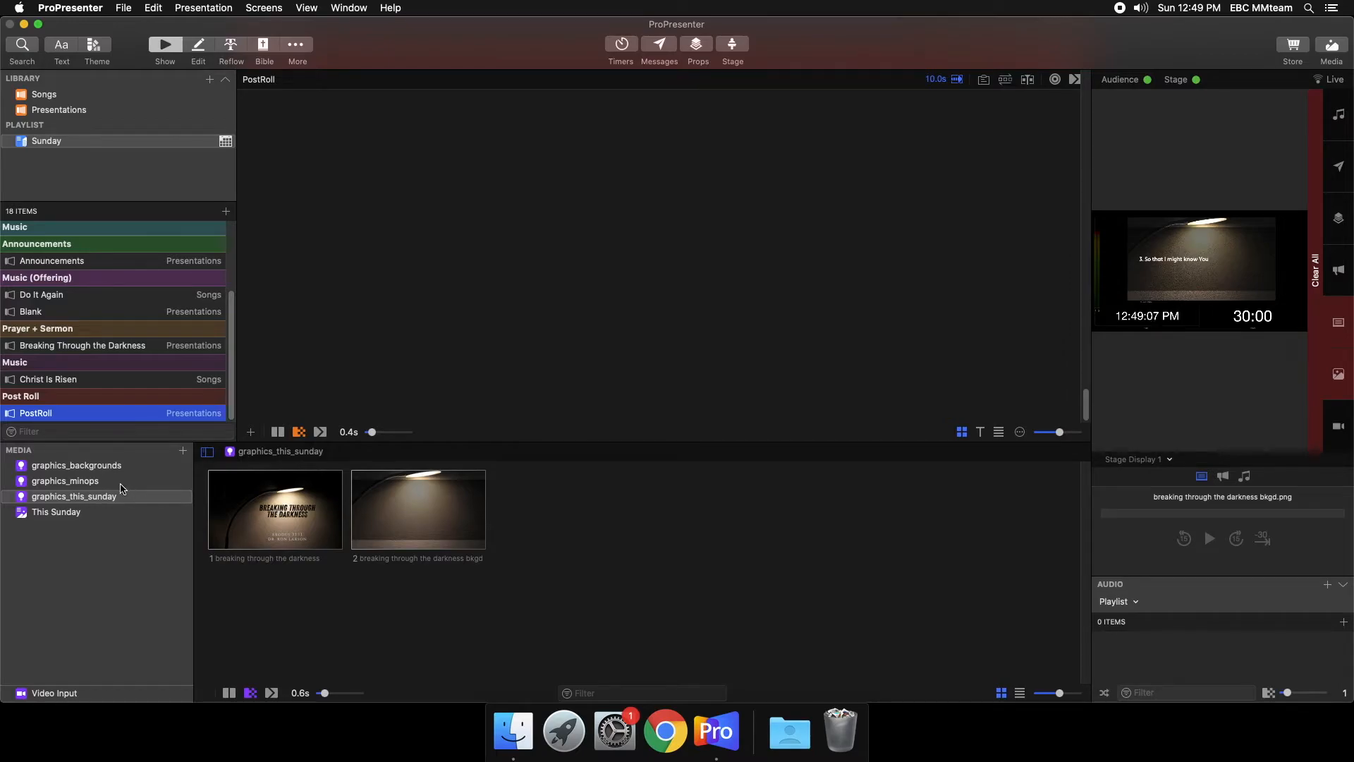
# - Add the Thanks For Joining Us, Father's Day and safety priority graphics from graphics_minops to PostRoll and show its first slide live
pyautogui.click(83, 481)
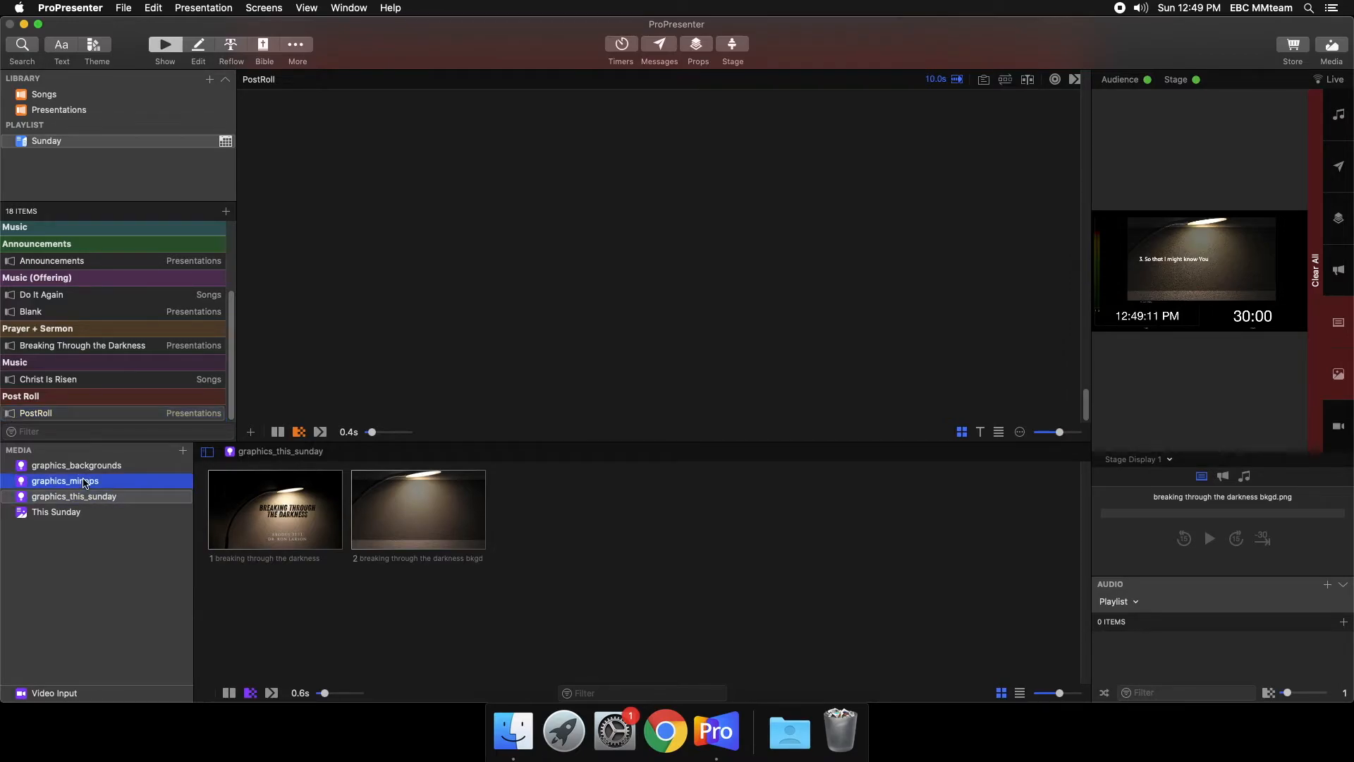
pyautogui.scroll(-3, 650, 586)
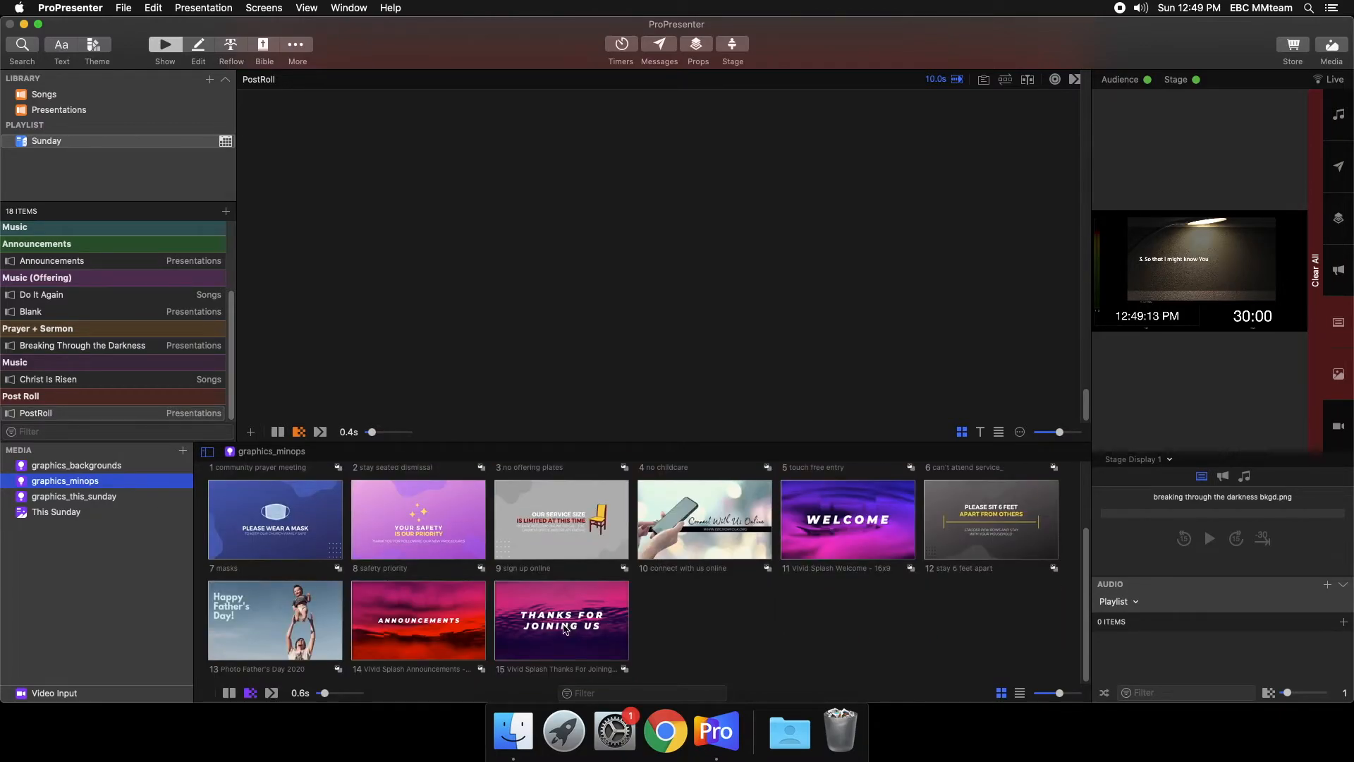
pyautogui.moveTo(565, 627); pyautogui.dragTo(287, 161)
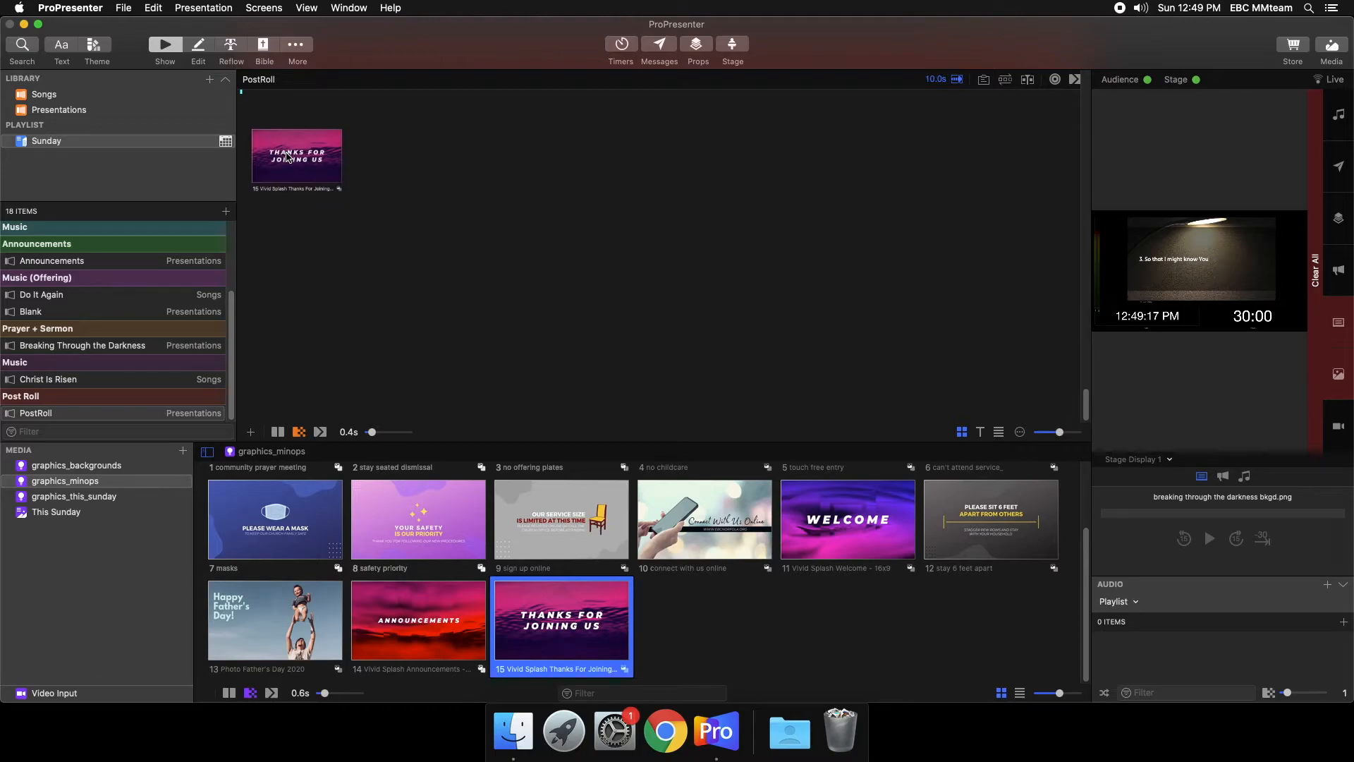
pyautogui.moveTo(266, 624)
pyautogui.mouseDown()
pyautogui.moveTo(525, 138)
pyautogui.moveTo(506, 151)
pyautogui.mouseUp()
pyautogui.moveTo(418, 520); pyautogui.dragTo(628, 176)
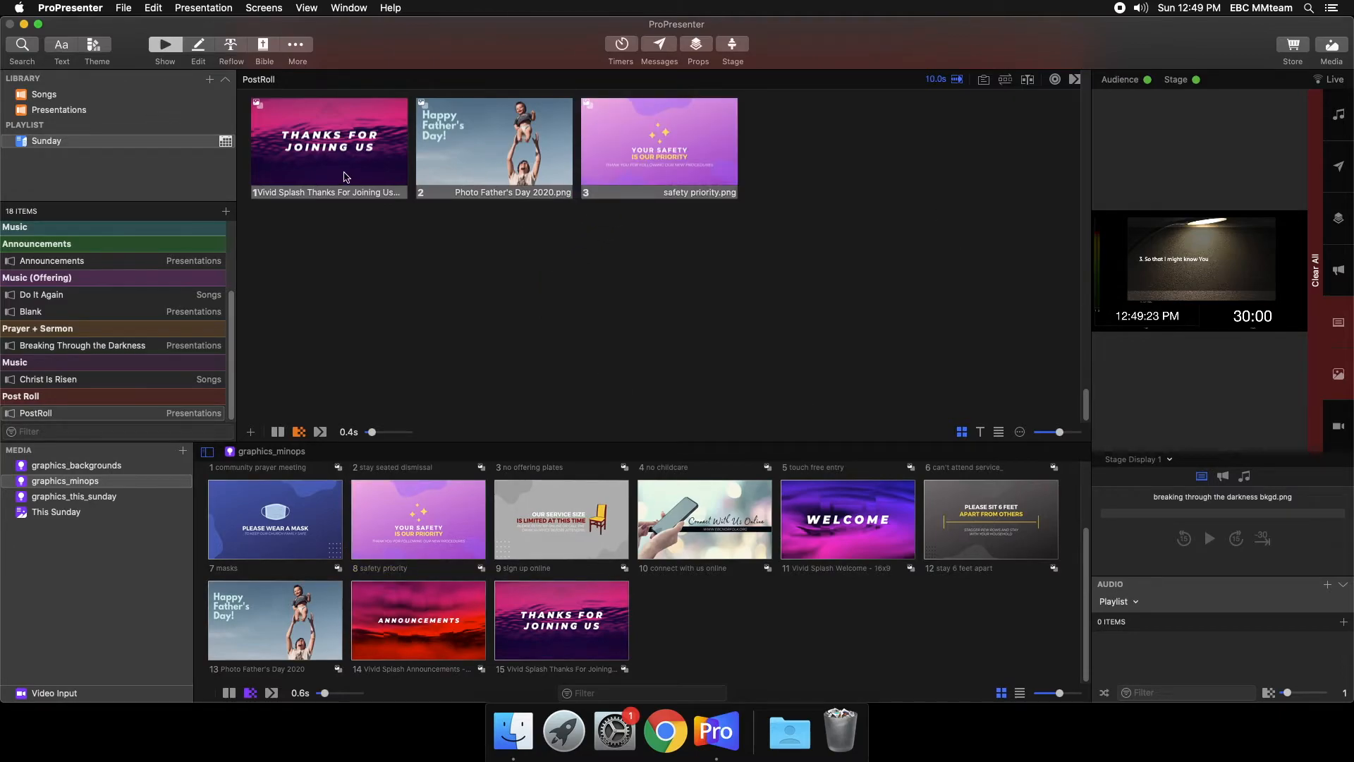
pyautogui.click(406, 144)
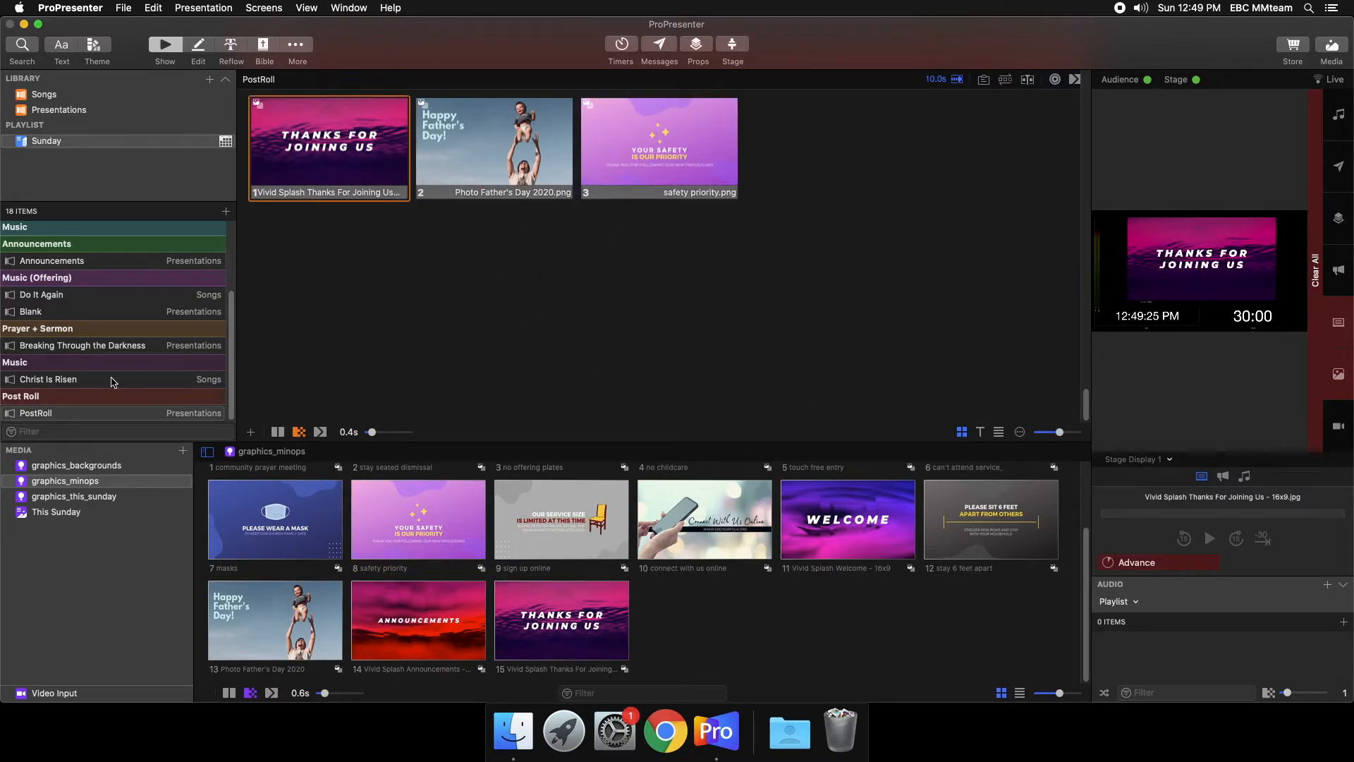
# - Review the Sunday playlist from the end back to Pre Roll and show the PreRoll welcome slide live
pyautogui.scroll(10, 418, 296)
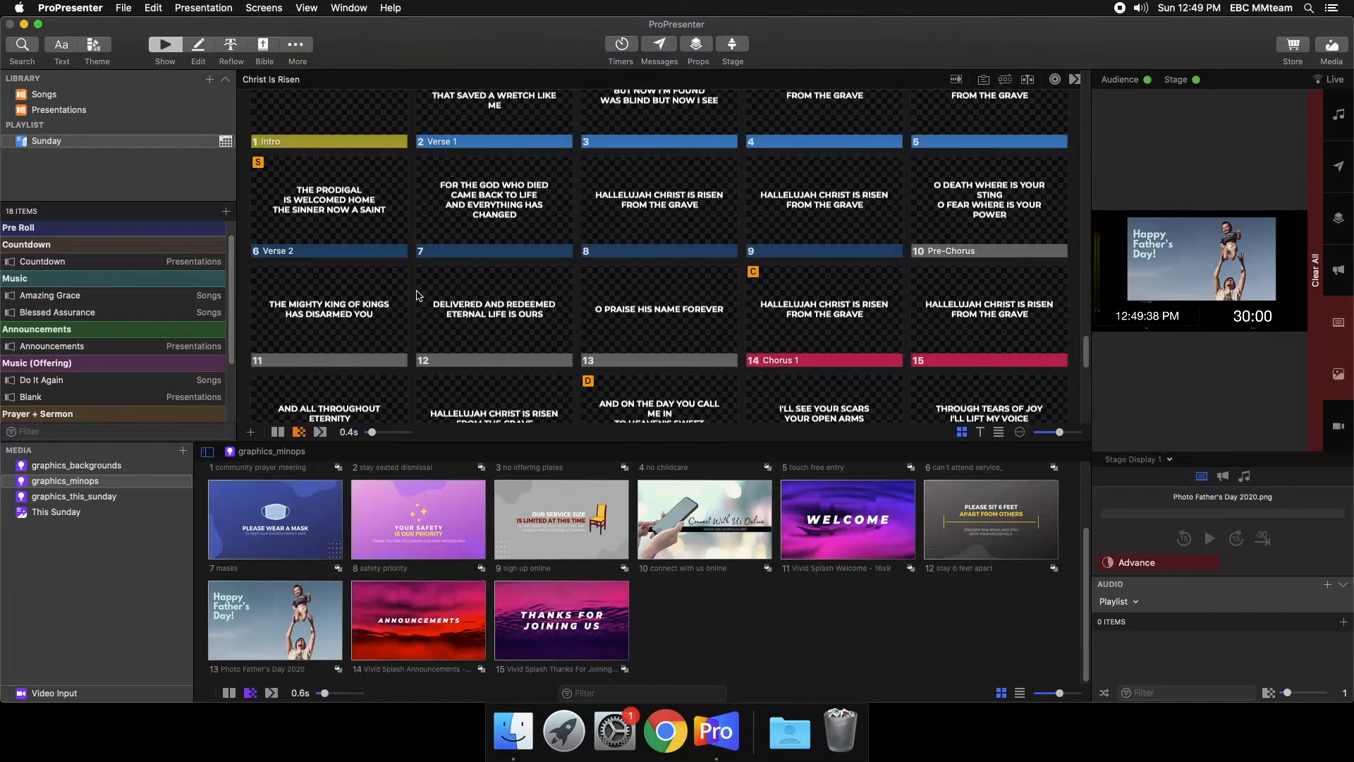
pyautogui.scroll(15, 418, 296)
pyautogui.scroll(15, 418, 296)
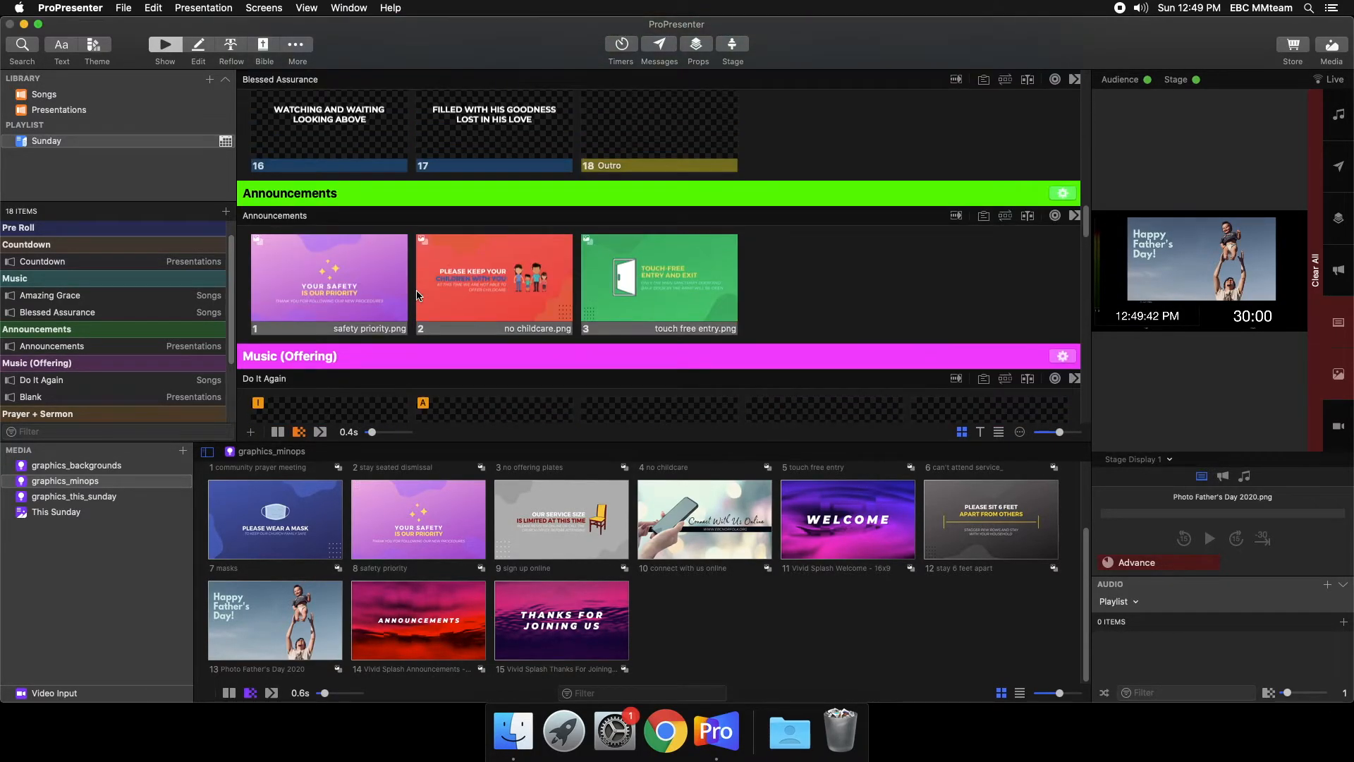
pyautogui.scroll(2, 418, 295)
pyautogui.scroll(15, 416, 295)
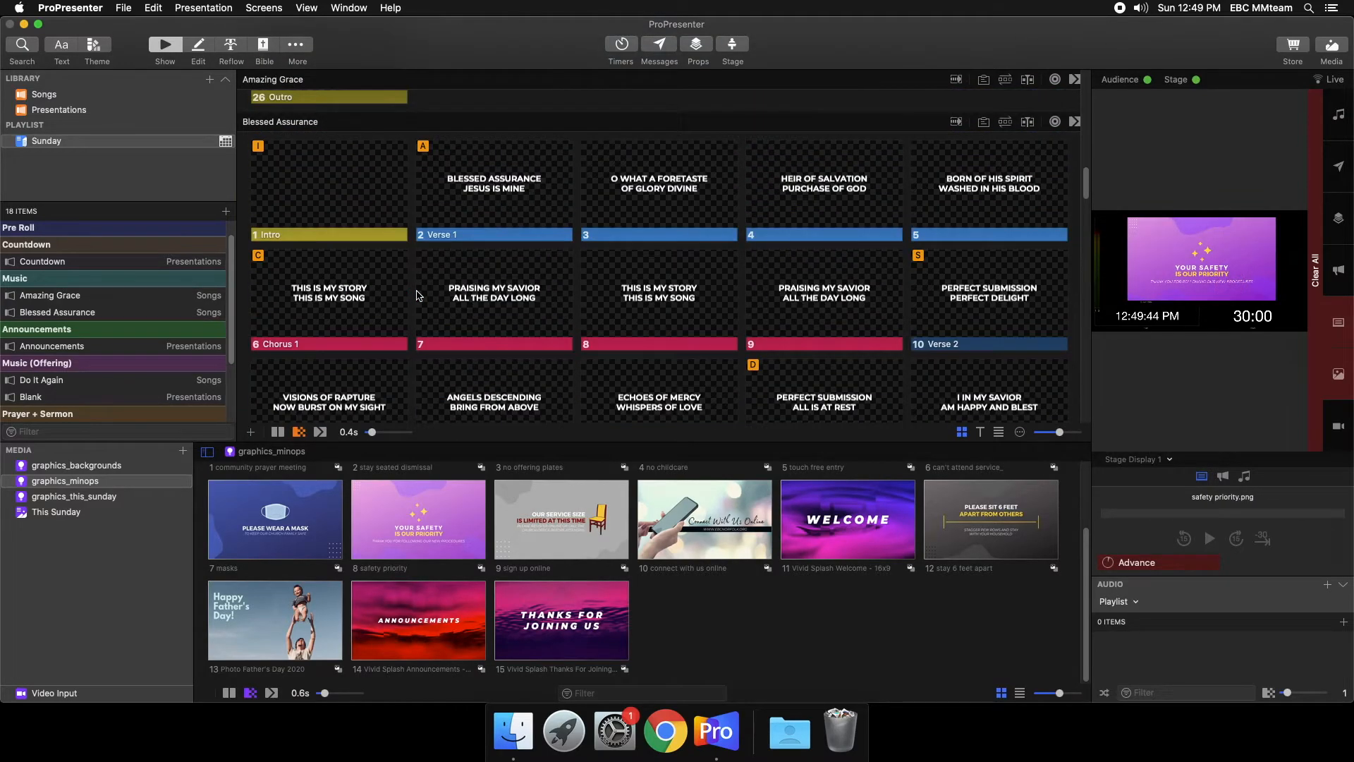
pyautogui.scroll(10, 416, 295)
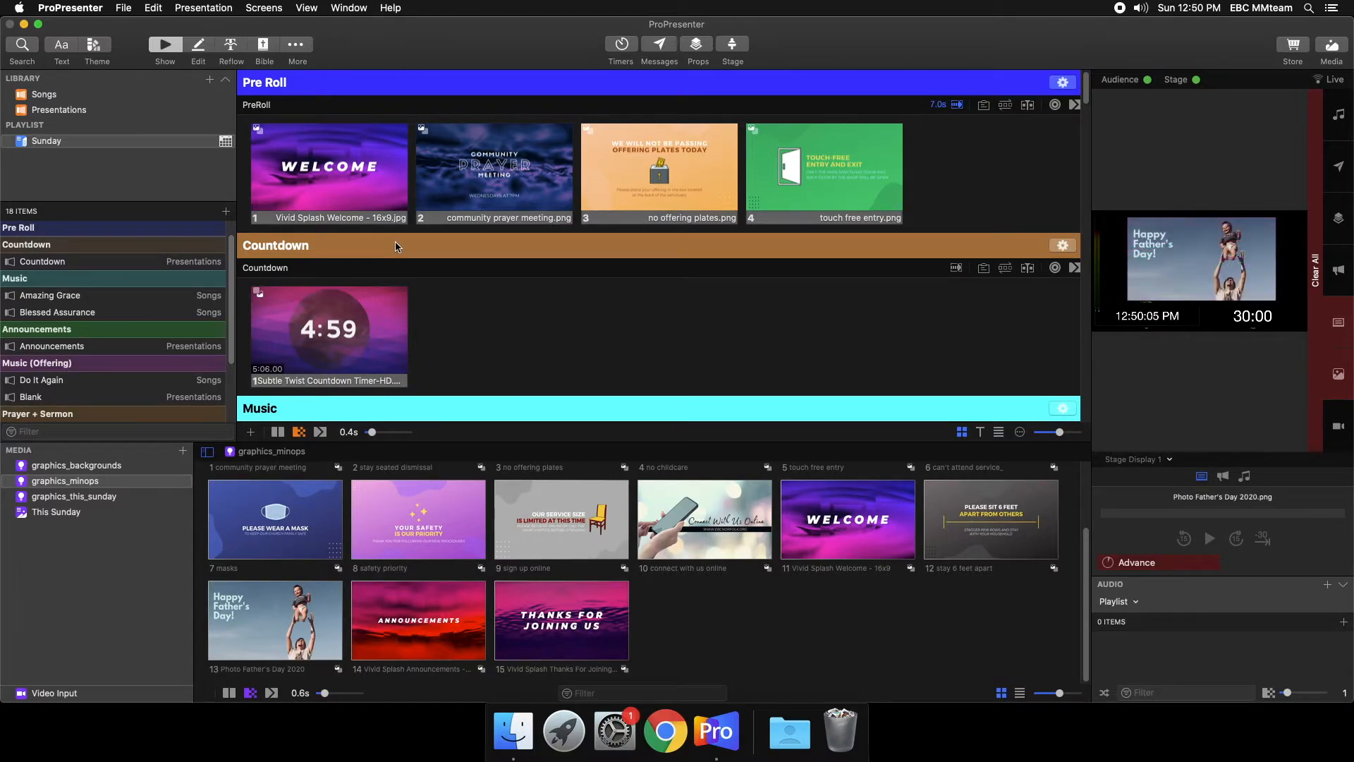
pyautogui.click(355, 157)
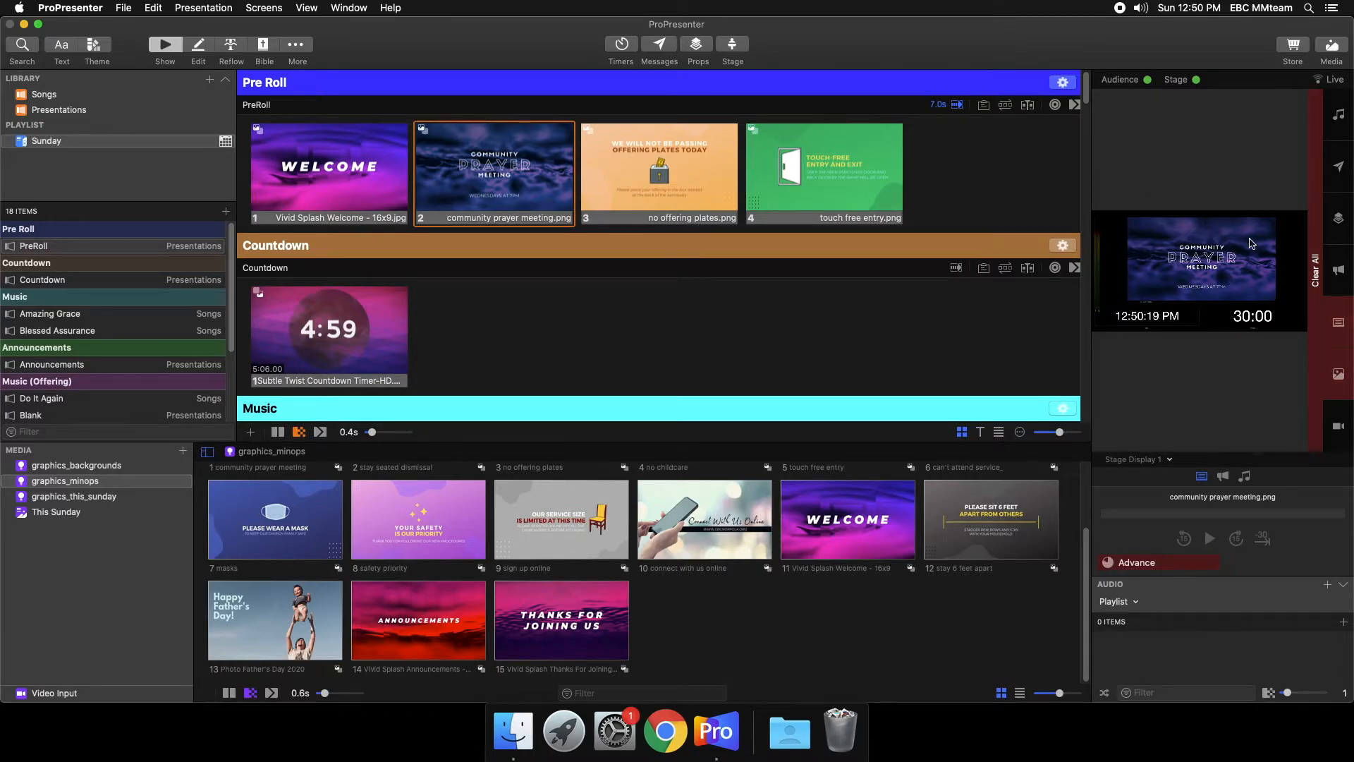
# - Add a Stage action to the PreRoll welcome slide that sets Stage Display 1 to the Pre/Post Roll layout
pyautogui.rightClick(336, 151)
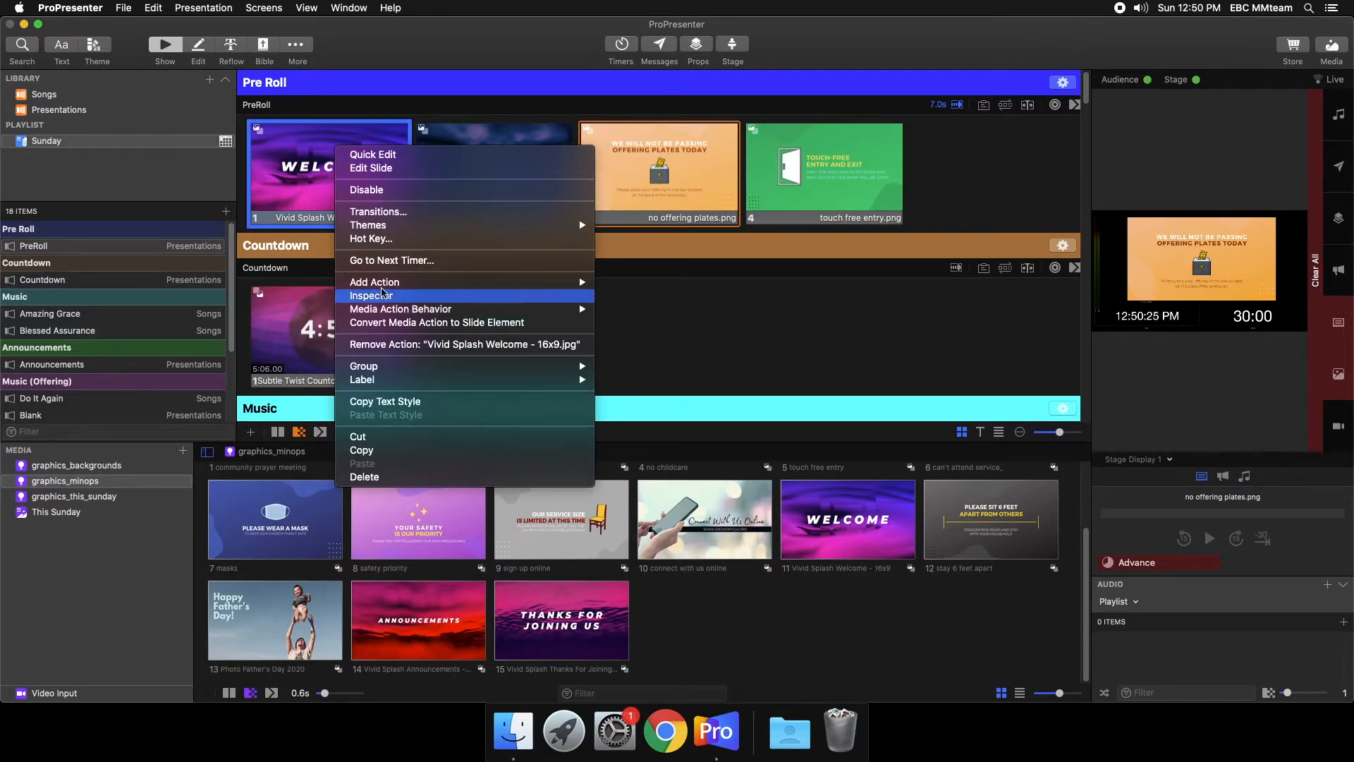
pyautogui.moveTo(386, 283)
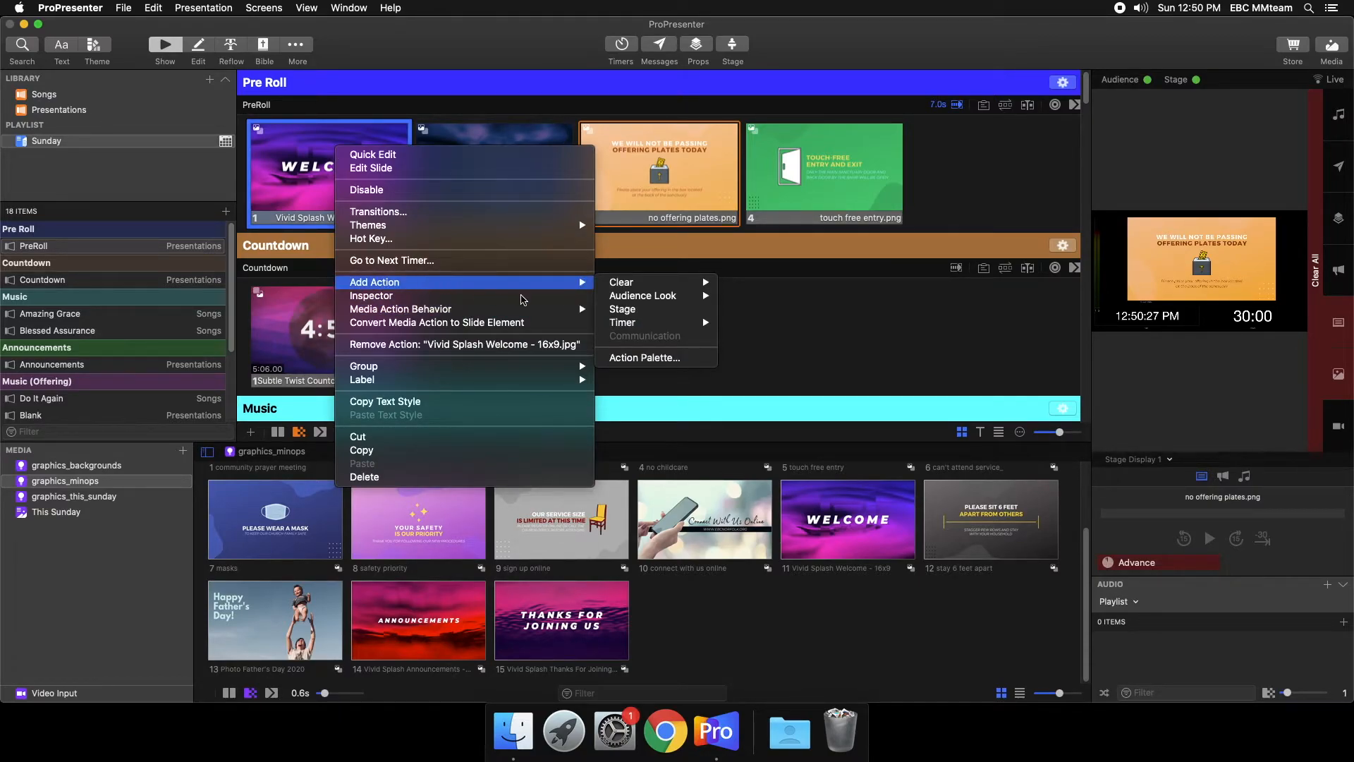
pyautogui.moveTo(620, 284)
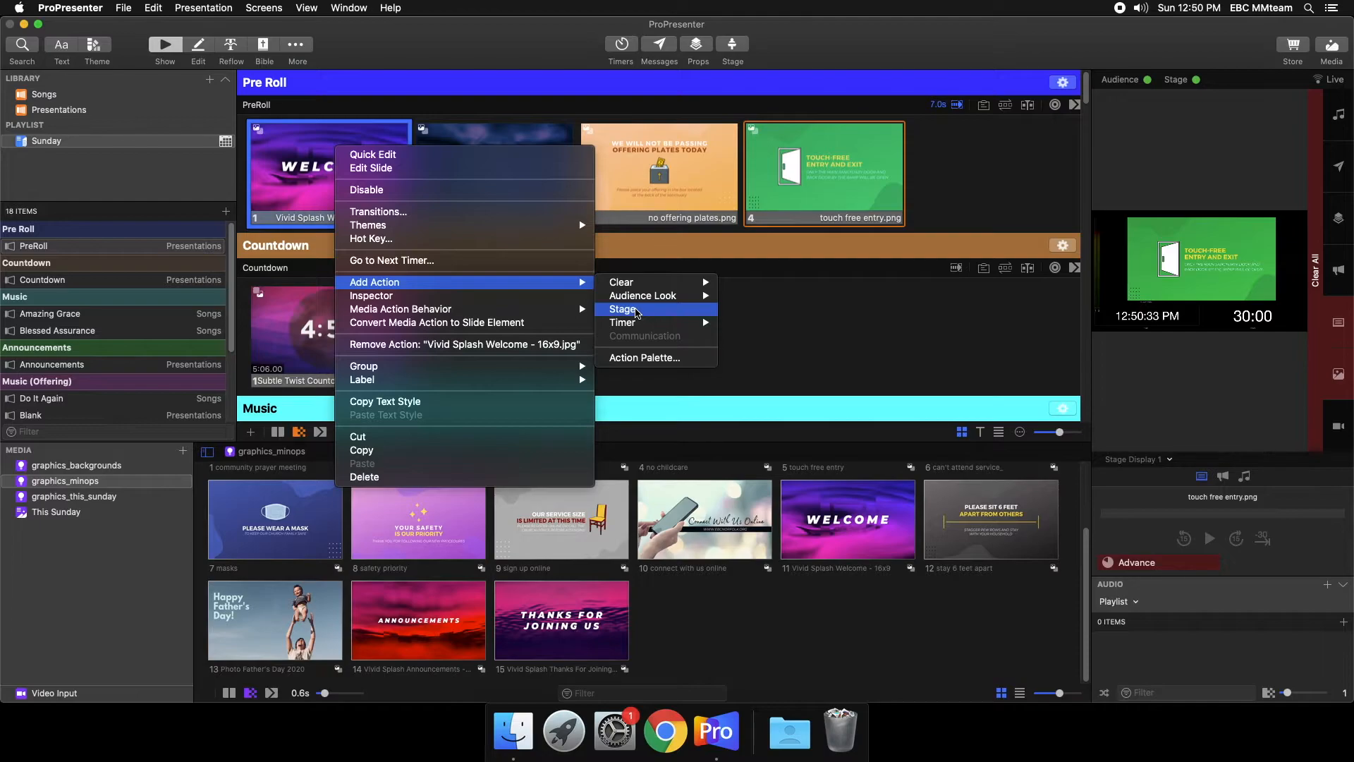
pyautogui.click(637, 313)
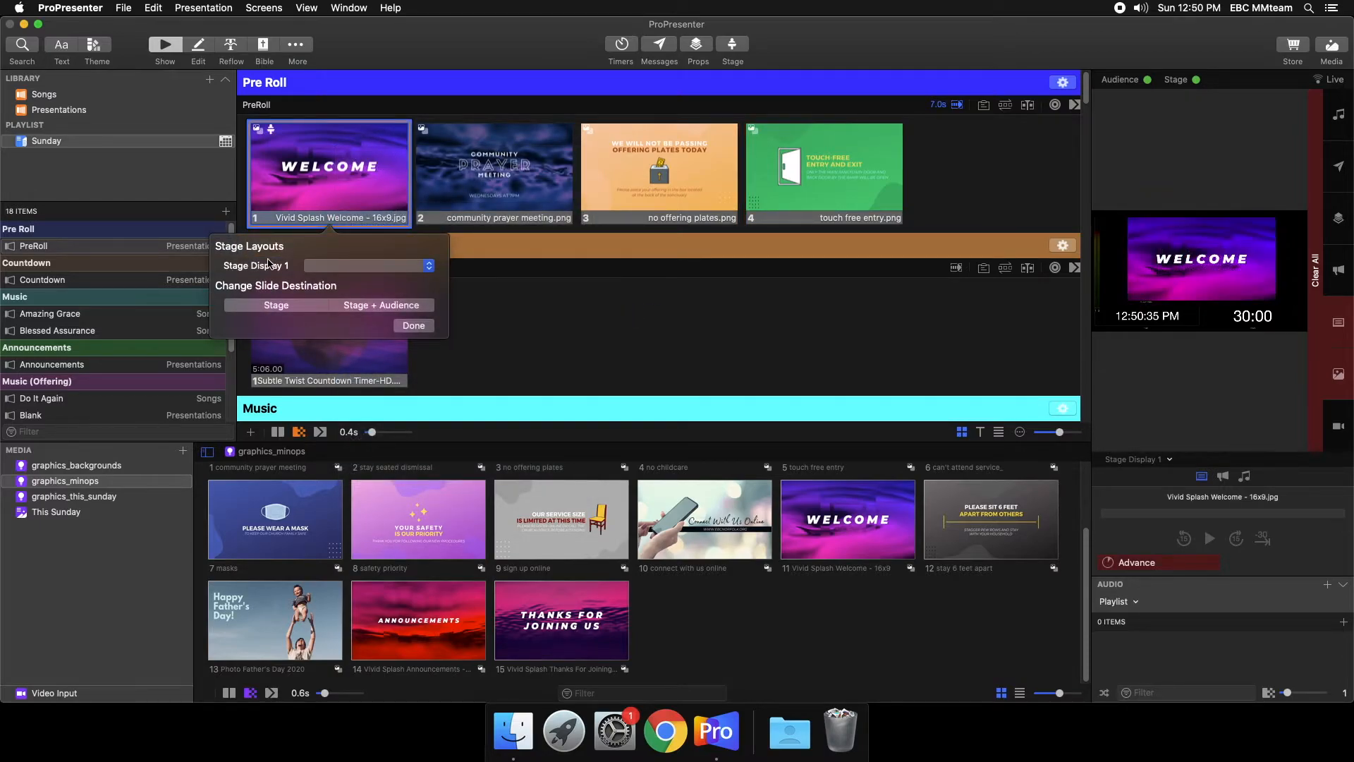
pyautogui.click(338, 273)
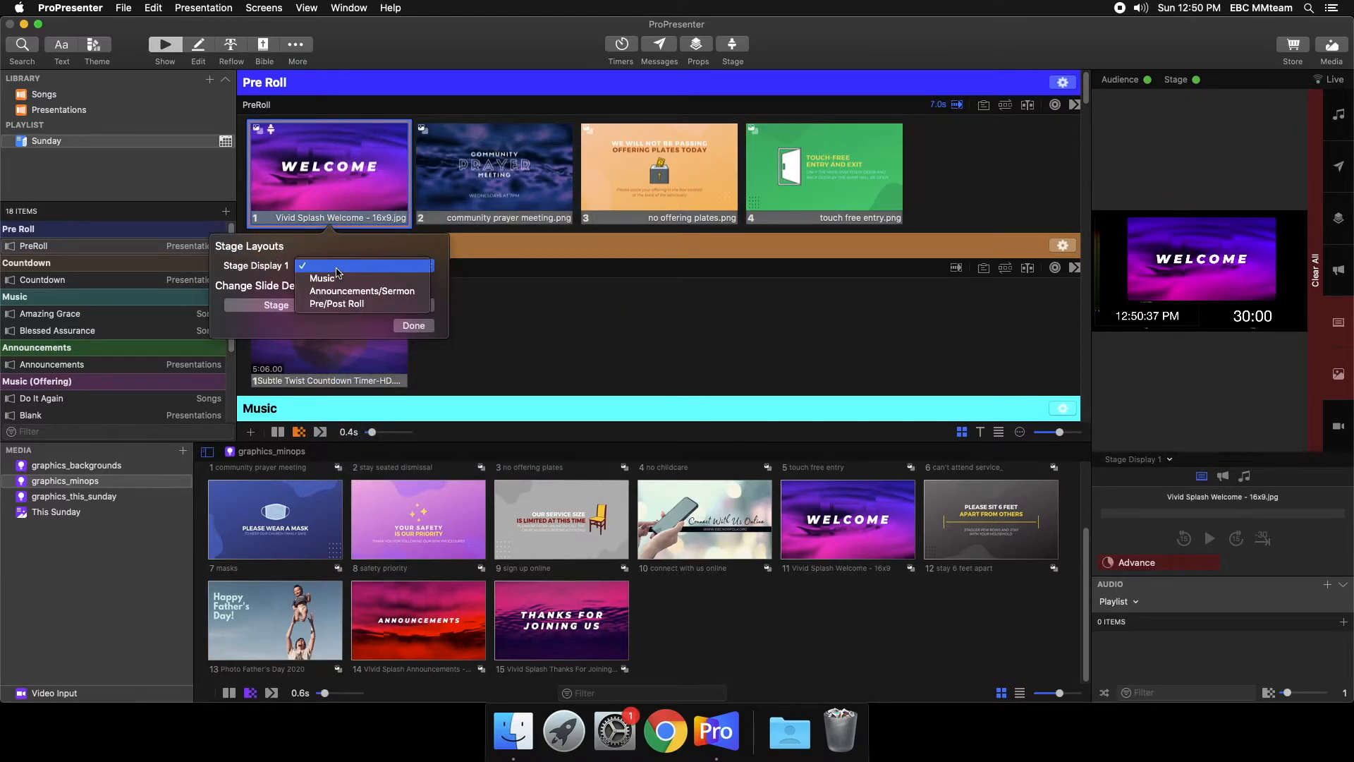
pyautogui.click(347, 305)
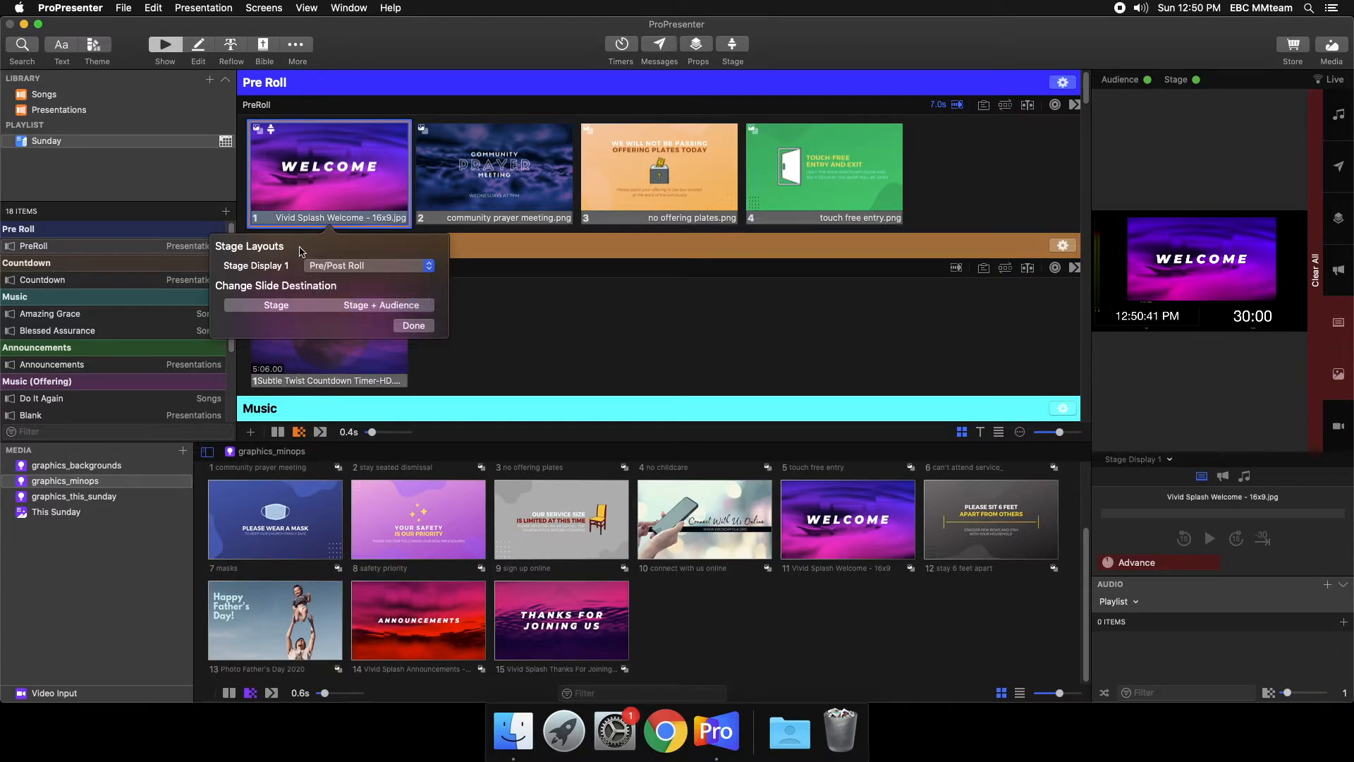
pyautogui.click(429, 326)
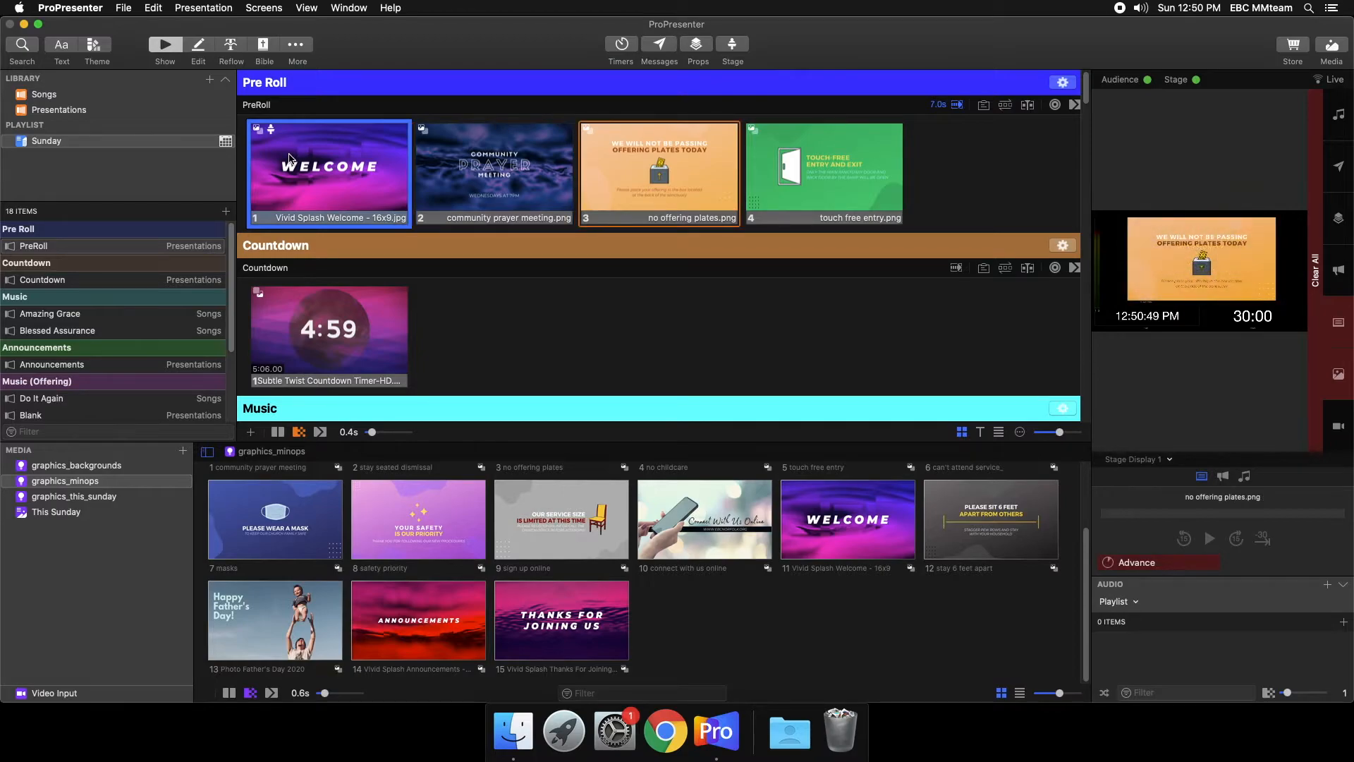
# - Run the PreRoll slides and the countdown video live to check the Pre/Post Roll layout on the stage display
pyautogui.click(289, 159)
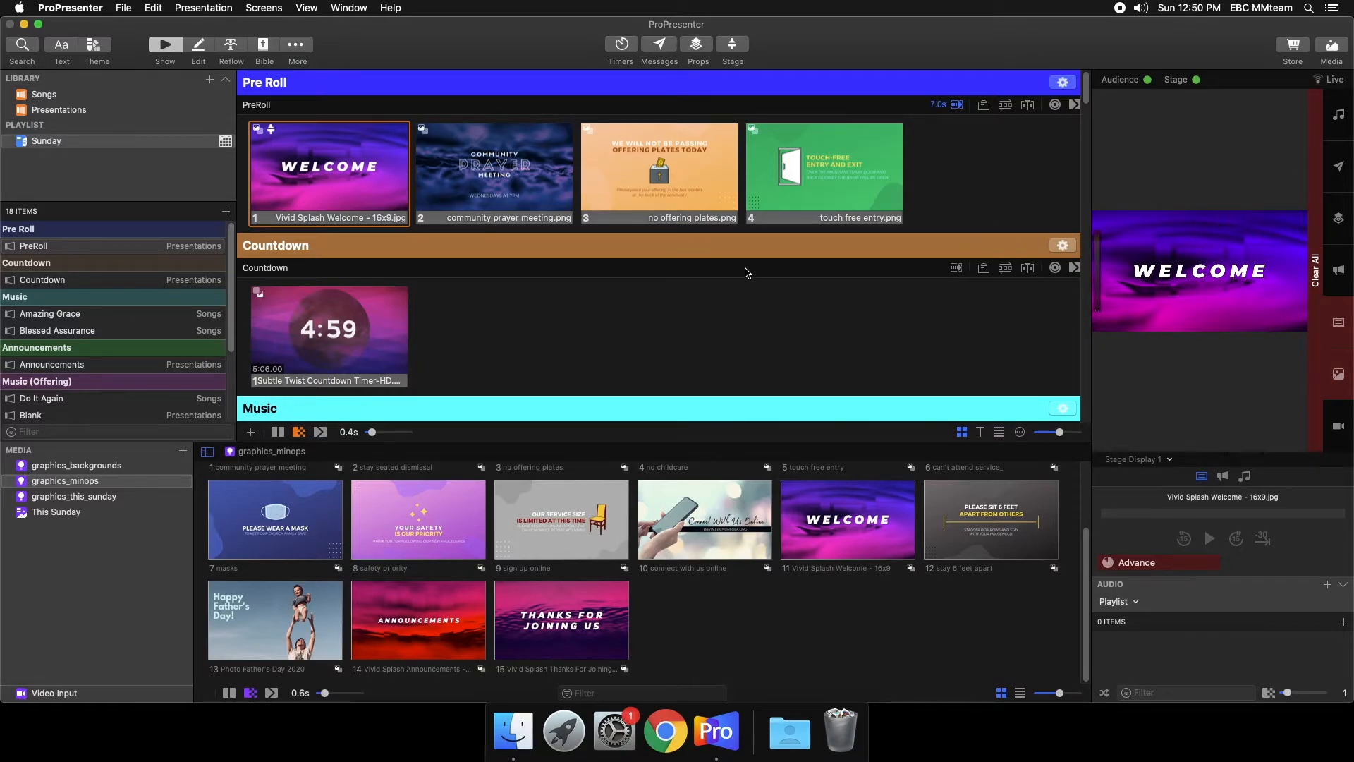
pyautogui.click(568, 204)
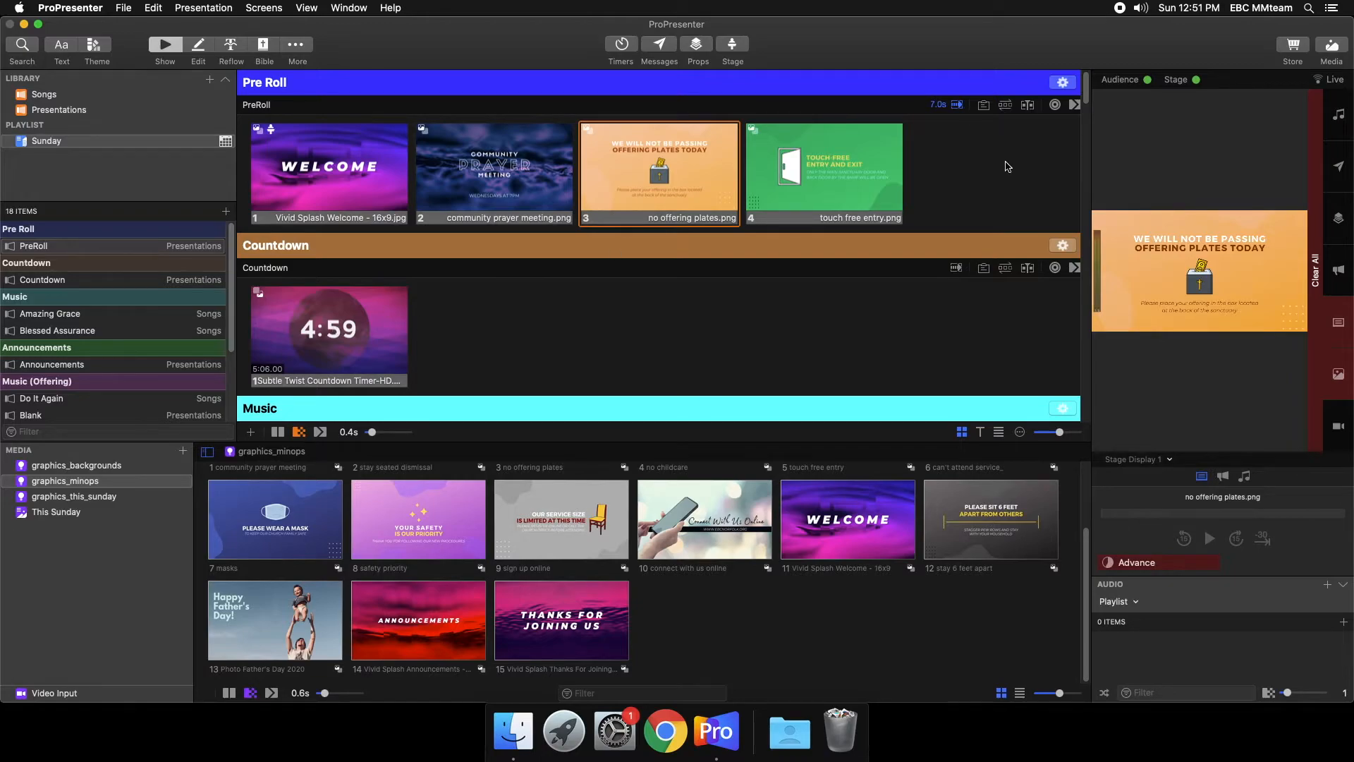
pyautogui.click(371, 364)
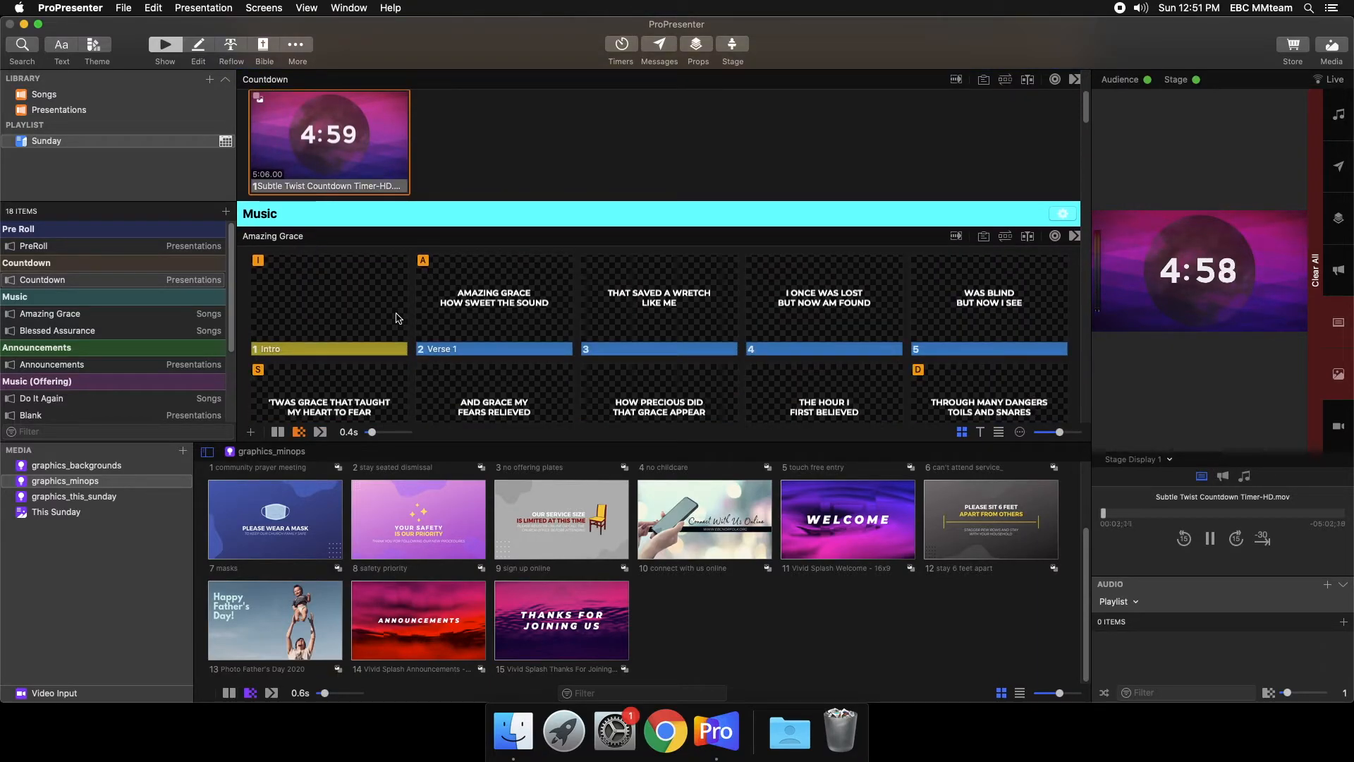
# - Add a Stage action to the Amazing Grace Intro slide that sets Stage Display 1 to the Music layout
pyautogui.click(339, 302)
pyautogui.rightClick(341, 273)
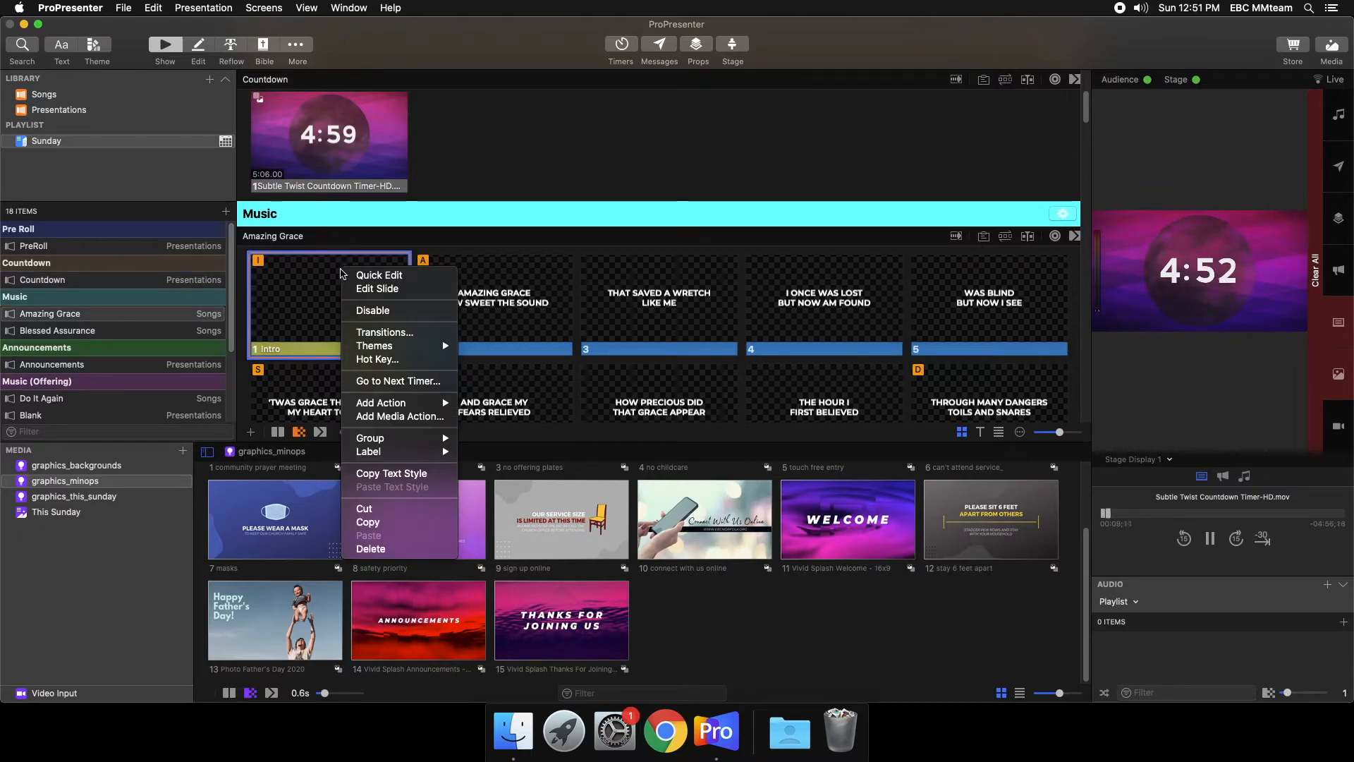
pyautogui.moveTo(385, 408)
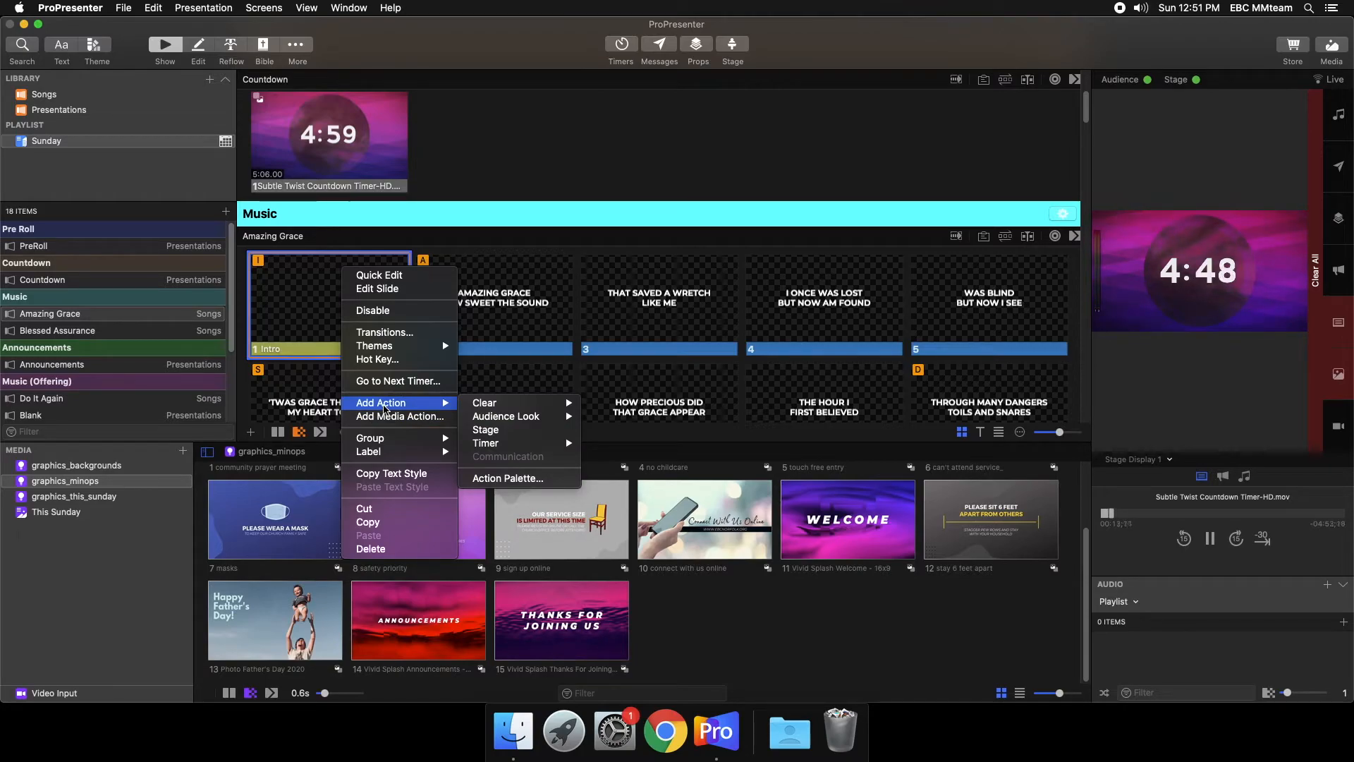
pyautogui.click(557, 432)
pyautogui.click(337, 396)
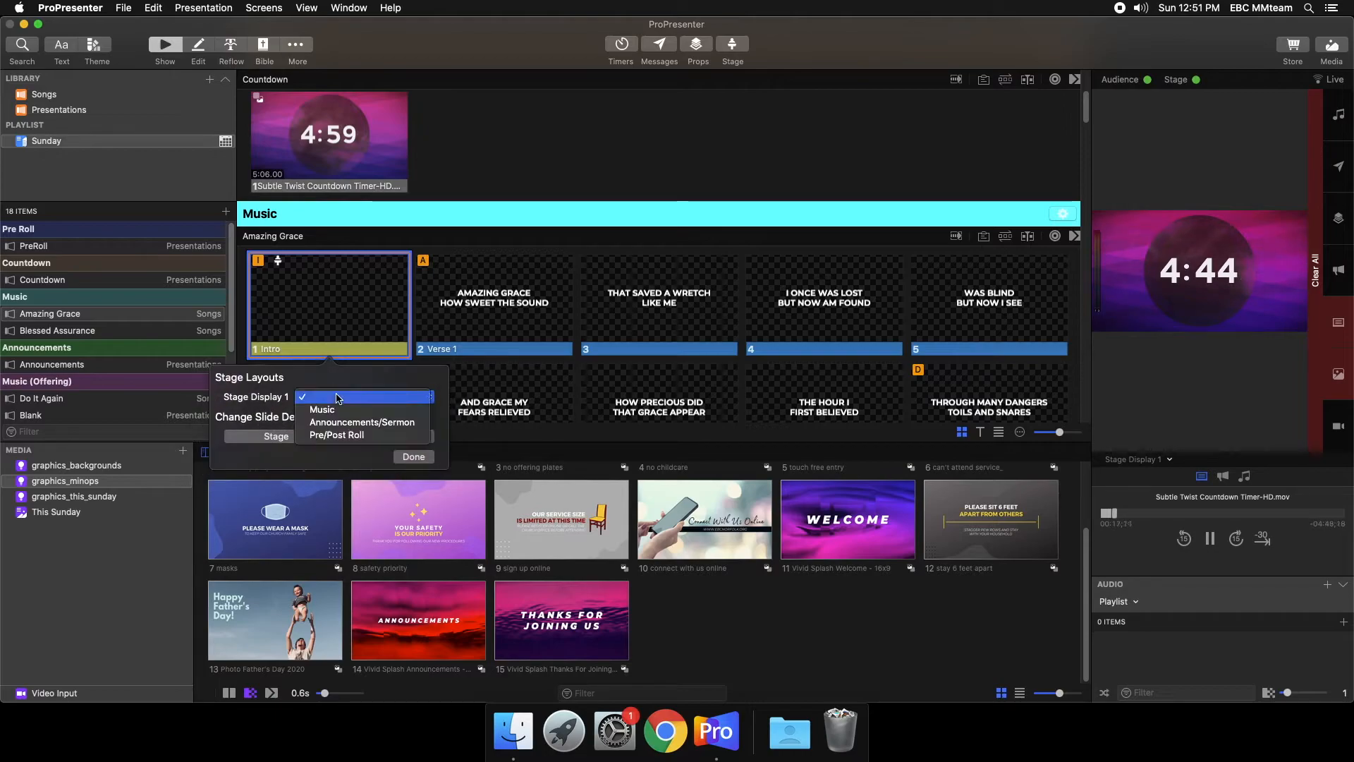
pyautogui.click(337, 410)
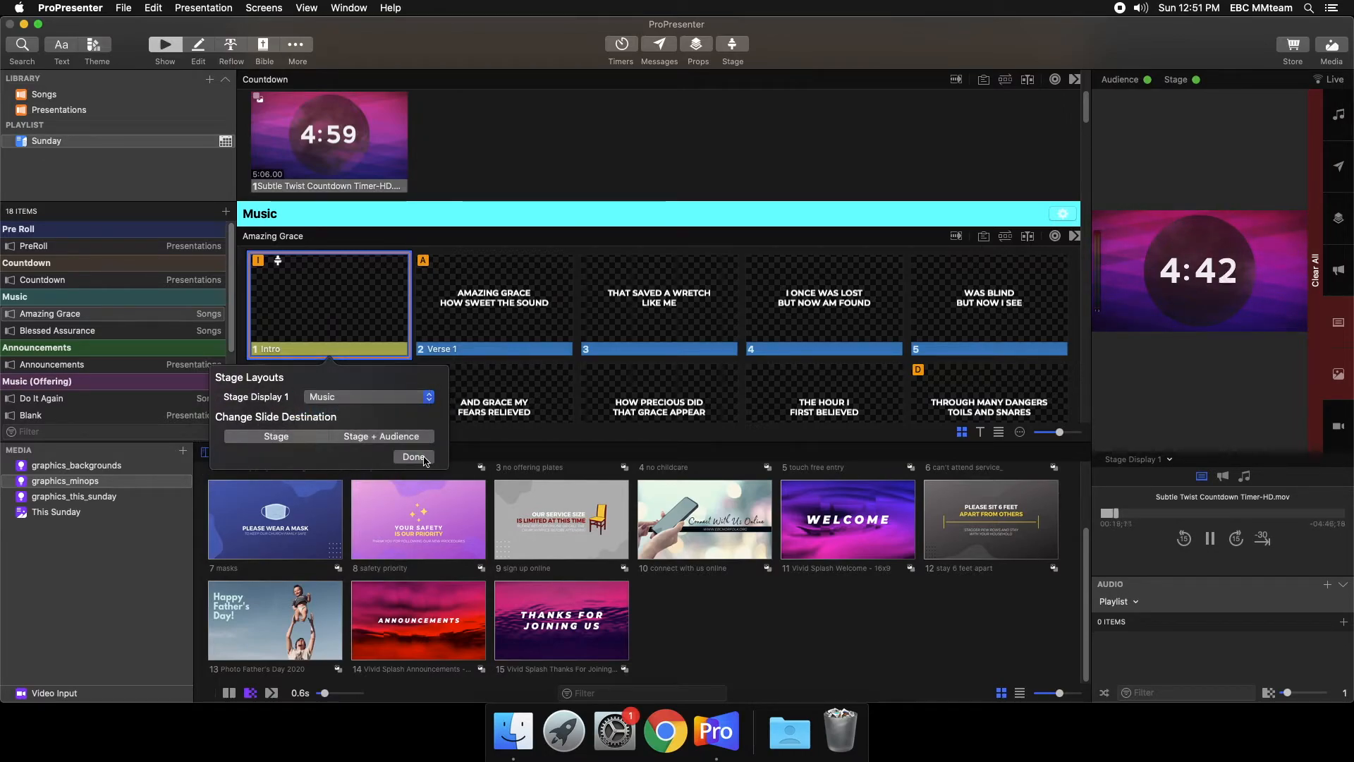
pyautogui.click(422, 458)
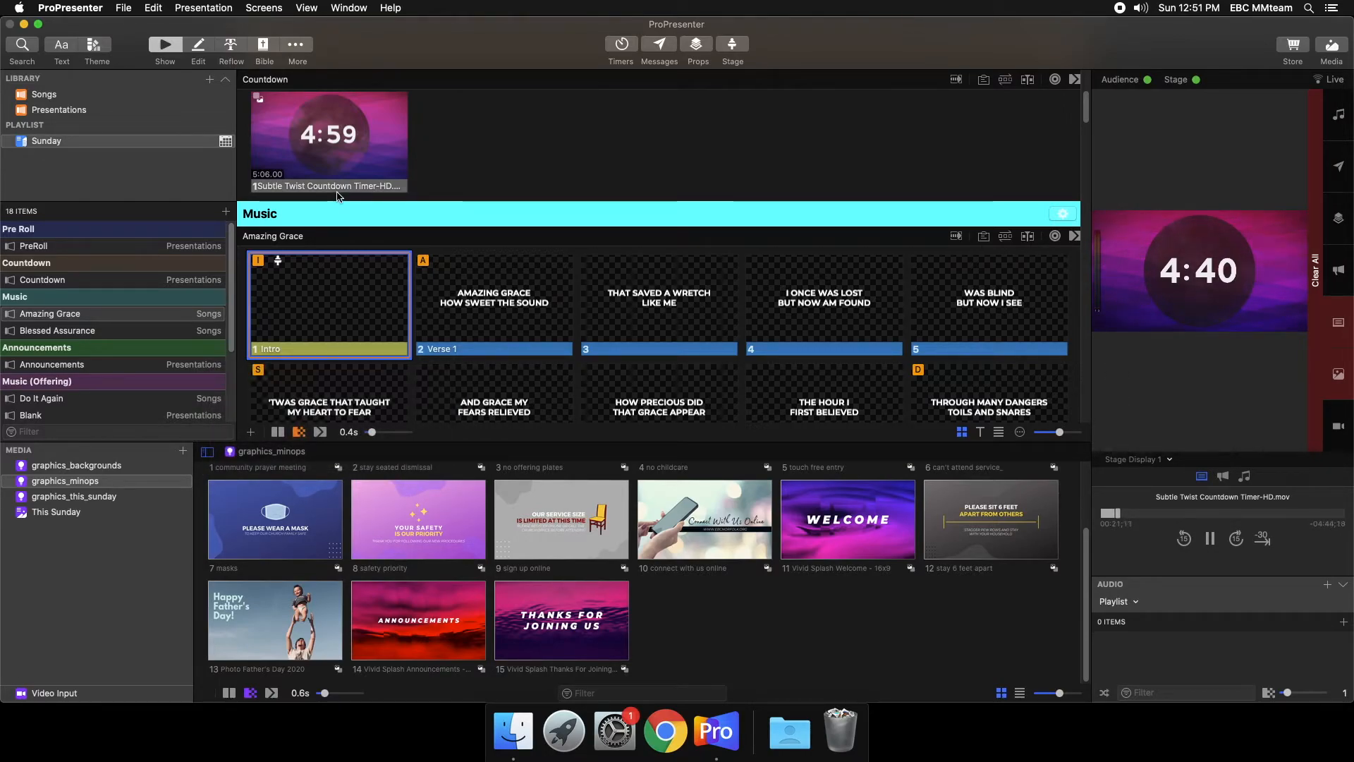
# - Play the countdown and run Amazing Grace from the Intro through slide 9 to check the Music layout on the stage display
pyautogui.click(337, 166)
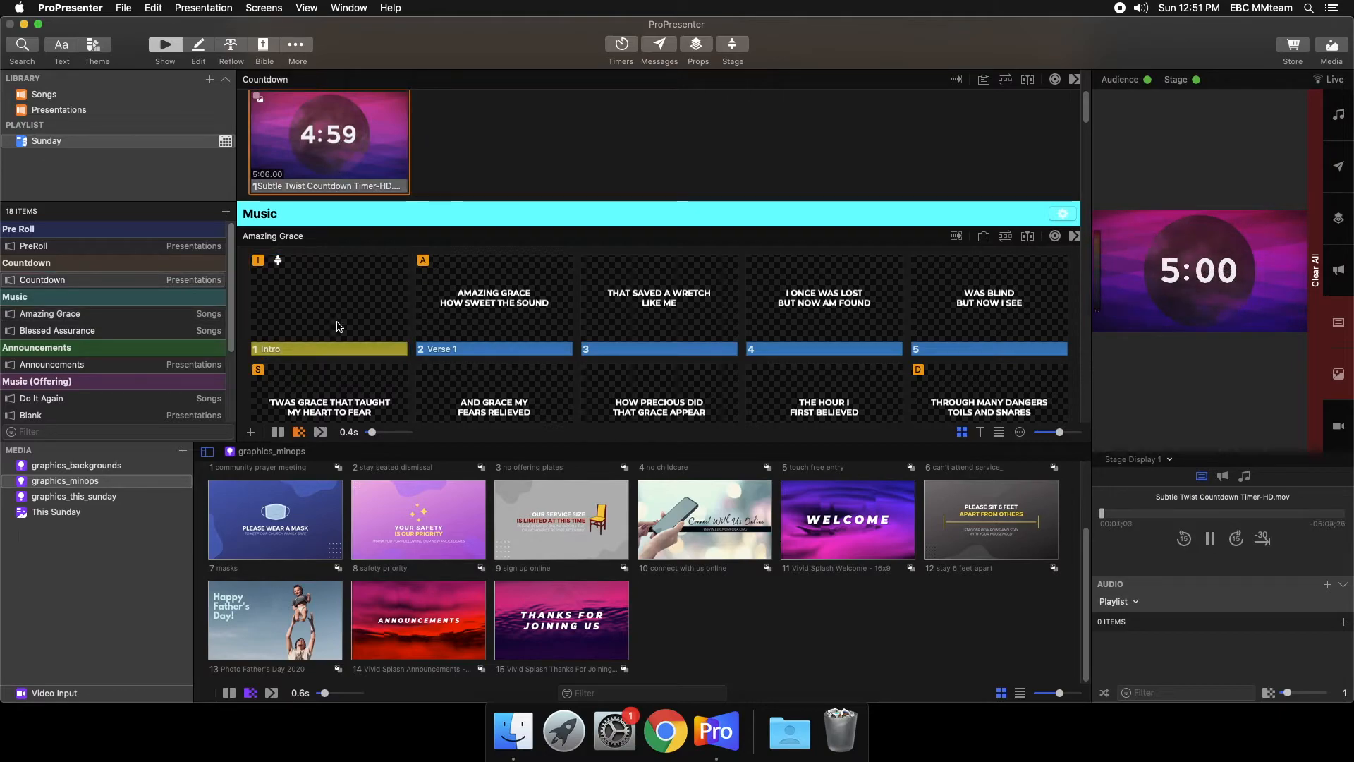
pyautogui.click(337, 326)
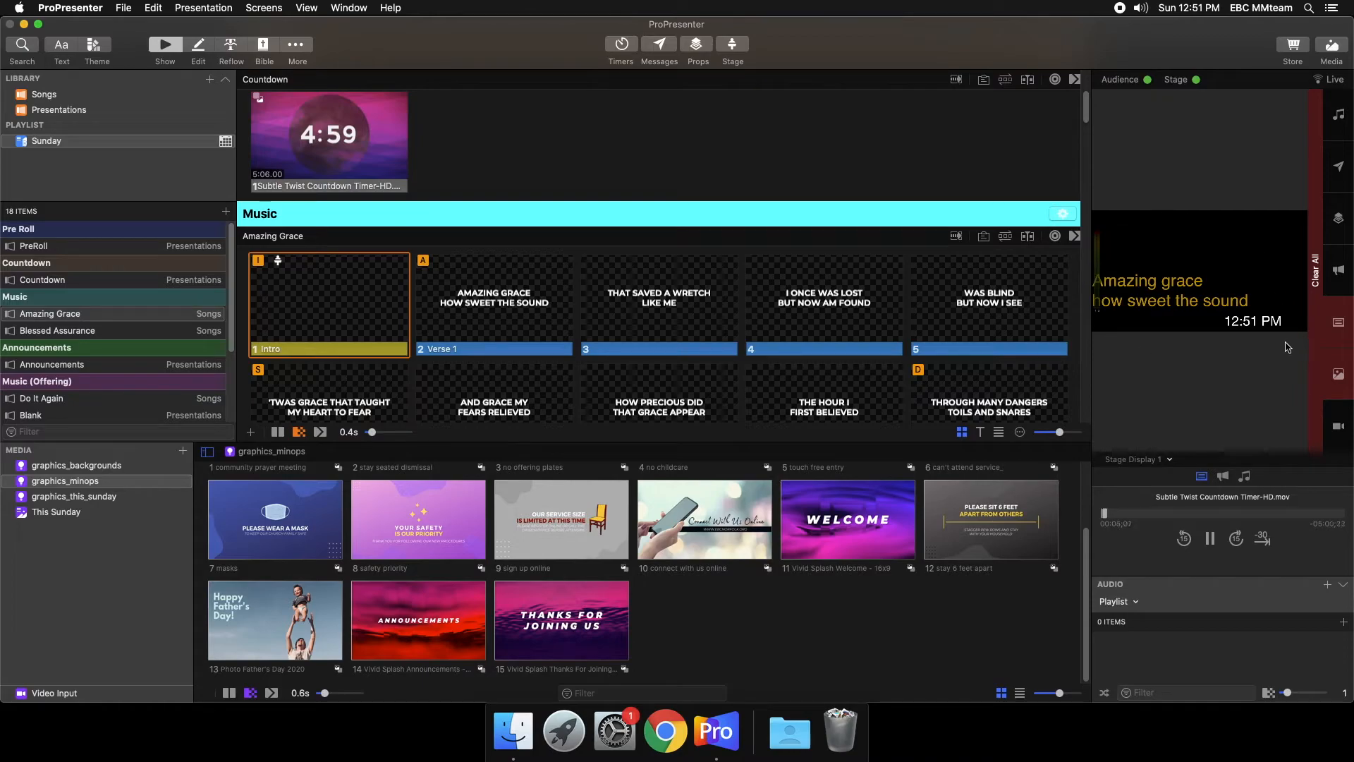
pyautogui.click(485, 289)
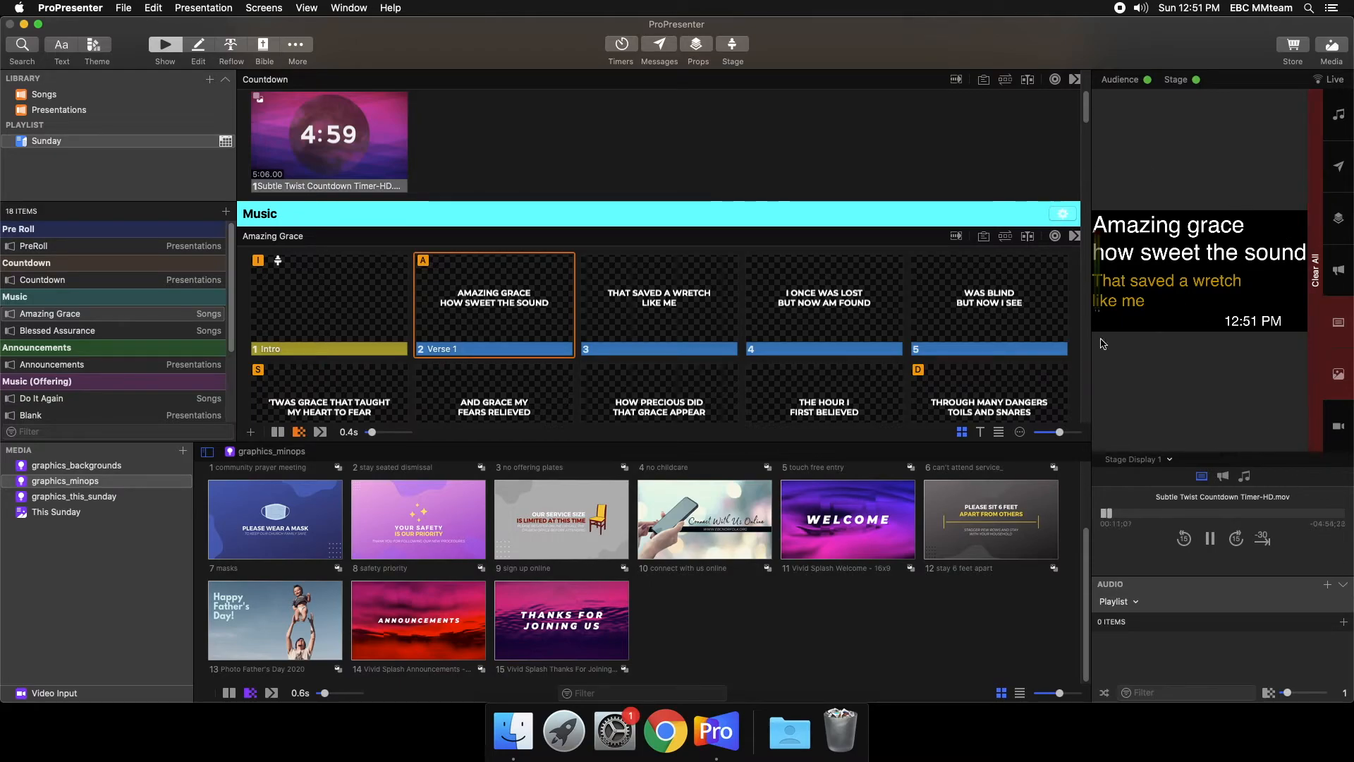
pyautogui.click(677, 314)
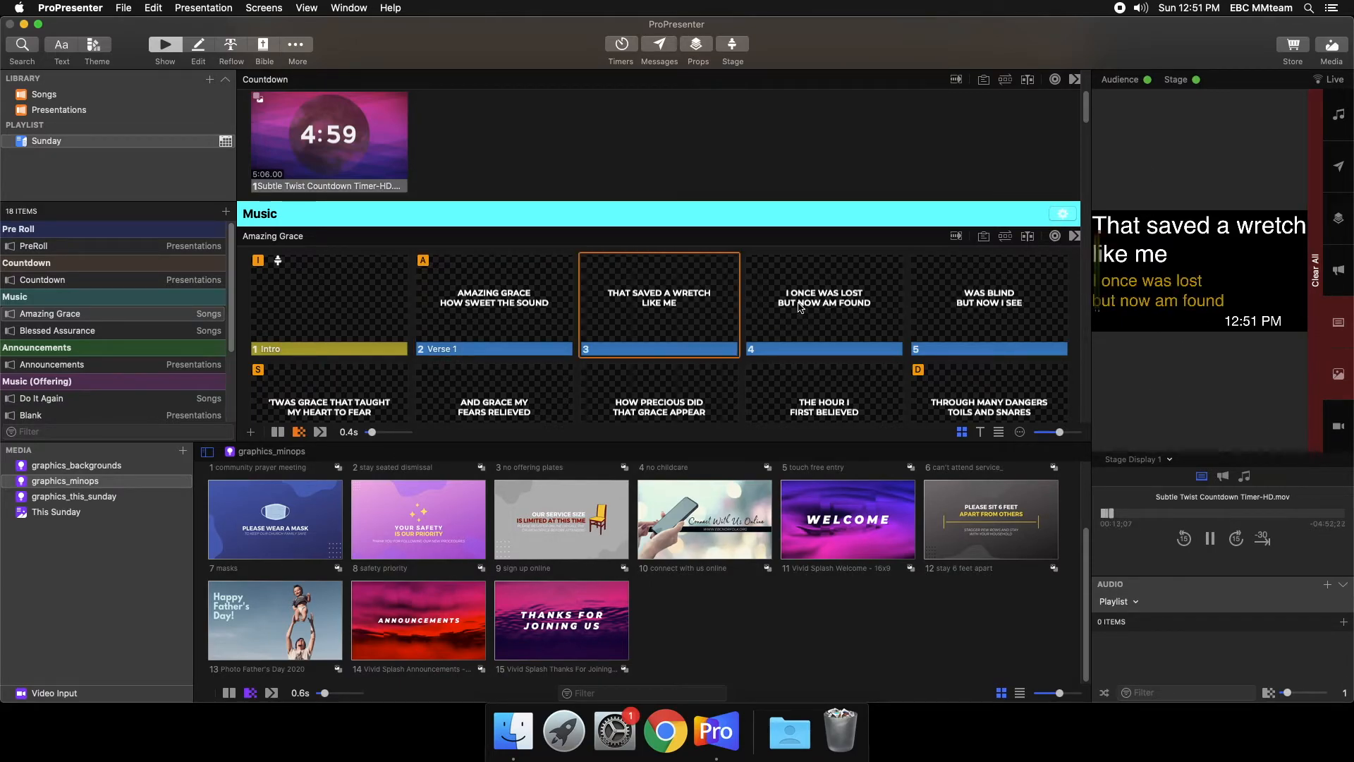
pyautogui.click(802, 308)
pyautogui.click(952, 319)
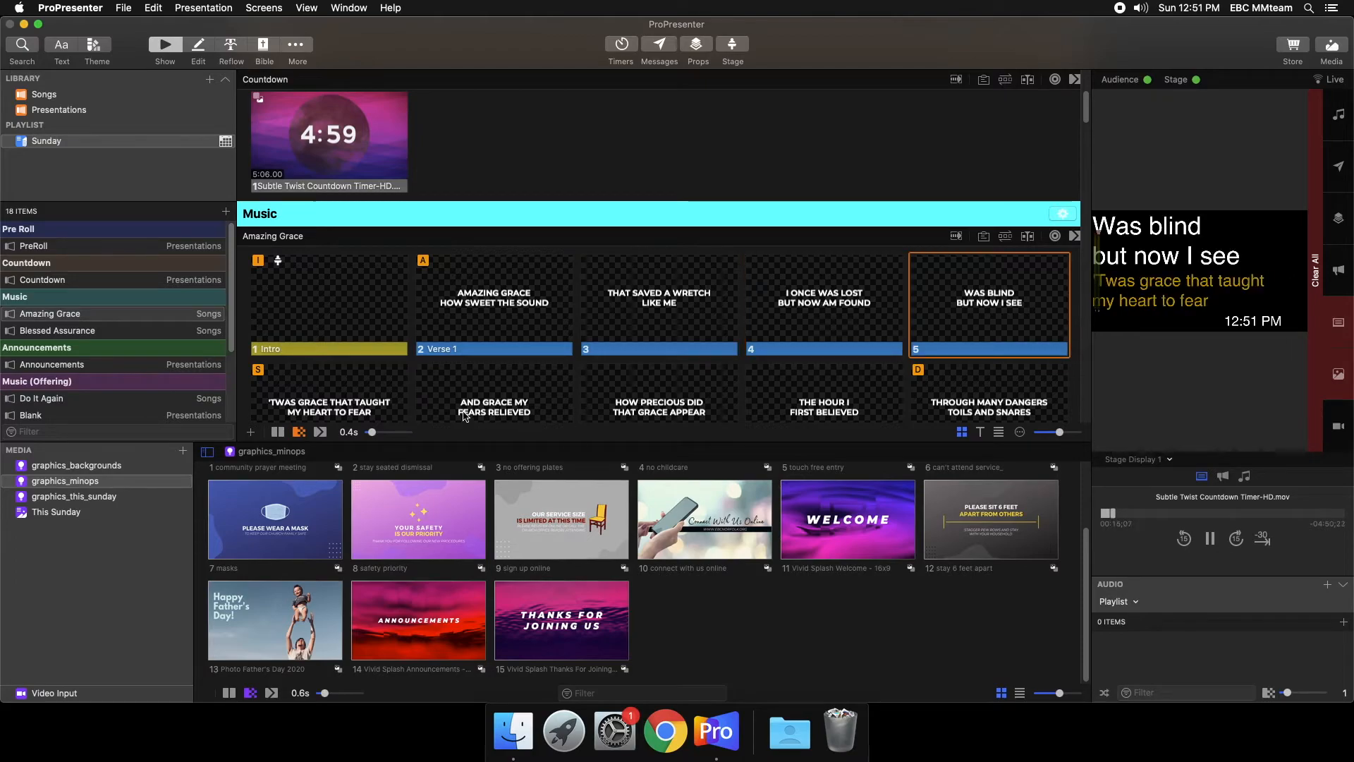
pyautogui.click(375, 395)
pyautogui.click(441, 390)
pyautogui.click(639, 395)
pyautogui.click(812, 402)
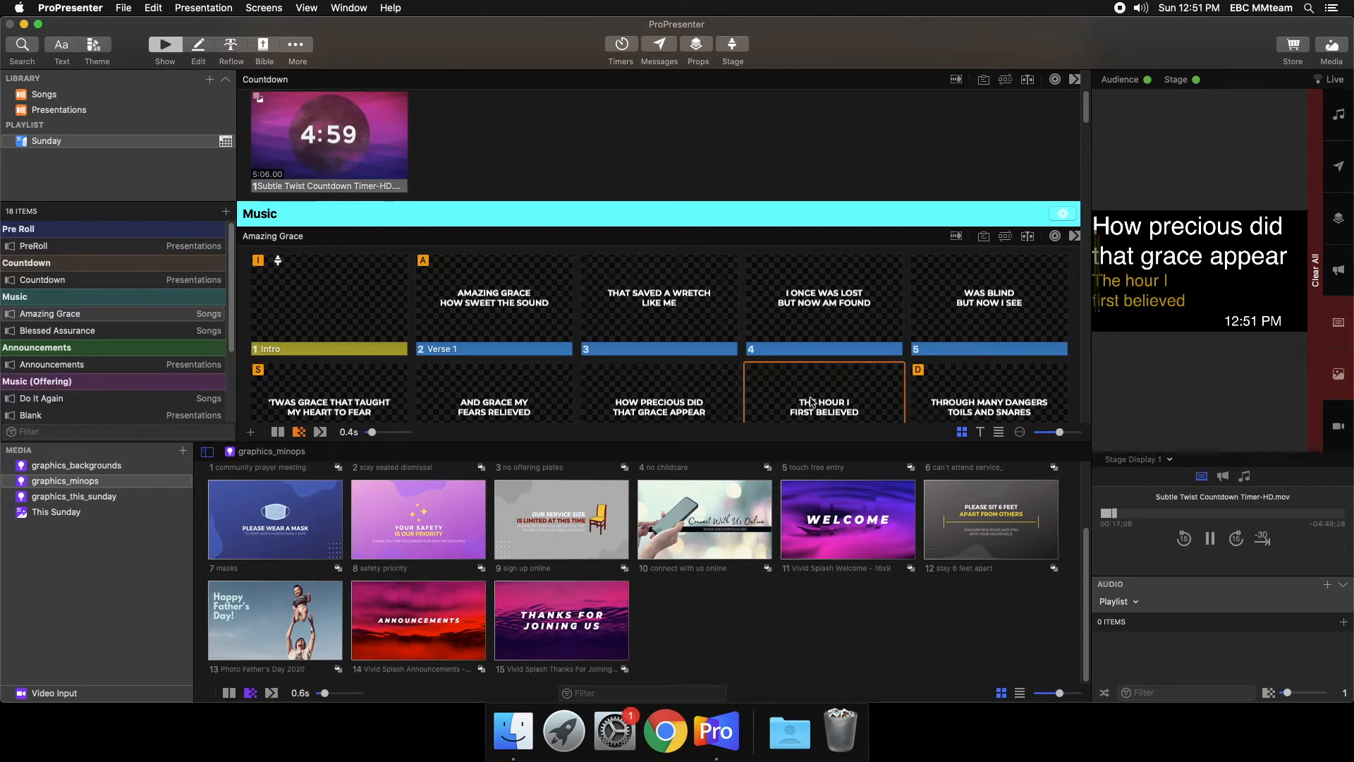
# - Show the Blessed Assurance Outro slide live to check the stage display just before the Announcements section
pyautogui.scroll(-10, 493, 268)
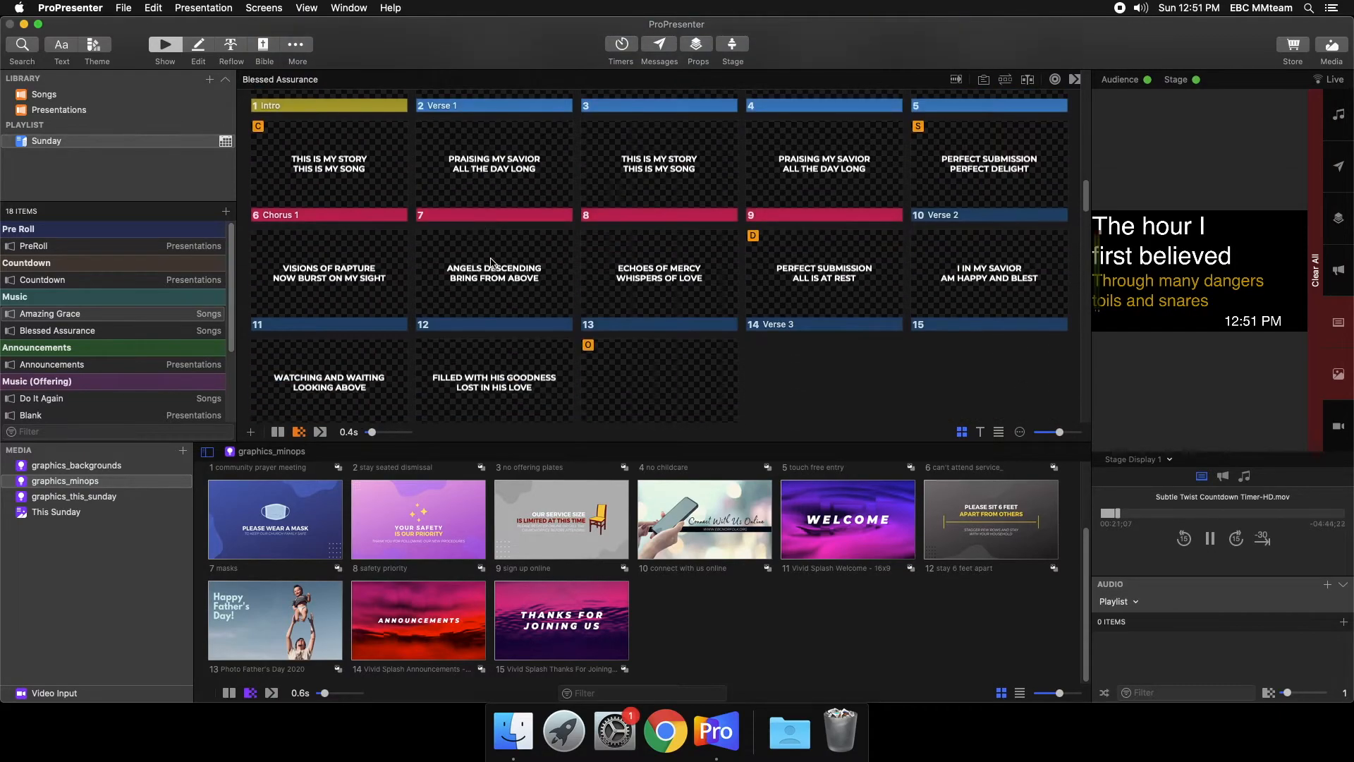
pyautogui.scroll(-5, 492, 262)
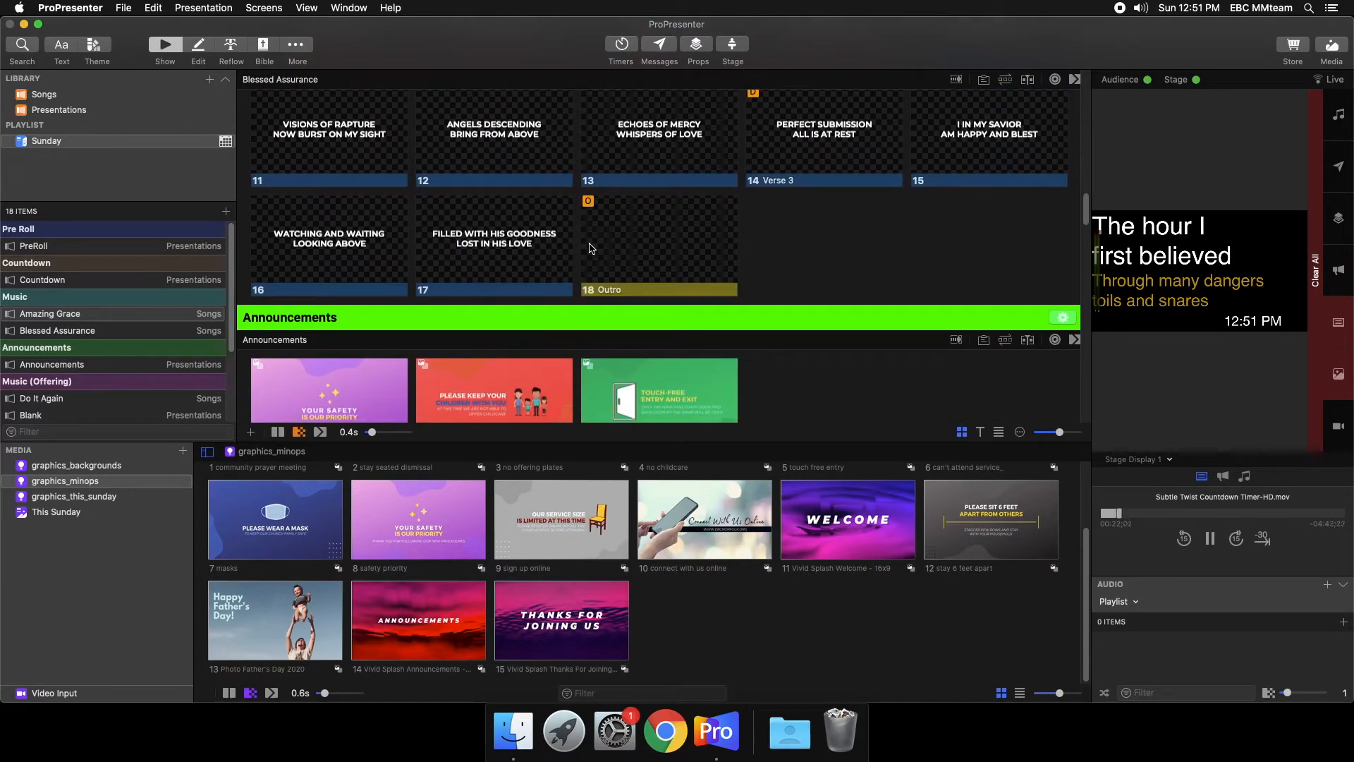
pyautogui.click(592, 248)
pyautogui.scroll(-3, 353, 310)
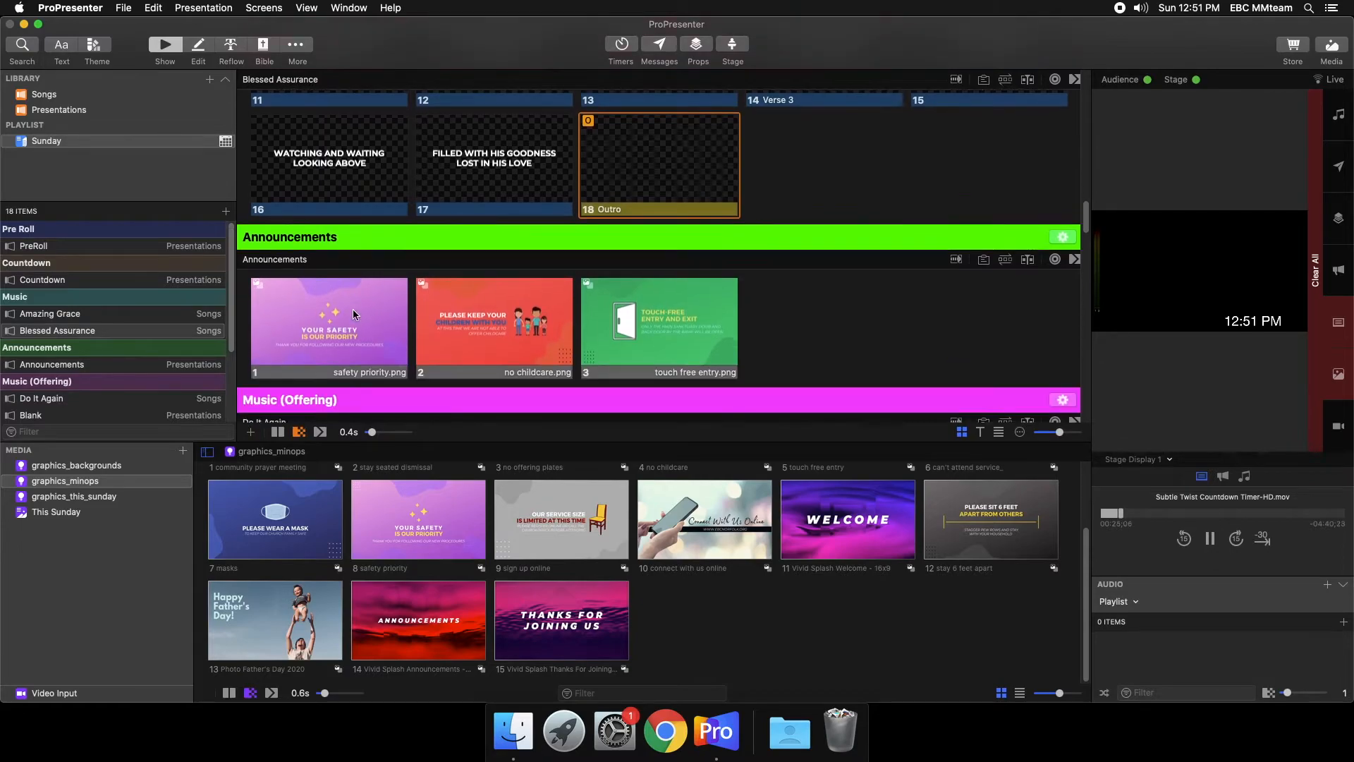
pyautogui.scroll(-1, 353, 310)
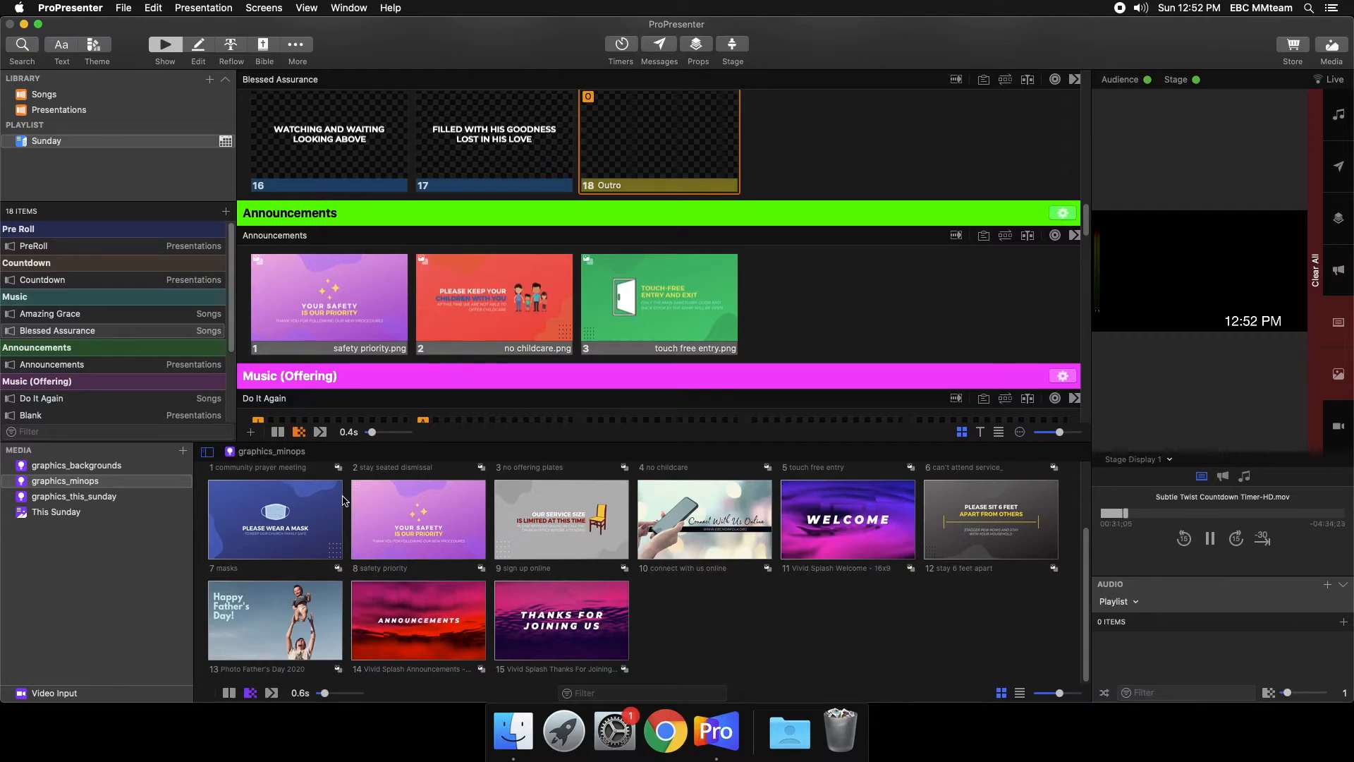
# - Add a Stage action to the first Announcements slide, safety priority.png, that sets Stage Display 1 to the Announcements/Sermon layout
pyautogui.rightClick(279, 310)
pyautogui.moveTo(350, 442)
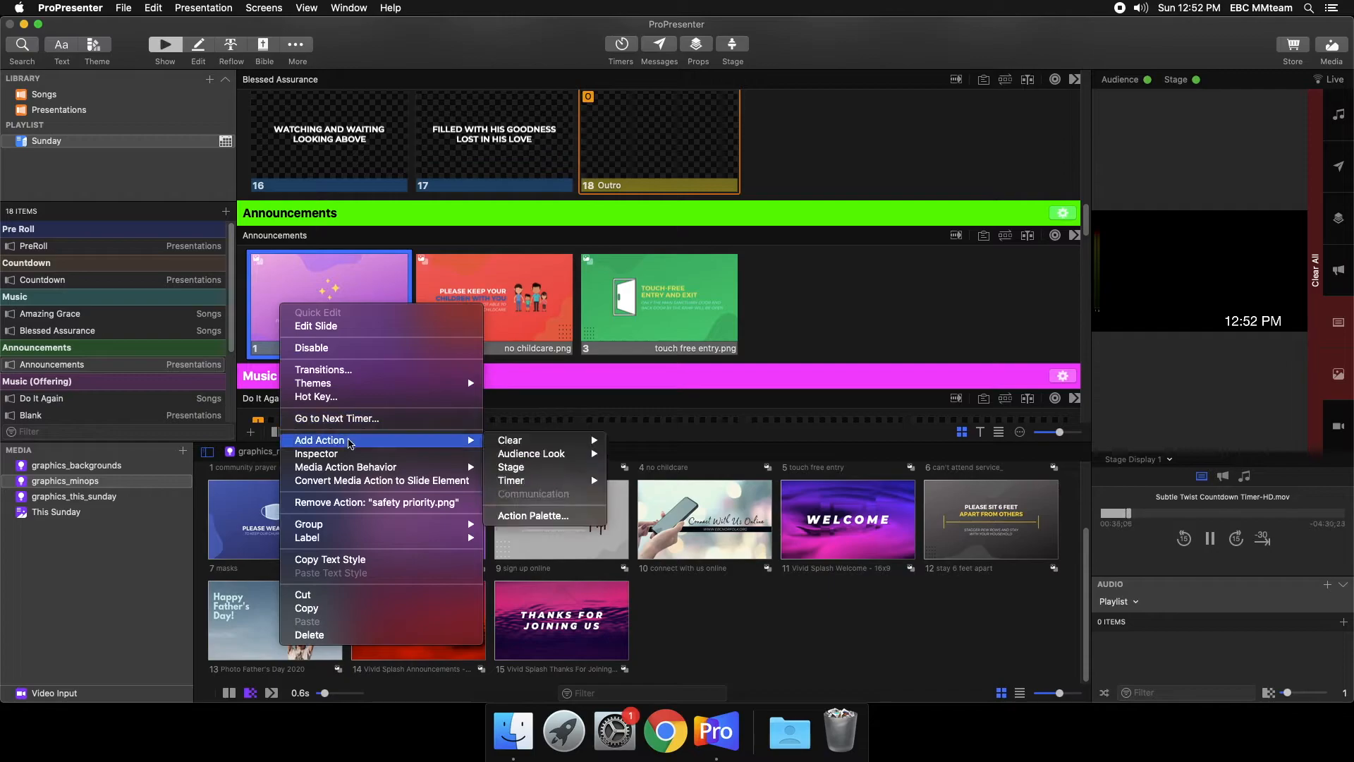
pyautogui.click(560, 467)
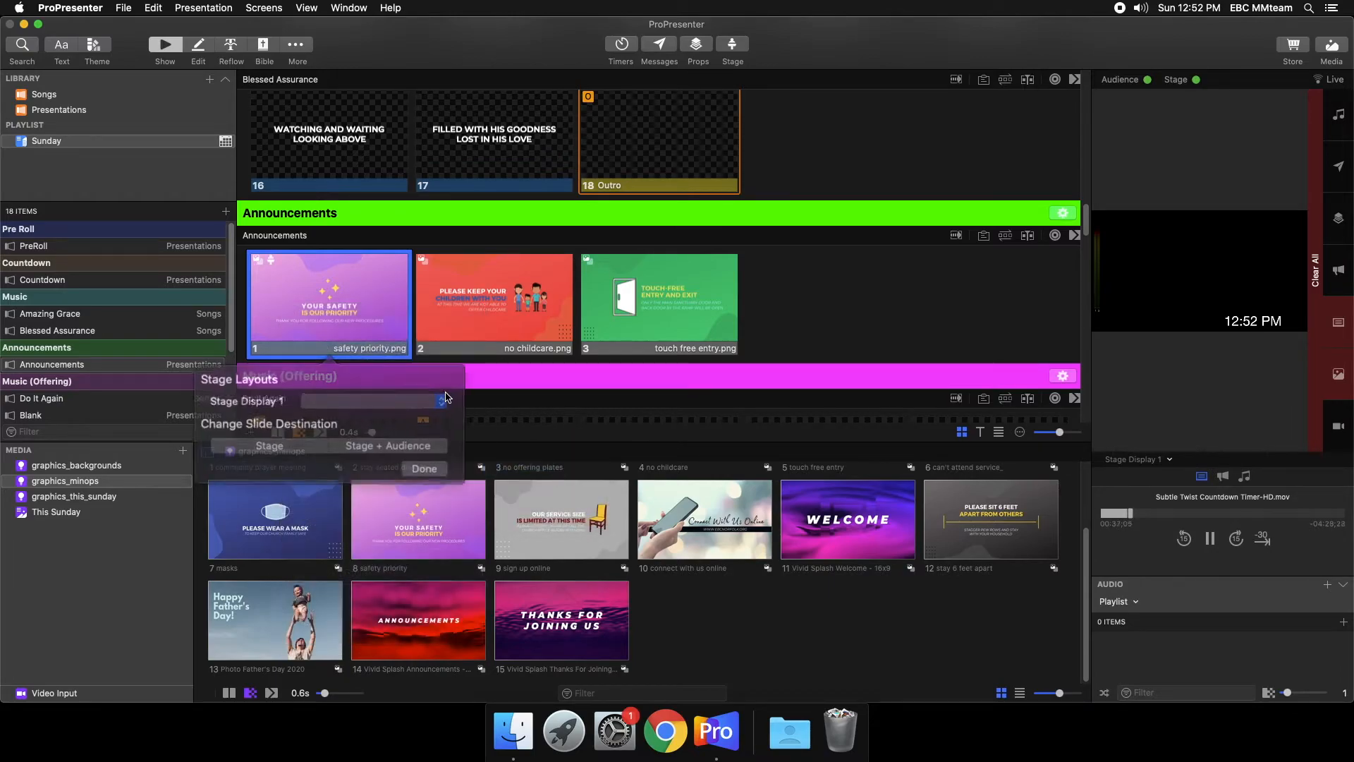
pyautogui.click(379, 403)
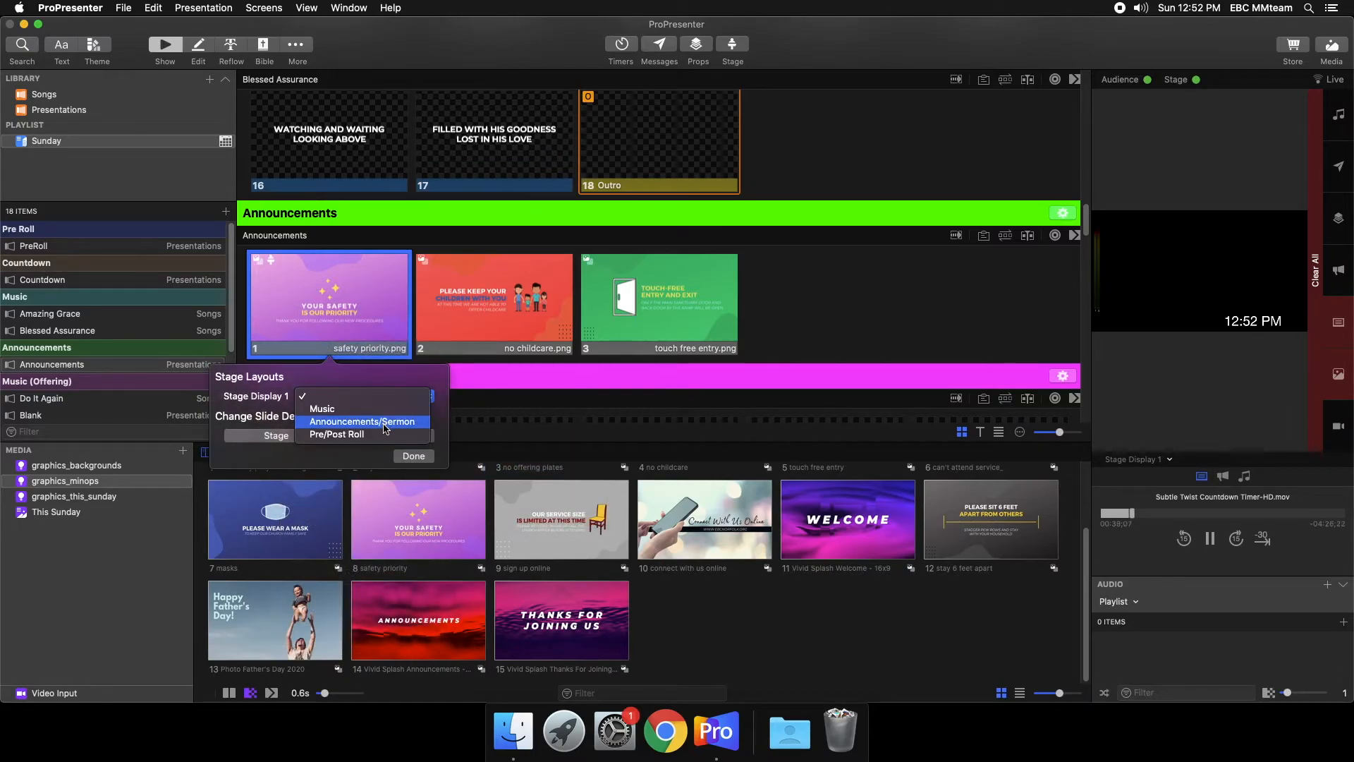
pyautogui.click(383, 423)
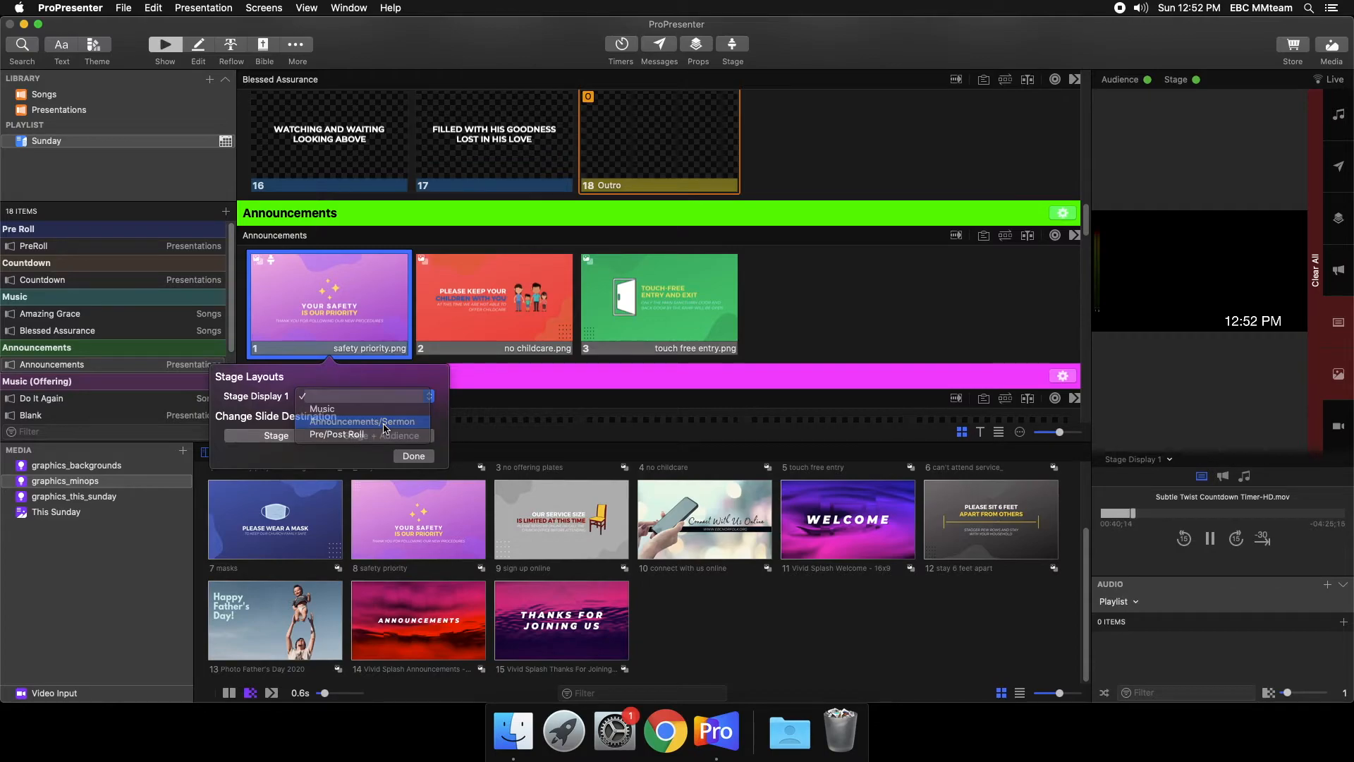
pyautogui.click(412, 457)
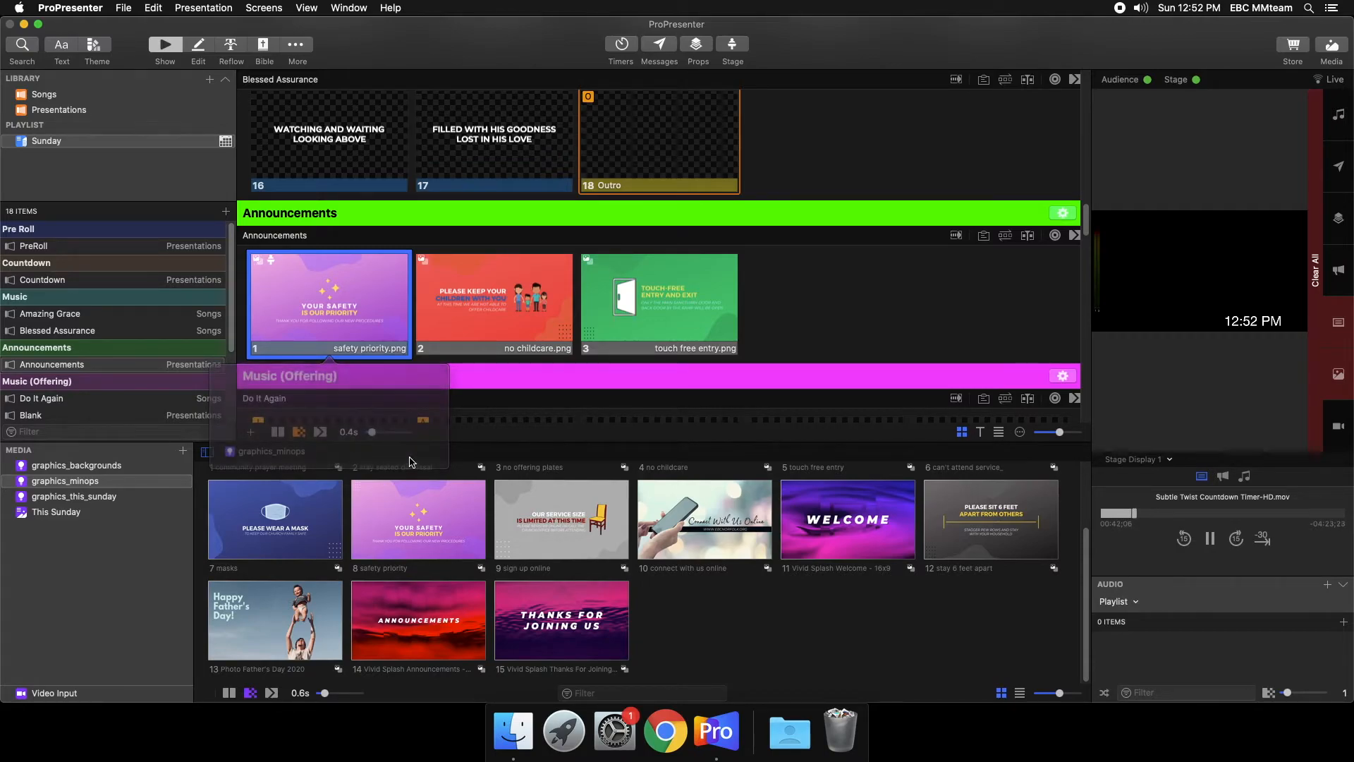
# - Run the three Announcements slides live in order to check the Announcements/Sermon layout on the stage display
pyautogui.click(336, 309)
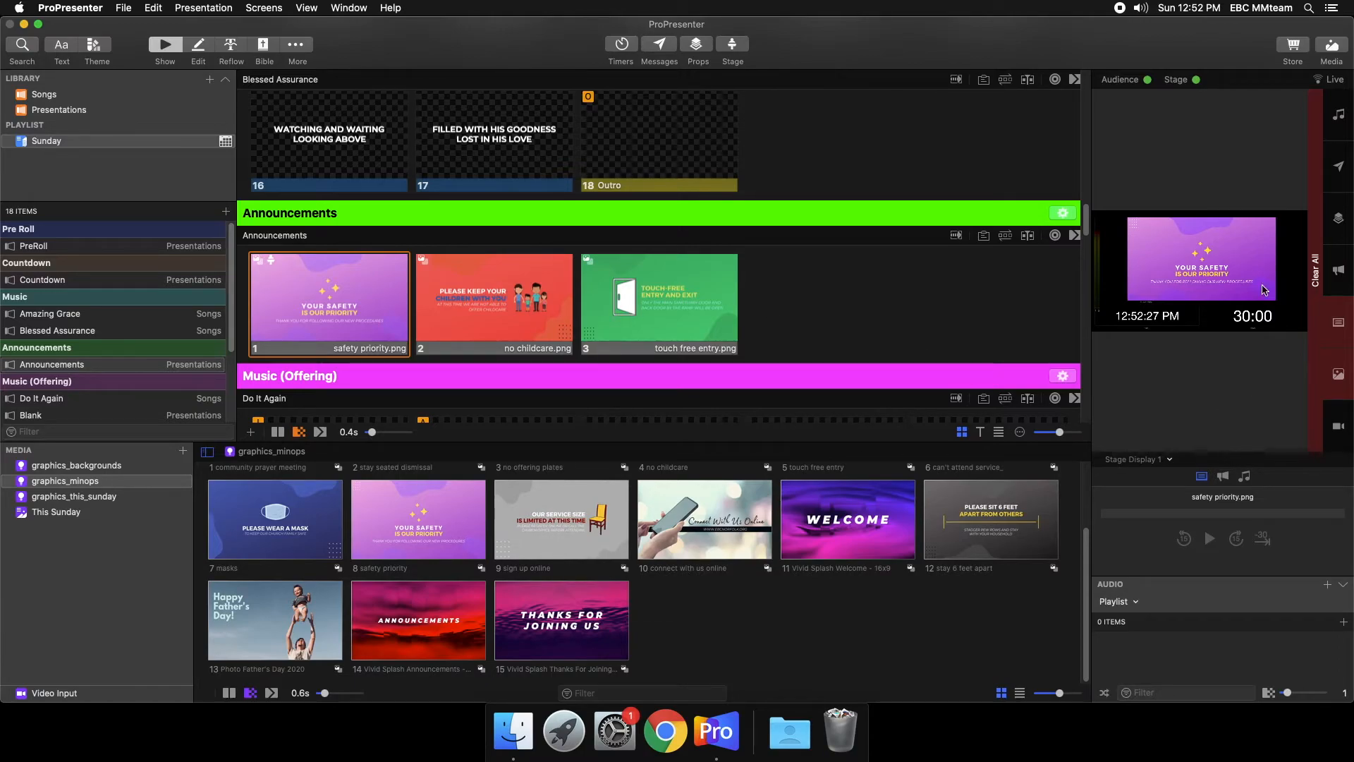
pyautogui.click(503, 329)
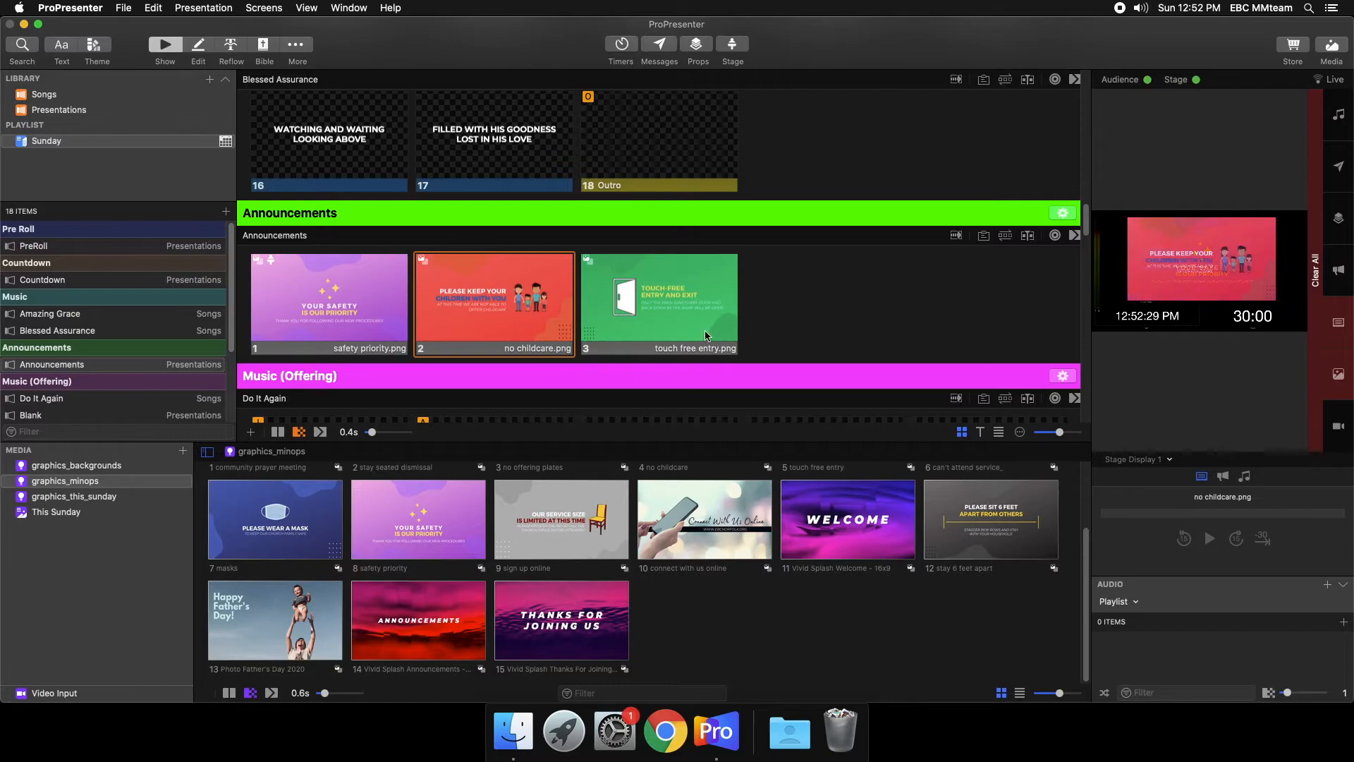
pyautogui.click(684, 296)
# - Add a Stage action to the Do It Again Intro slide that sets Stage Display 1 to the Music layout
pyautogui.scroll(-2, 639, 281)
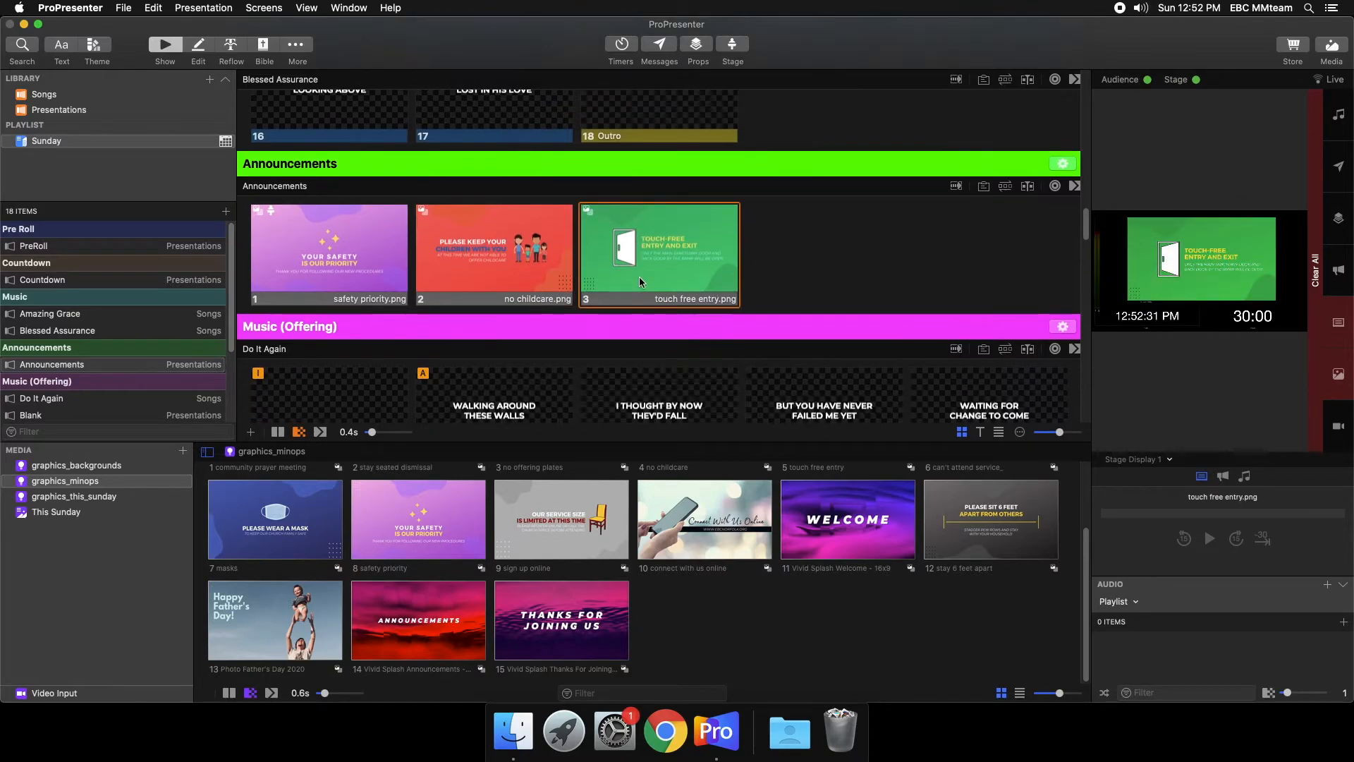
pyautogui.scroll(-5, 405, 337)
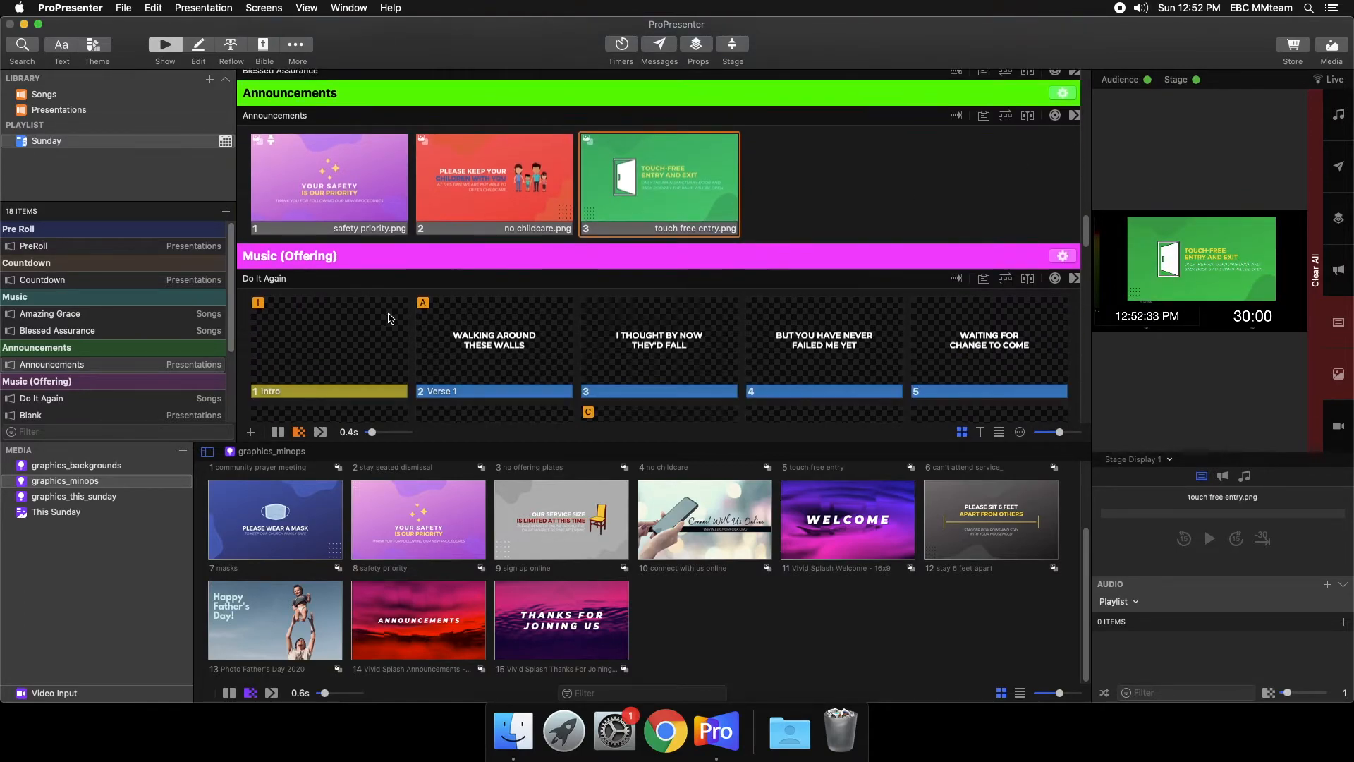
pyautogui.rightClick(352, 289)
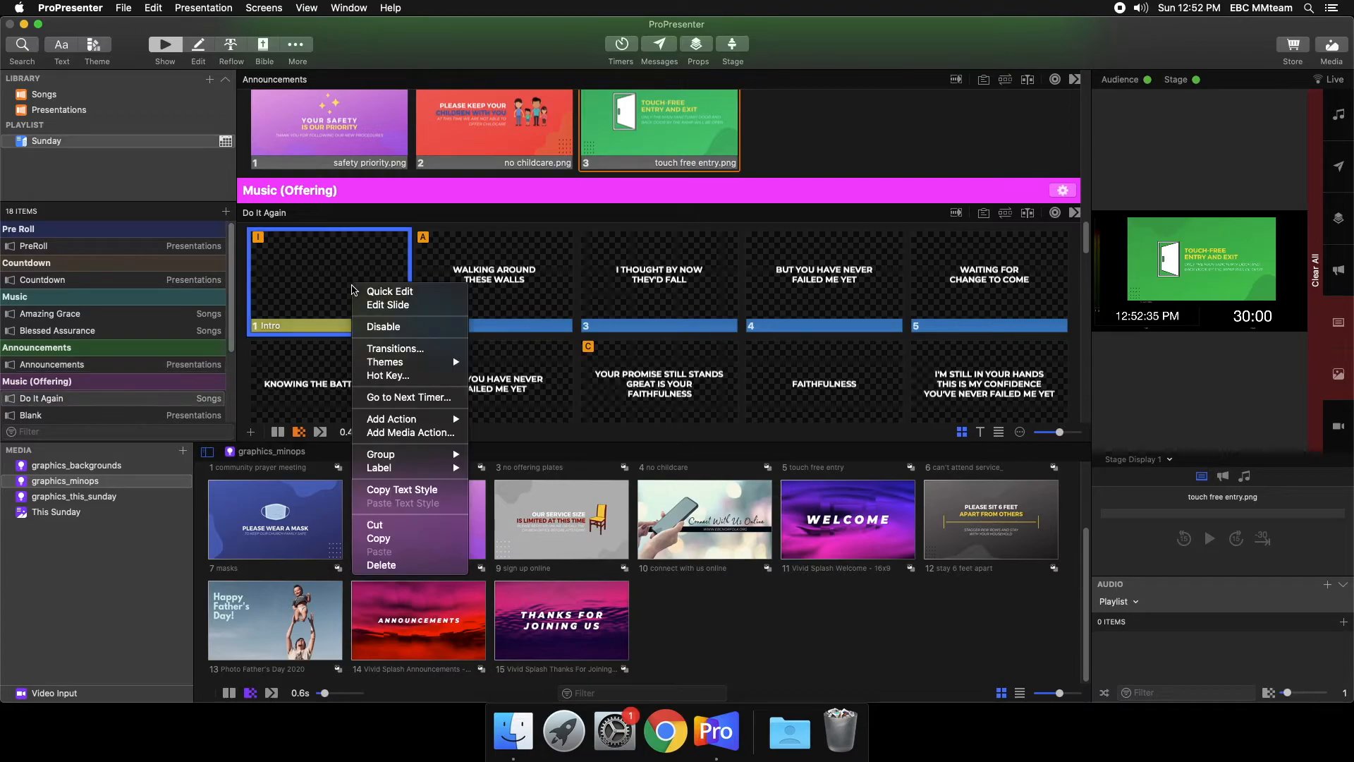
pyautogui.moveTo(429, 421)
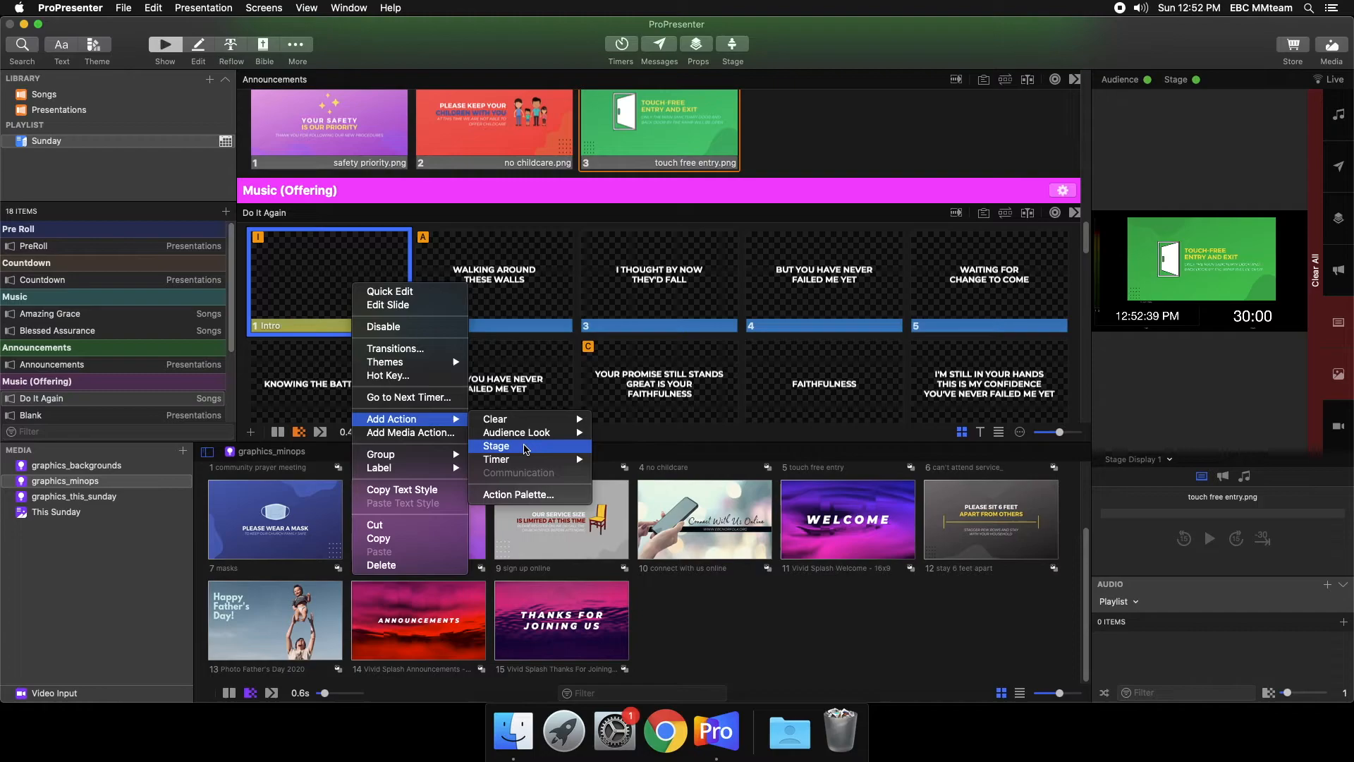
pyautogui.click(526, 449)
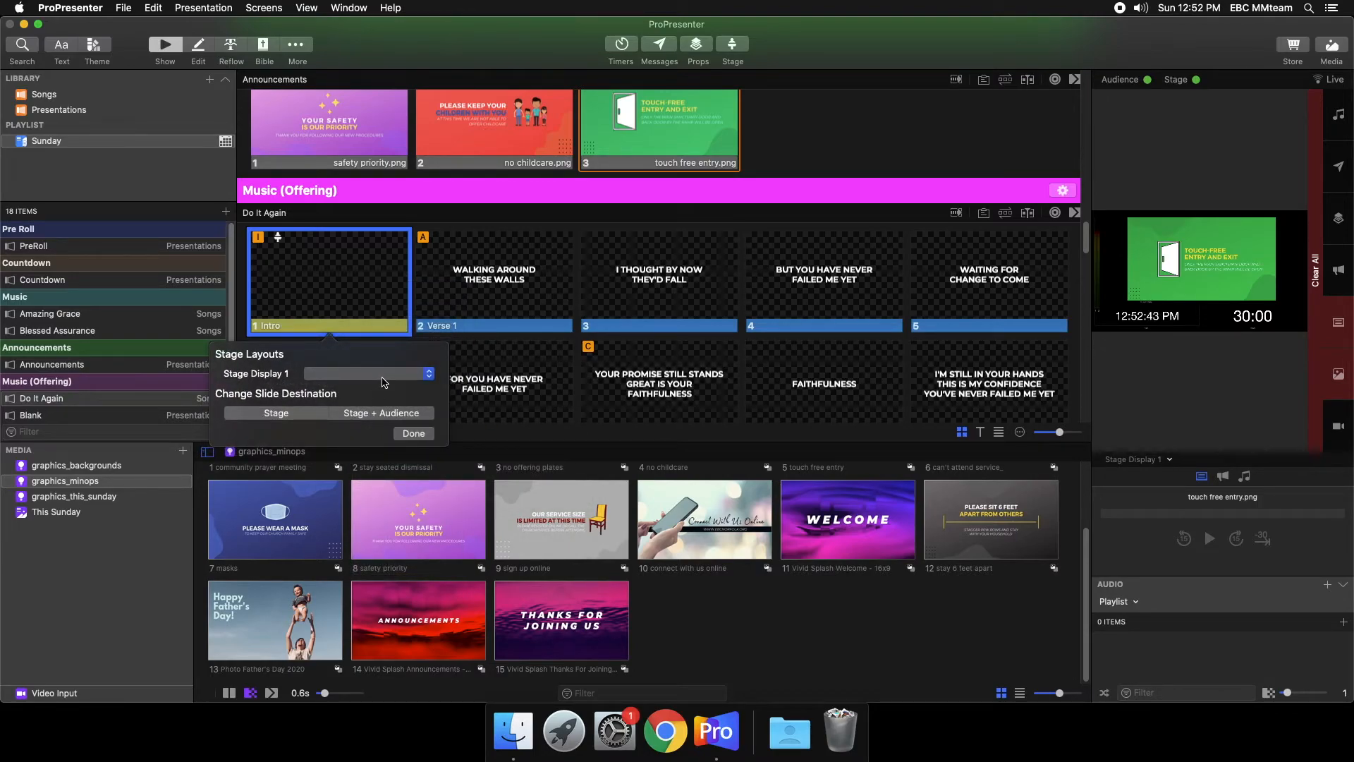
pyautogui.click(383, 373)
pyautogui.click(387, 397)
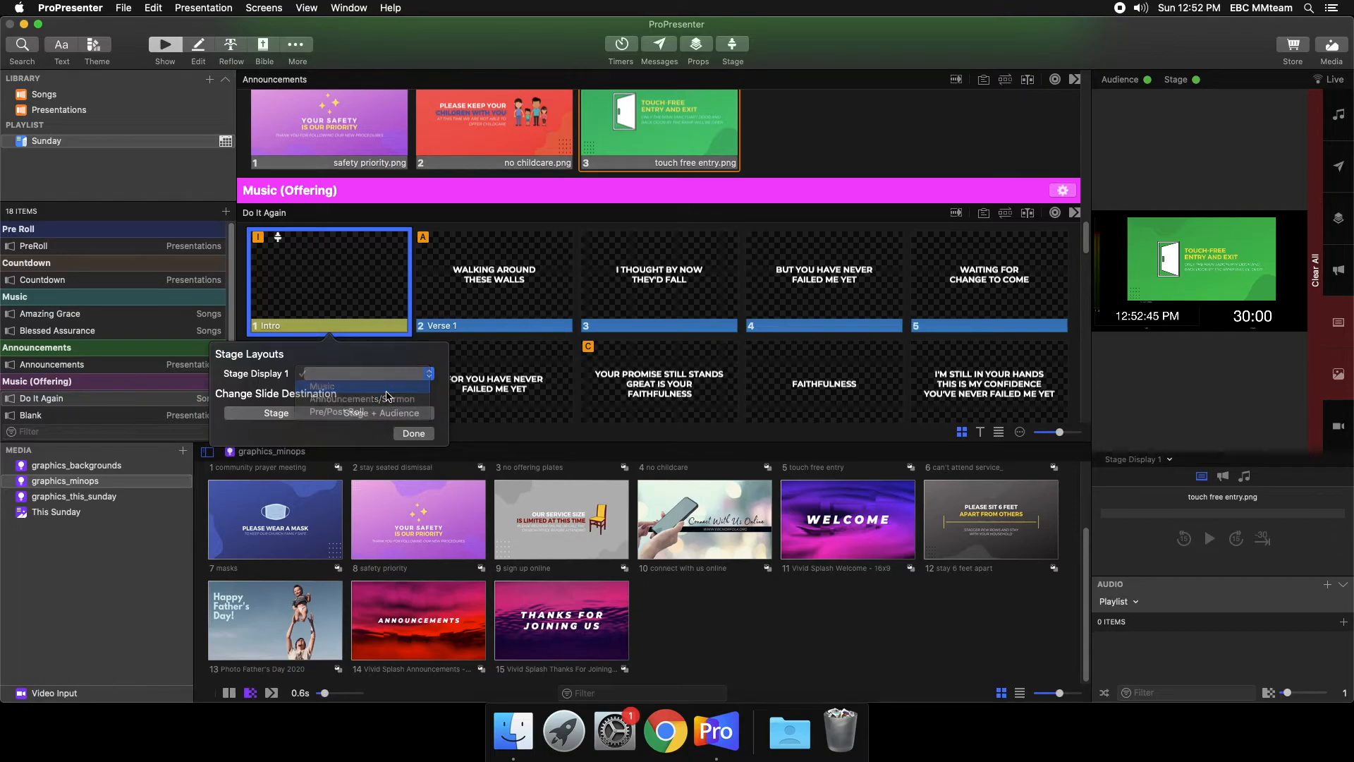
pyautogui.click(414, 433)
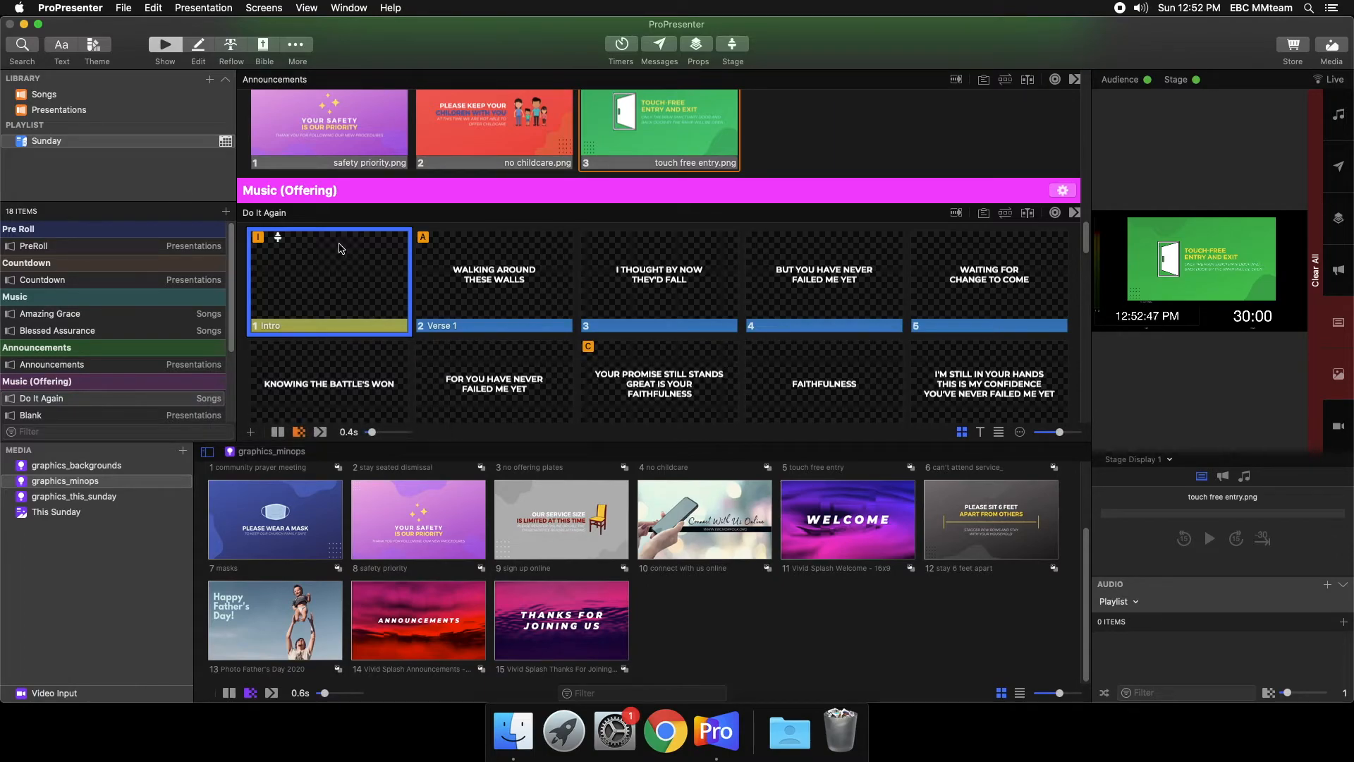
# - Add a Stage action to the Breaking Through the Darkness title slide that sets Stage Display 1 to the Announcements/Sermon layout
pyautogui.scroll(-15, 518, 250)
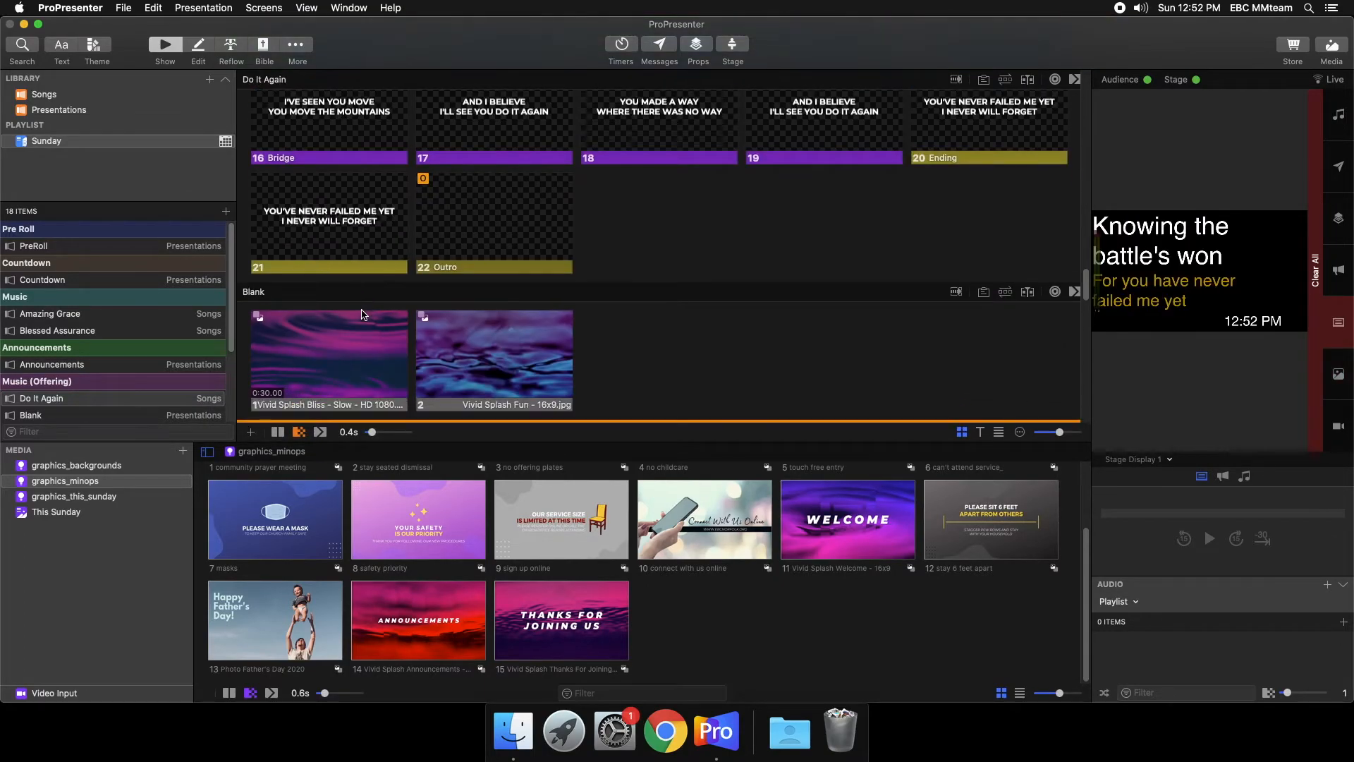
pyautogui.scroll(-2, 362, 315)
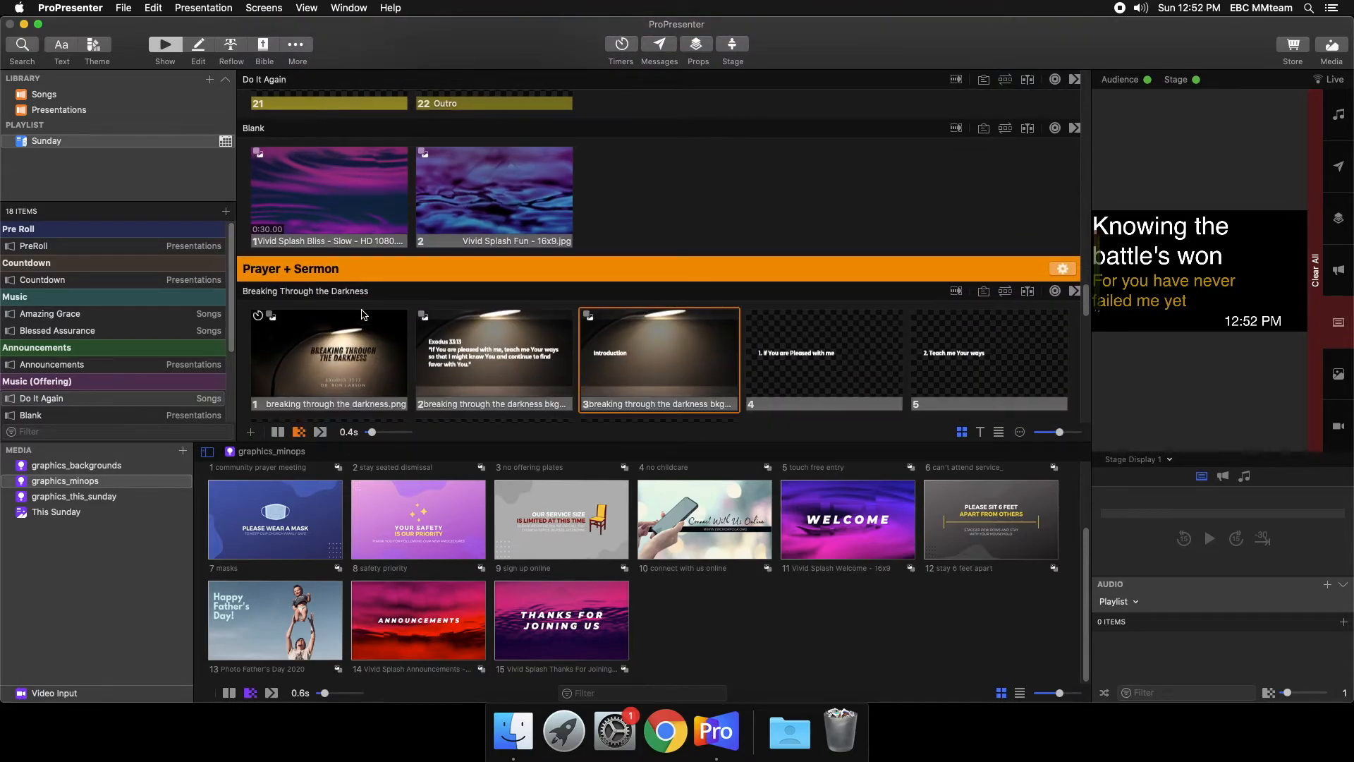
pyautogui.scroll(-2, 362, 314)
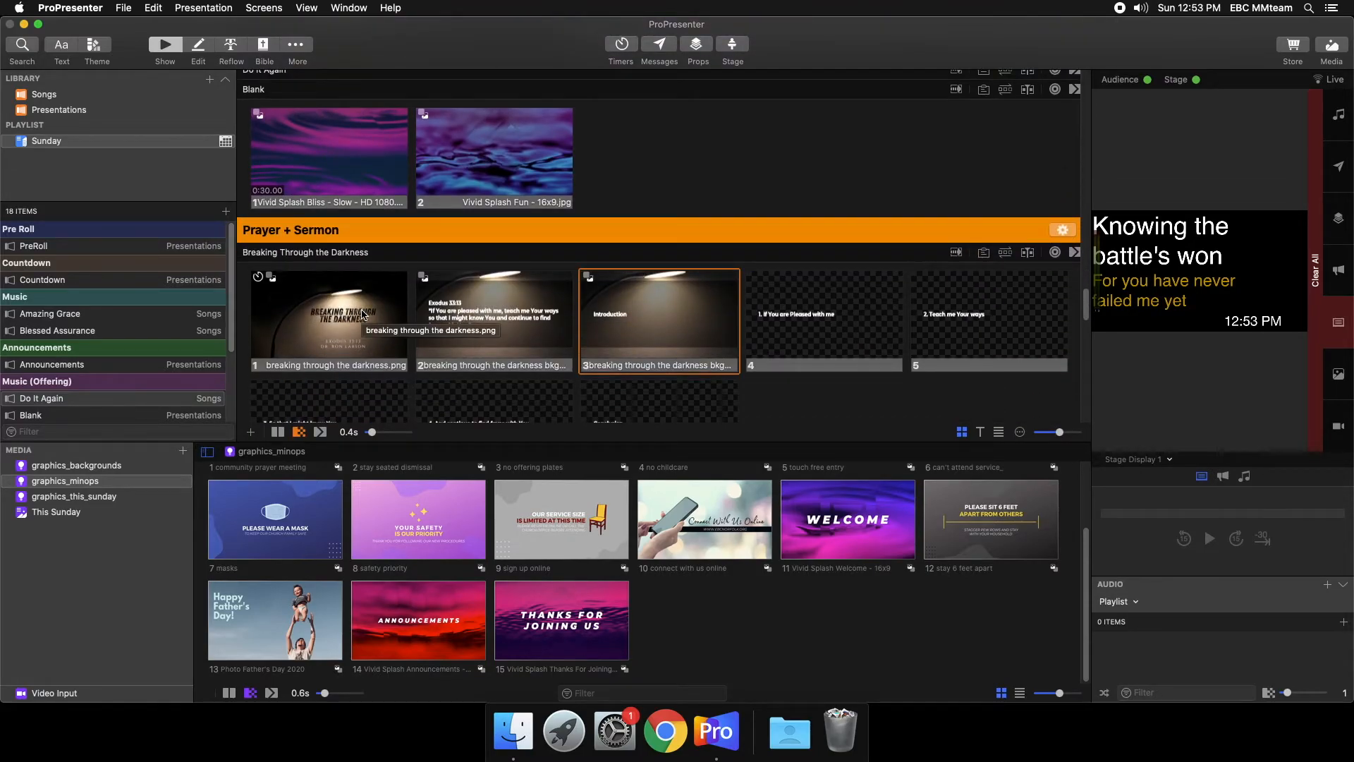
pyautogui.rightClick(361, 314)
pyautogui.moveTo(471, 450)
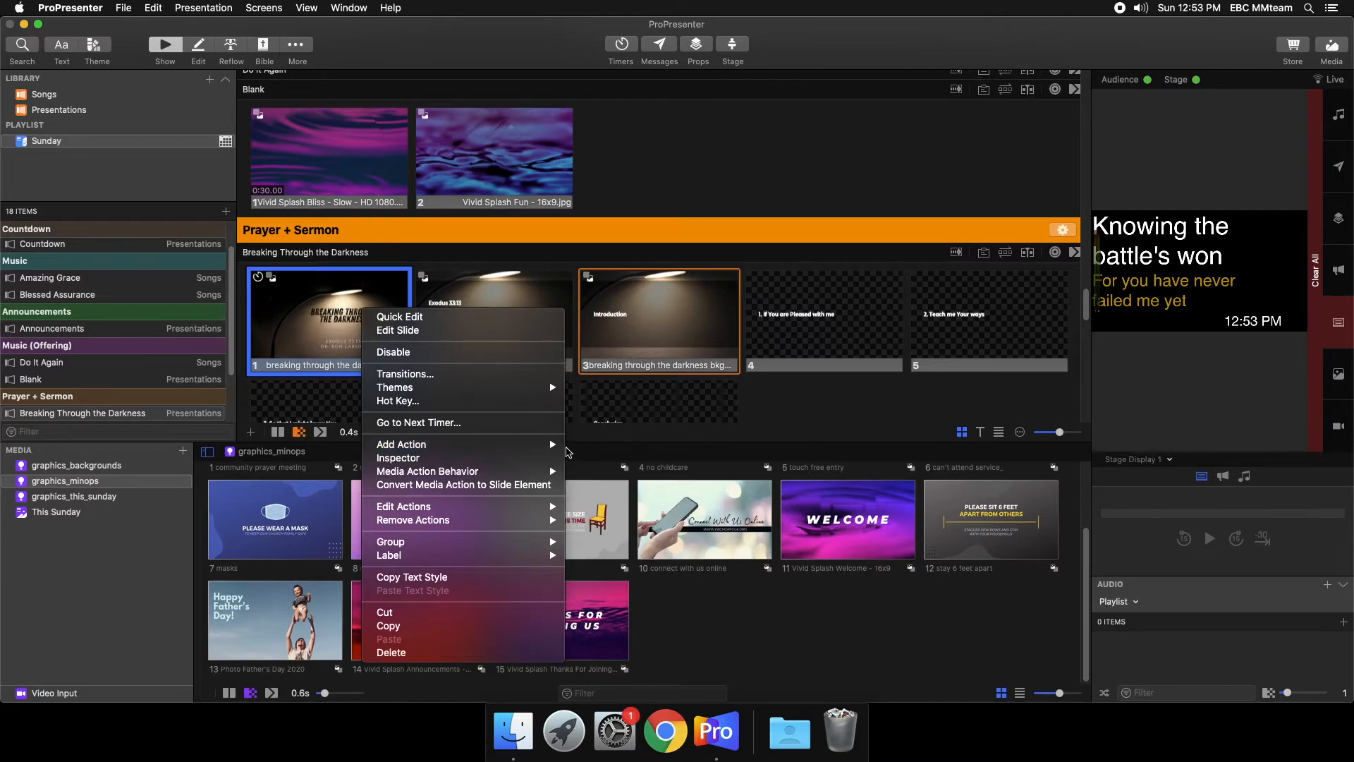
pyautogui.click(626, 472)
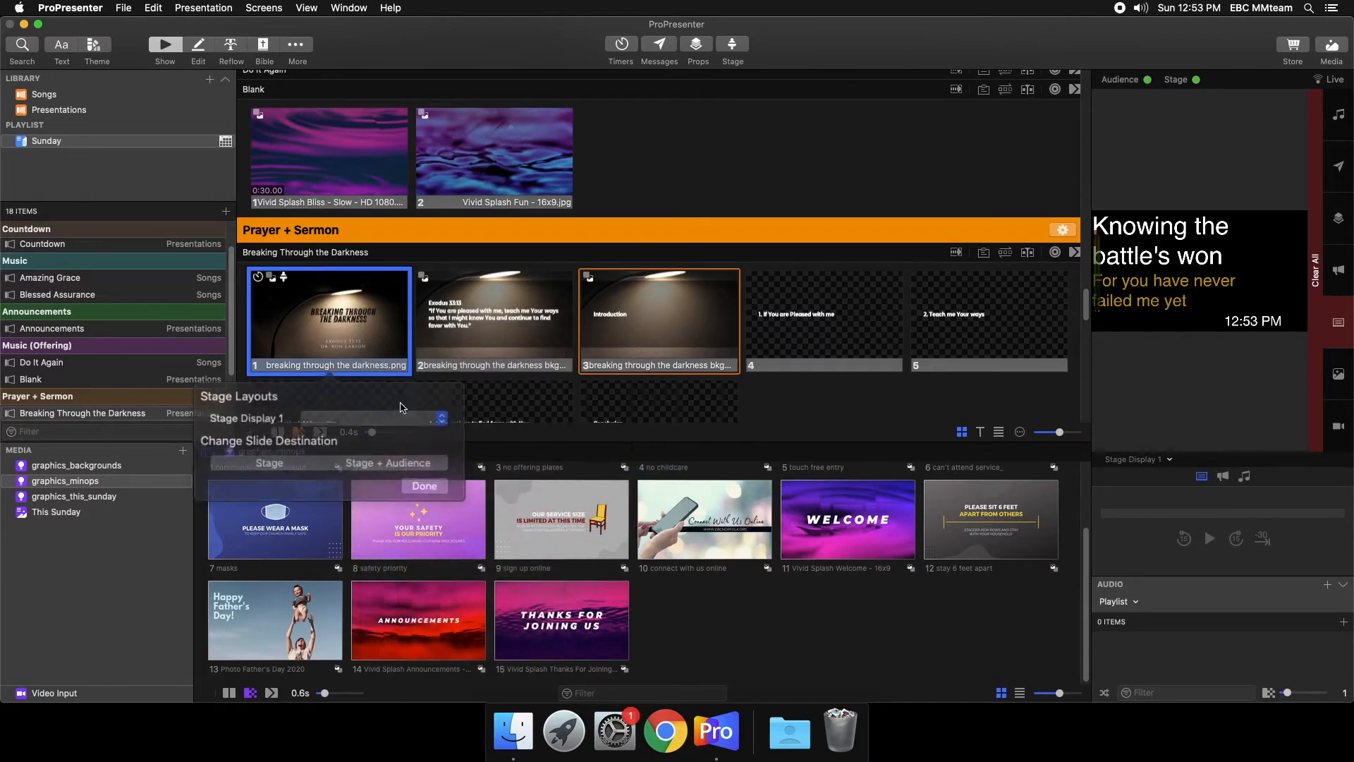
pyautogui.click(350, 415)
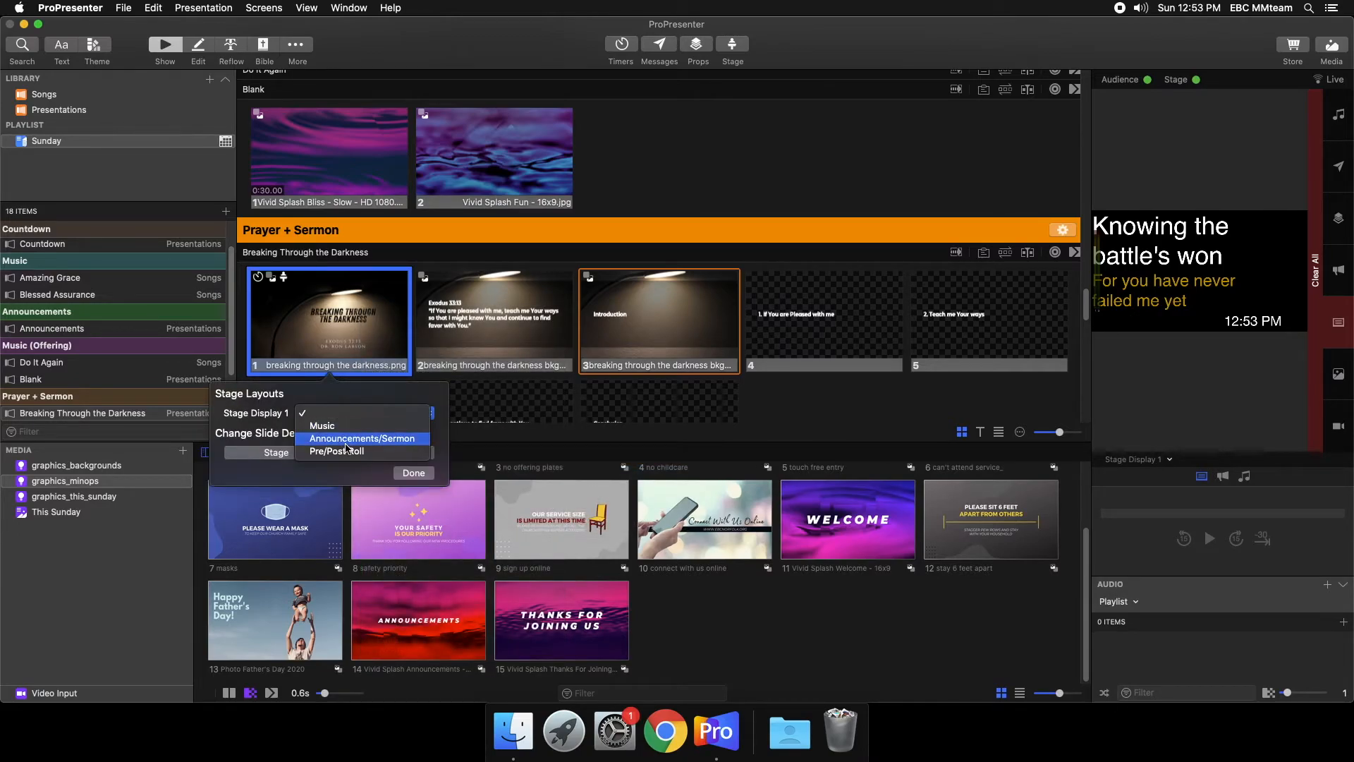
pyautogui.click(356, 438)
pyautogui.click(414, 473)
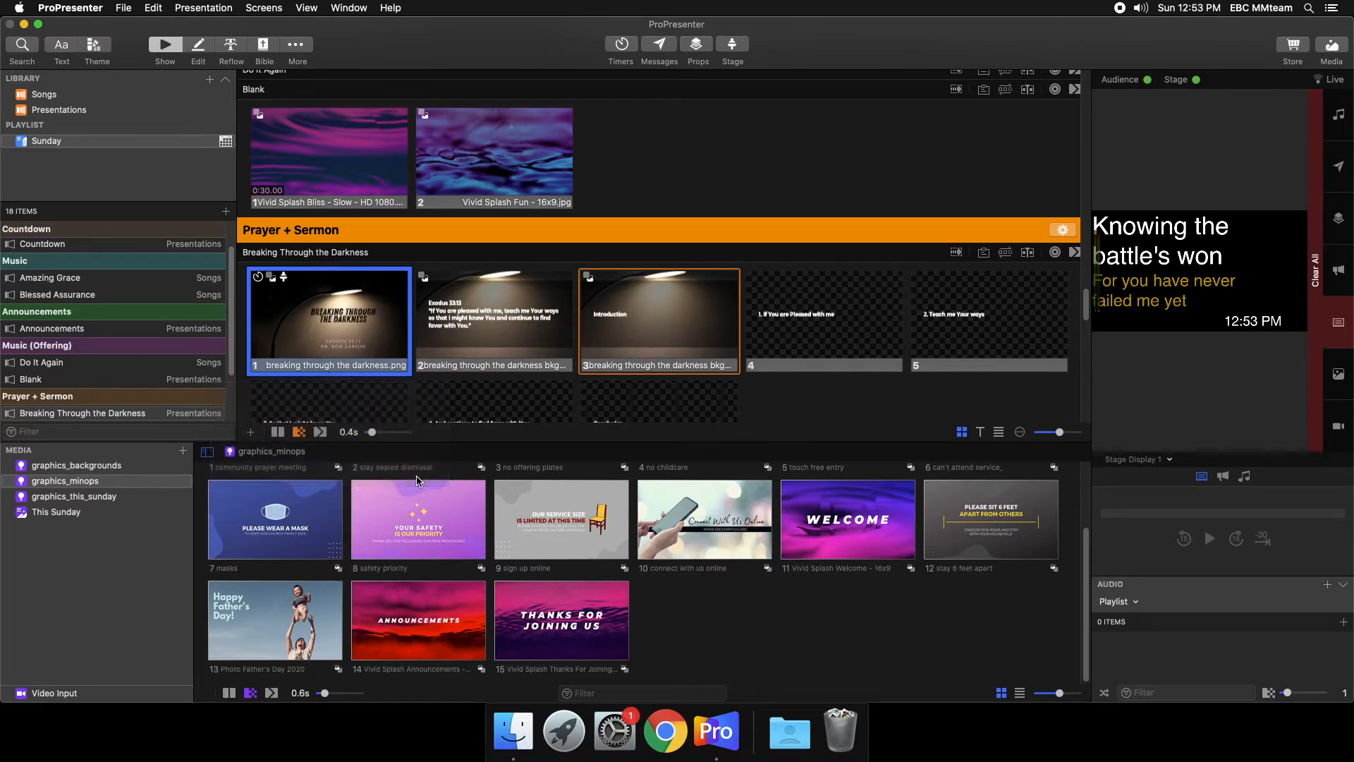
# - Run the Breaking Through the Darkness slides live from the title through slide 7 to check the sermon layout on the stage display
pyautogui.click(377, 343)
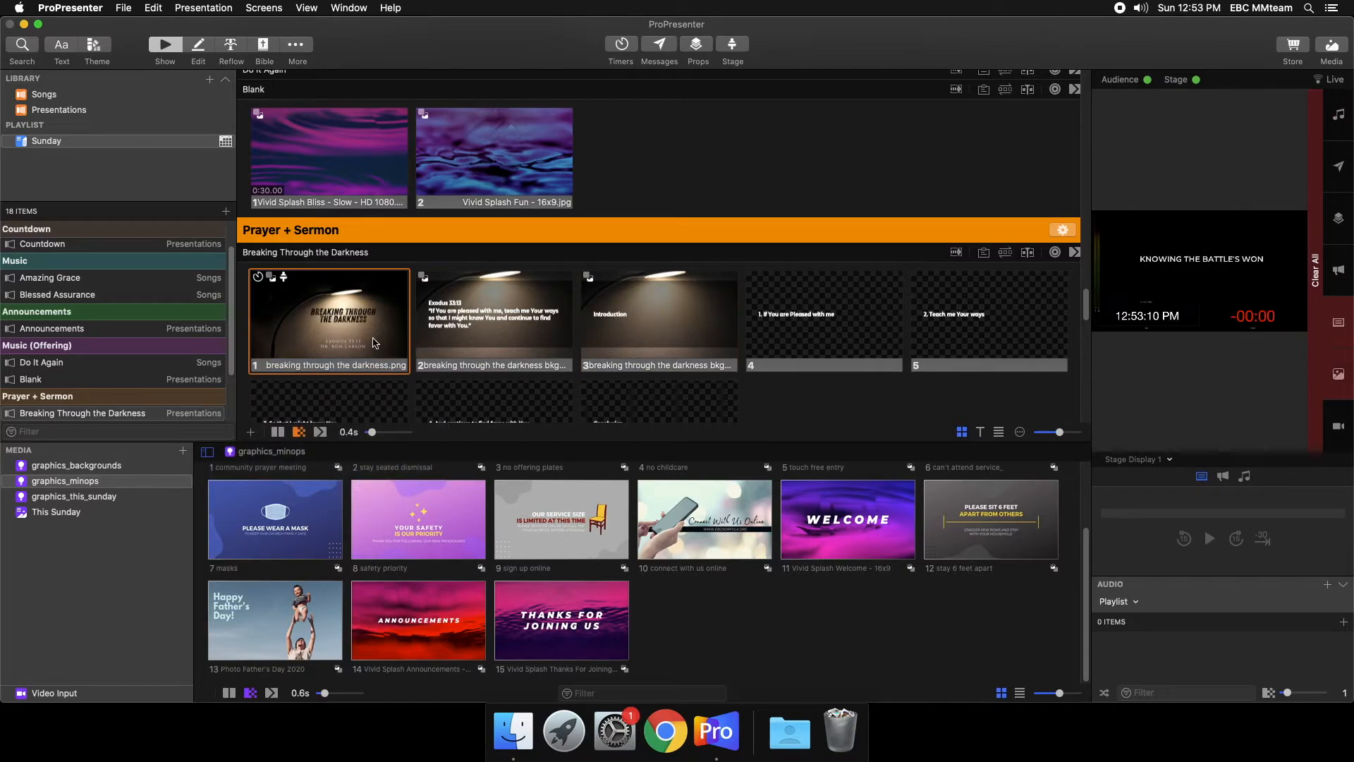
pyautogui.click(480, 335)
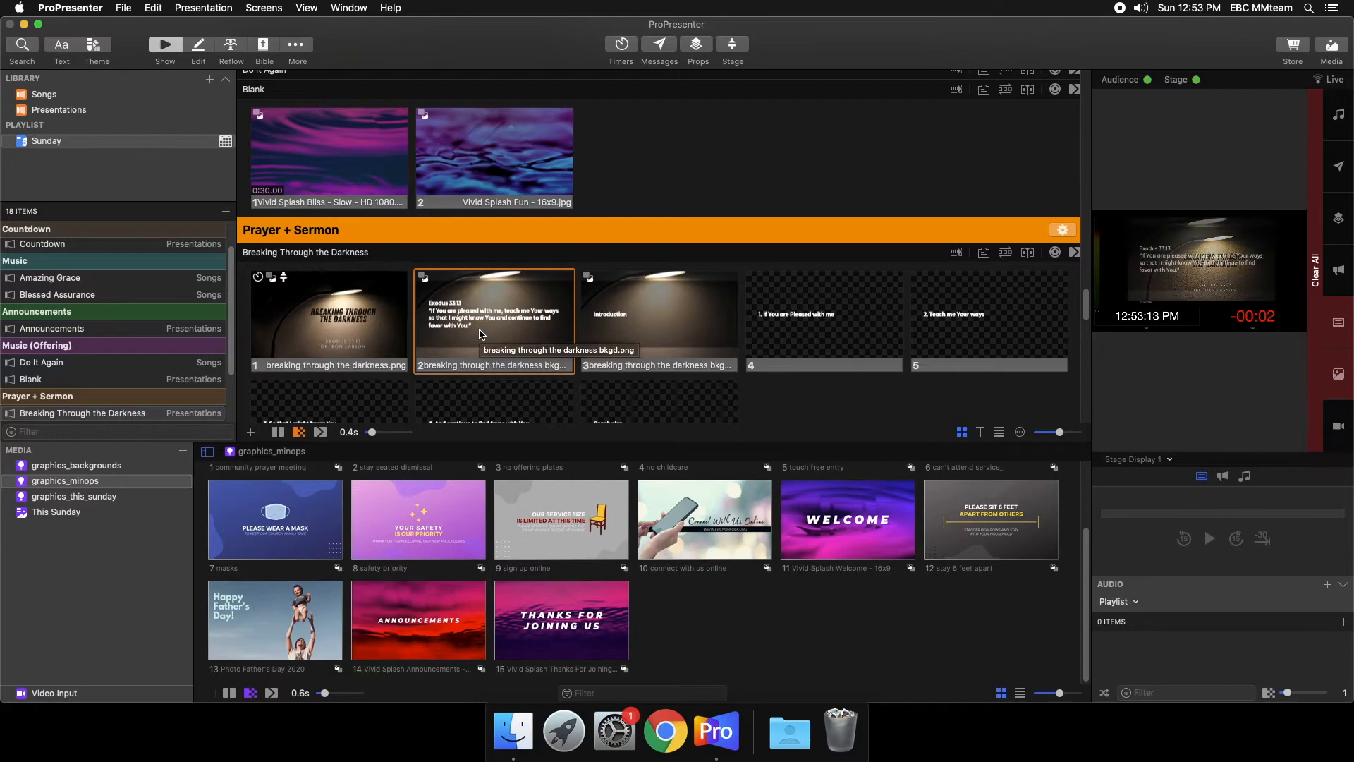
pyautogui.click(299, 312)
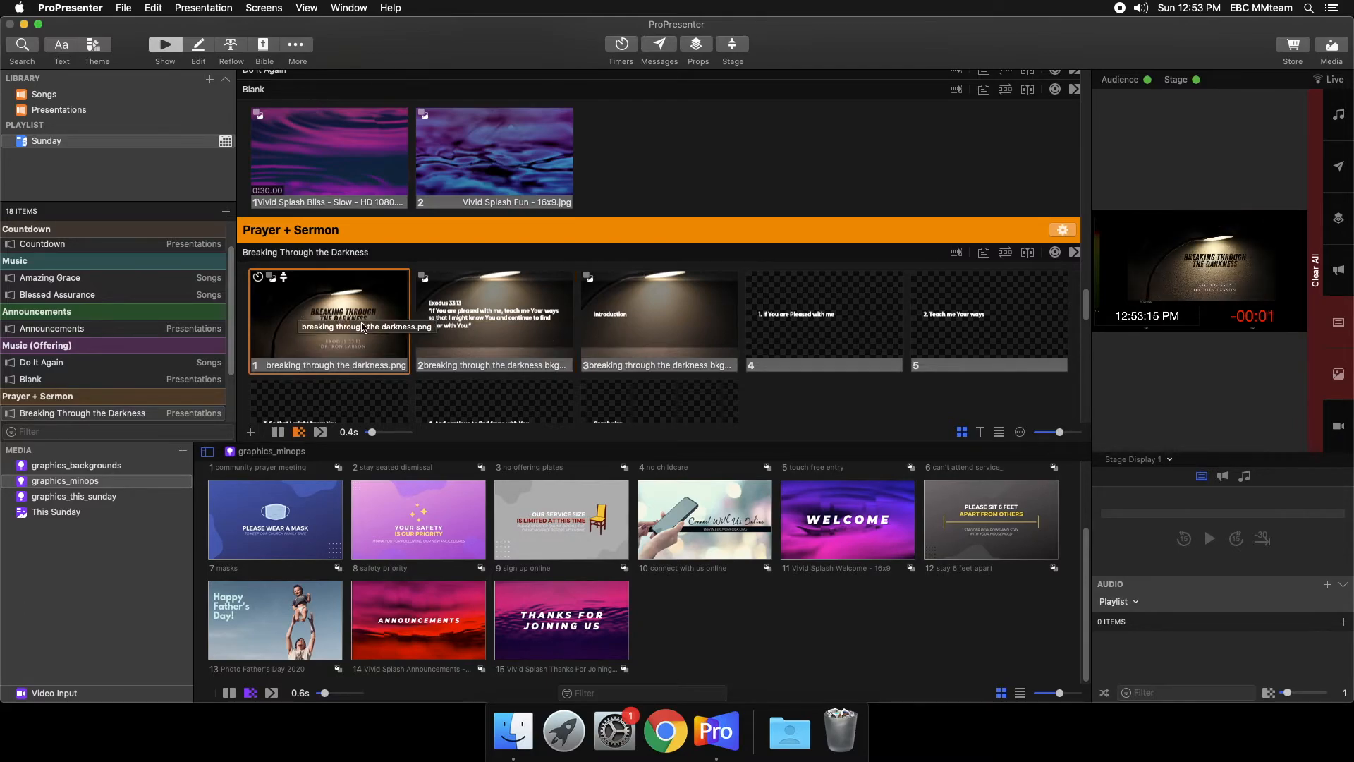
pyautogui.click(452, 322)
pyautogui.click(660, 324)
pyautogui.click(840, 331)
pyautogui.click(998, 336)
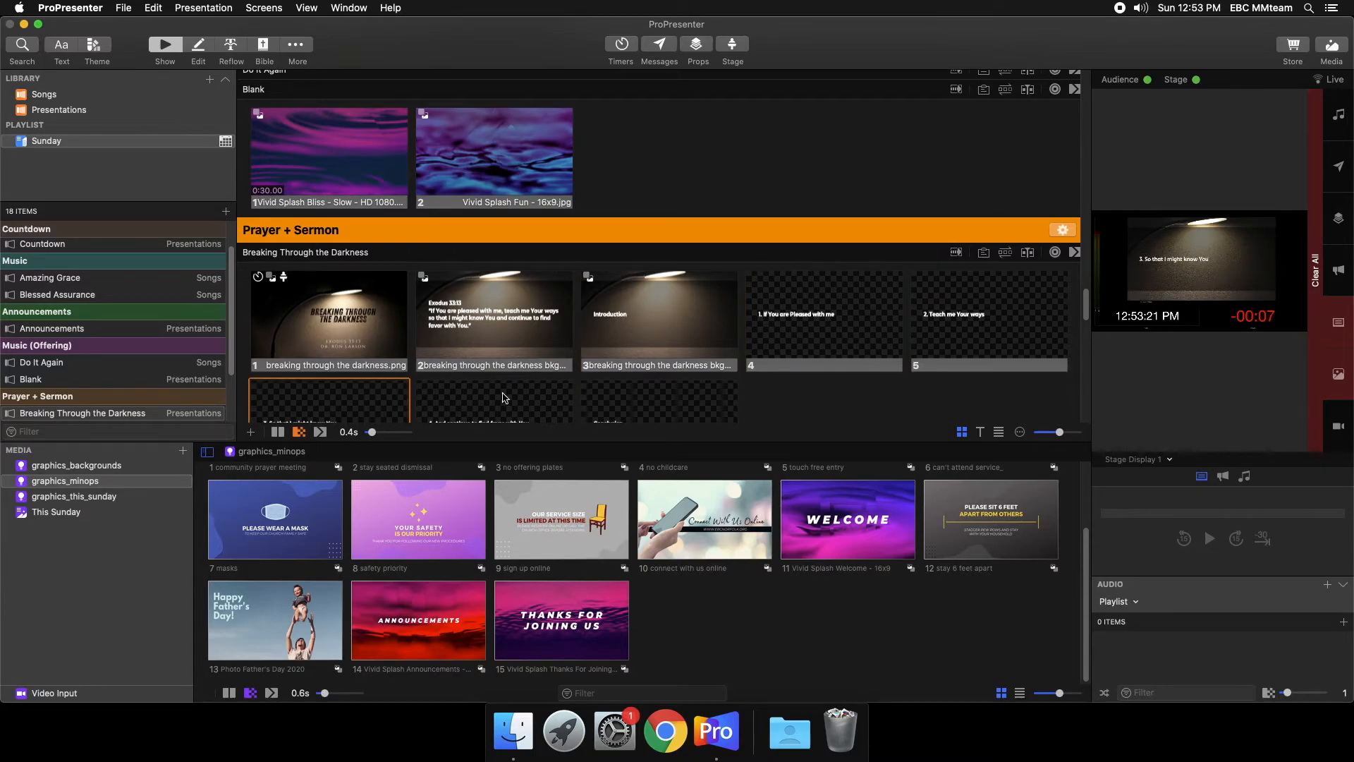
pyautogui.click(504, 397)
# - Add a Stage action to the Christ Is Risen Intro slide that sets Stage Display 1 to the Music layout
pyautogui.scroll(-10, 505, 397)
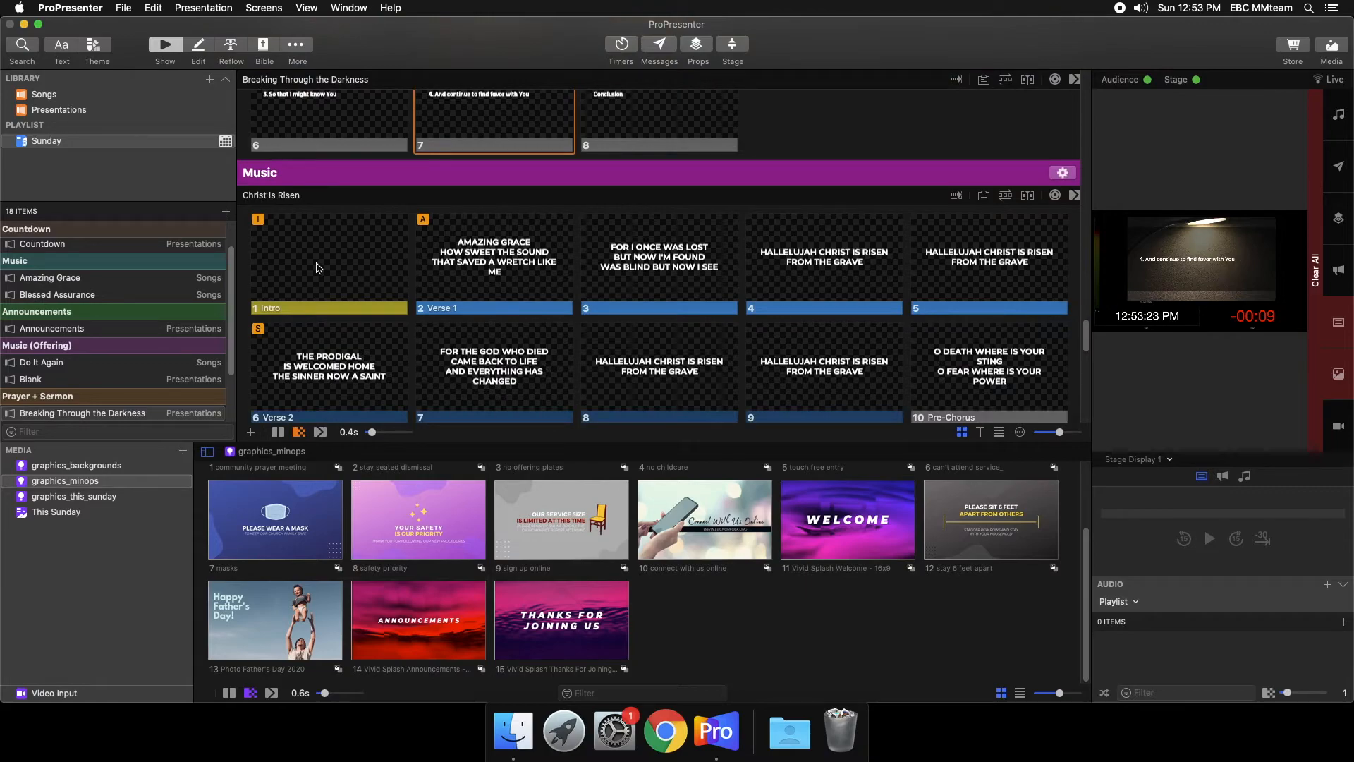
pyautogui.rightClick(317, 269)
pyautogui.click(325, 269)
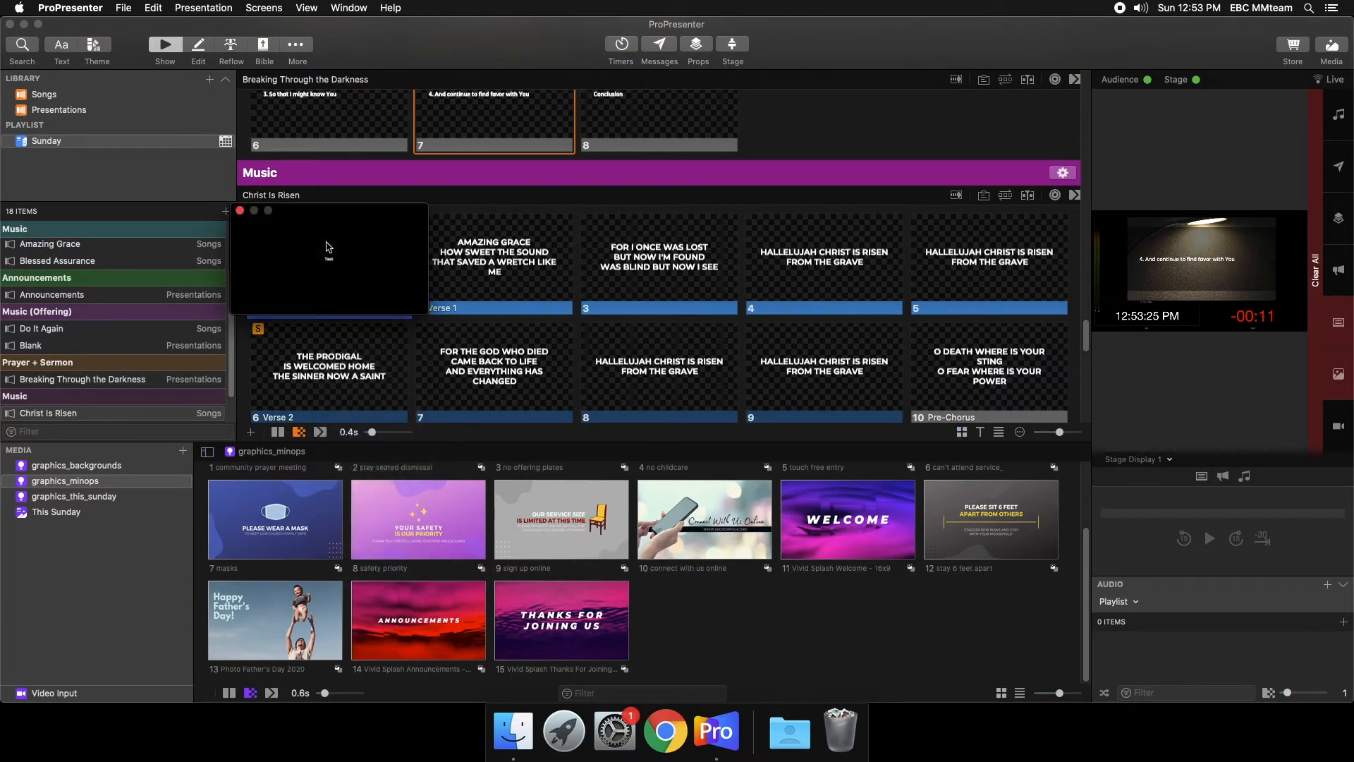
pyautogui.click(240, 210)
pyautogui.rightClick(277, 272)
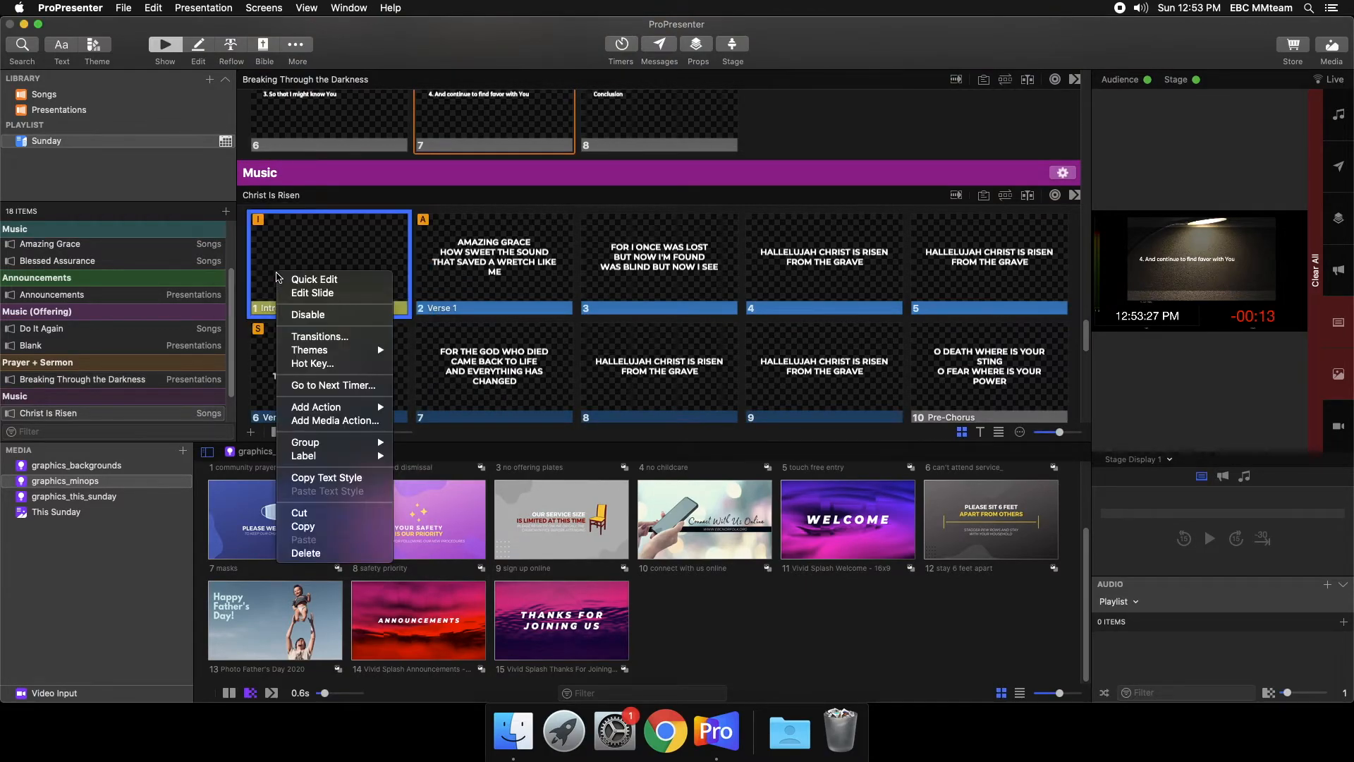
pyautogui.moveTo(340, 443)
pyautogui.moveTo(359, 408)
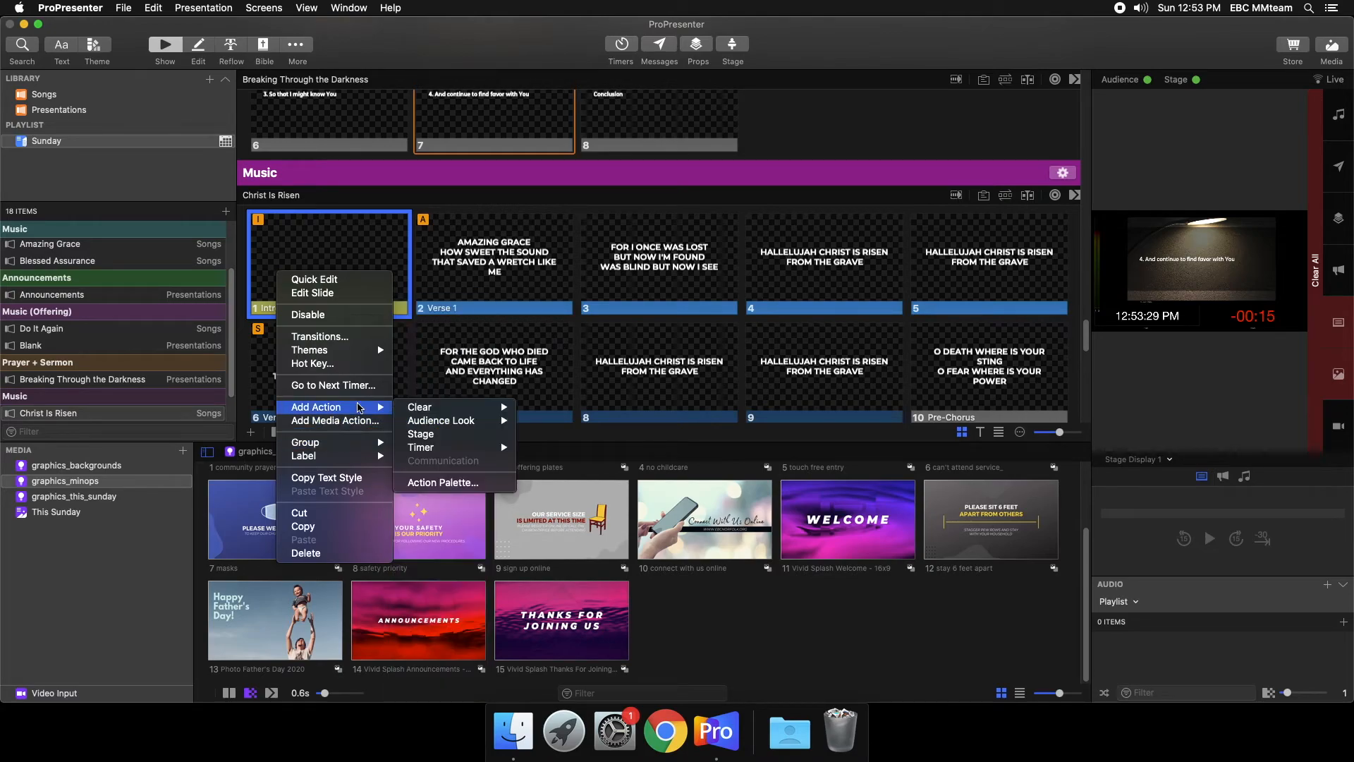
pyautogui.click(439, 435)
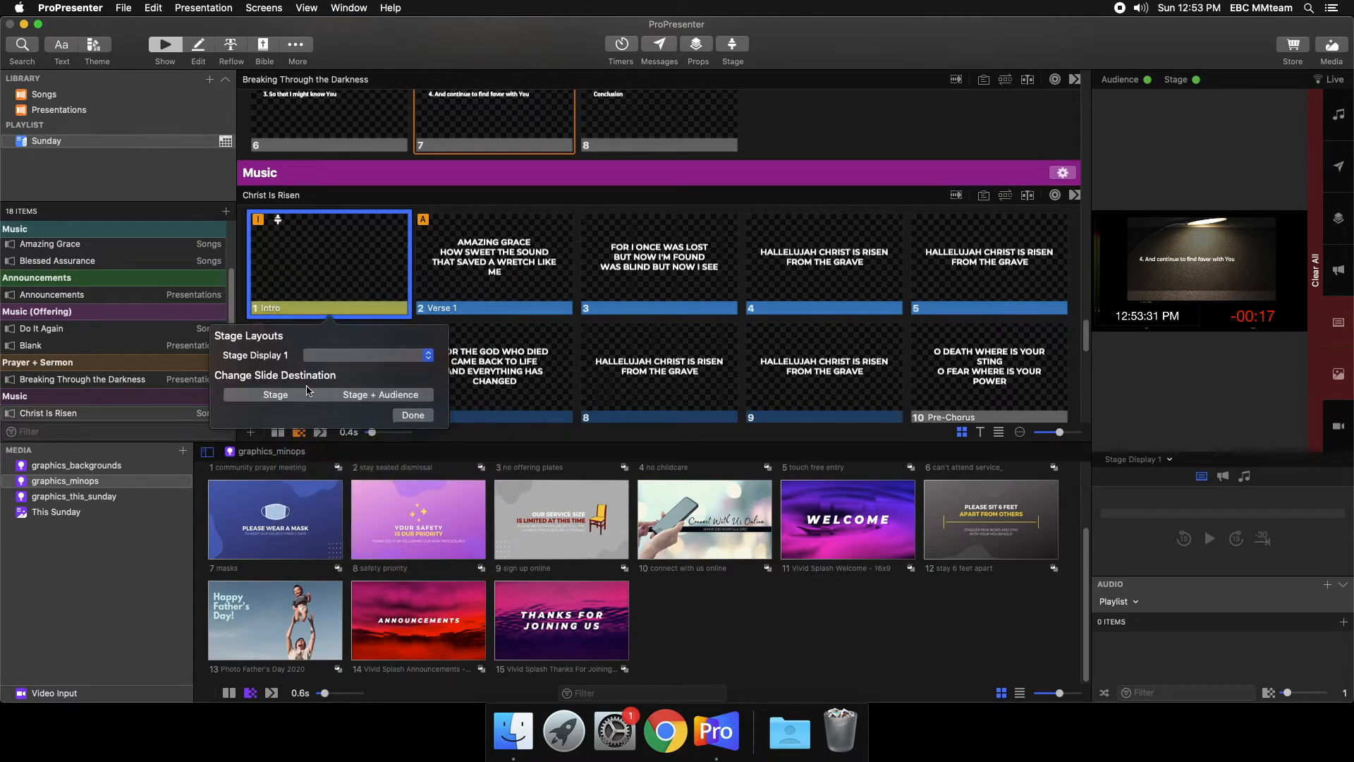
pyautogui.click(333, 357)
pyautogui.click(335, 367)
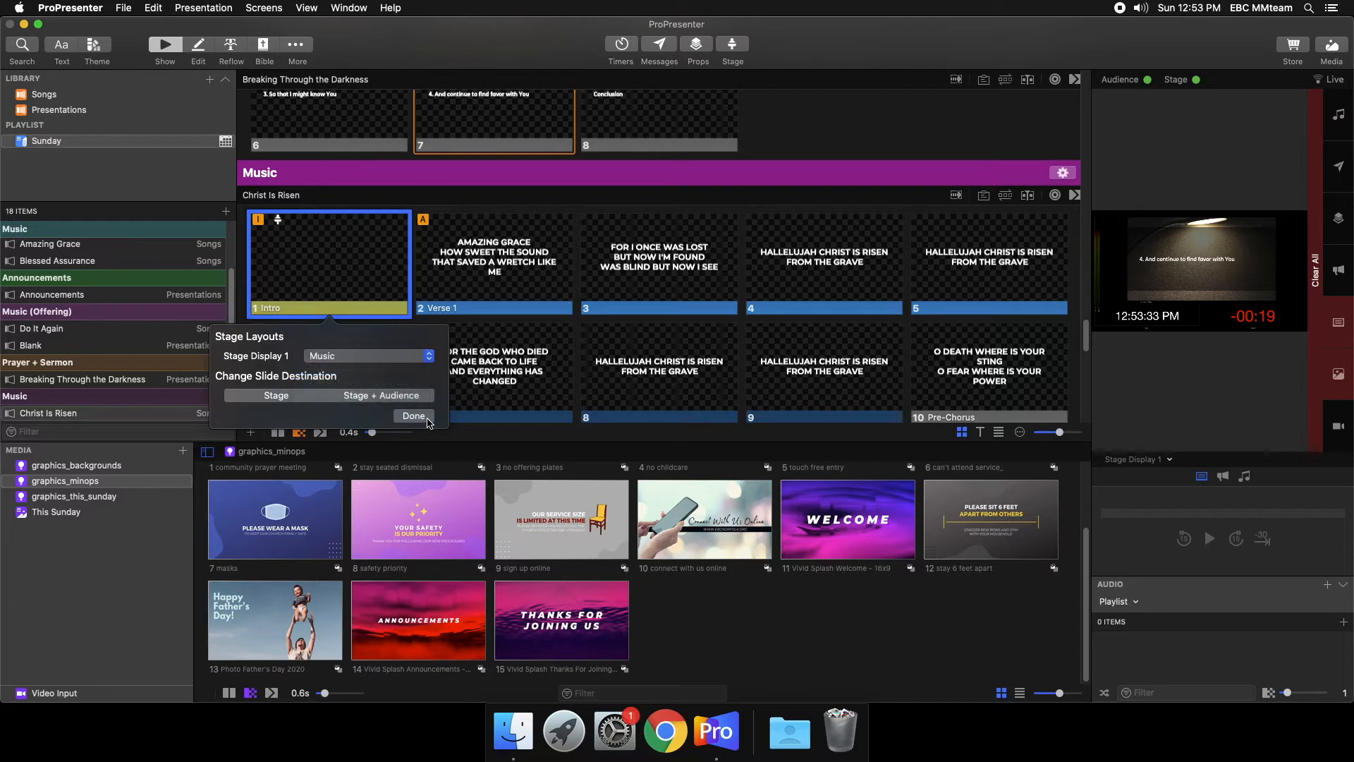
pyautogui.click(413, 416)
# - Add a Stage action to the first PostRoll slide that sets Stage Display 1 to the Pre/Post Roll layout
pyautogui.scroll(-5, 361, 305)
pyautogui.scroll(-8, 362, 305)
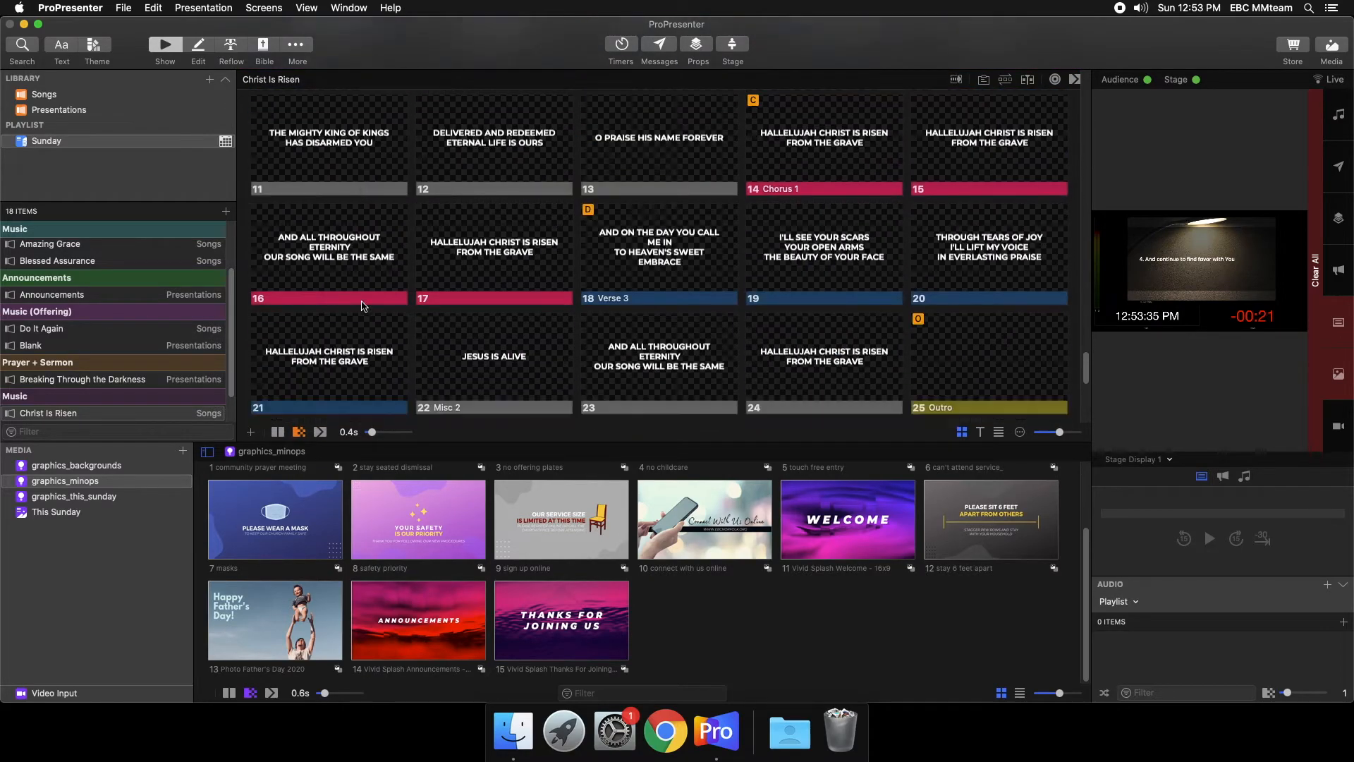
pyautogui.rightClick(293, 339)
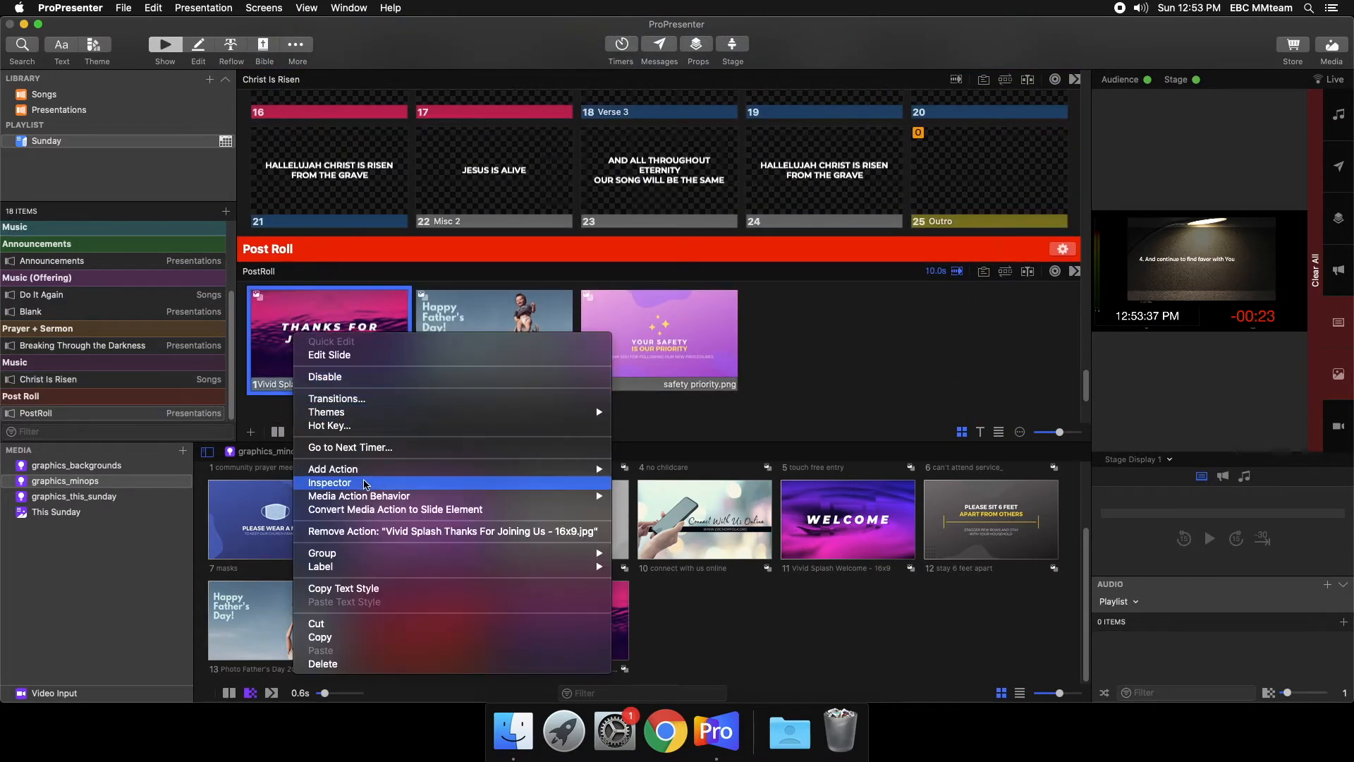
pyautogui.moveTo(374, 471)
pyautogui.click(703, 498)
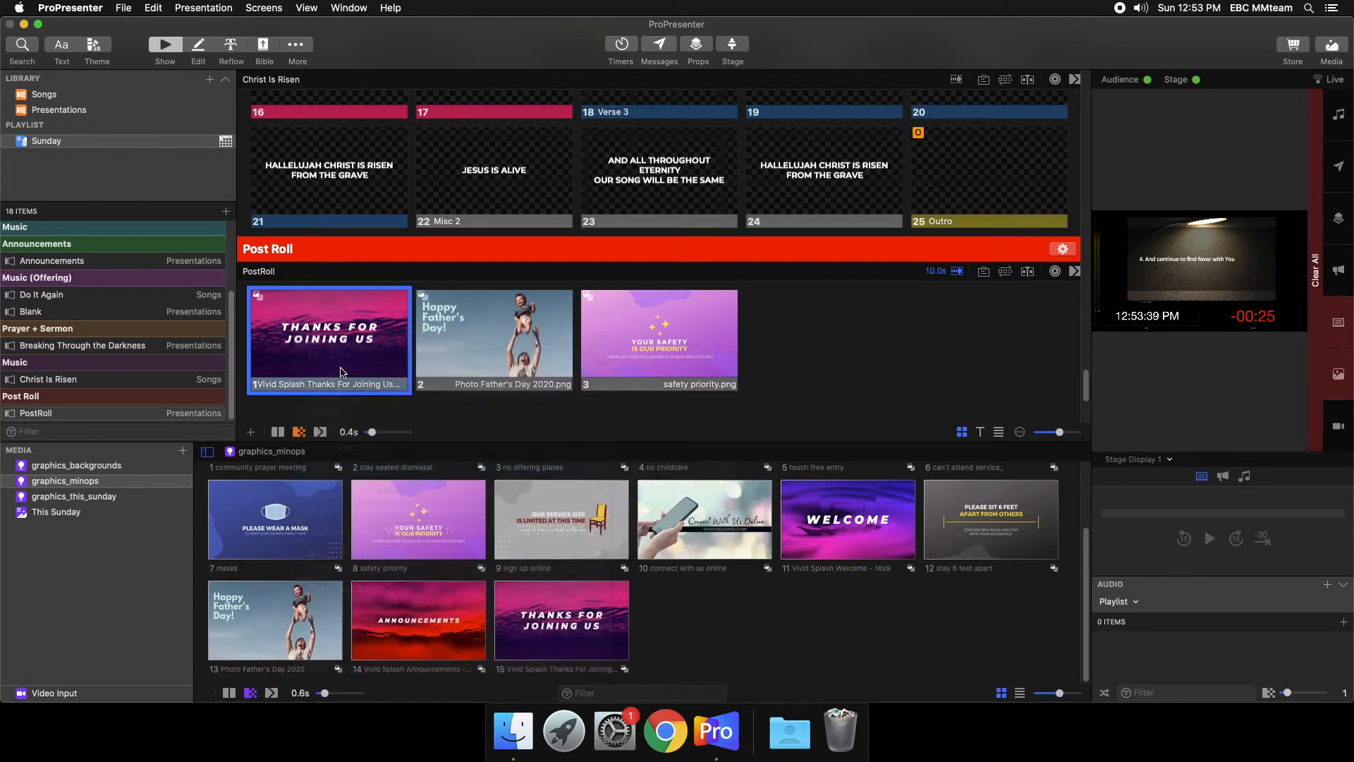
pyautogui.click(361, 431)
pyautogui.click(337, 470)
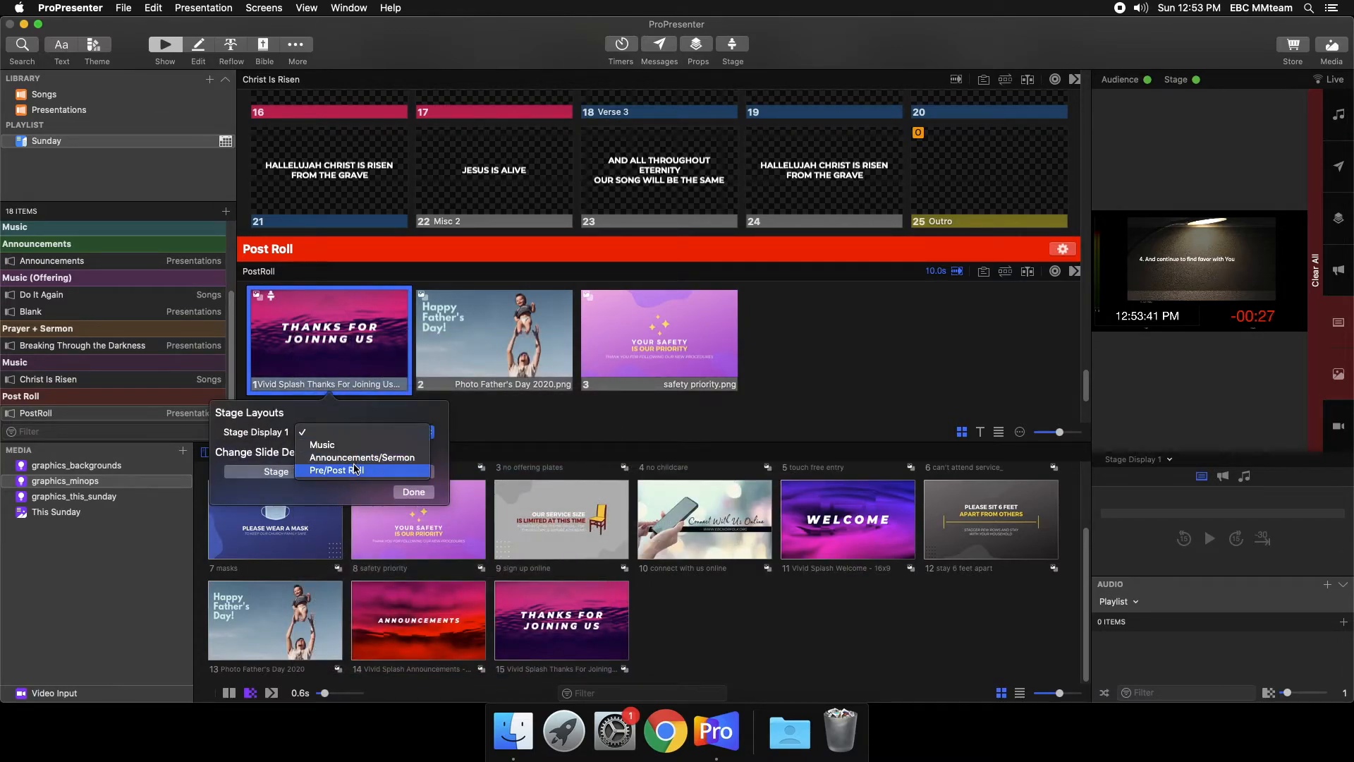
pyautogui.click(413, 492)
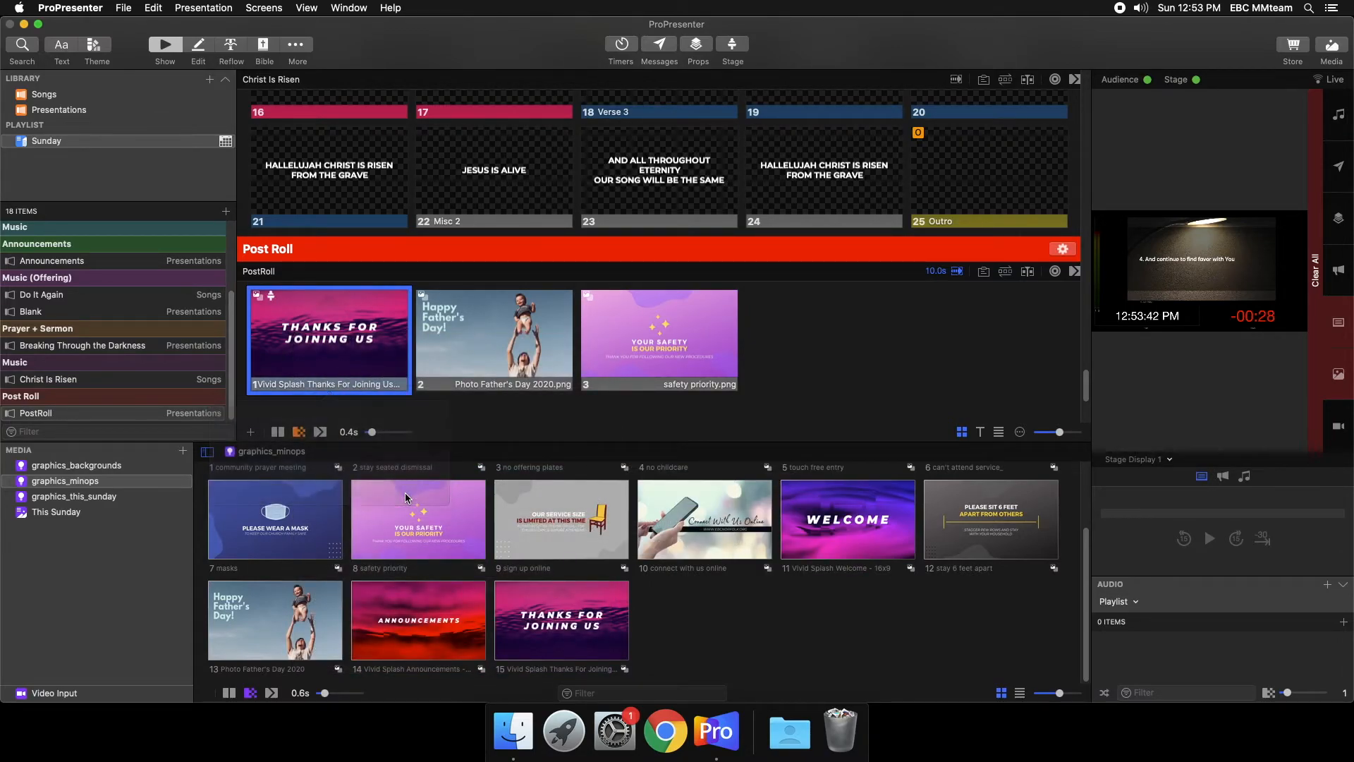
pyautogui.click(514, 310)
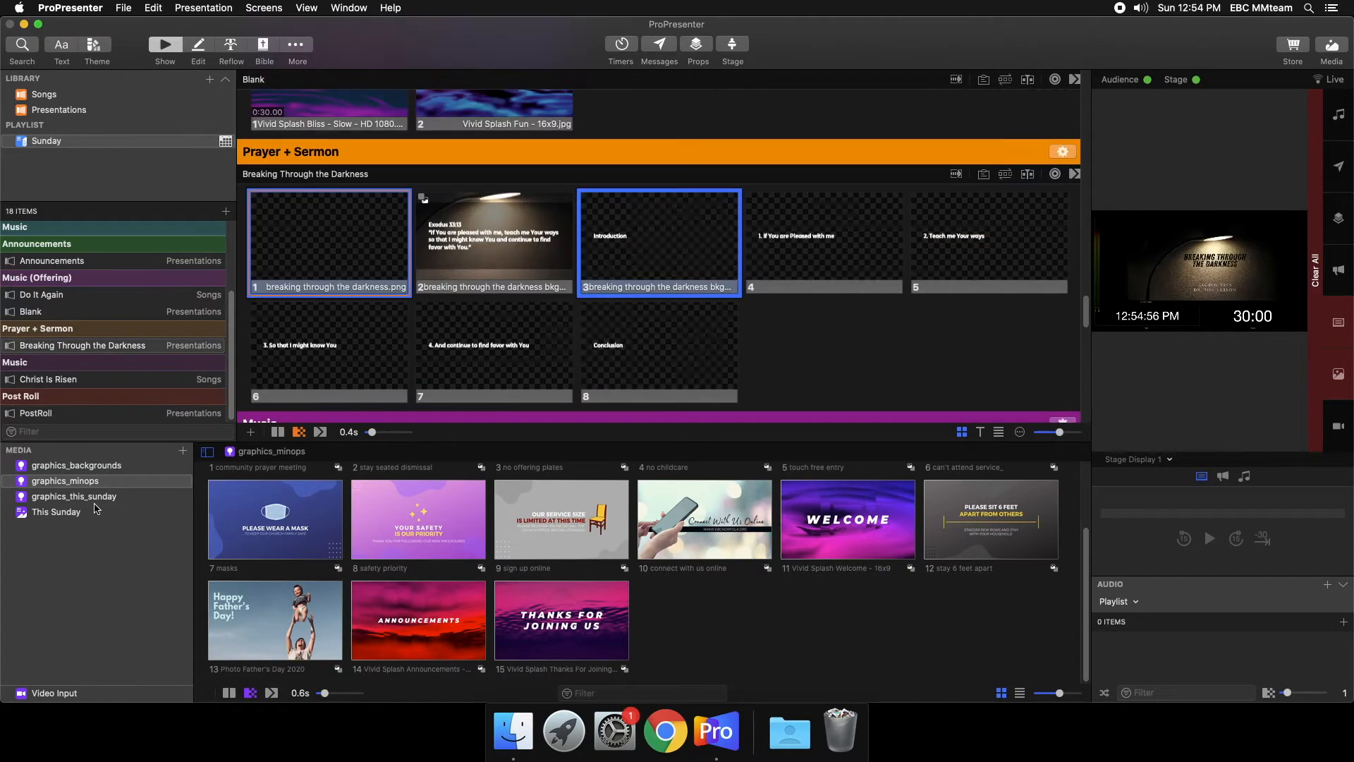
# - Place the breaking through the darkness graphic from graphics_this_sunday on slide 1 of the Breaking Through the Darkness presentation
pyautogui.click(97, 498)
pyautogui.moveTo(257, 533); pyautogui.dragTo(274, 243)
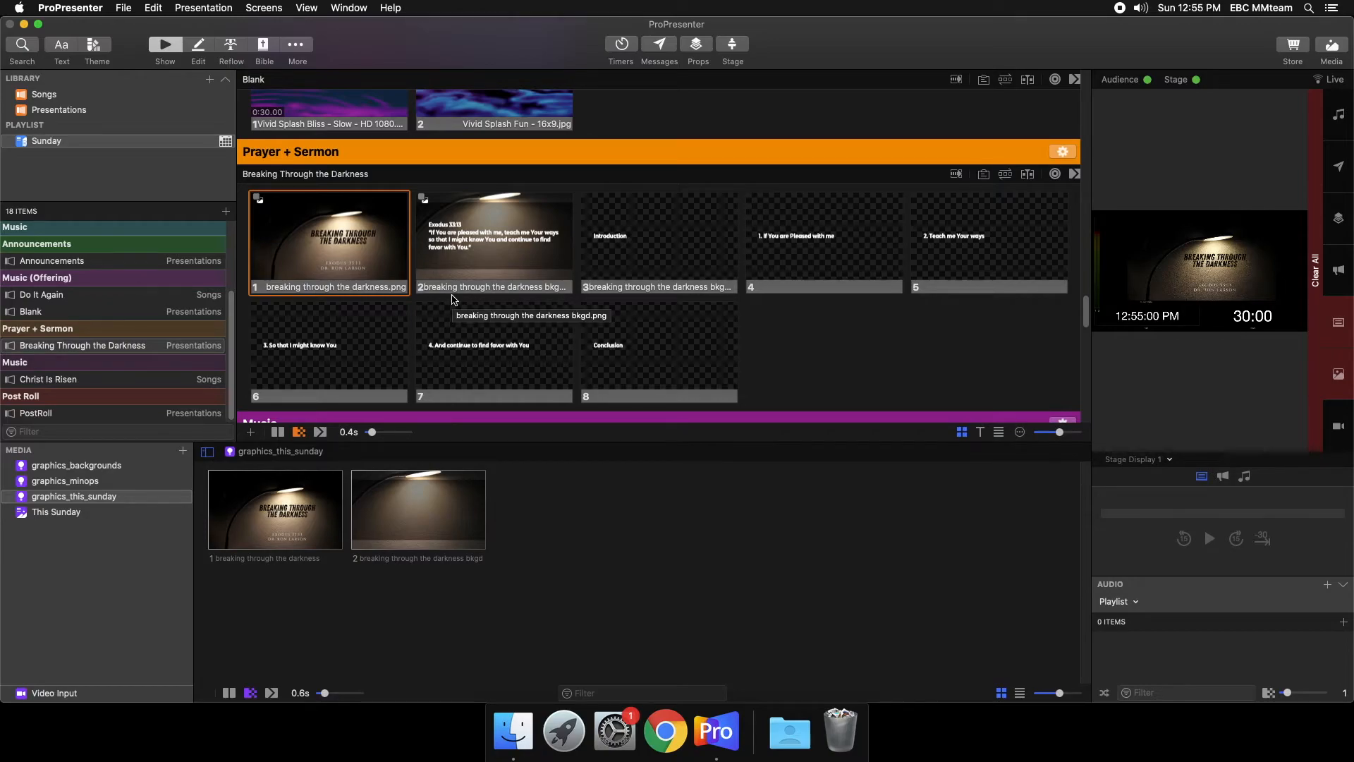
# - Browse the Songs library and view the slide groups of Christ Is Risen, Build My Life, Cornerstone and Everlasting God
pyautogui.scroll(15, 454, 299)
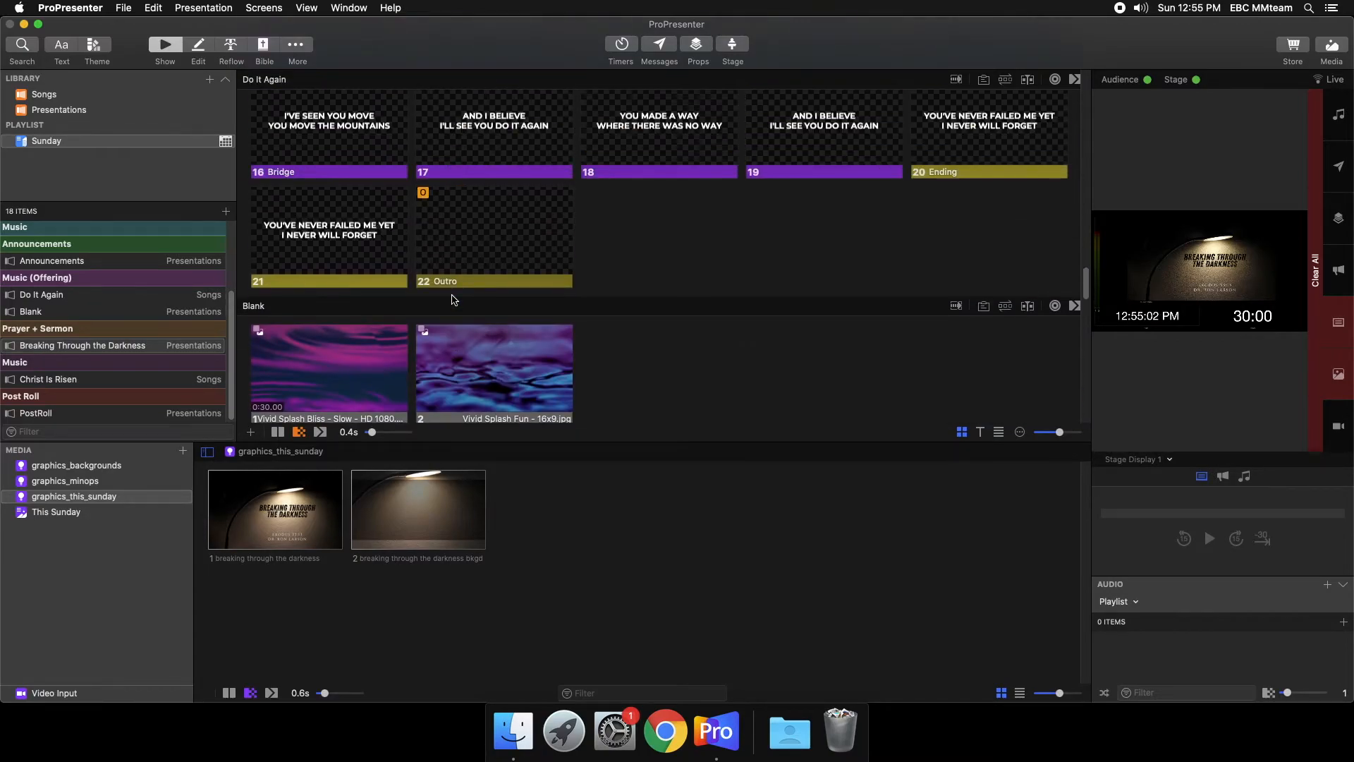
pyautogui.scroll(3, 453, 299)
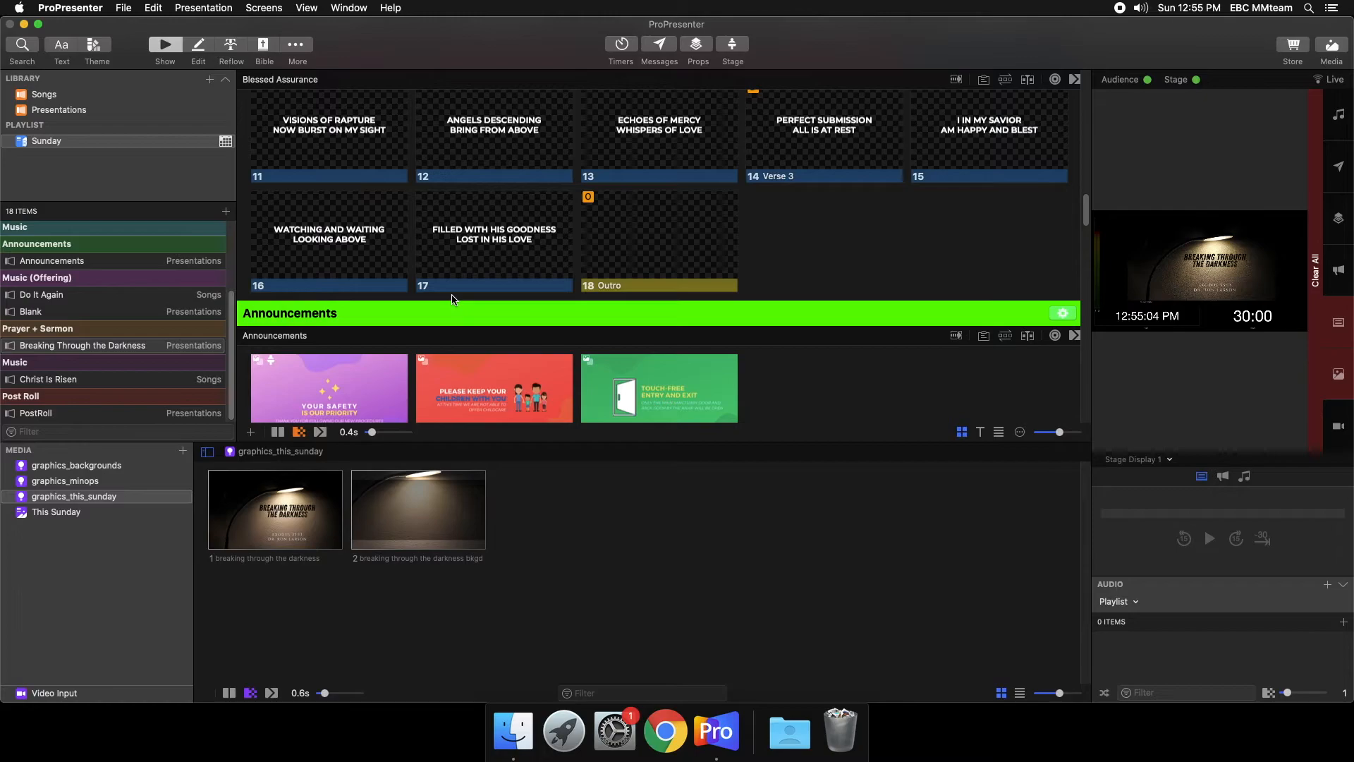
pyautogui.scroll(3, 426, 305)
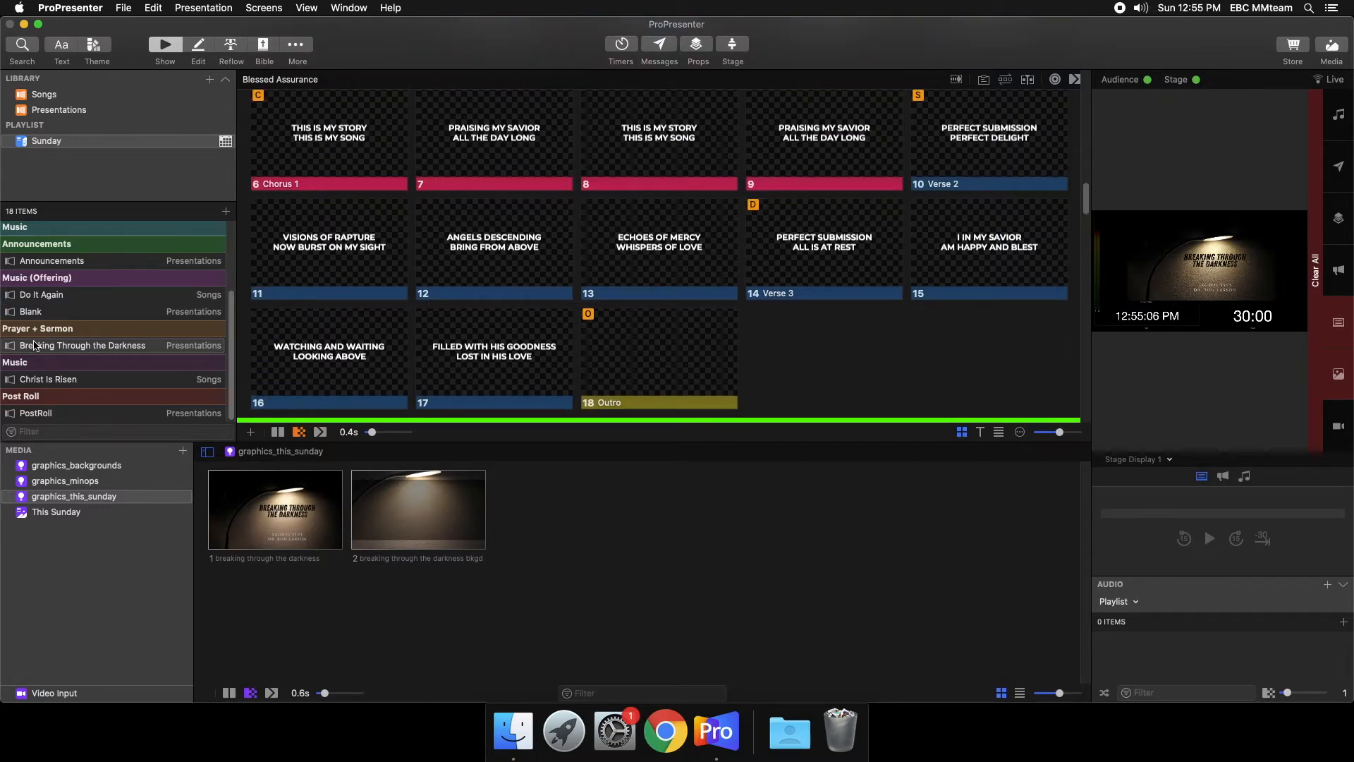
pyautogui.scroll(1, 65, 324)
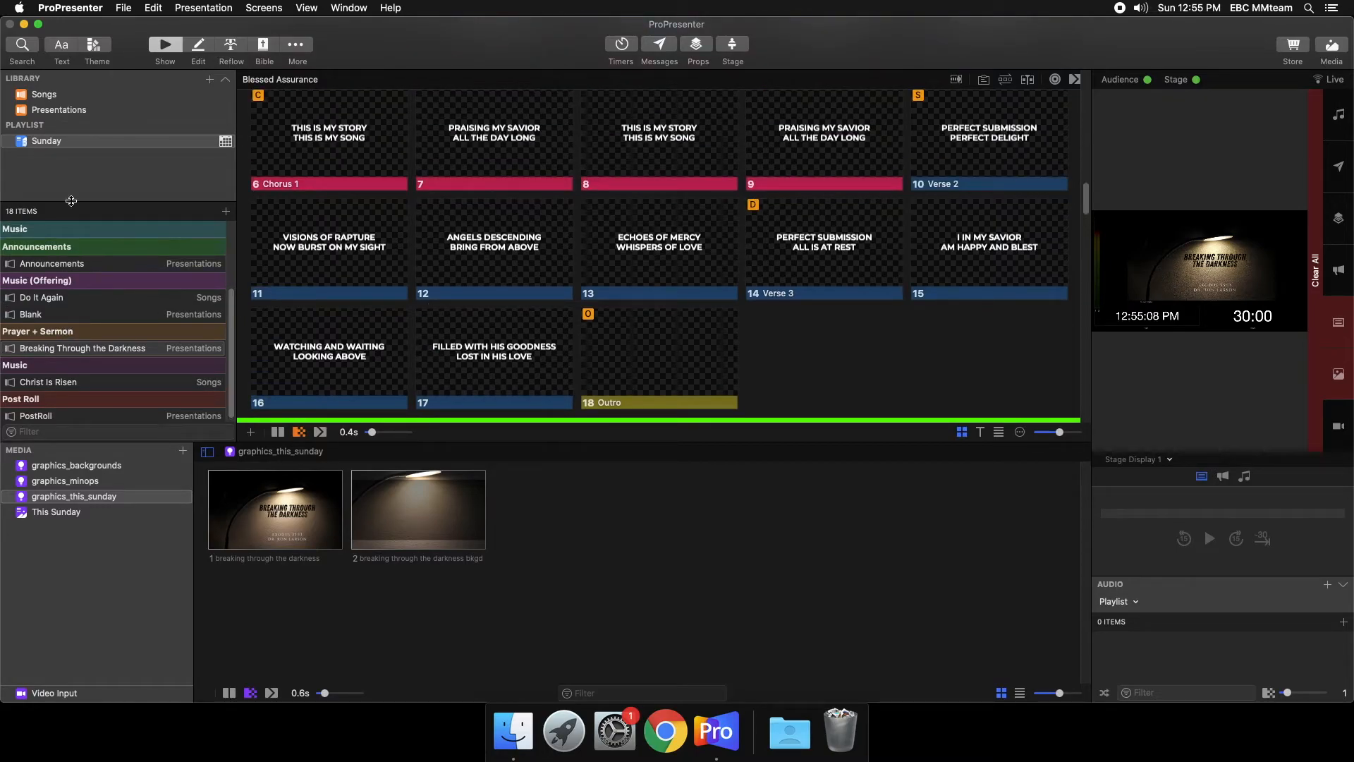
pyautogui.click(62, 95)
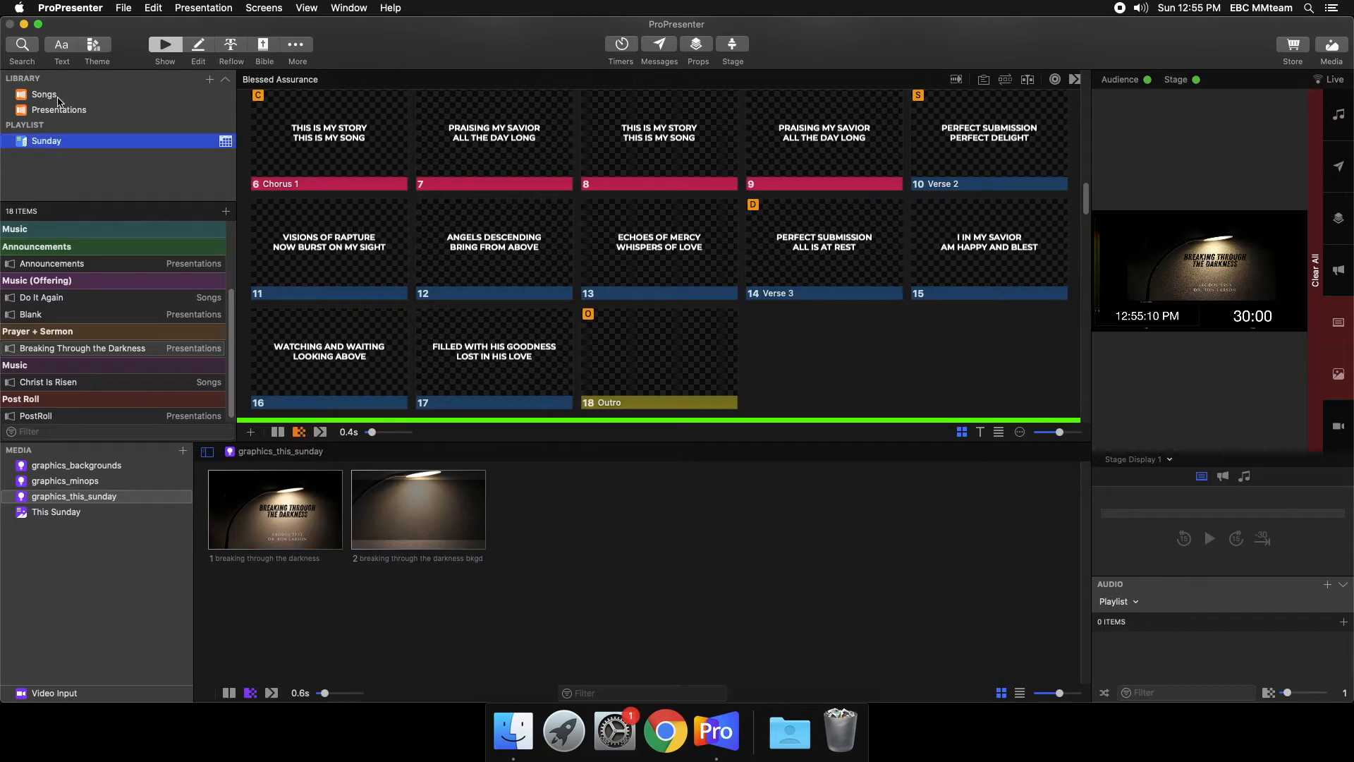
pyautogui.scroll(-1, 99, 292)
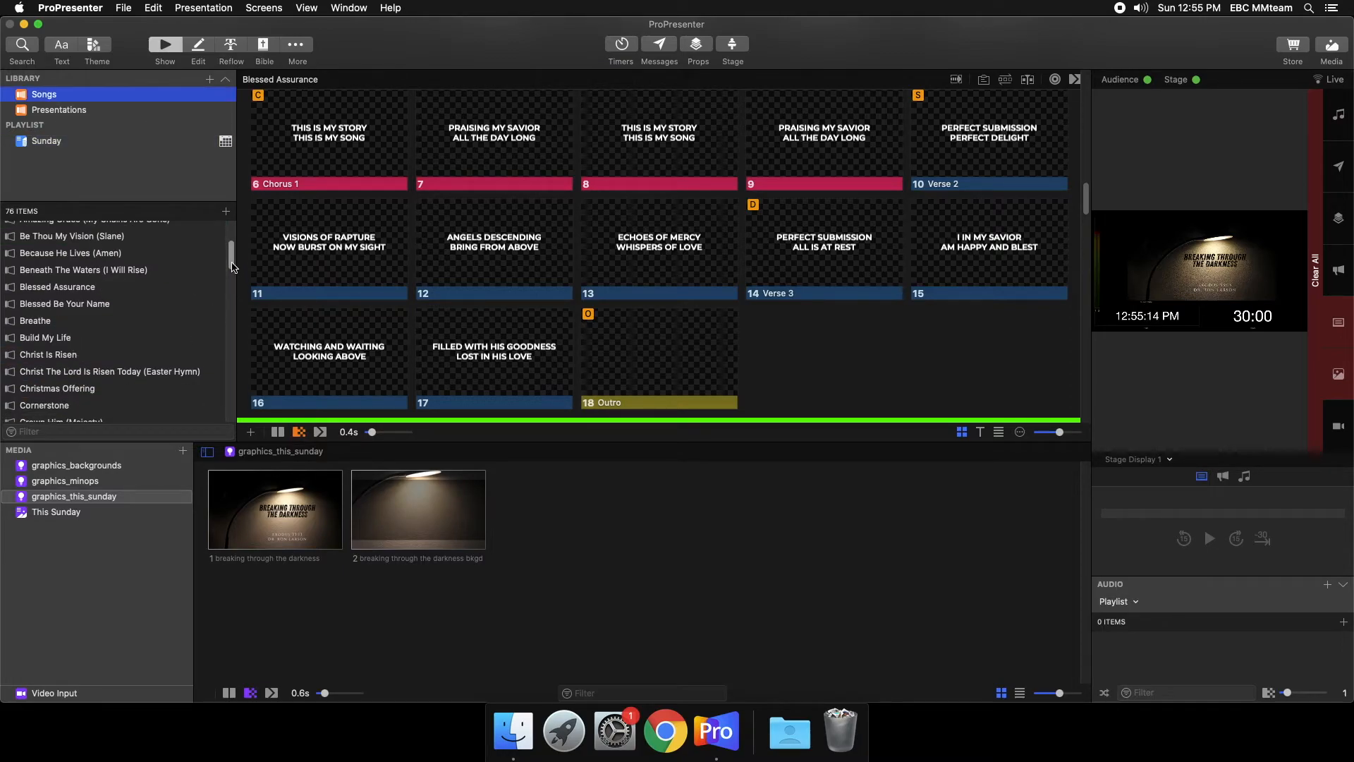
pyautogui.scroll(-3, 233, 268)
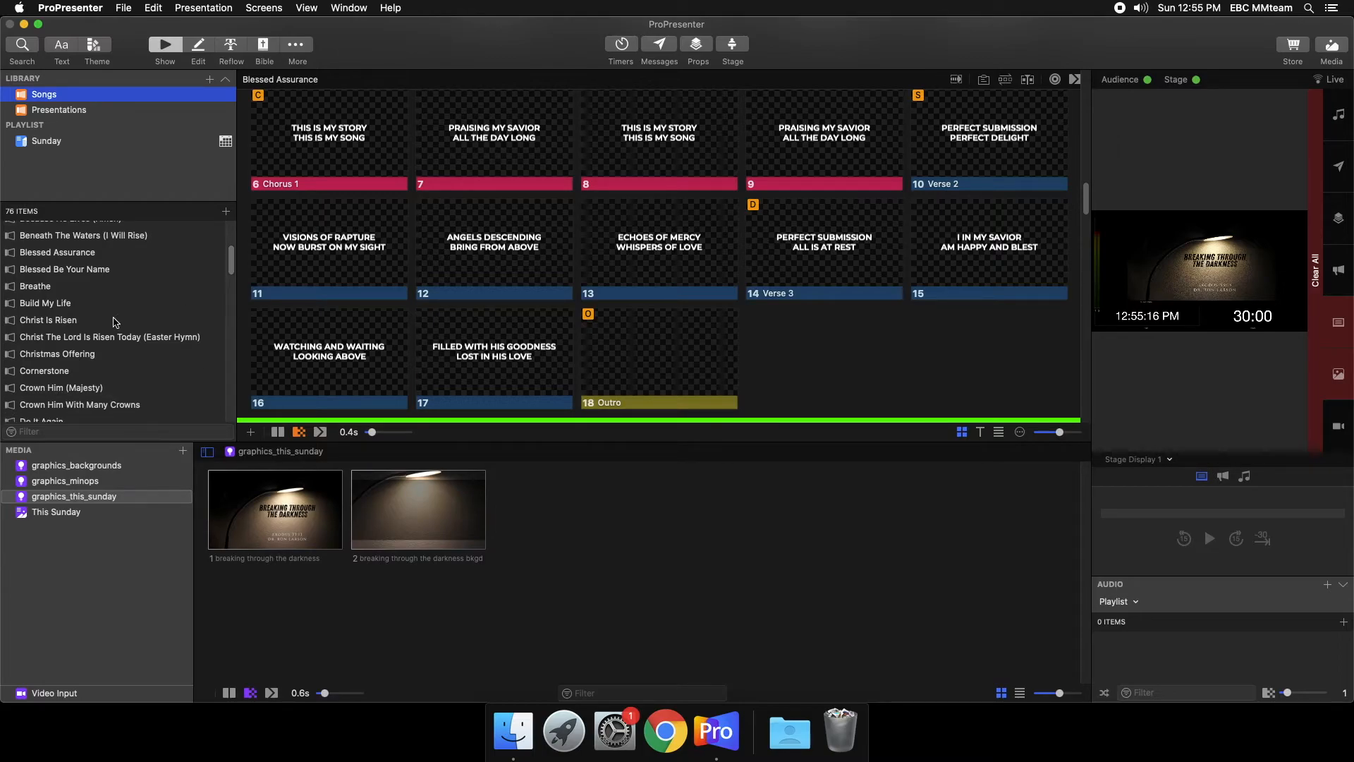
pyautogui.click(59, 325)
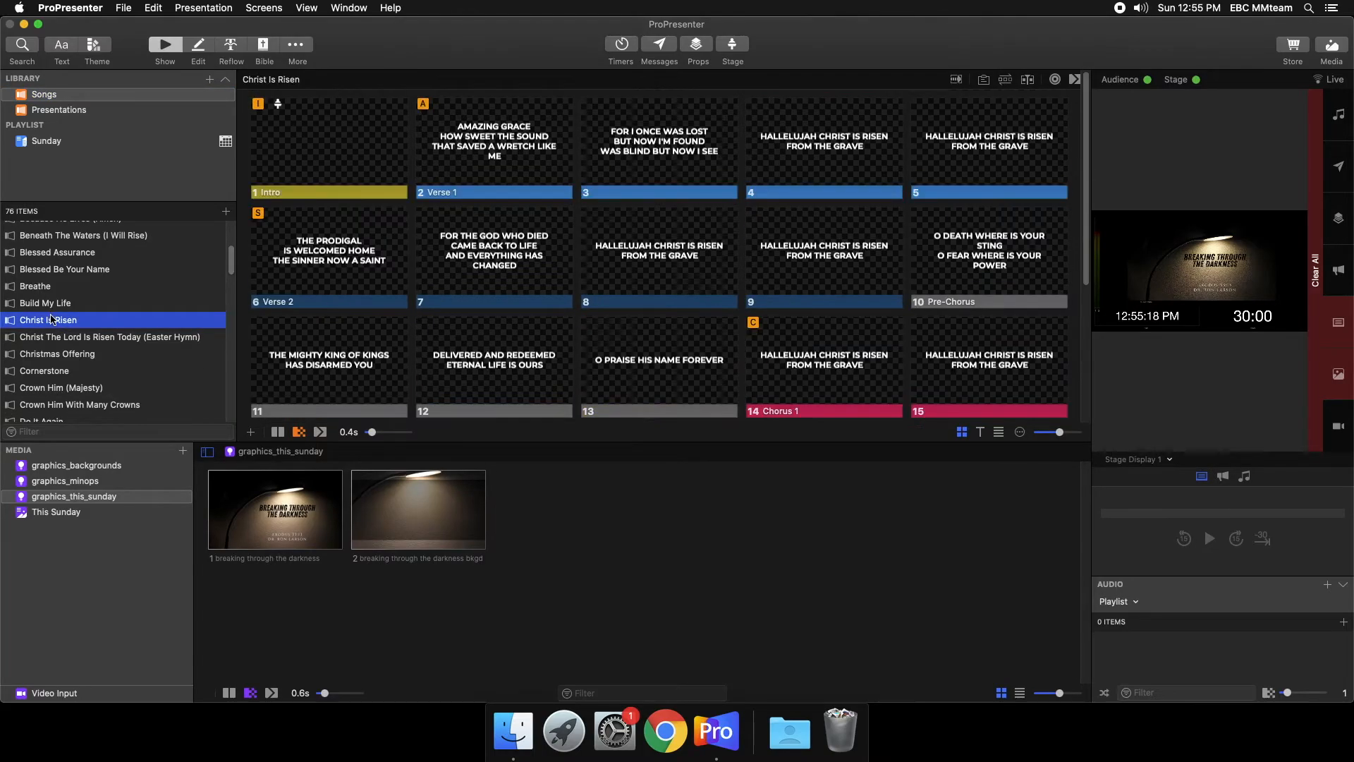
pyautogui.click(49, 305)
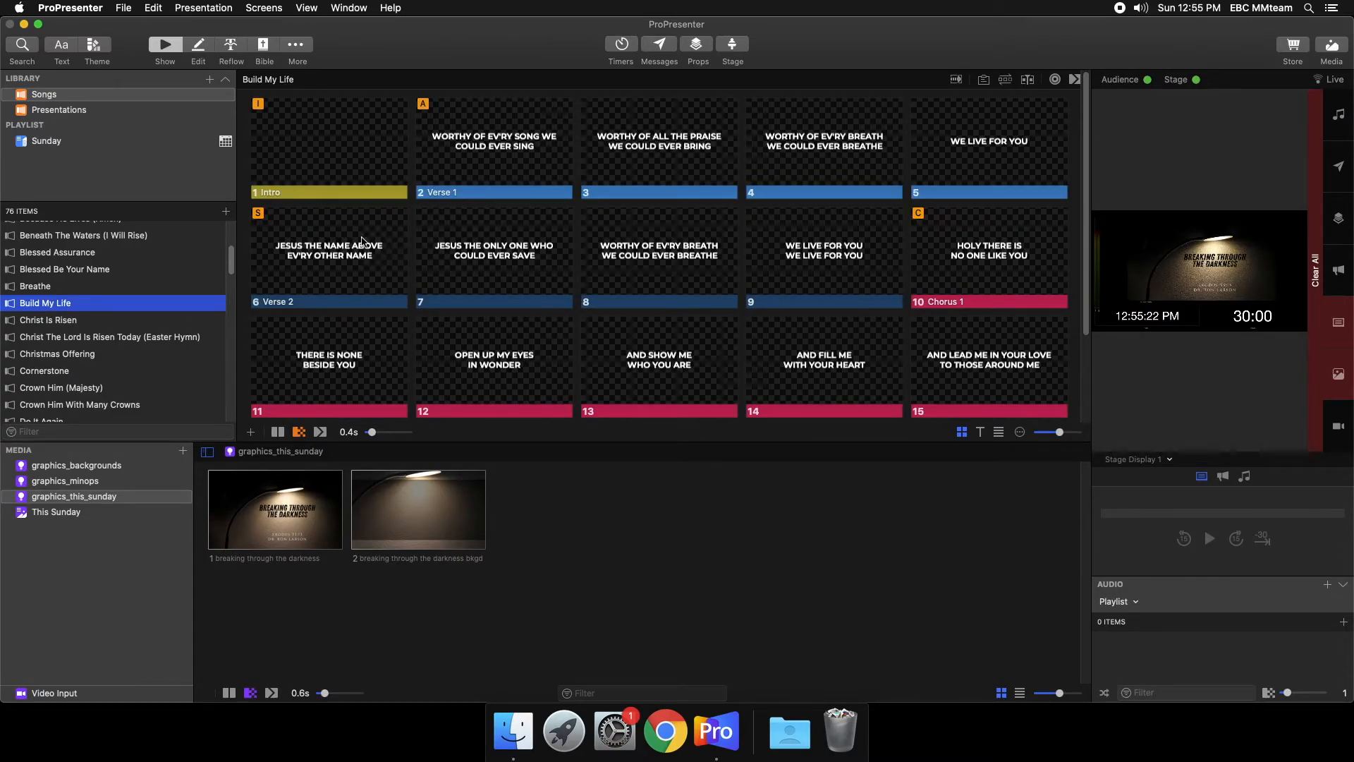
pyautogui.click(69, 372)
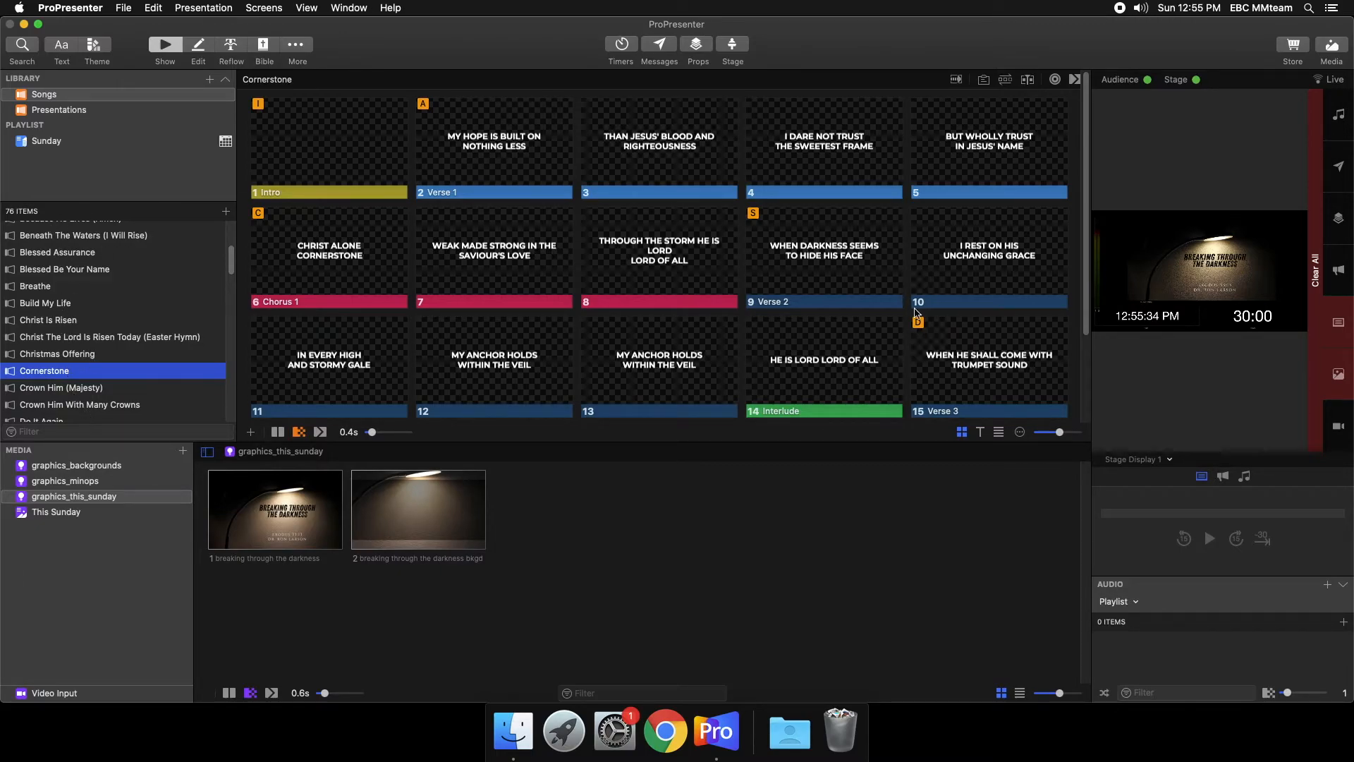
pyautogui.scroll(-1, 868, 289)
pyautogui.scroll(-3, 818, 348)
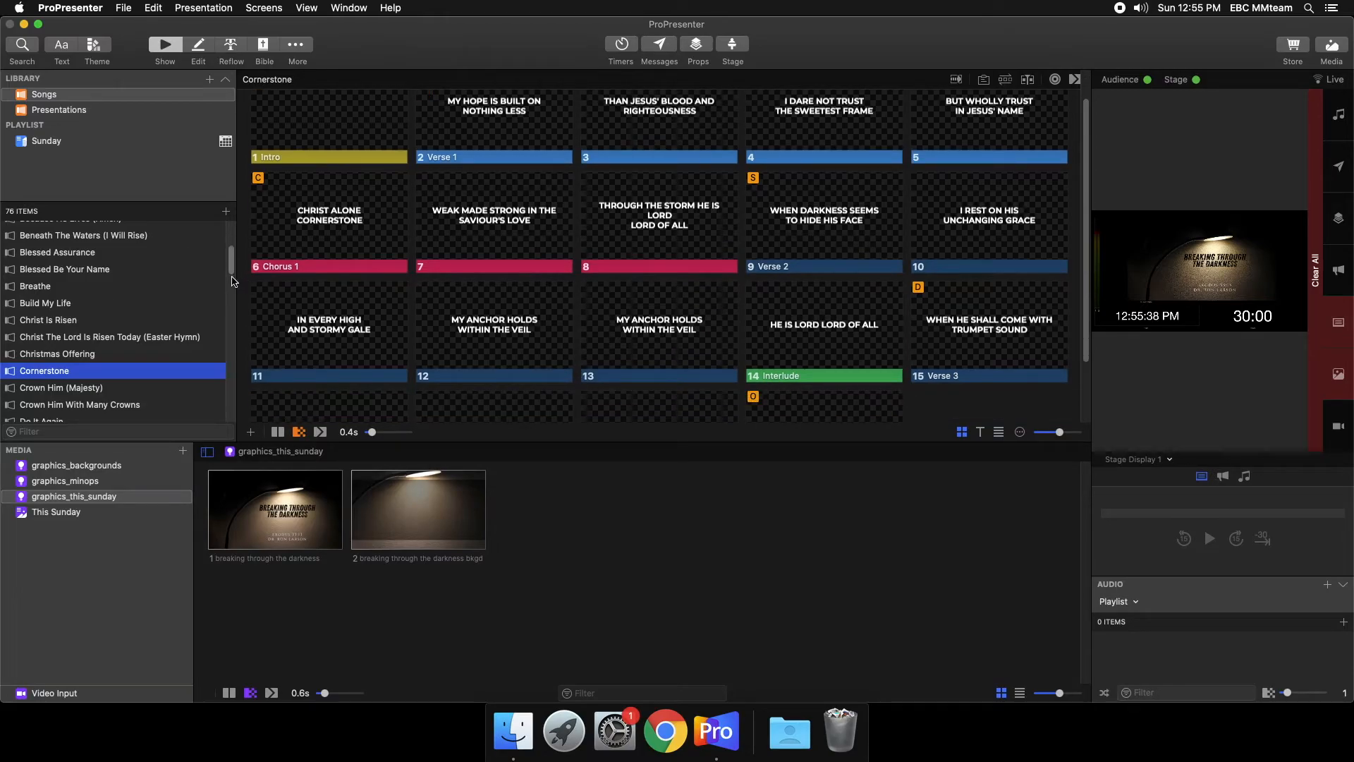
pyautogui.scroll(-5, 235, 288)
pyautogui.scroll(-1, 234, 288)
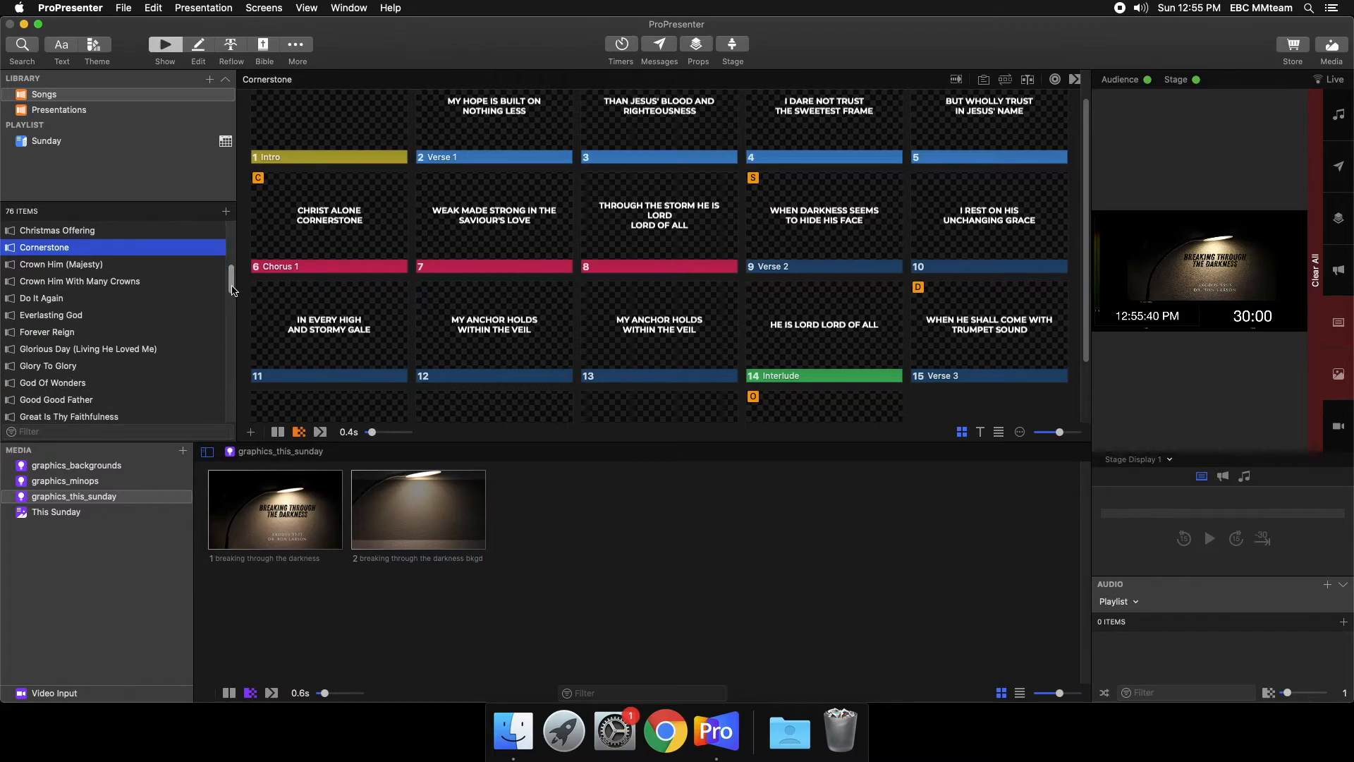
pyautogui.click(51, 318)
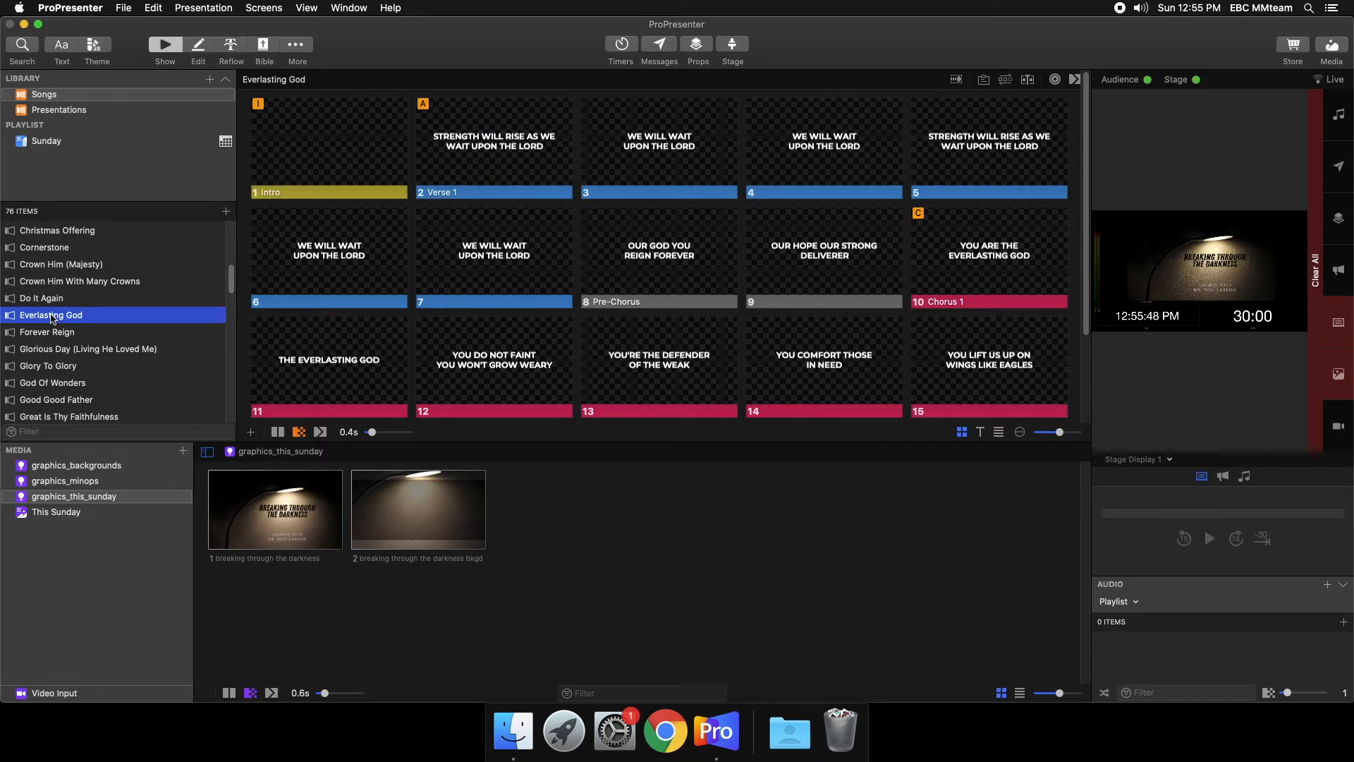
# - Create a new arrangement for Christ Is Risen in the Sunday playlist, naming it with a person's first name
pyautogui.click(117, 142)
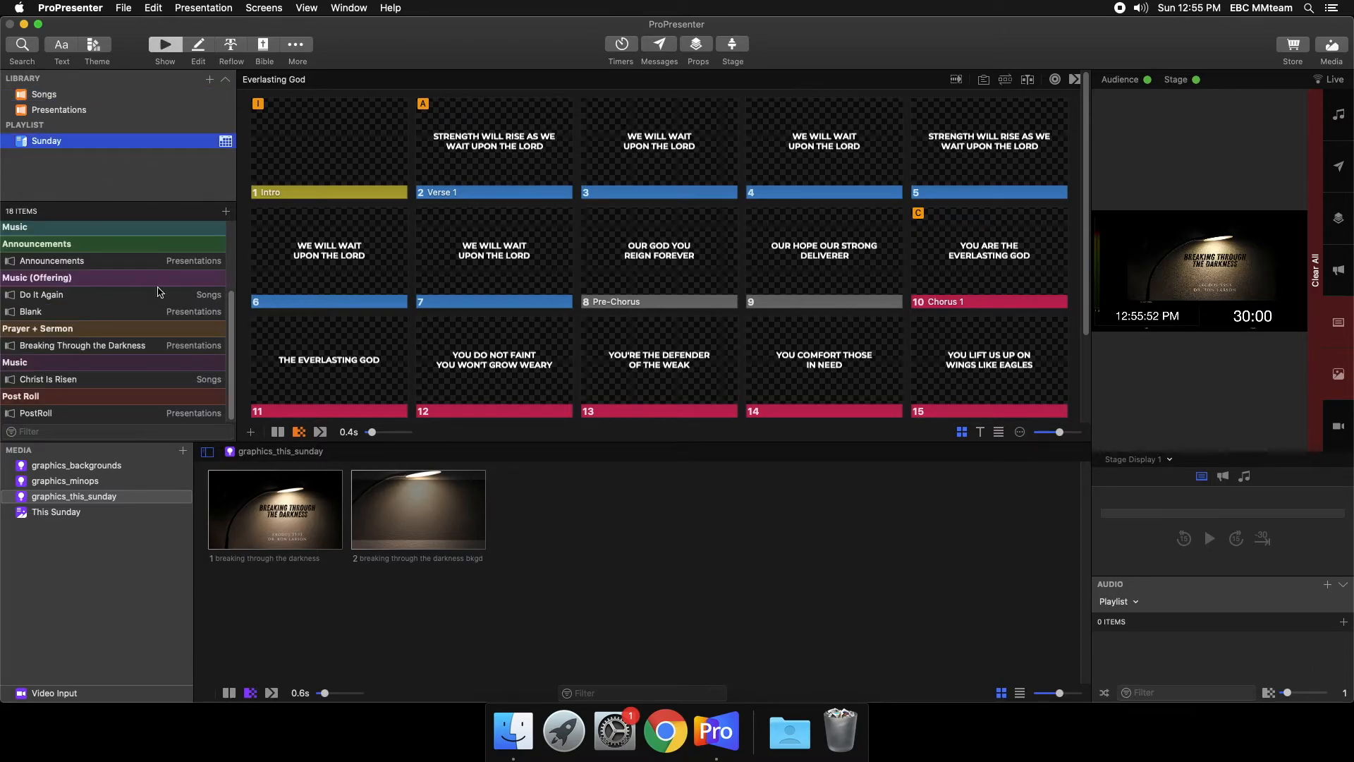
pyautogui.click(103, 381)
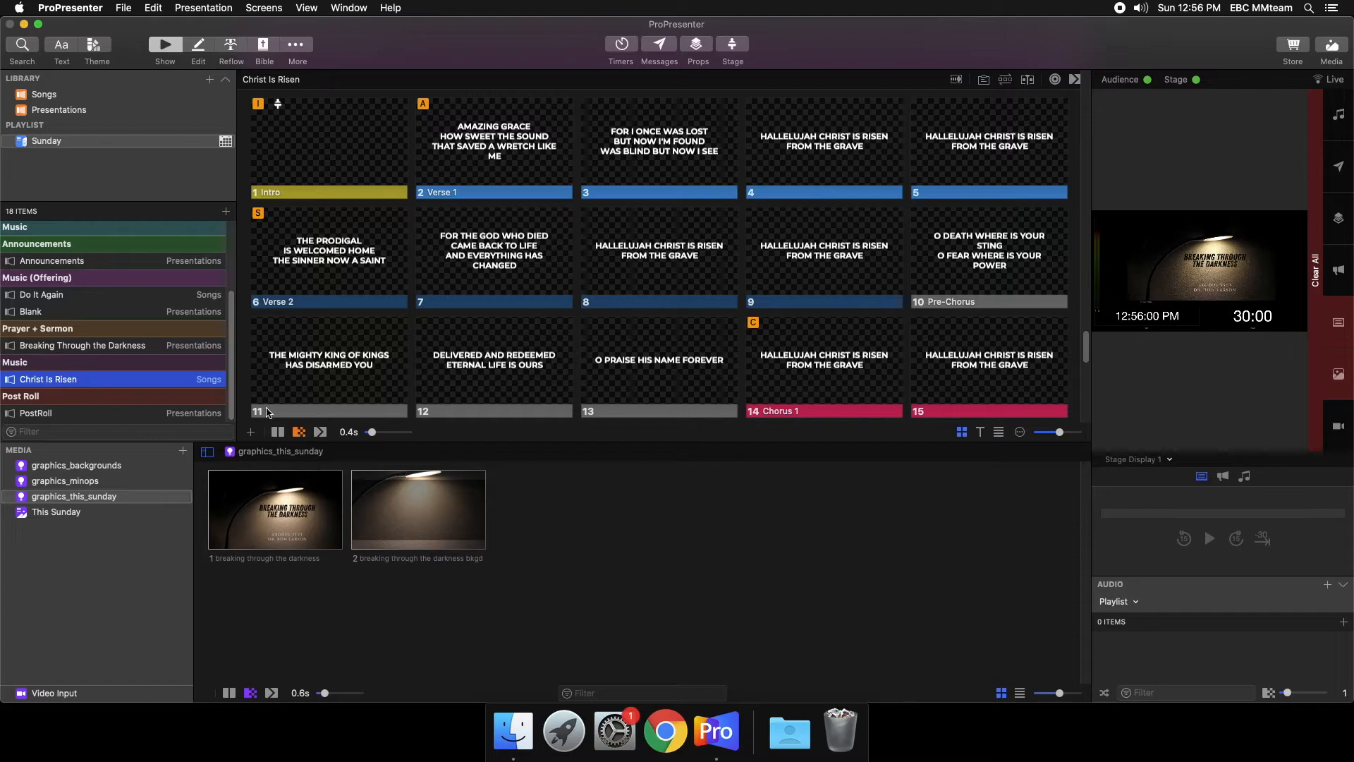
pyautogui.click(1005, 81)
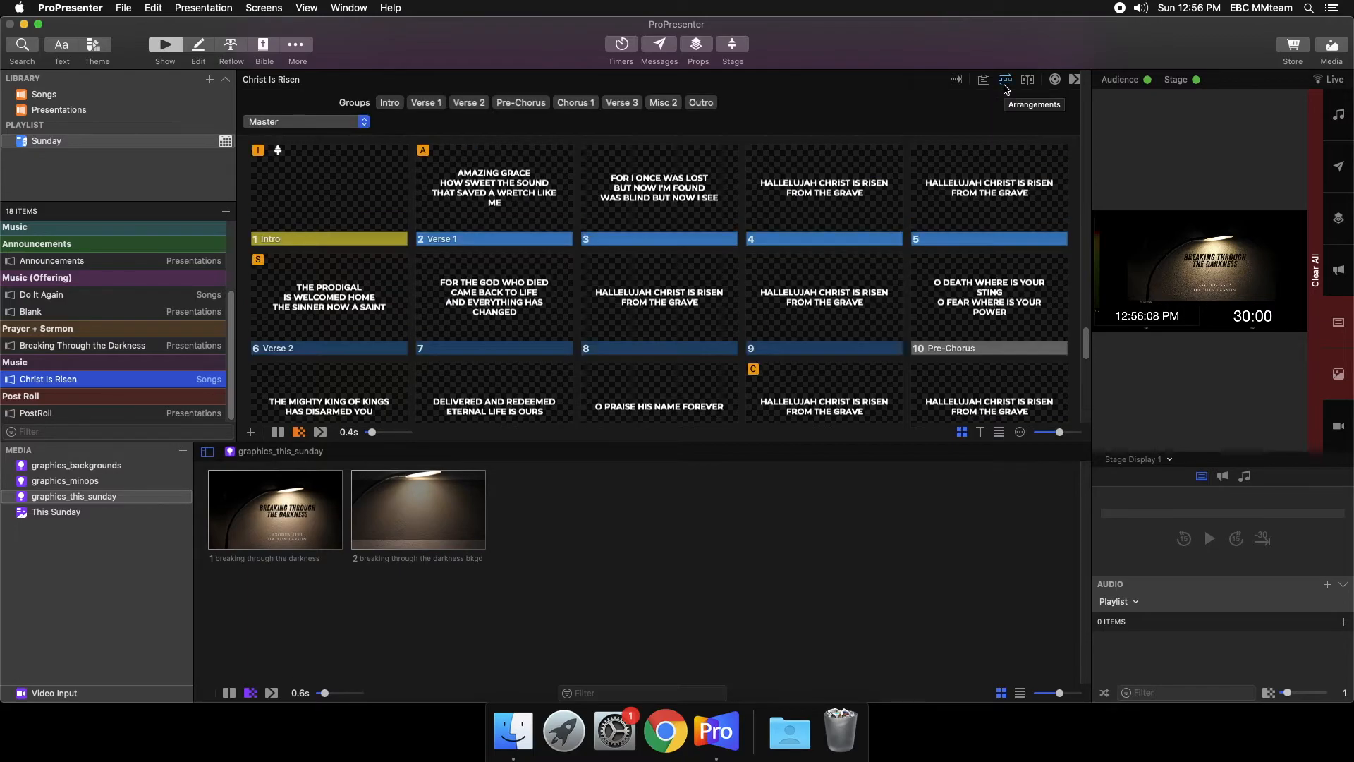
pyautogui.click(341, 131)
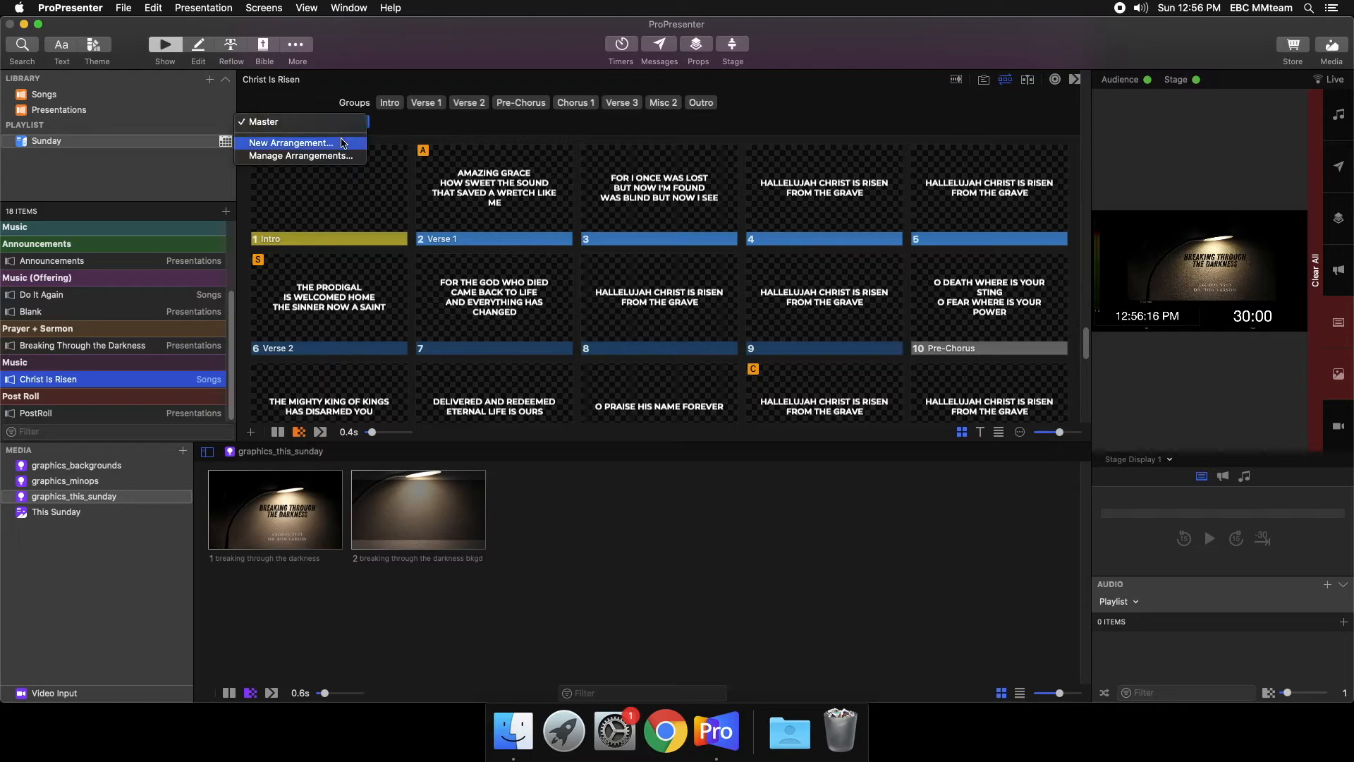
pyautogui.click(343, 144)
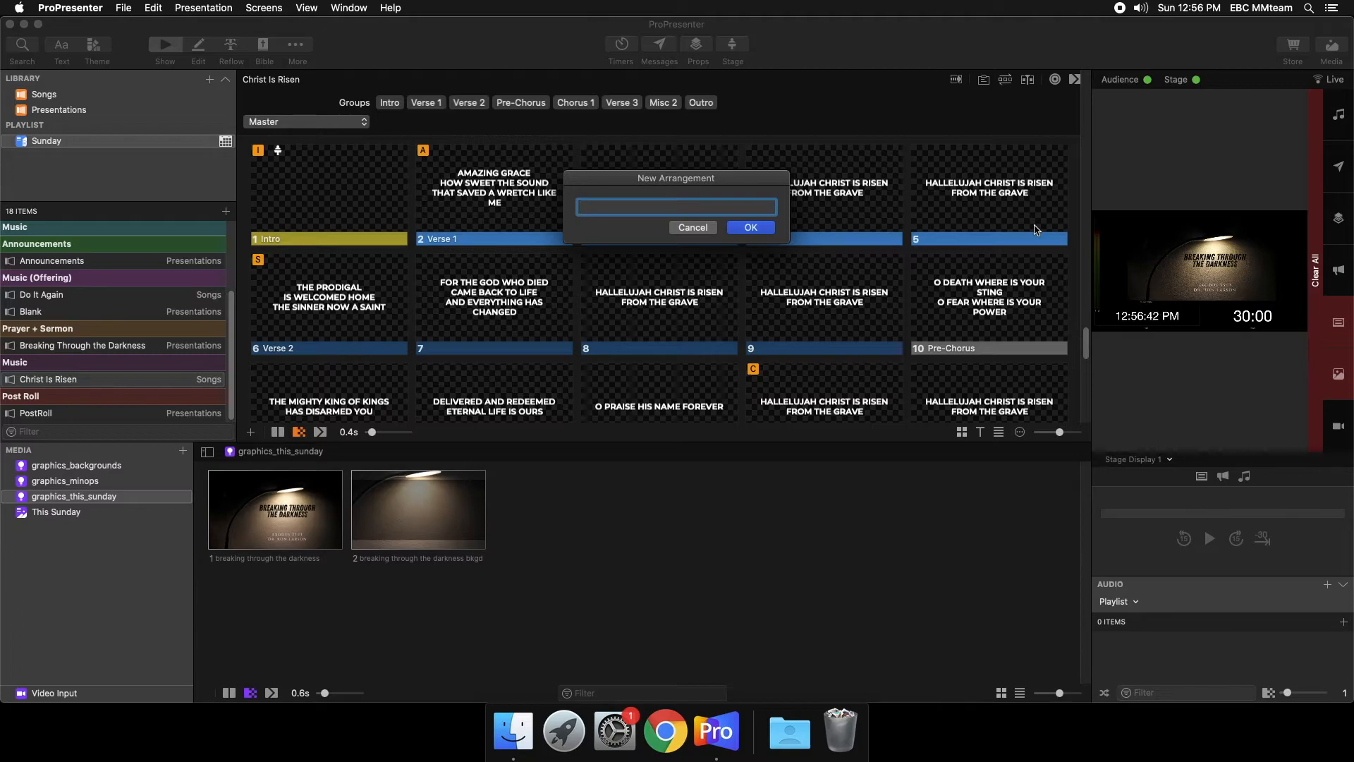
pyautogui.write('Mark')
pyautogui.moveTo(744, 178); pyautogui.dragTo(744, 163)
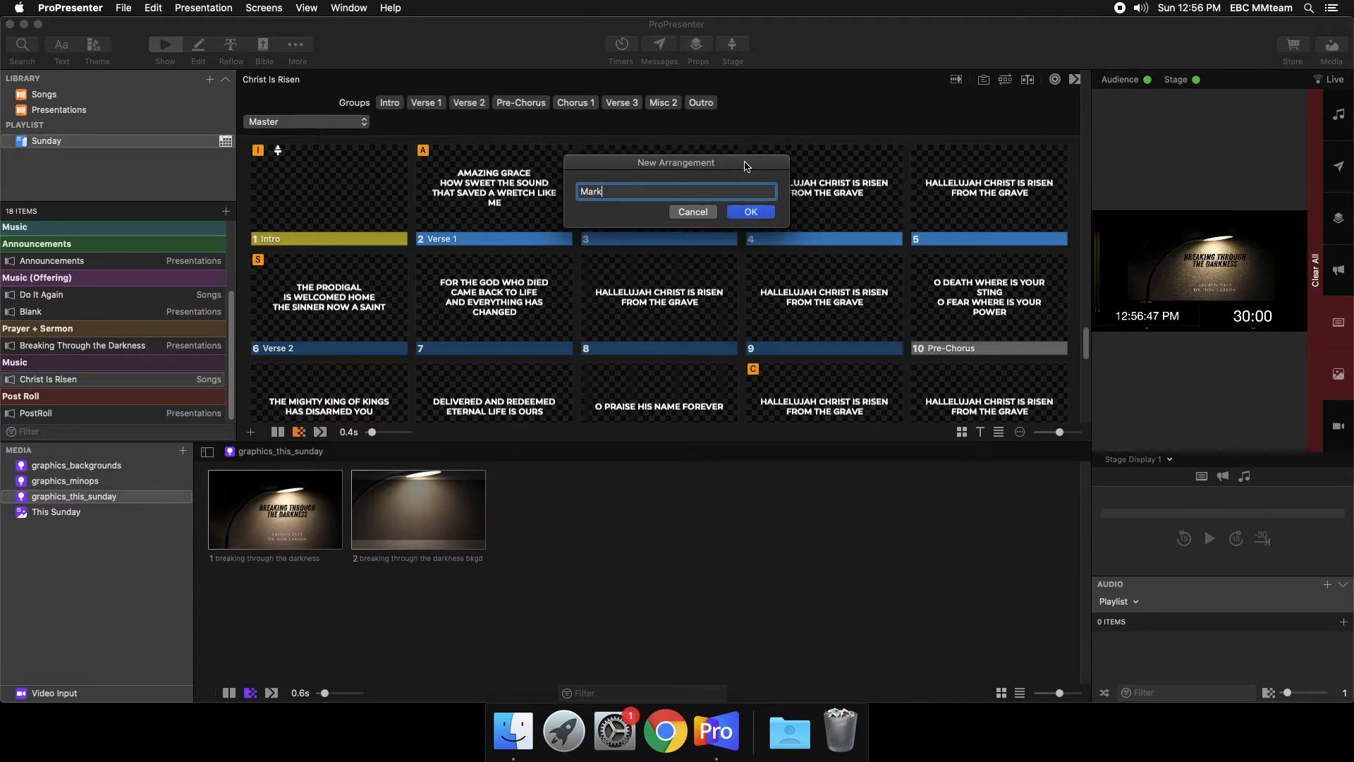
pyautogui.click(751, 212)
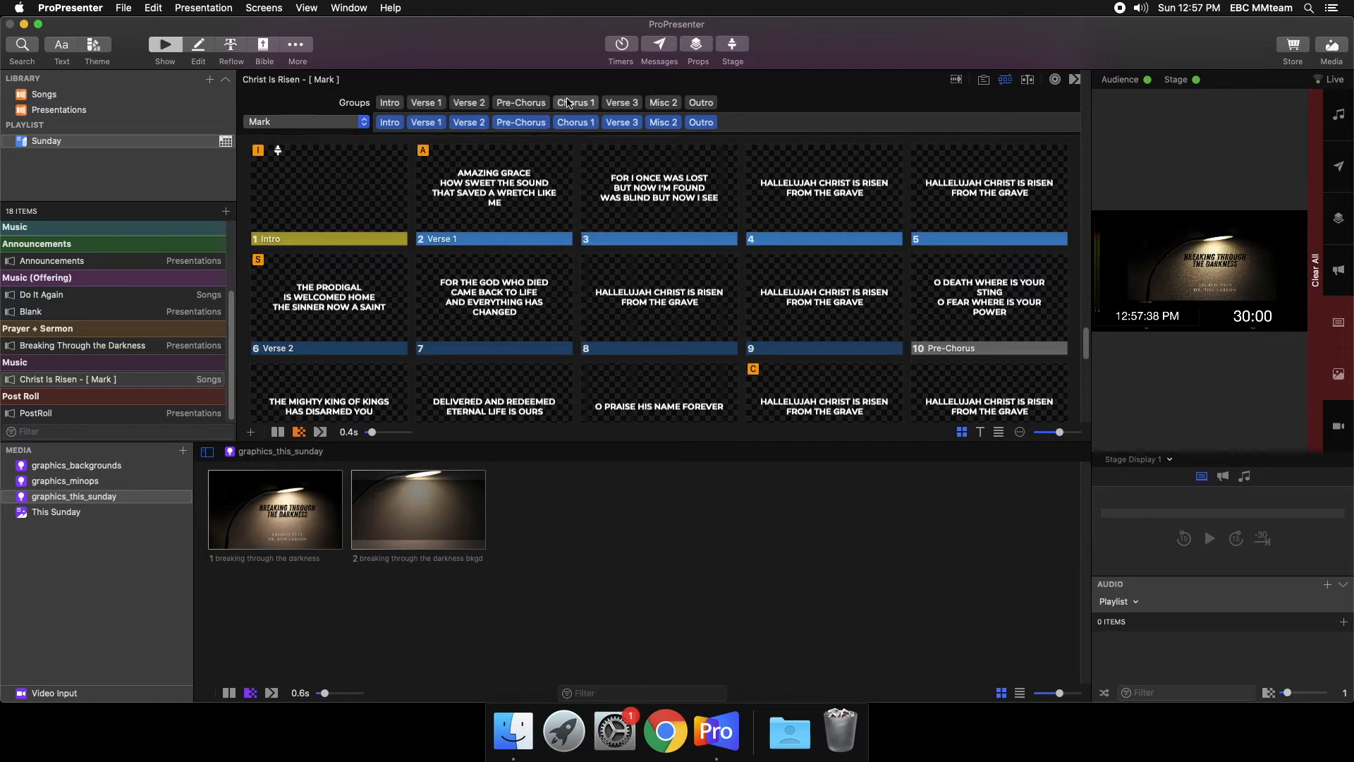
# - Insert a second Chorus 1 directly after the first one in the Christ Is Risen arrangement
pyautogui.moveTo(572, 107)
pyautogui.mouseDown()
pyautogui.moveTo(596, 113)
pyautogui.moveTo(600, 131)
pyautogui.mouseUp()
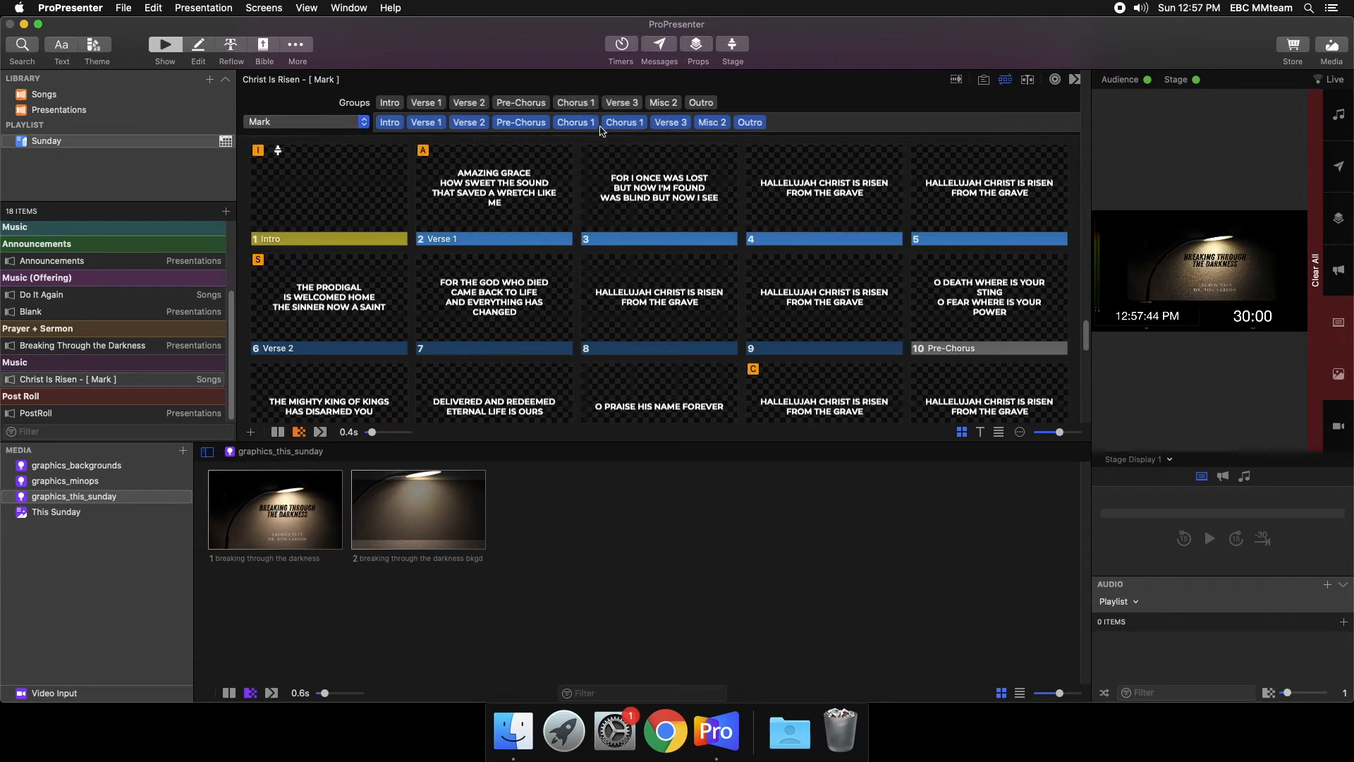
pyautogui.moveTo(594, 122)
pyautogui.scroll(-3, 840, 342)
pyautogui.scroll(-2, 936, 317)
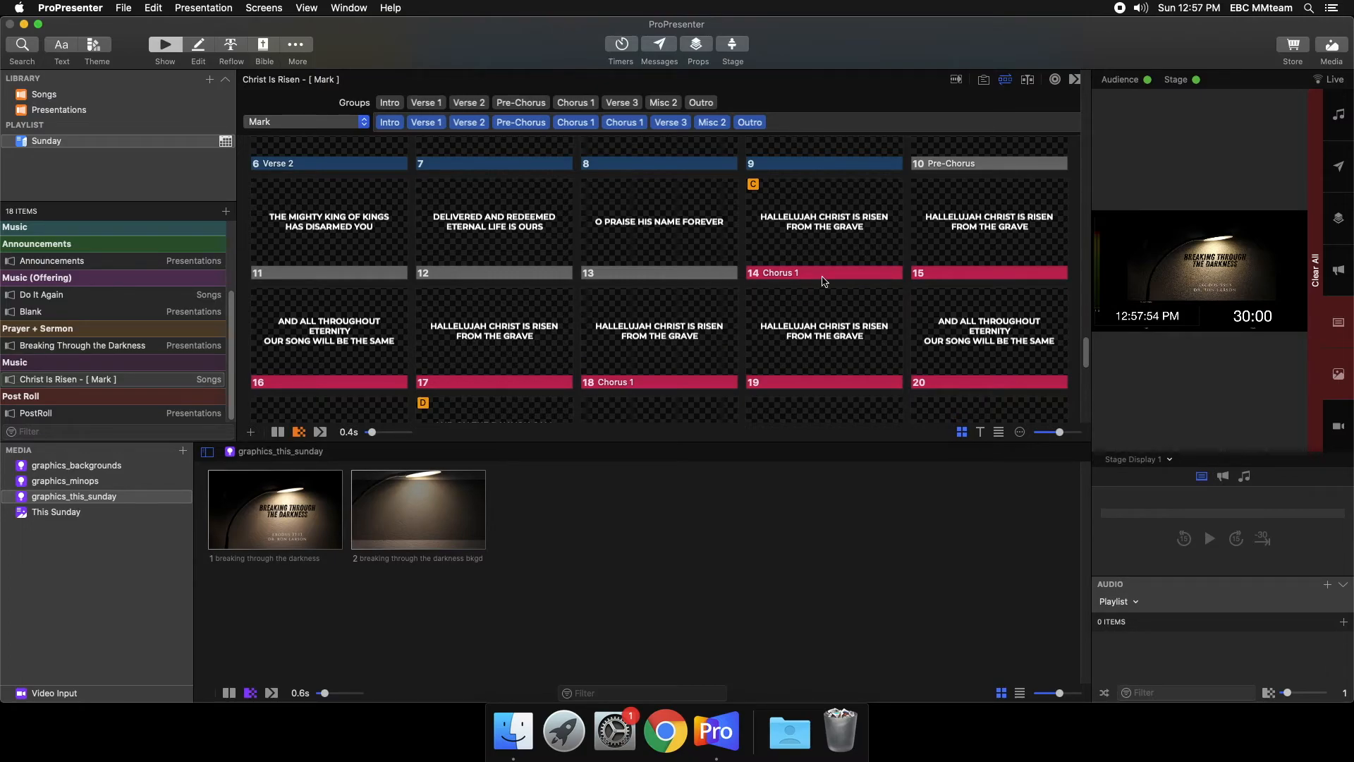
pyautogui.scroll(-3, 716, 321)
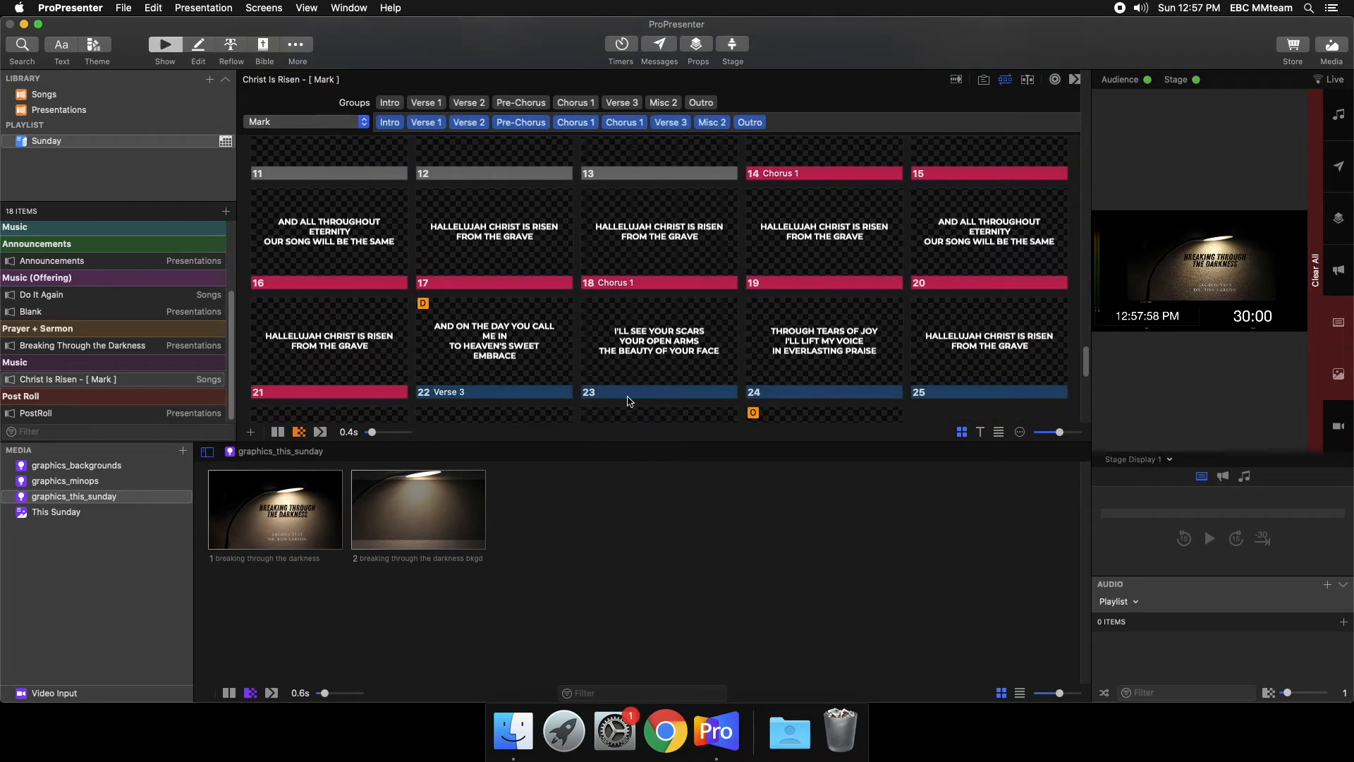
# - Replace Verse 3 with Verse 1 and Misc 2 with another Chorus 1 in the arrangement, closing the arrangement editor when finished
pyautogui.click(683, 123)
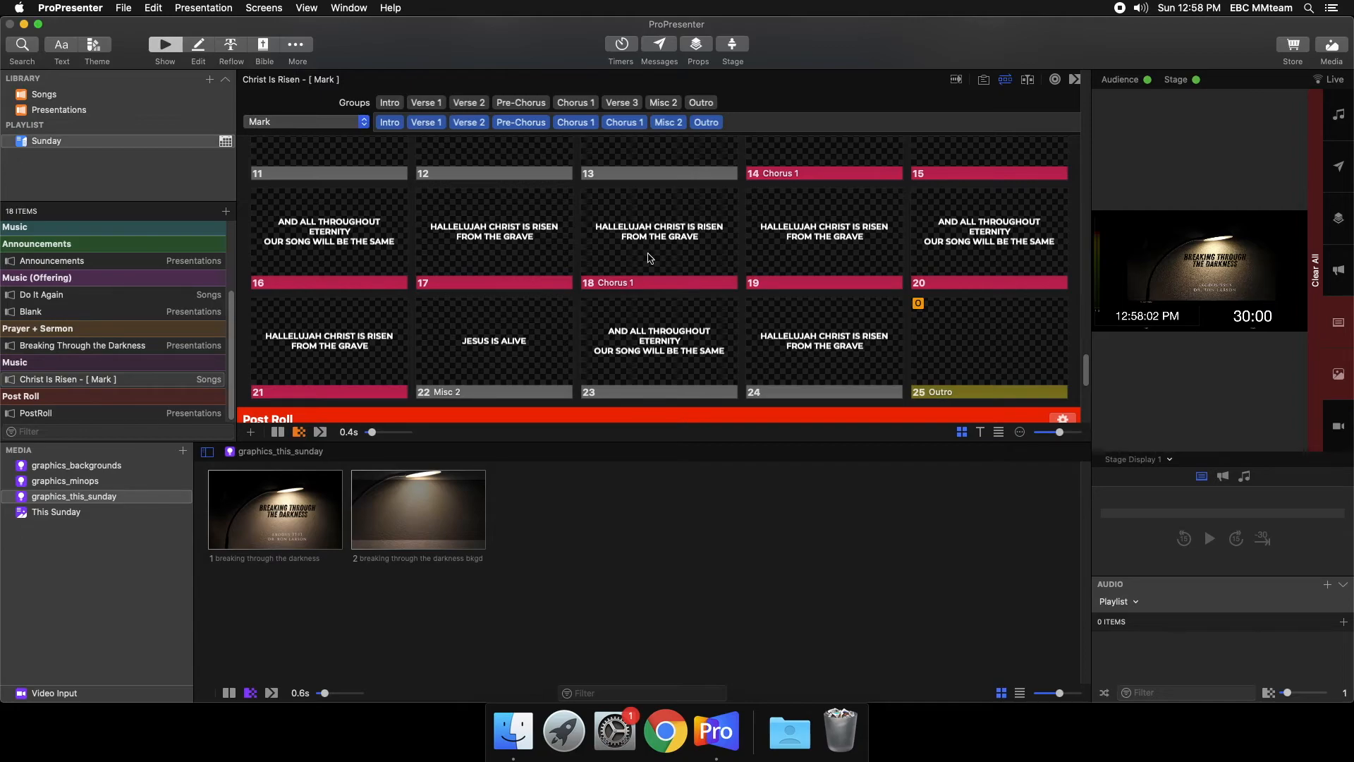
pyautogui.moveTo(429, 105); pyautogui.dragTo(653, 125)
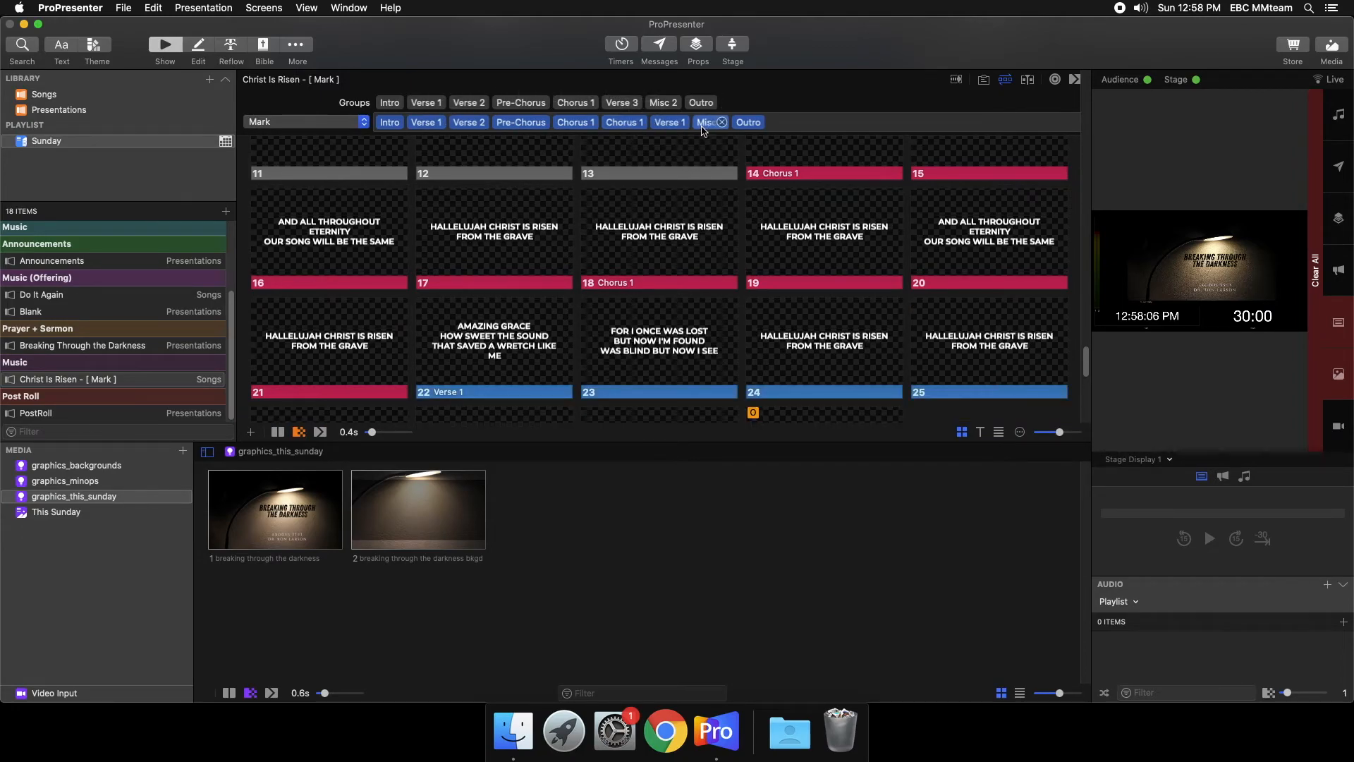
pyautogui.click(722, 122)
pyautogui.moveTo(572, 109); pyautogui.dragTo(688, 121)
pyautogui.scroll(-3, 818, 376)
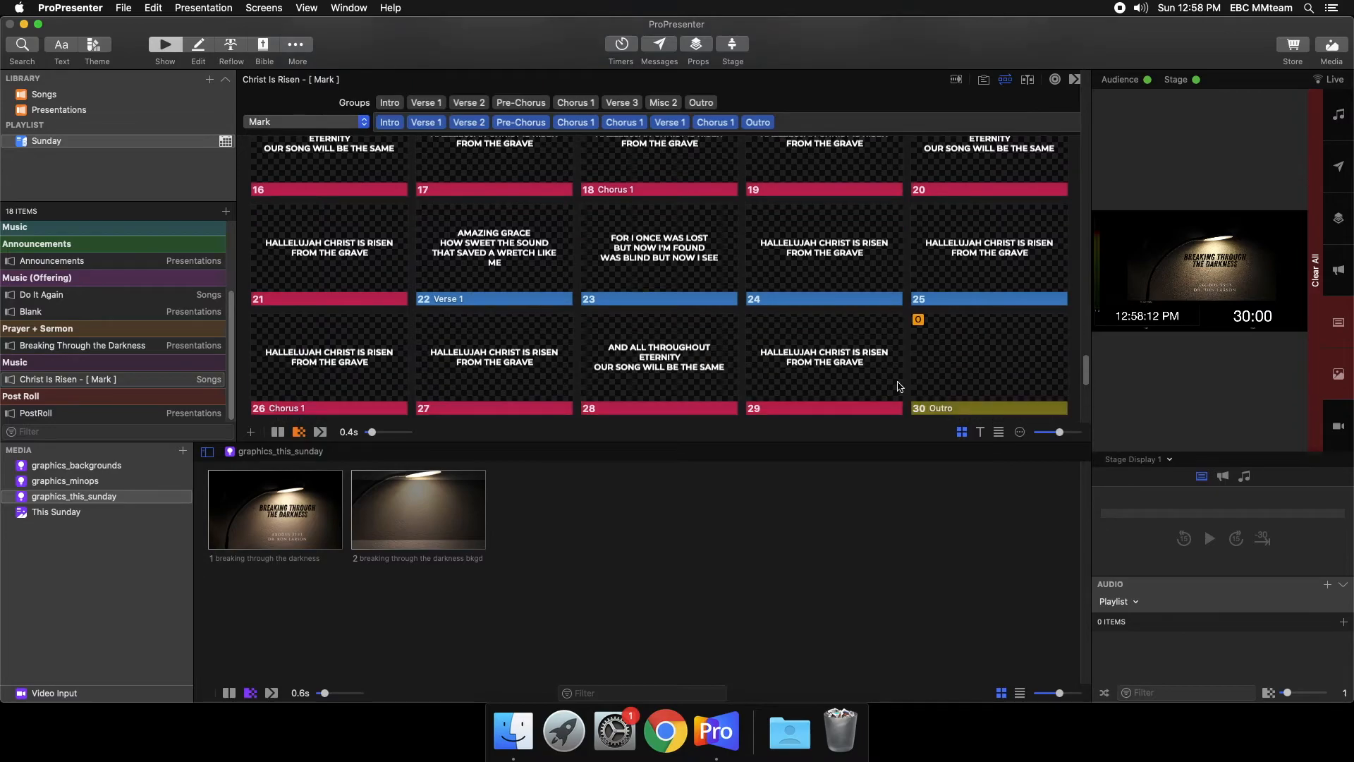
pyautogui.scroll(5, 778, 188)
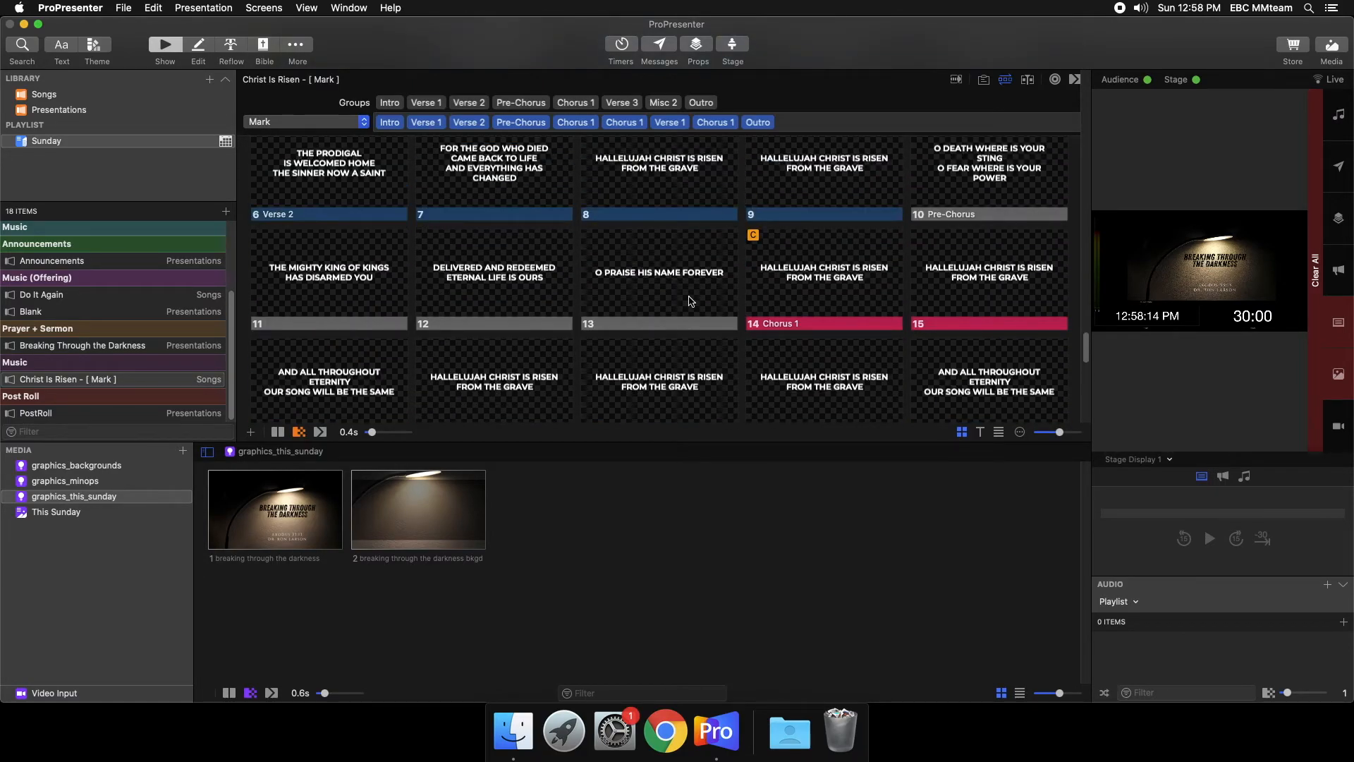
pyautogui.scroll(2, 681, 288)
pyautogui.scroll(3, 600, 334)
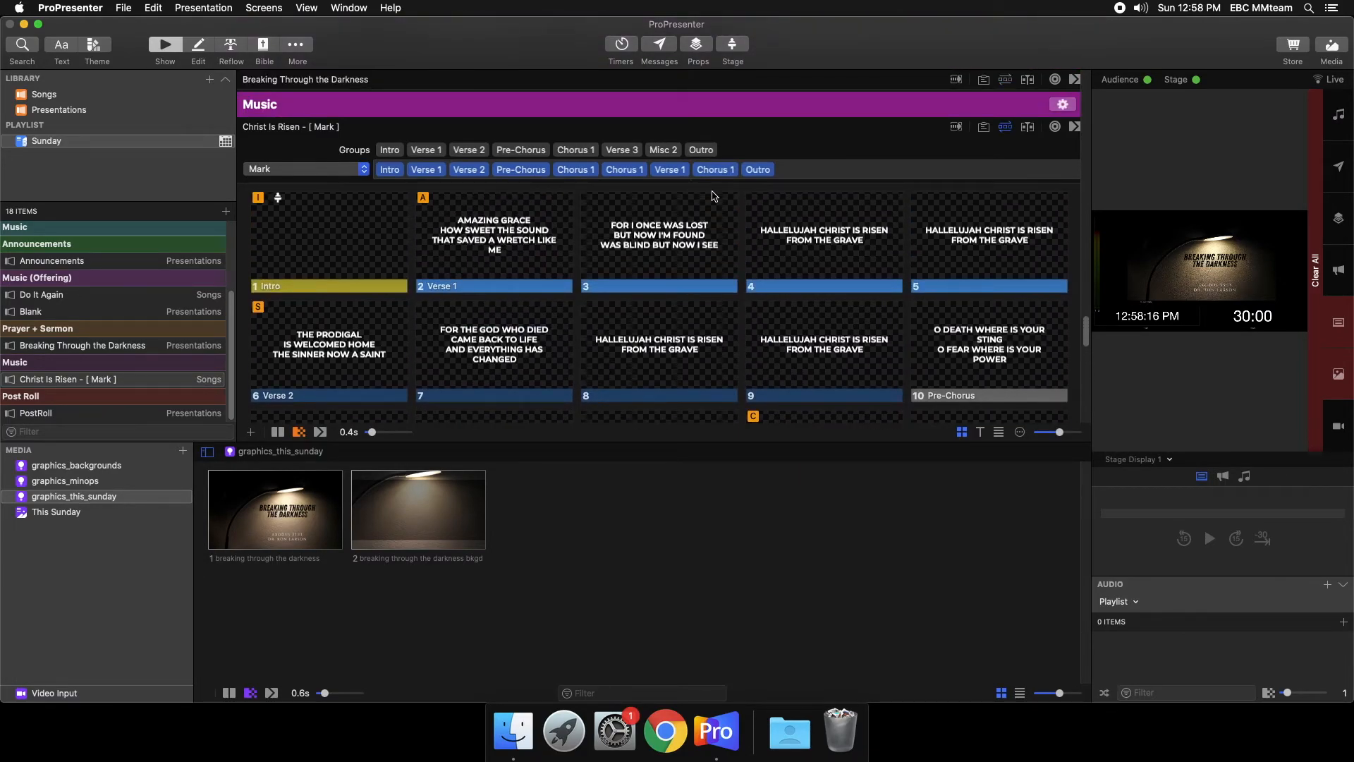
pyautogui.click(1003, 128)
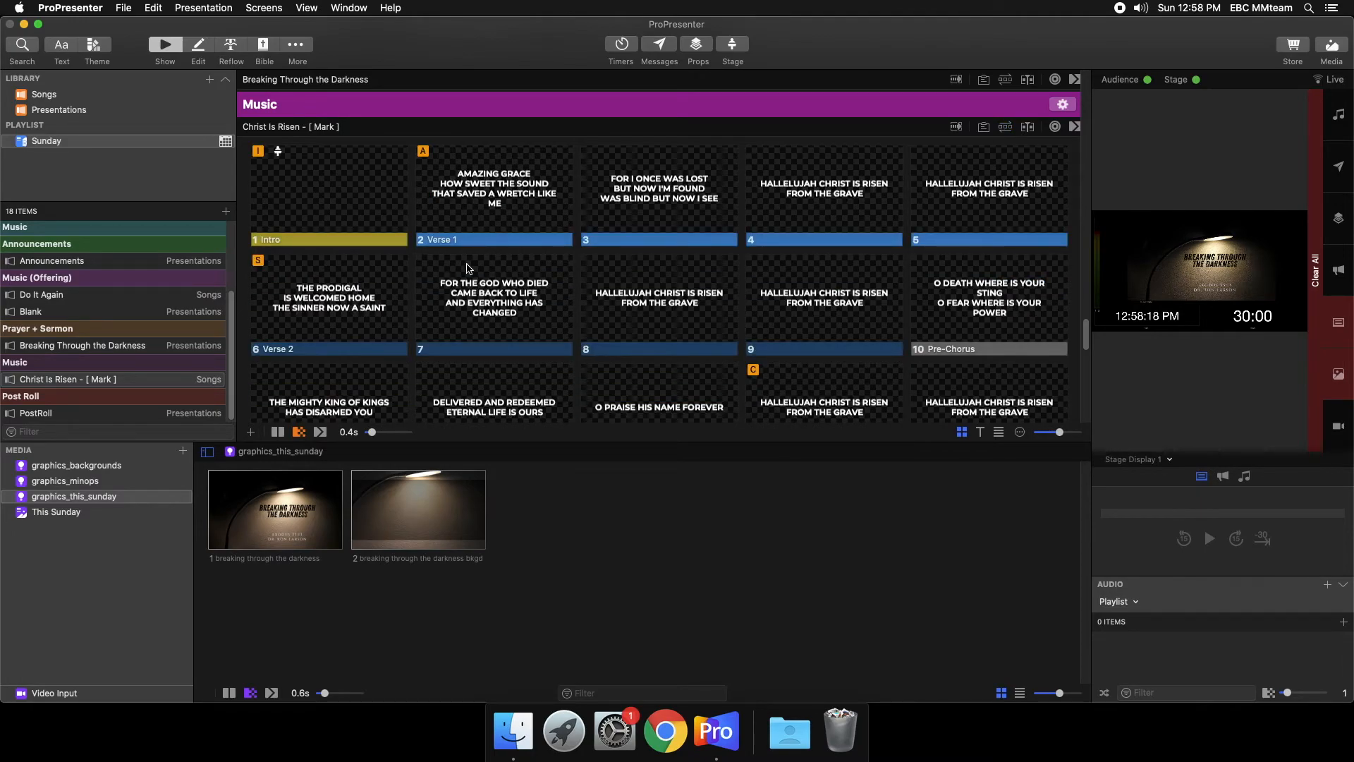
# - Show Christ Is Risen slides 2, 3, 5, 6 and 7 on the live output to demonstrate following the lyrics
pyautogui.click(452, 167)
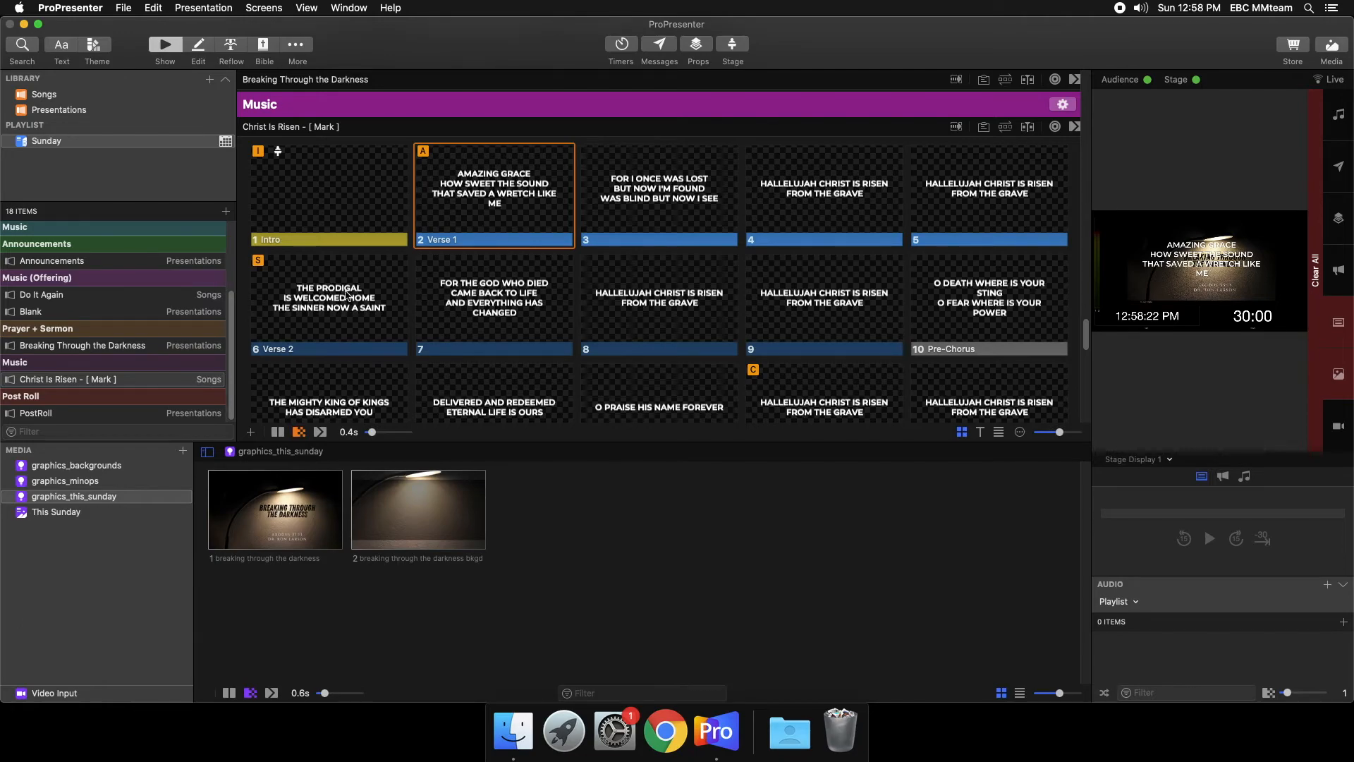
pyautogui.click(628, 194)
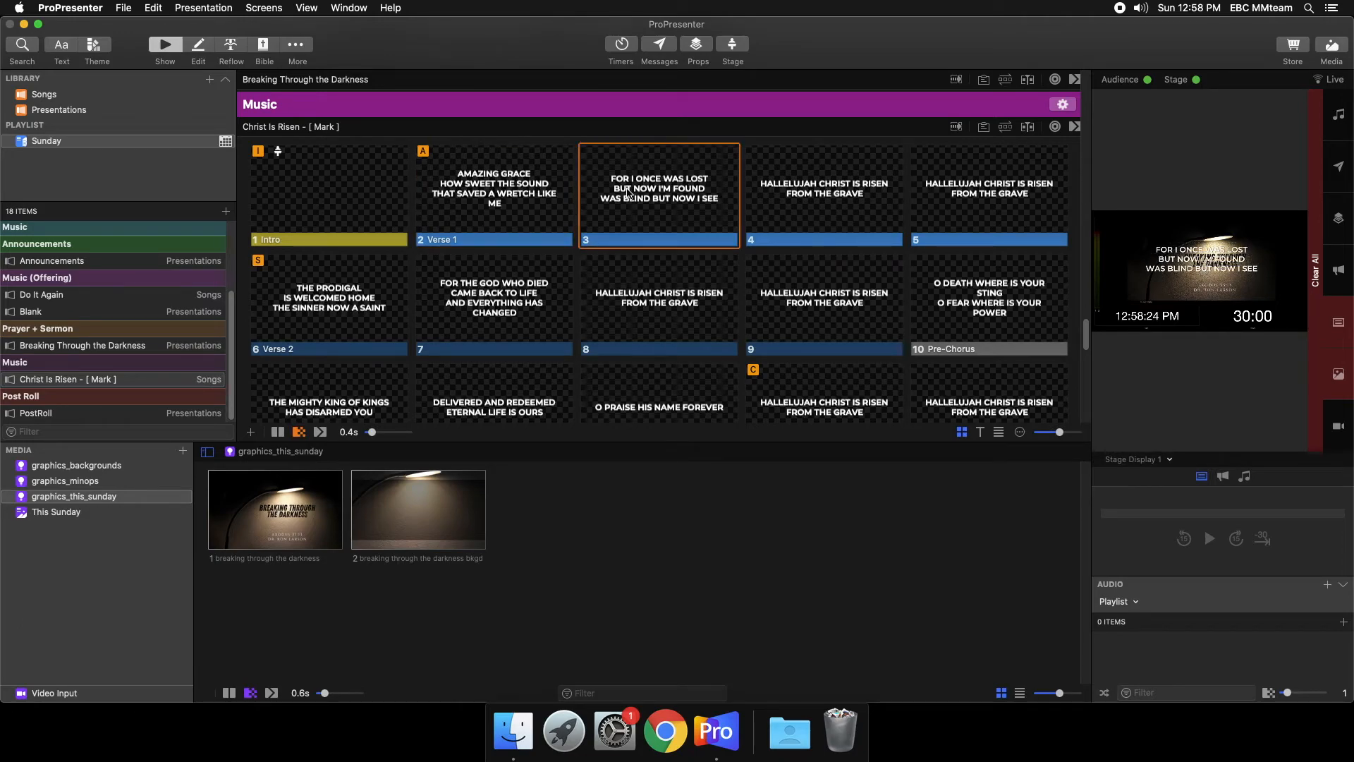
pyautogui.scroll(-2, 1086, 220)
pyautogui.click(968, 182)
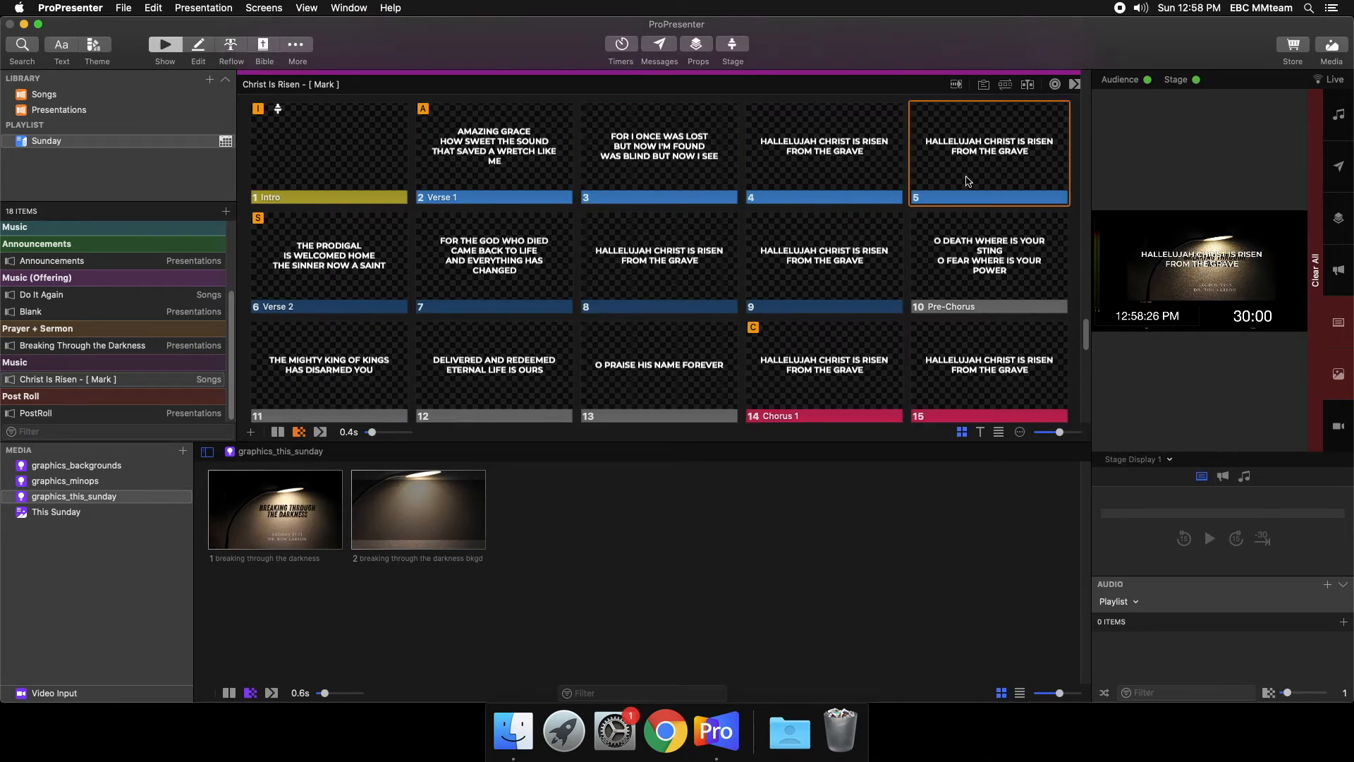
pyautogui.press('Right')
pyautogui.press('Right')
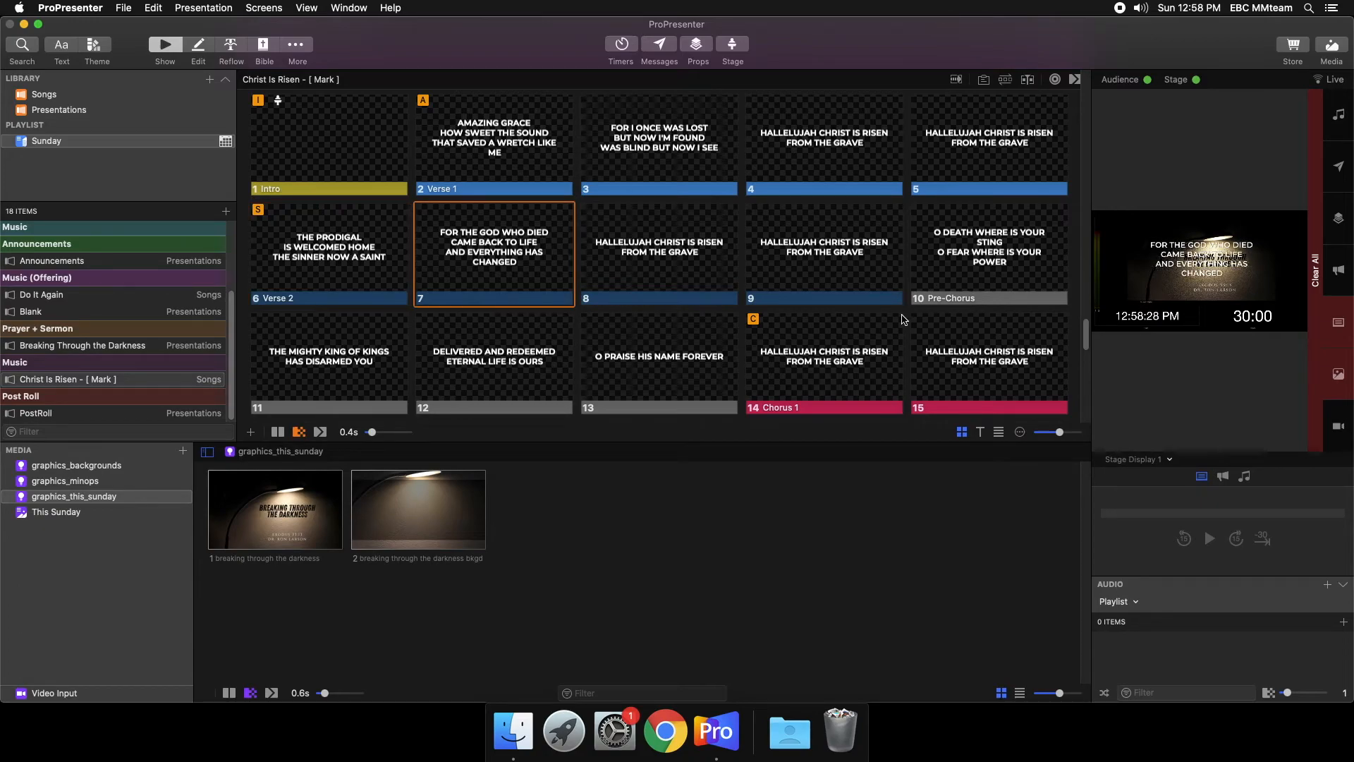
# - Demonstrate jumping out of order live from slide 8 to Chorus 1 on slide 14, Verse 1 on slide 2, and back through slide 15
pyautogui.scroll(-3, 904, 319)
pyautogui.scroll(-3, 797, 296)
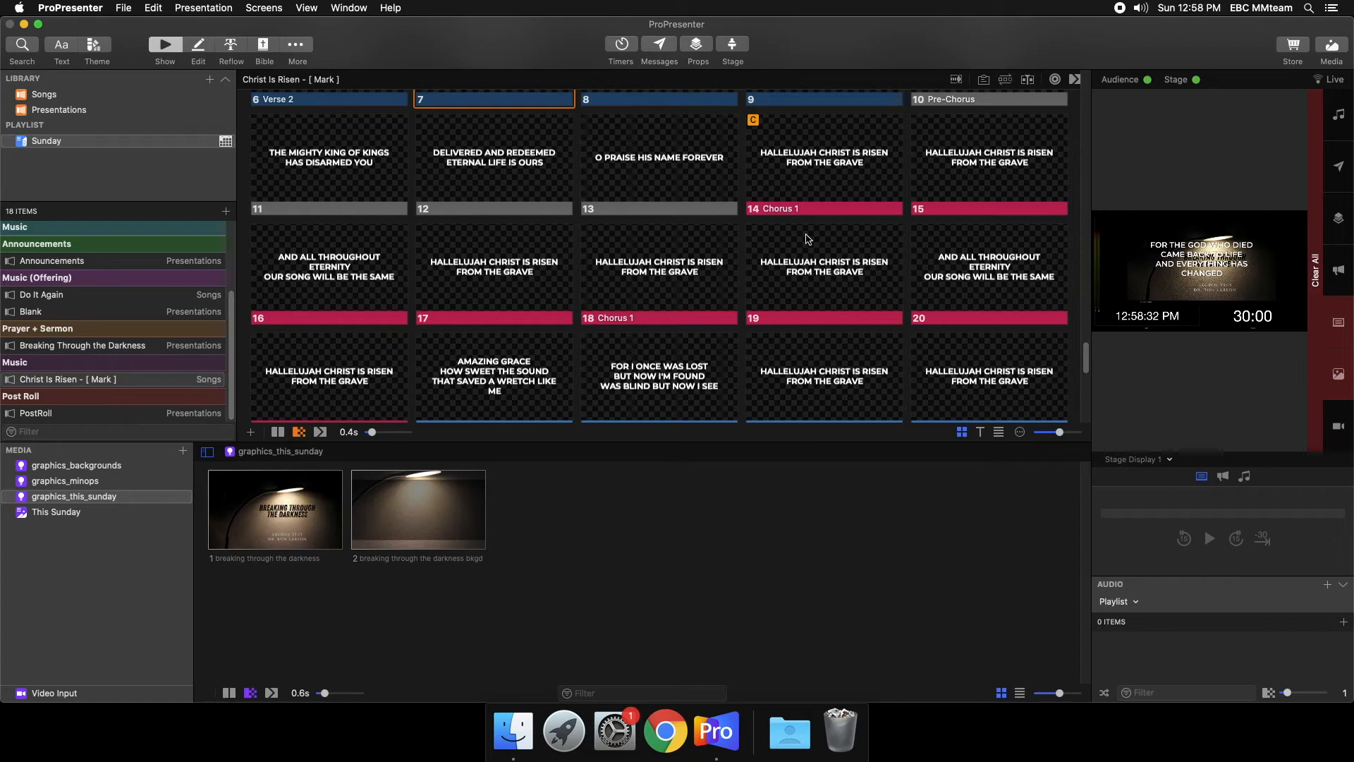
pyautogui.scroll(4, 816, 371)
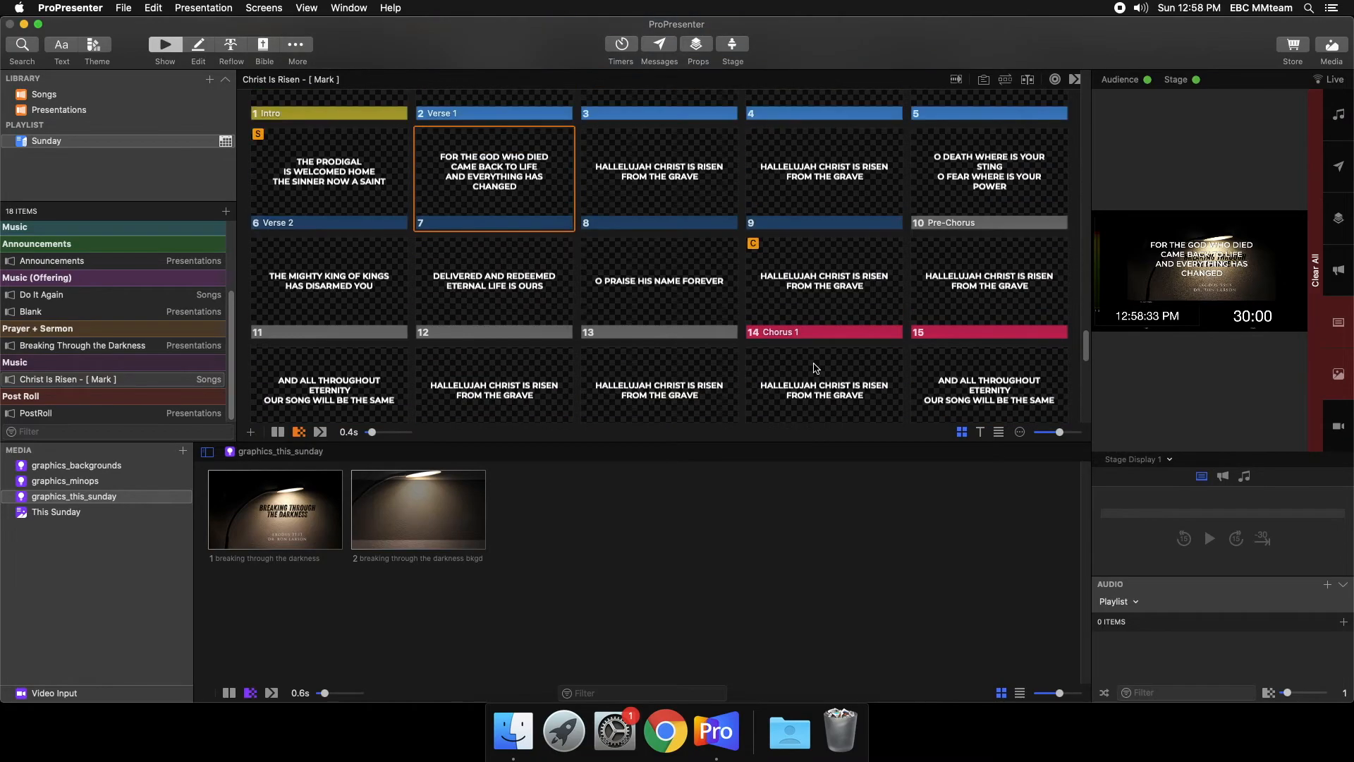
pyautogui.click(713, 198)
pyautogui.scroll(2, 714, 198)
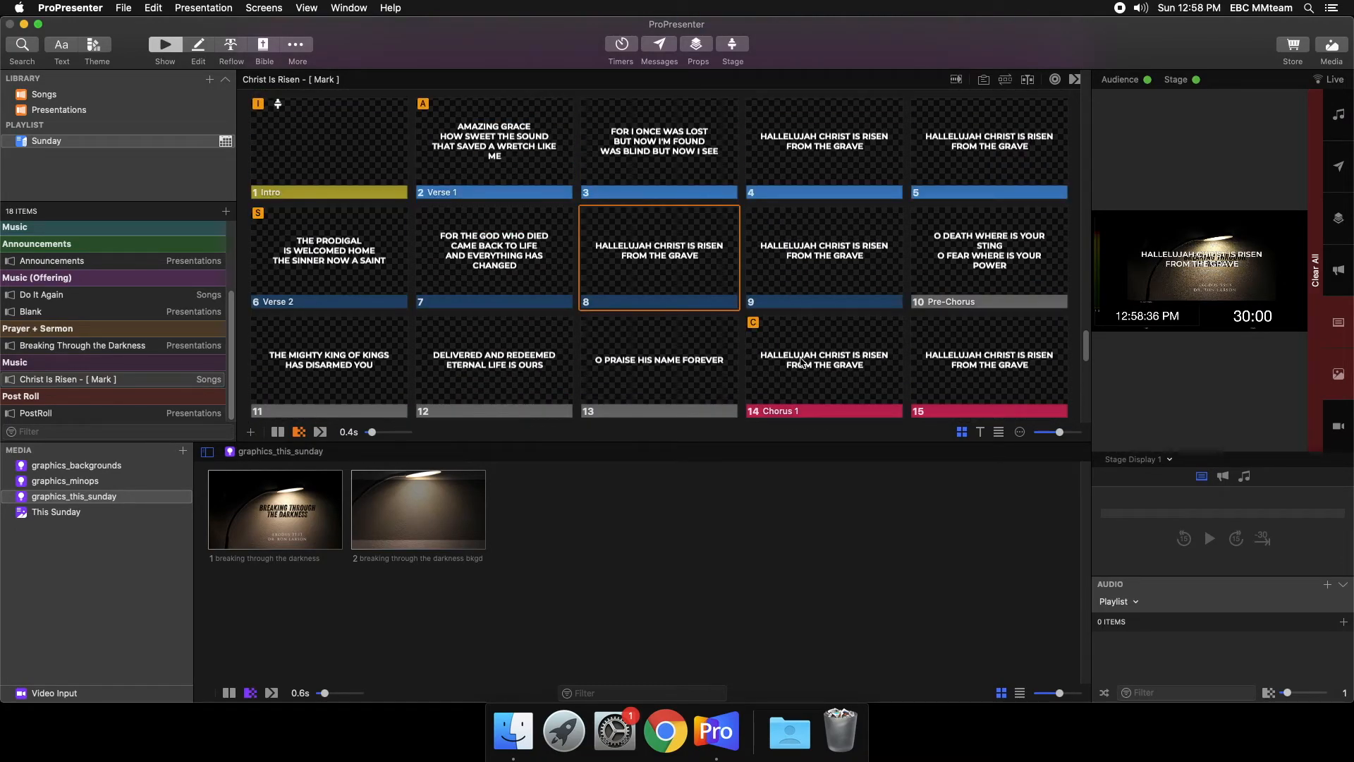
pyautogui.click(812, 395)
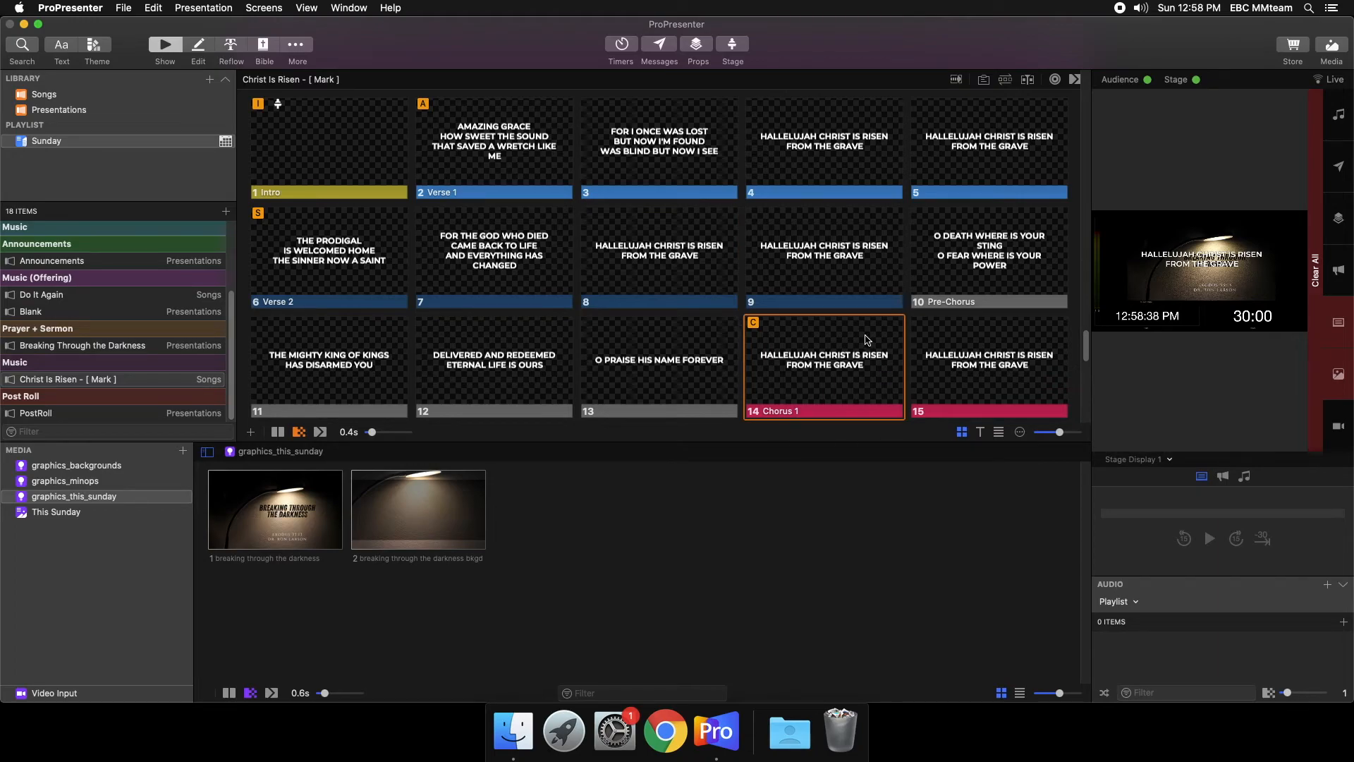
pyautogui.click(519, 168)
pyautogui.click(839, 356)
pyautogui.click(991, 399)
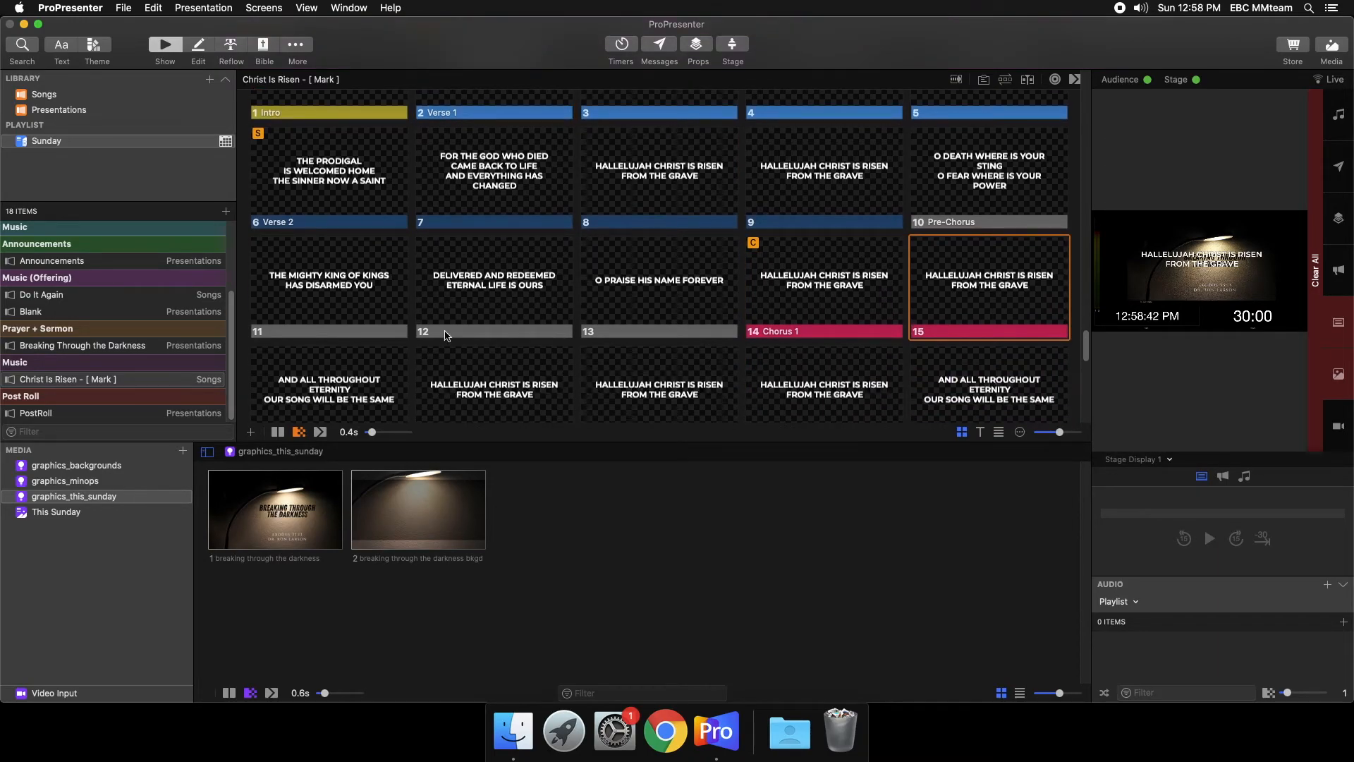
# - Run the remaining Christ Is Risen slides live in order from slide 16, ending on the Outro slide
pyautogui.click(365, 385)
pyautogui.click(494, 389)
pyautogui.click(660, 392)
pyautogui.click(812, 400)
pyautogui.click(981, 388)
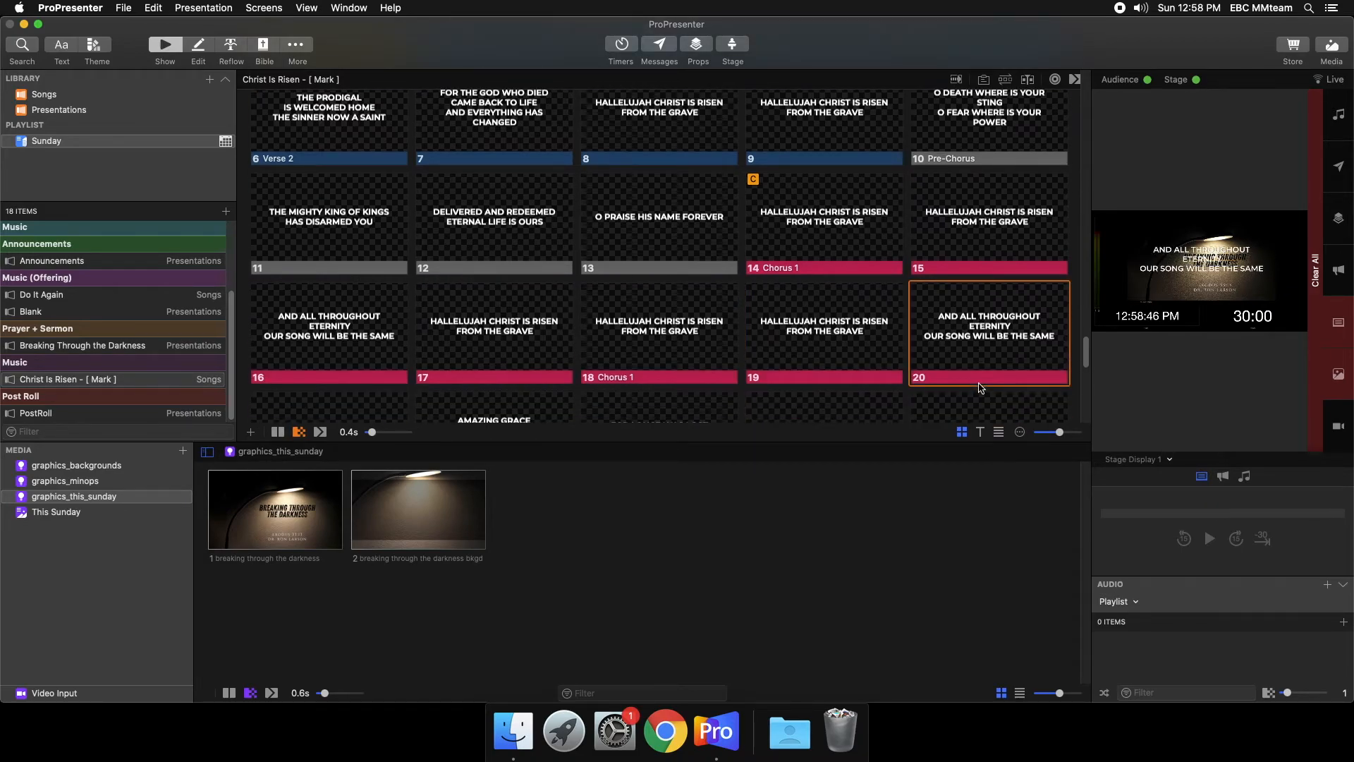
pyautogui.click(291, 363)
pyautogui.click(472, 358)
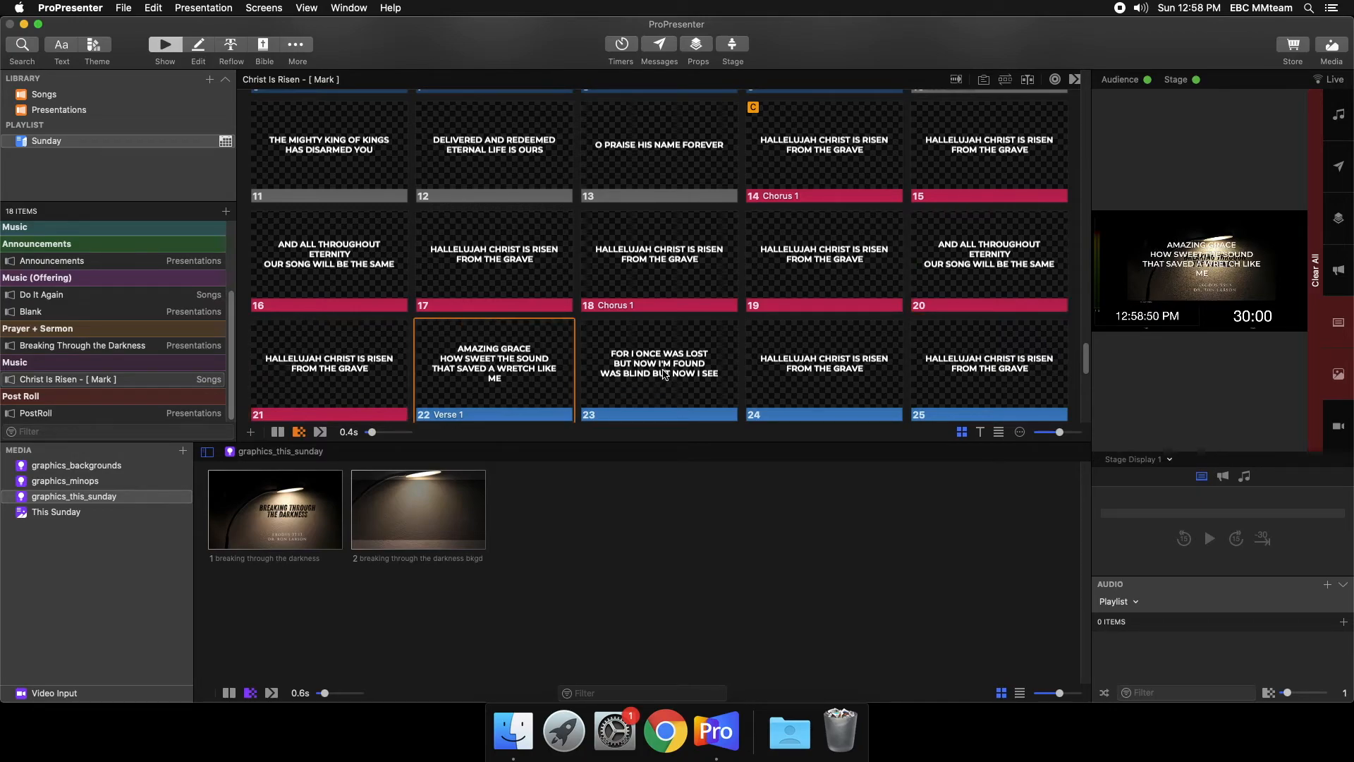
pyautogui.click(664, 373)
pyautogui.click(878, 398)
pyautogui.click(973, 381)
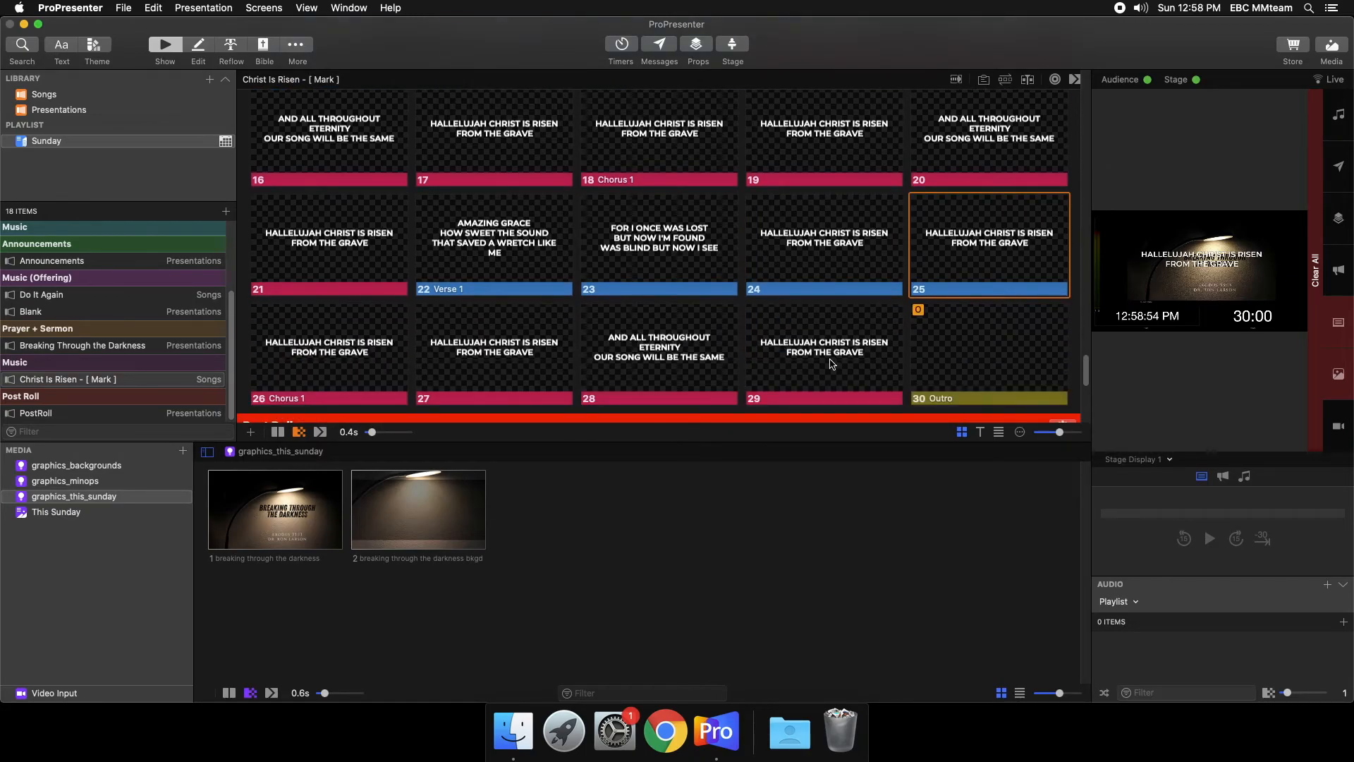
pyautogui.click(927, 358)
pyautogui.scroll(10, 347, 247)
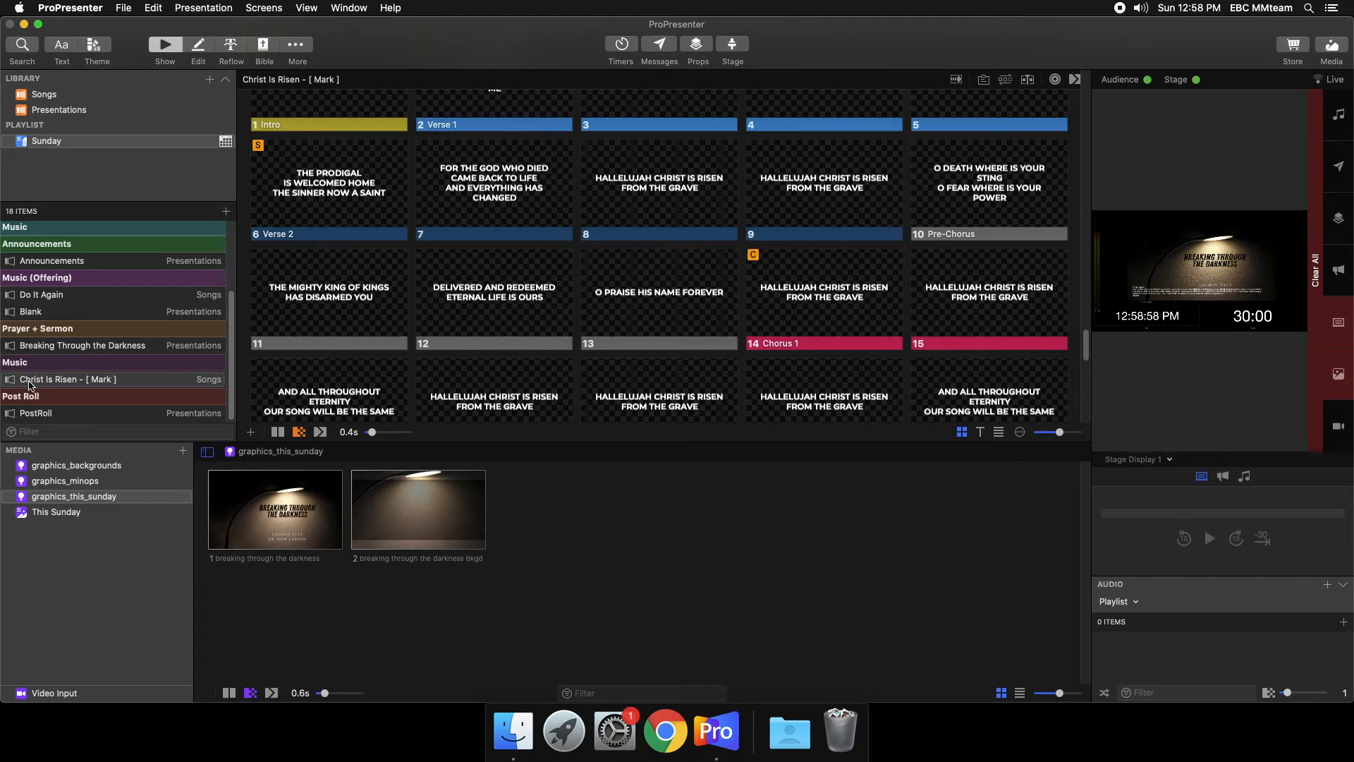
# - Create a second custom arrangement for Christ Is Risen, naming it with another person's first name
pyautogui.click(112, 381)
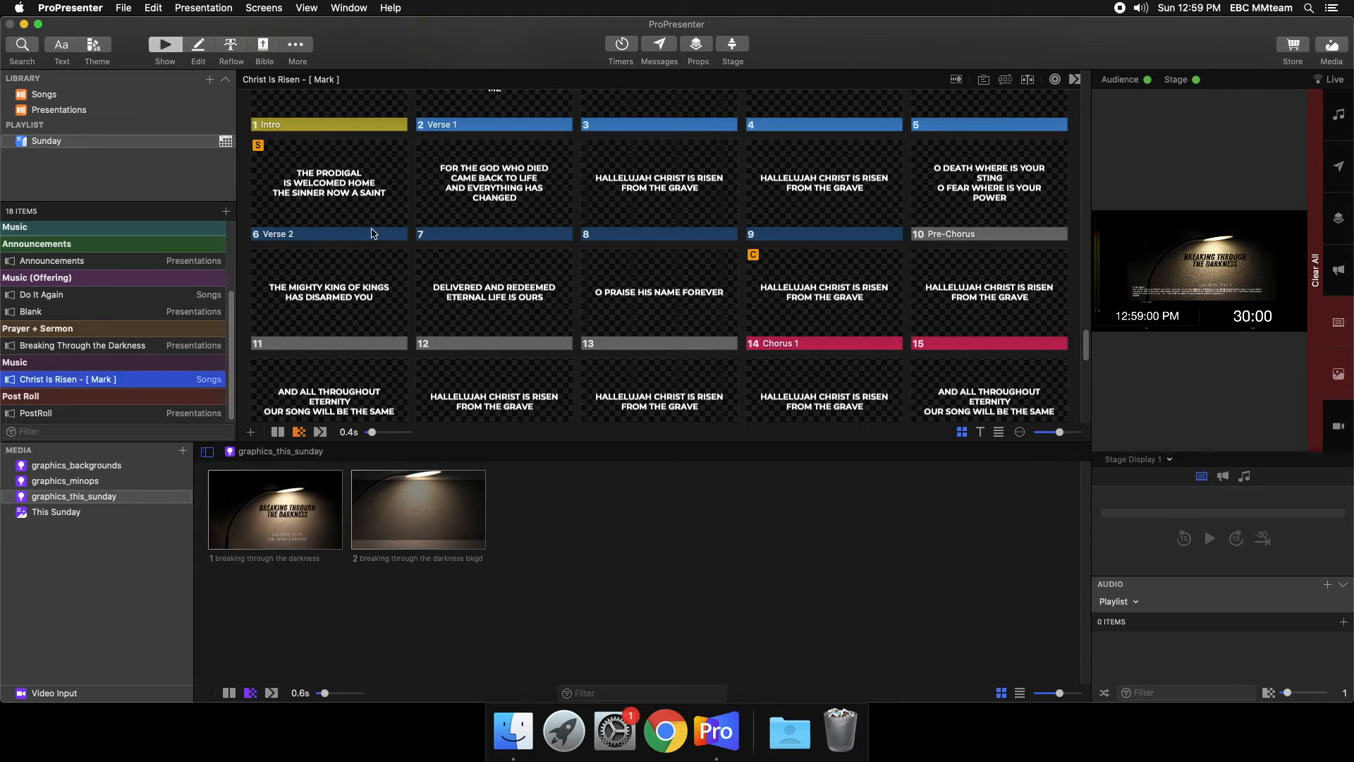
pyautogui.scroll(15, 729, 226)
pyautogui.scroll(-15, 262, 384)
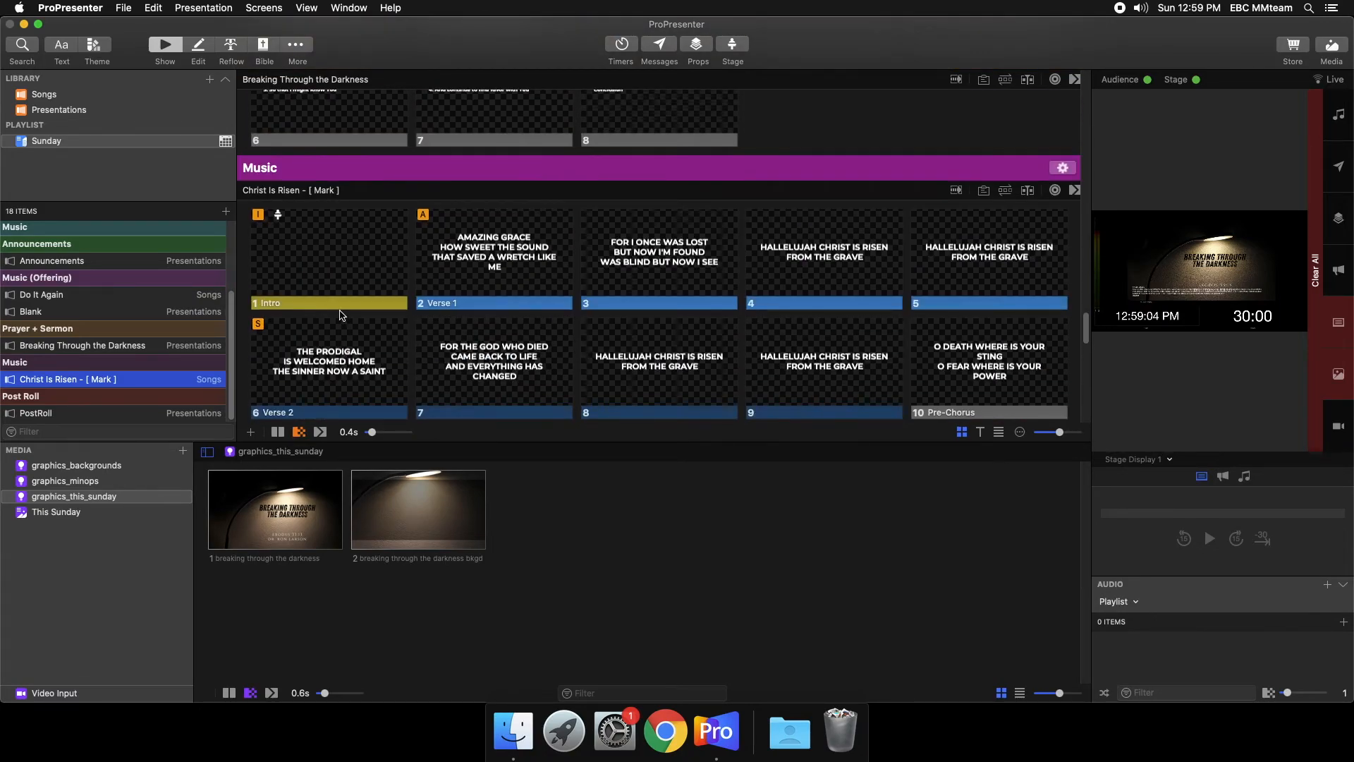
pyautogui.scroll(-1, 341, 314)
pyautogui.click(1005, 168)
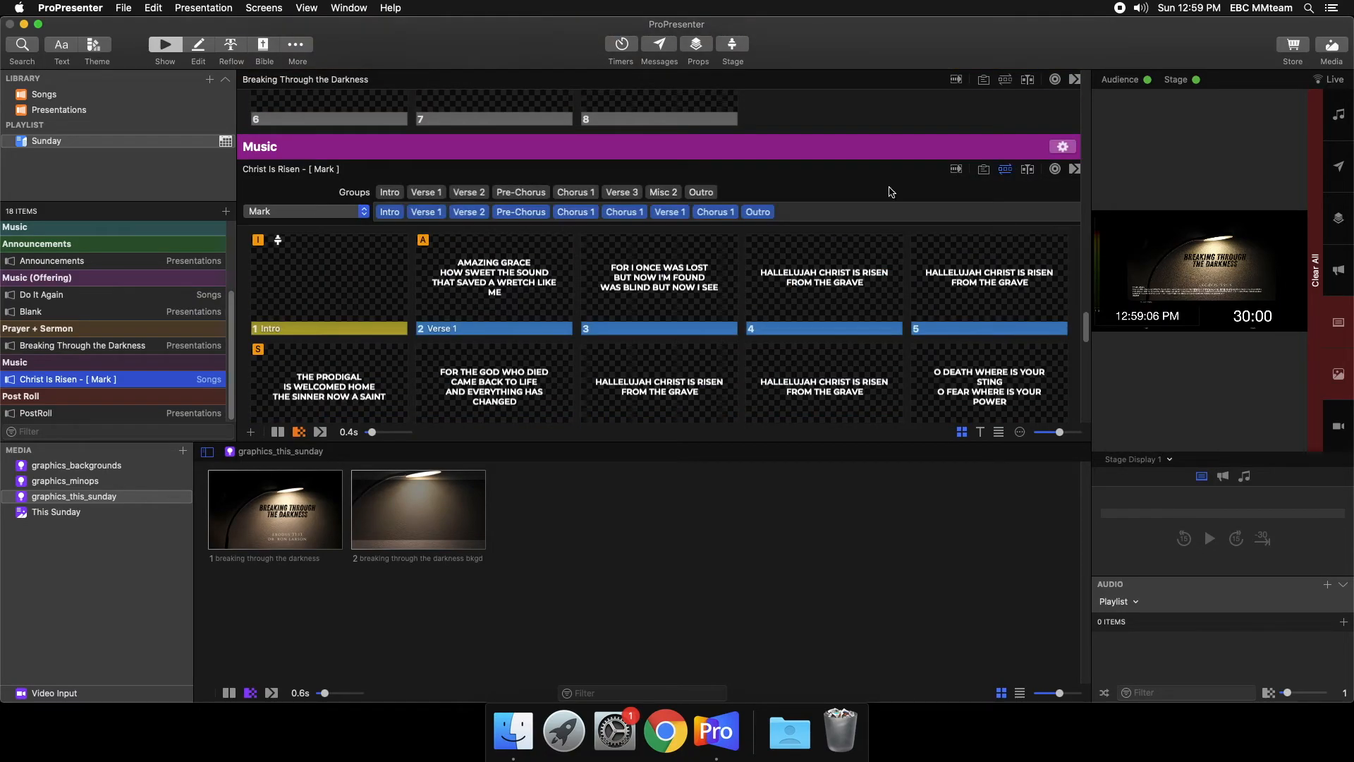
pyautogui.click(337, 213)
pyautogui.click(327, 233)
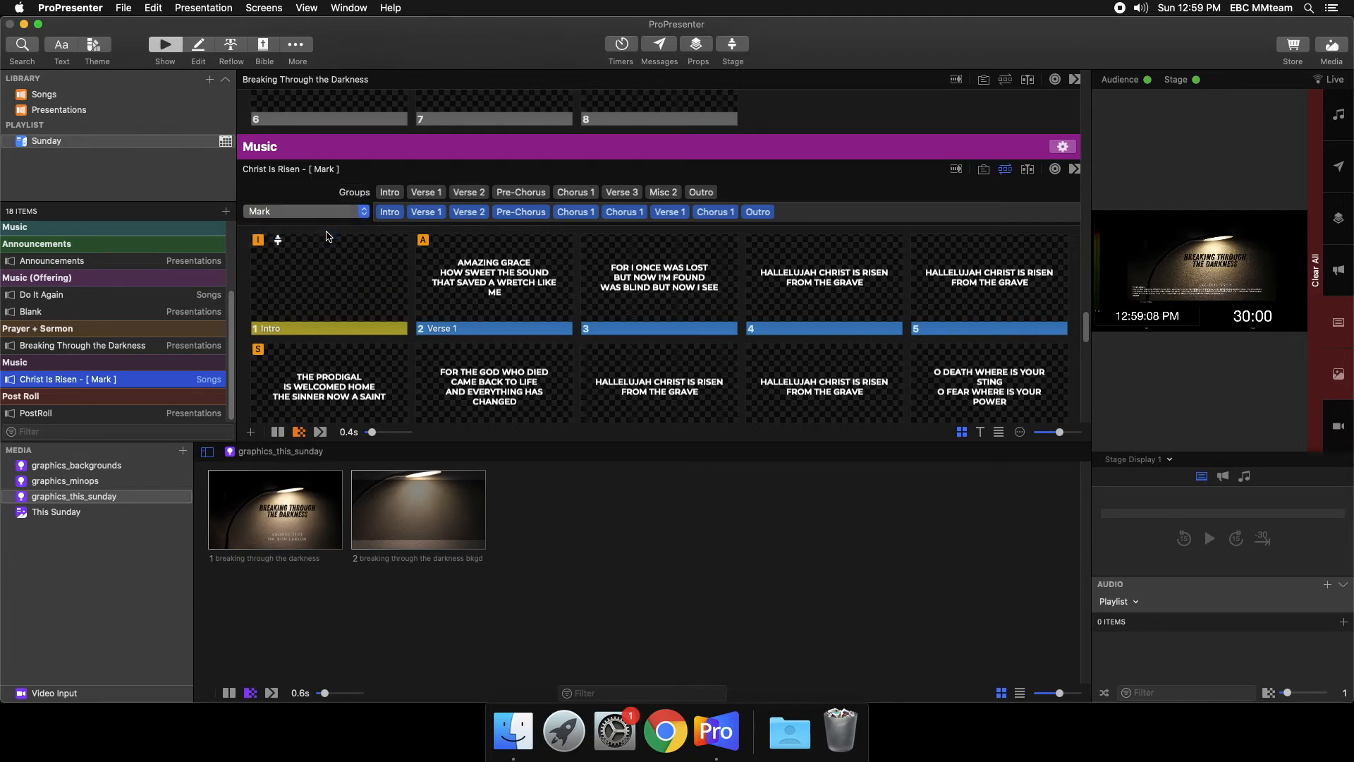
pyautogui.write('Eric')
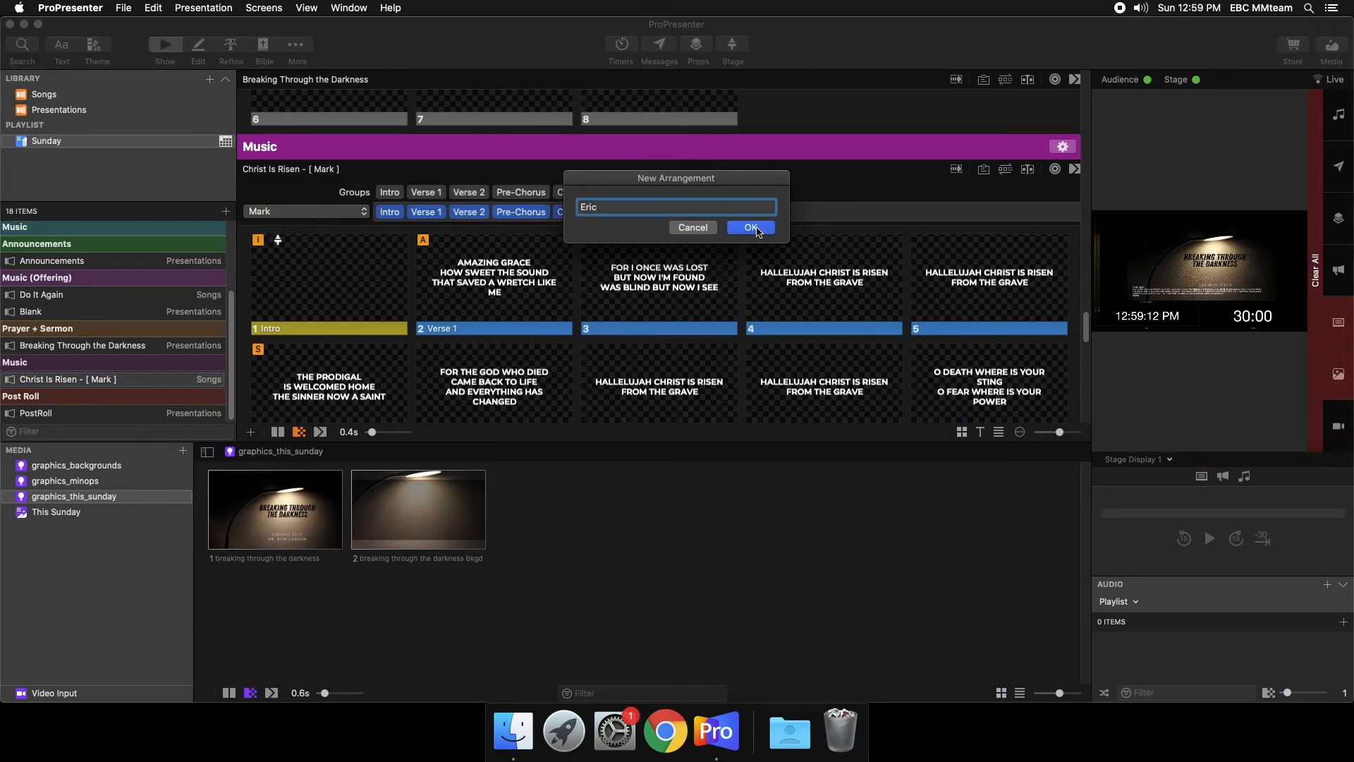
pyautogui.press('Return')
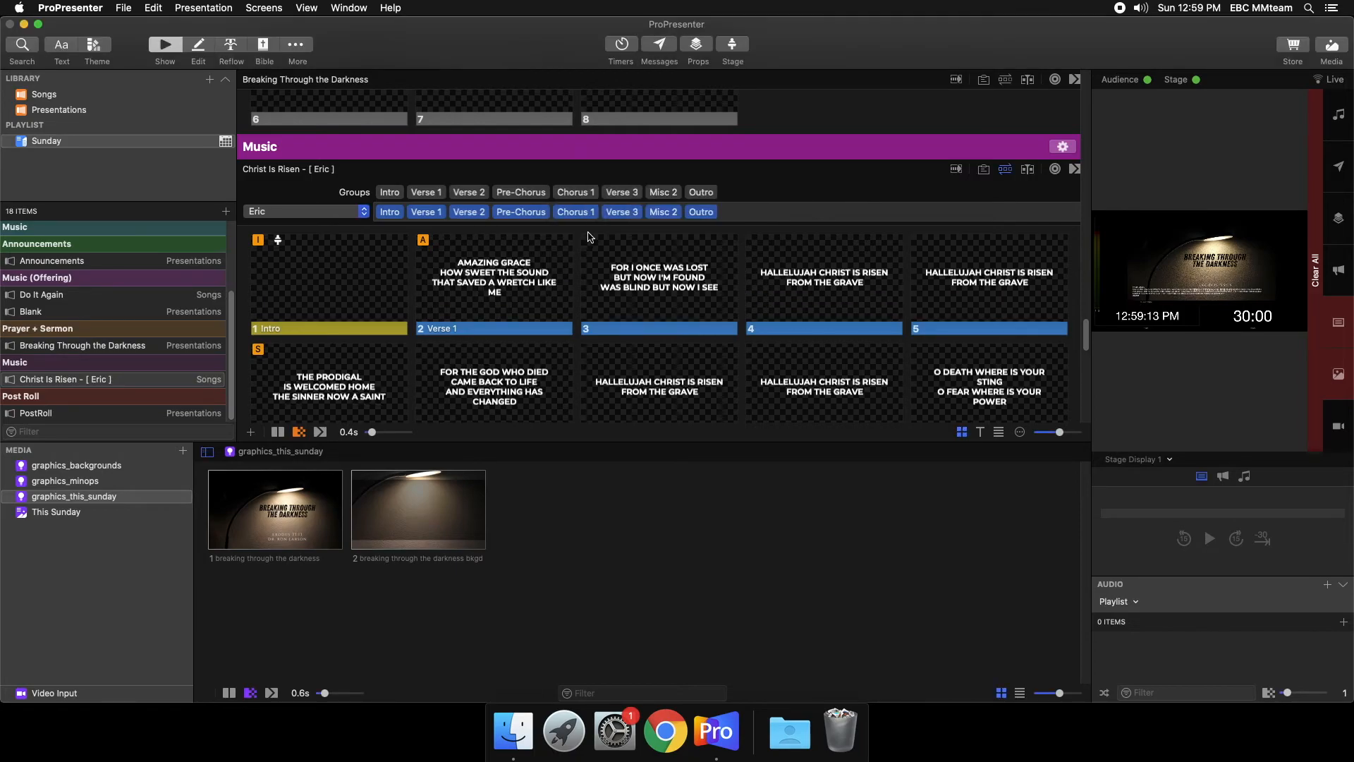
# - Remove Verse 1, Verse 2 and Verse 3 from the new Christ Is Risen arrangement
pyautogui.click(440, 211)
pyautogui.click(440, 211)
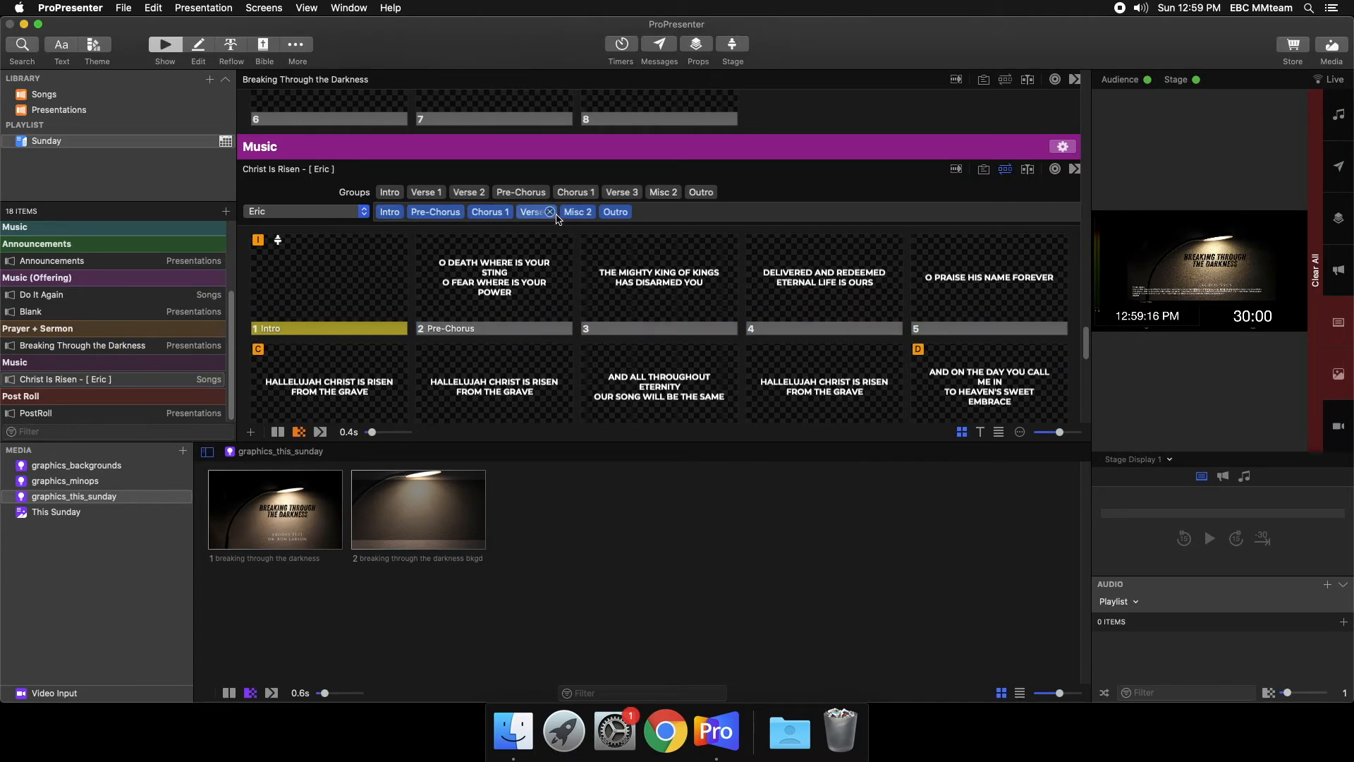
pyautogui.click(551, 213)
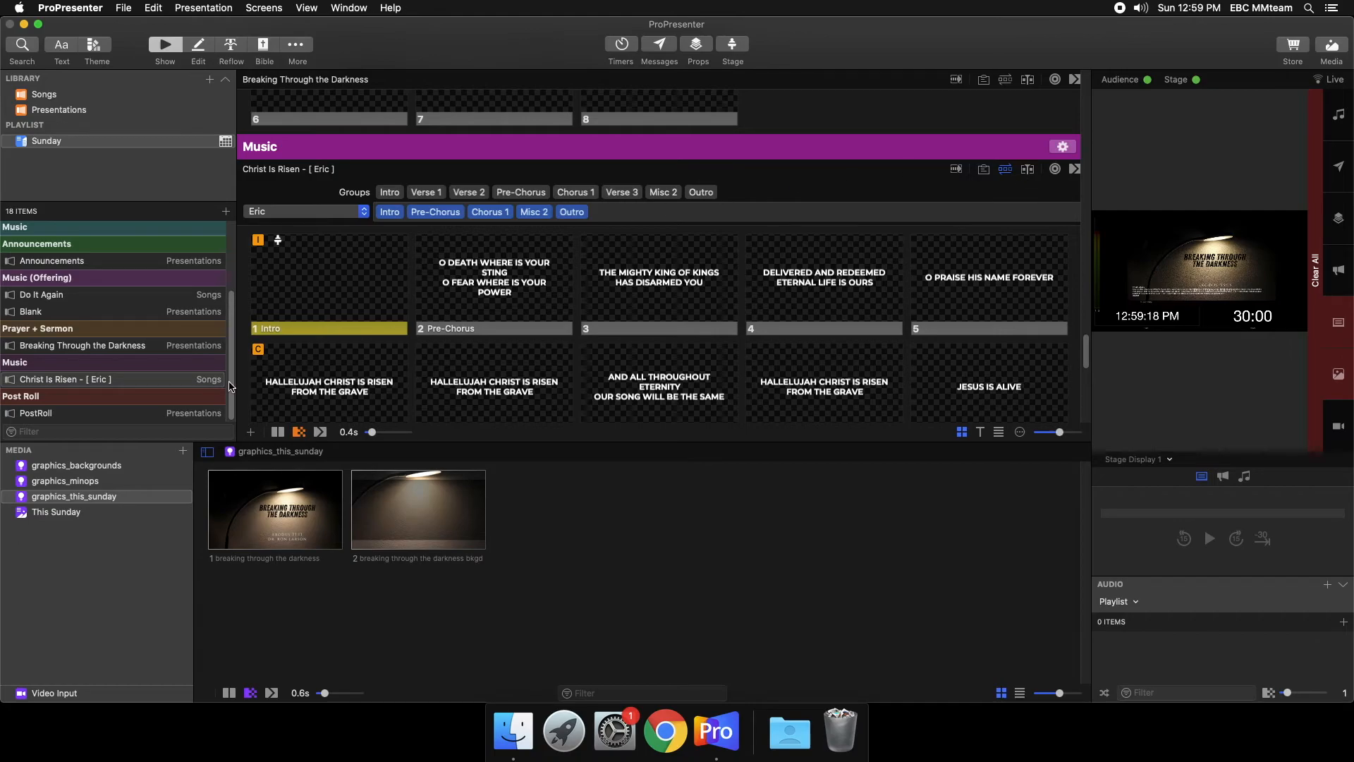
# - Switch Christ Is Risen in the playlist back to its first custom arrangement and review its slides
pyautogui.click(305, 212)
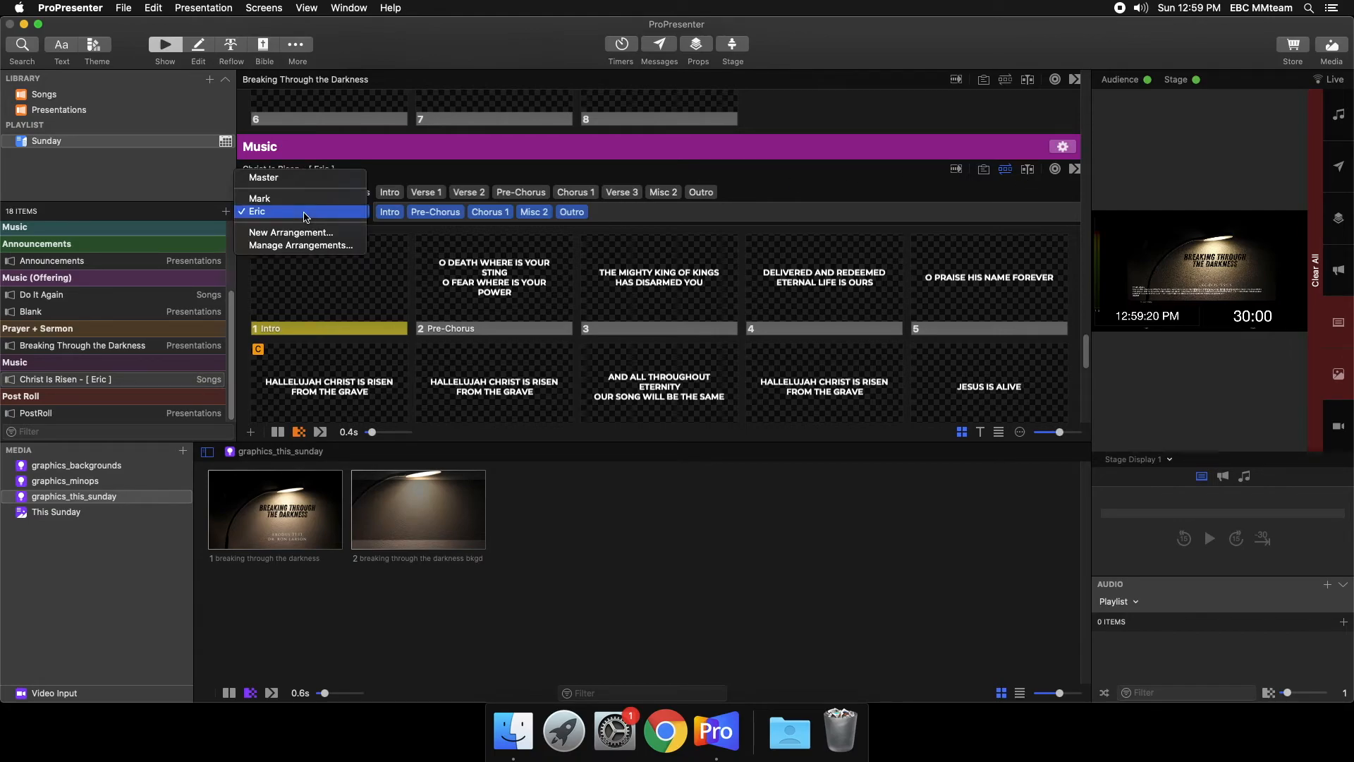
pyautogui.click(143, 387)
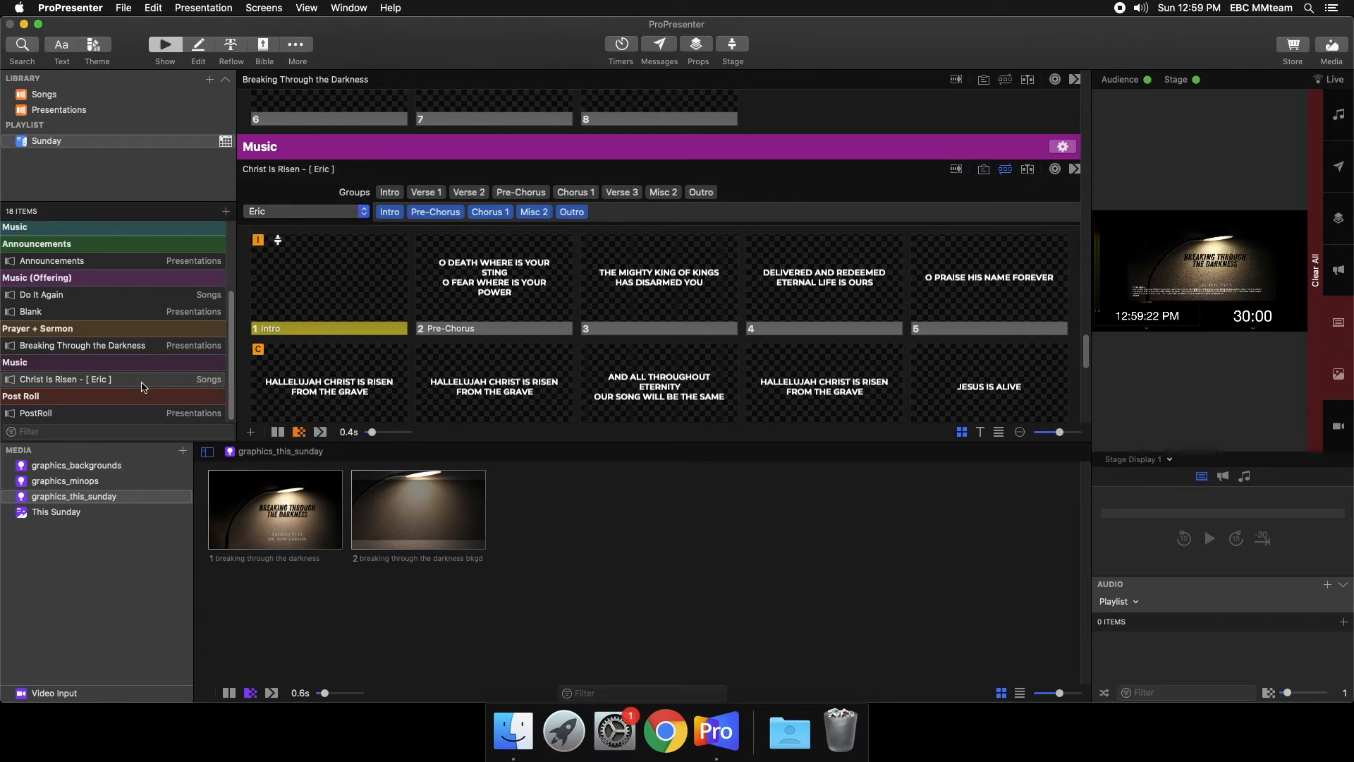
pyautogui.click(144, 386)
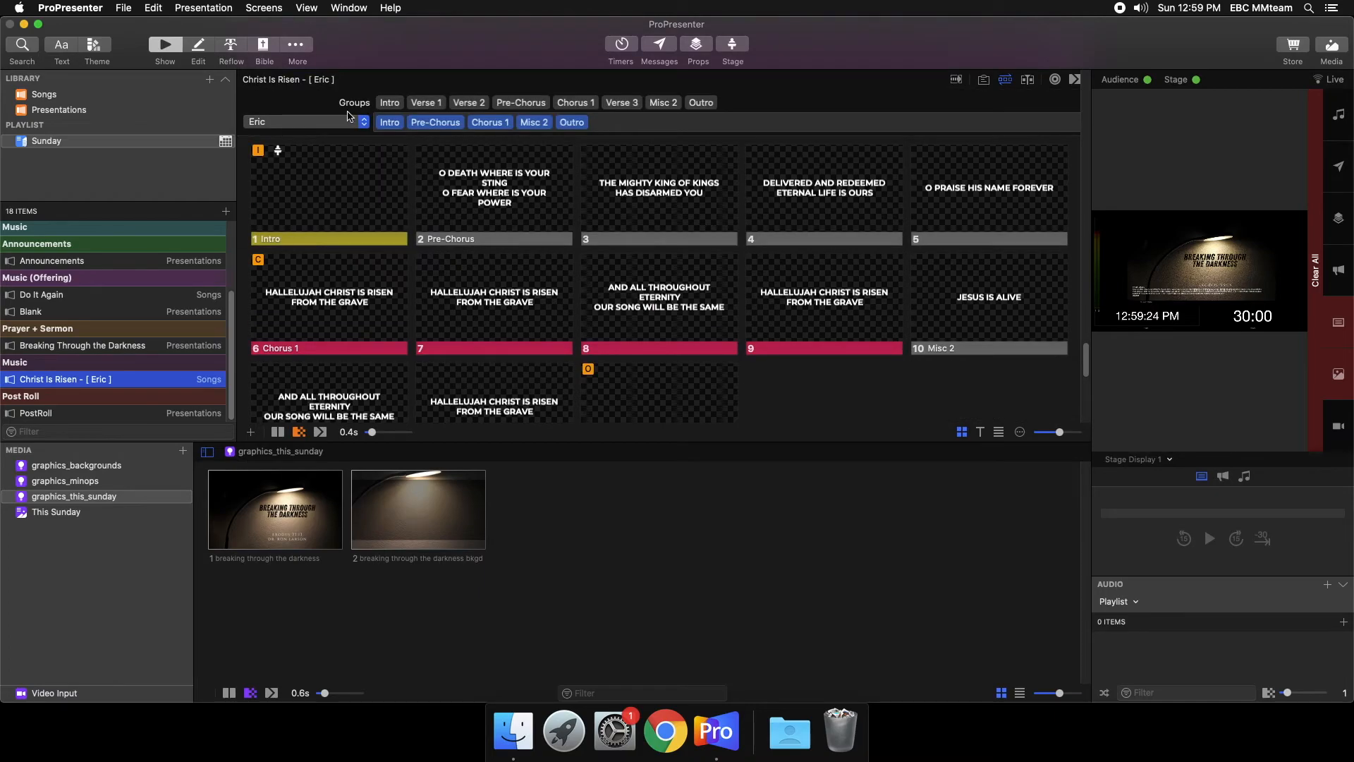
pyautogui.click(300, 125)
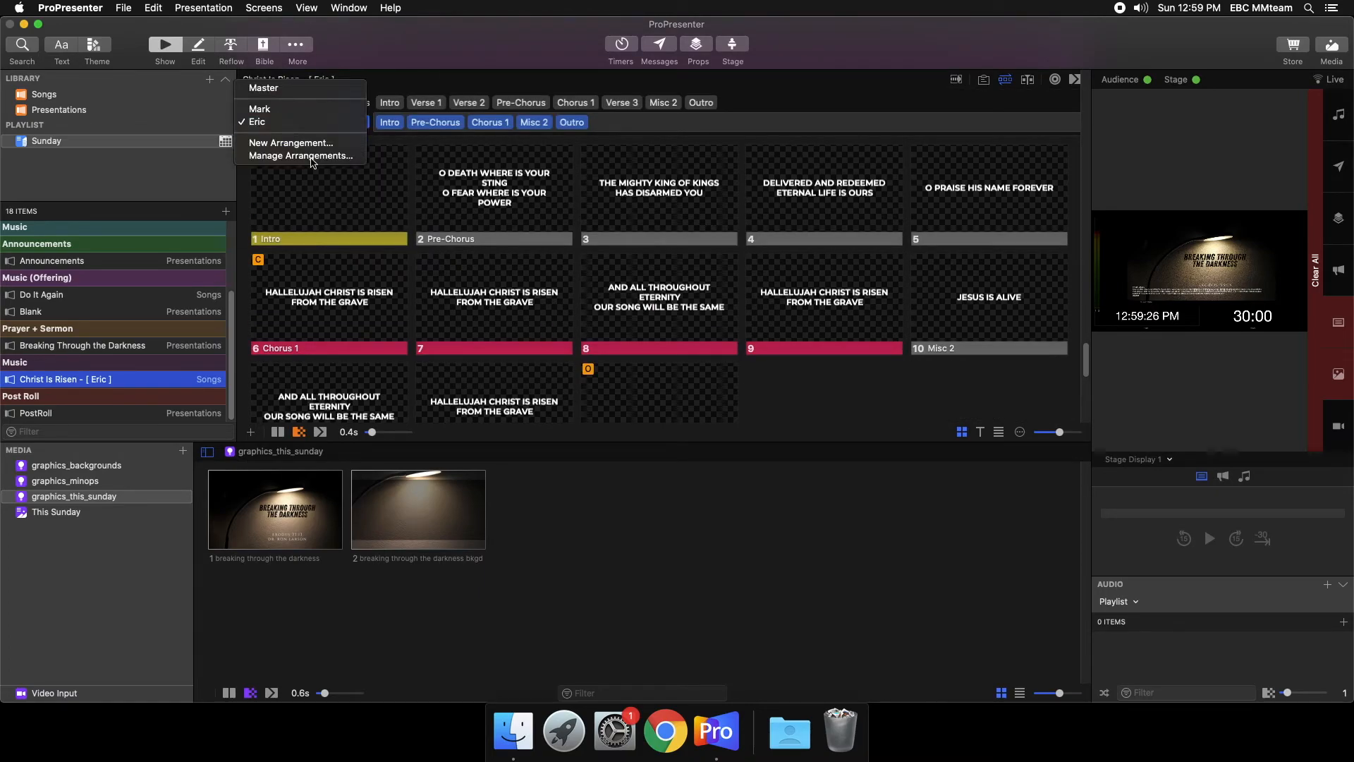
pyautogui.click(314, 110)
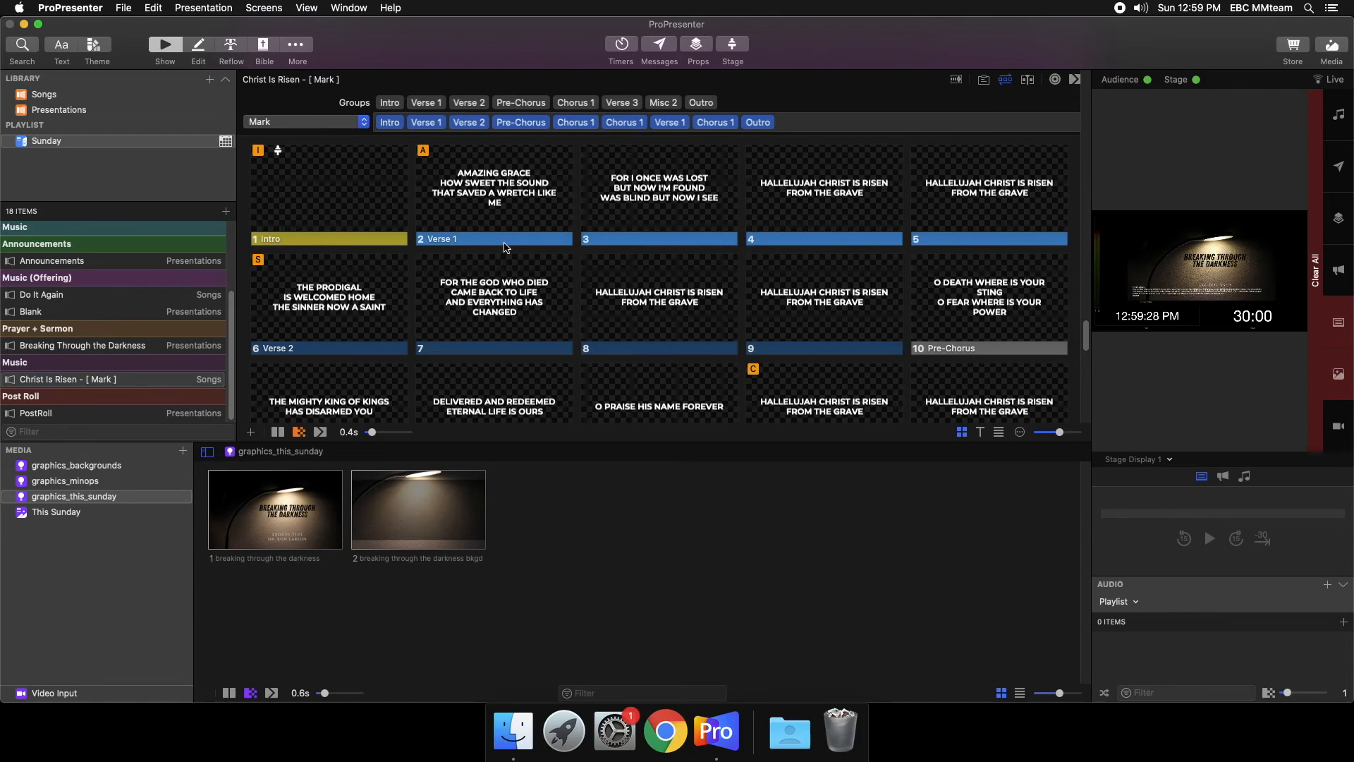
pyautogui.scroll(-5, 854, 308)
pyautogui.scroll(4, 854, 308)
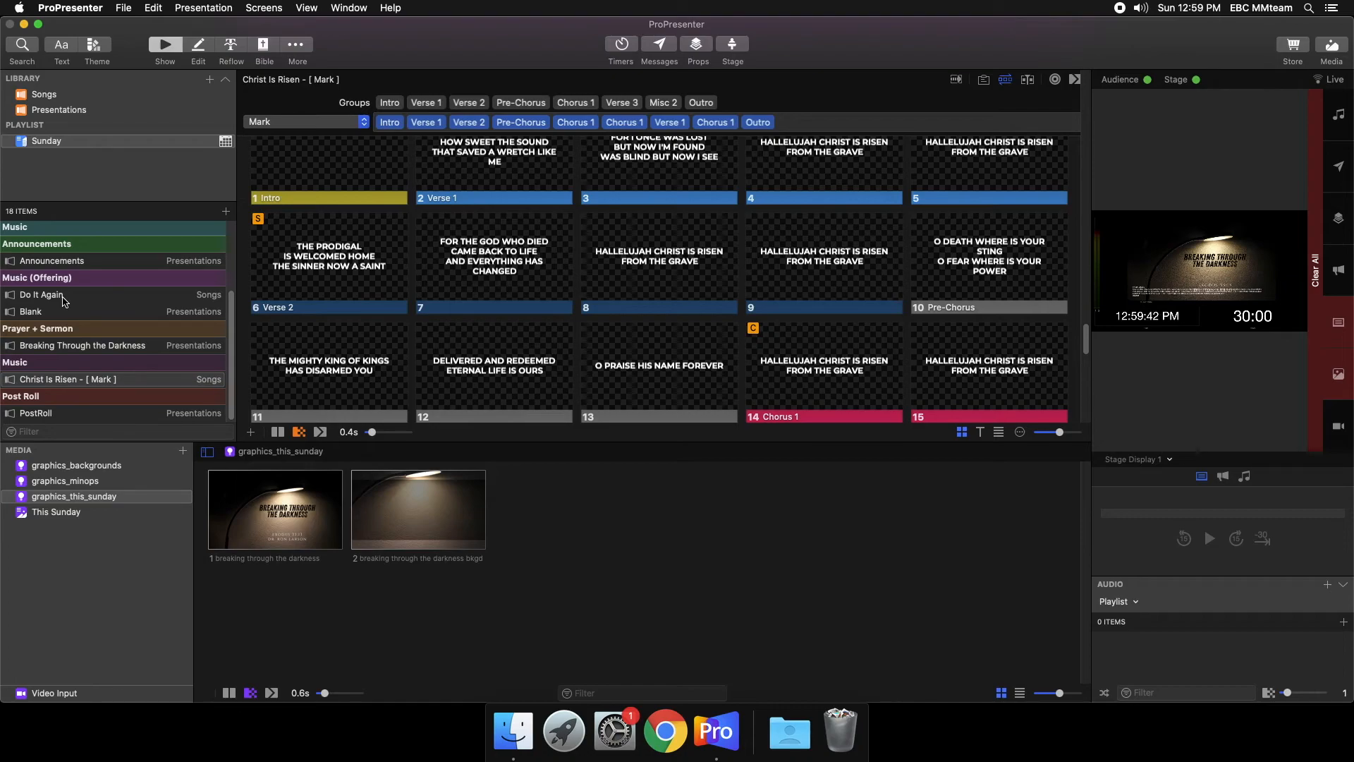
# - Return to the start of the playlist and hide the arrangement controls on Christ Is Risen
pyautogui.scroll(1, 84, 387)
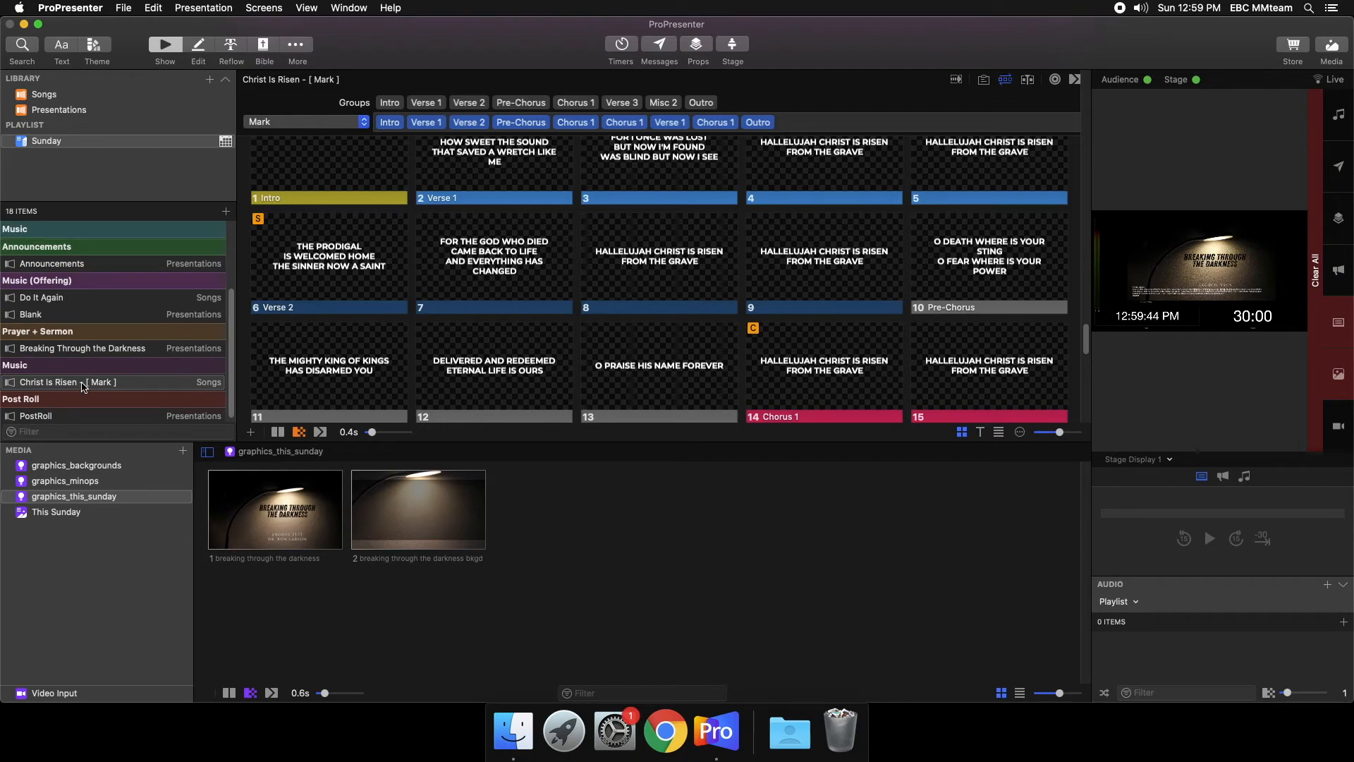
pyautogui.scroll(5, 84, 387)
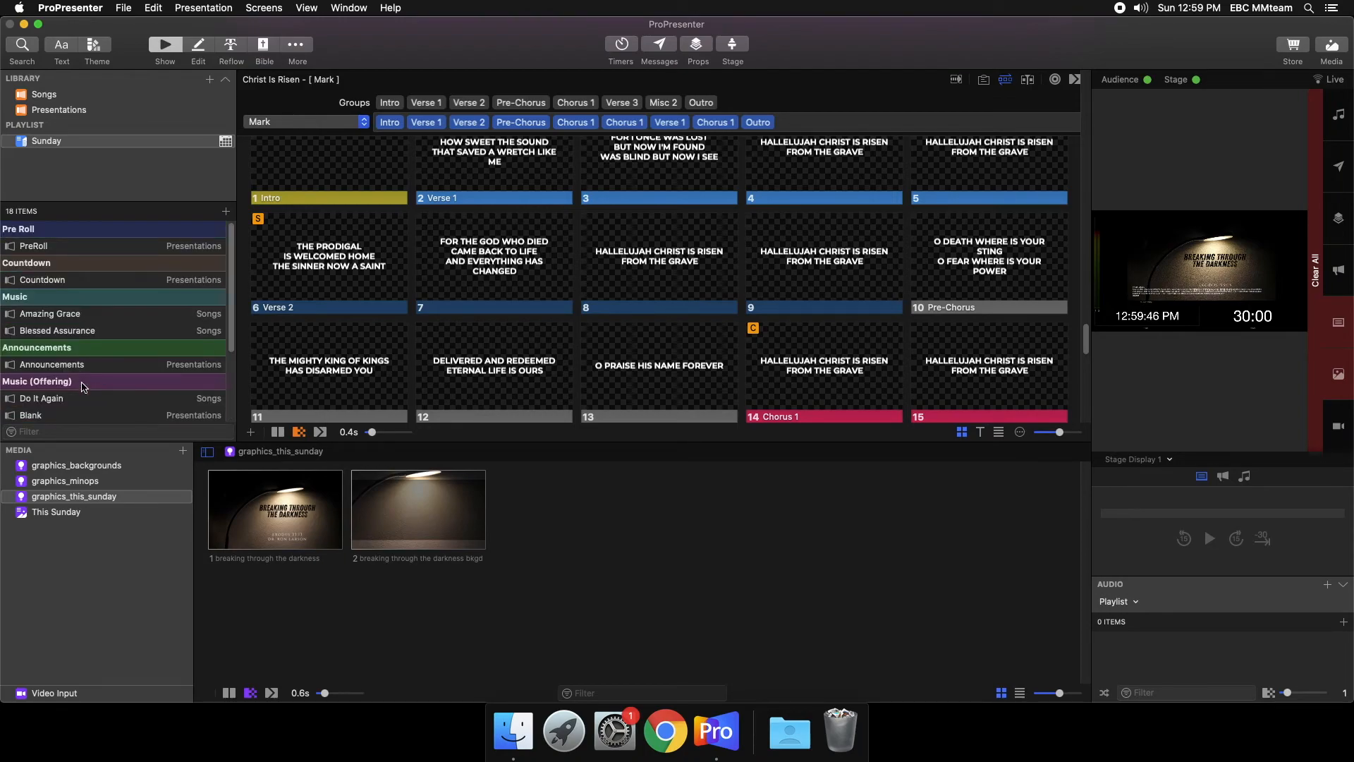
pyautogui.click(1005, 79)
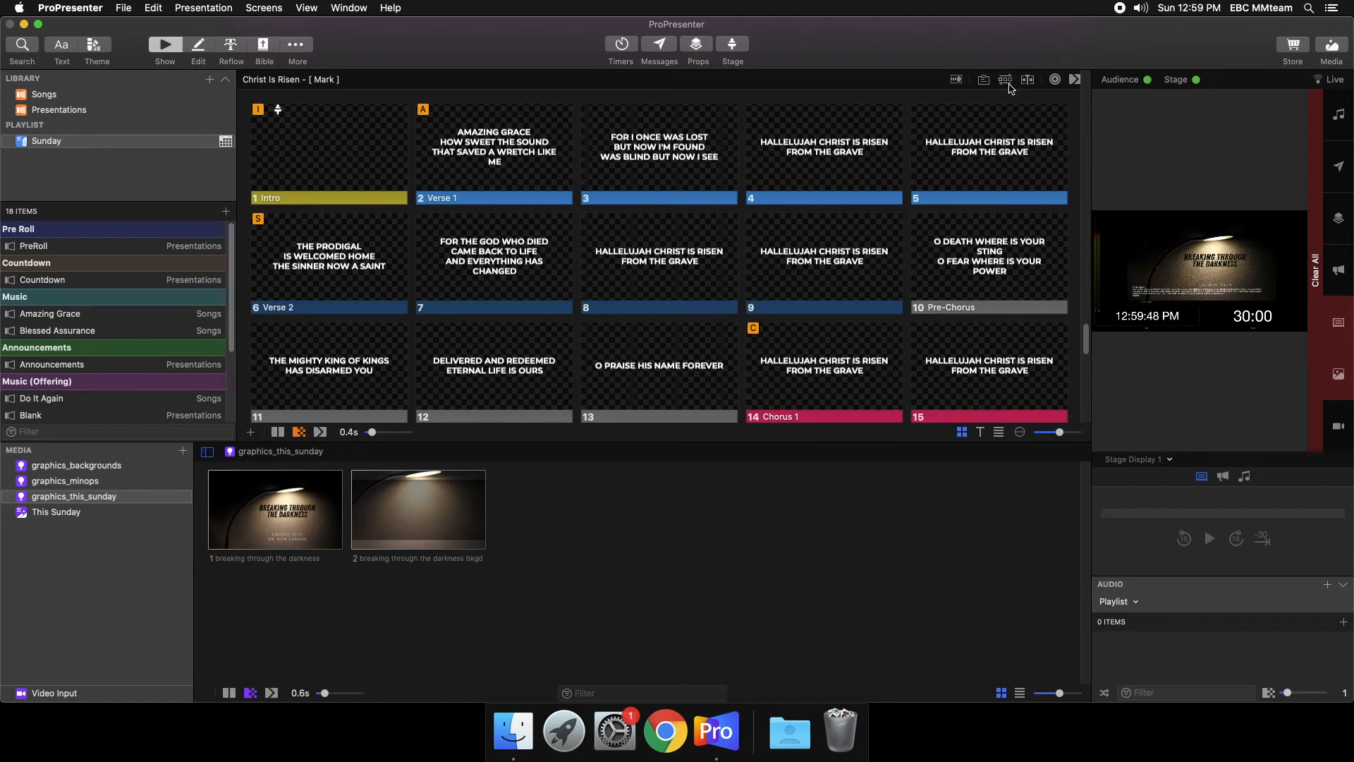
# - Show the graphics_backgrounds media beside Amazing Grace, run the Countdown video live and skip it close to its end
pyautogui.click(70, 318)
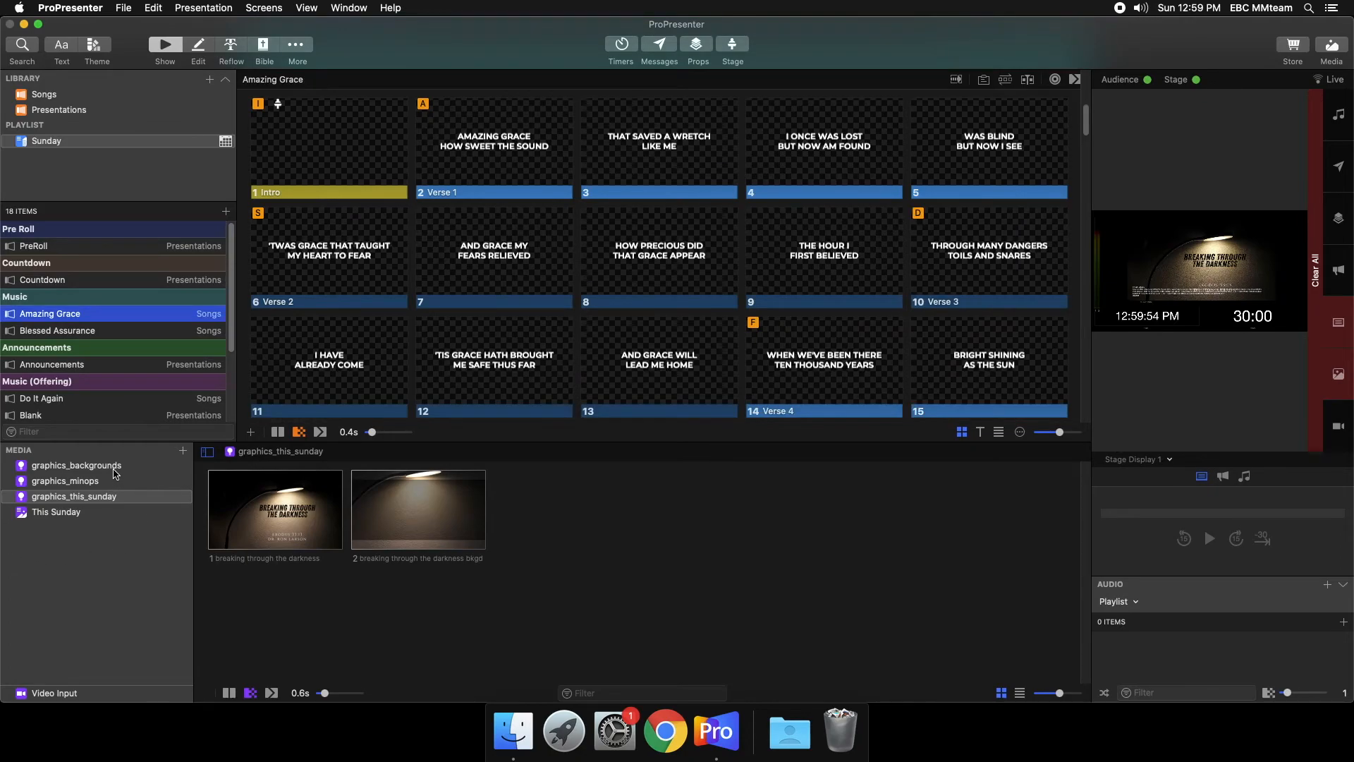
pyautogui.click(115, 467)
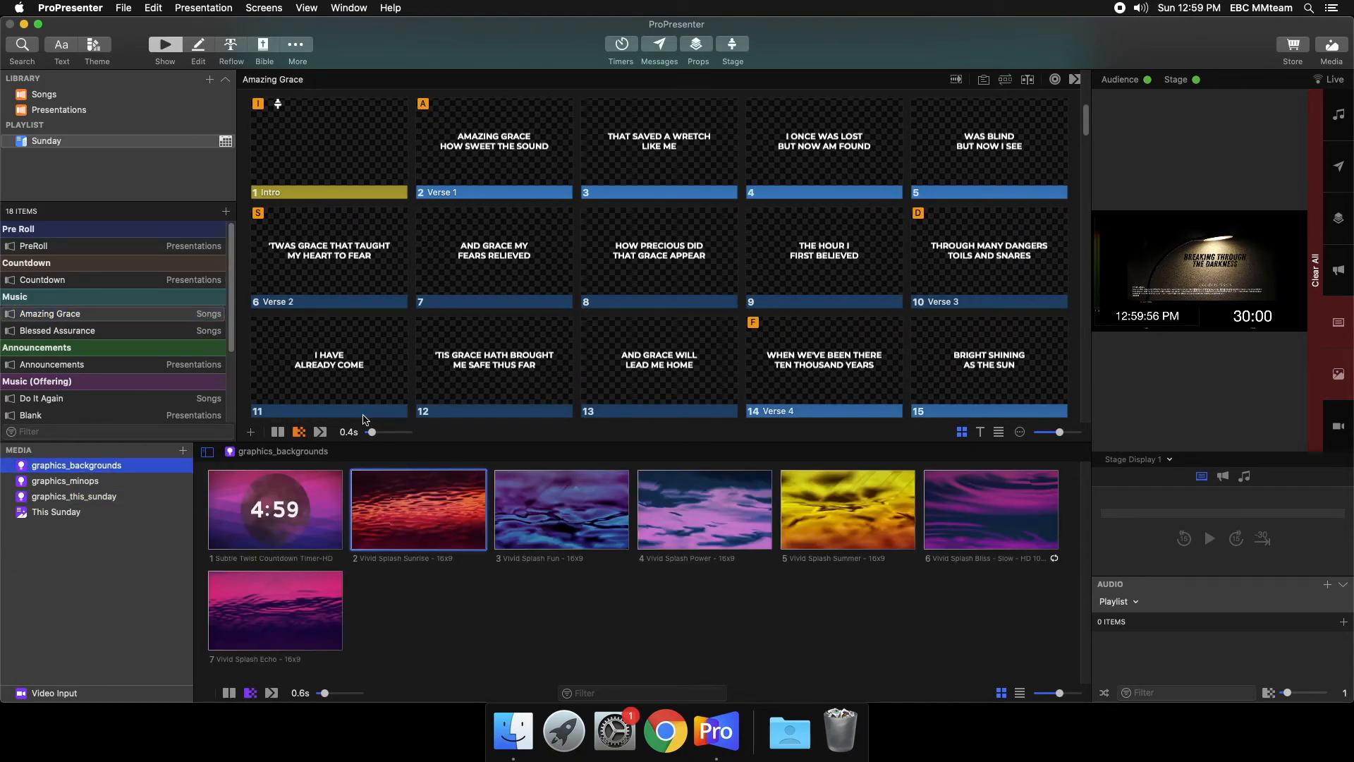
pyautogui.scroll(5, 427, 275)
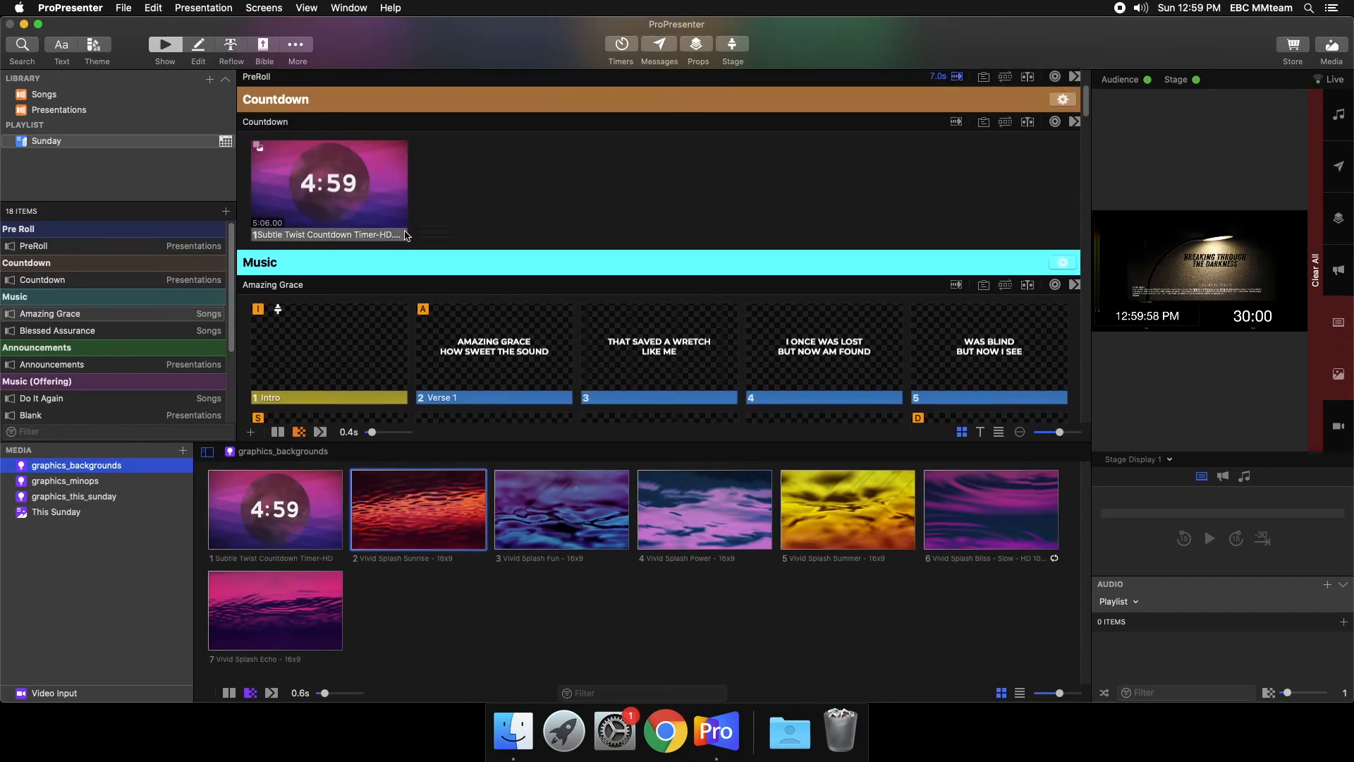
pyautogui.click(329, 187)
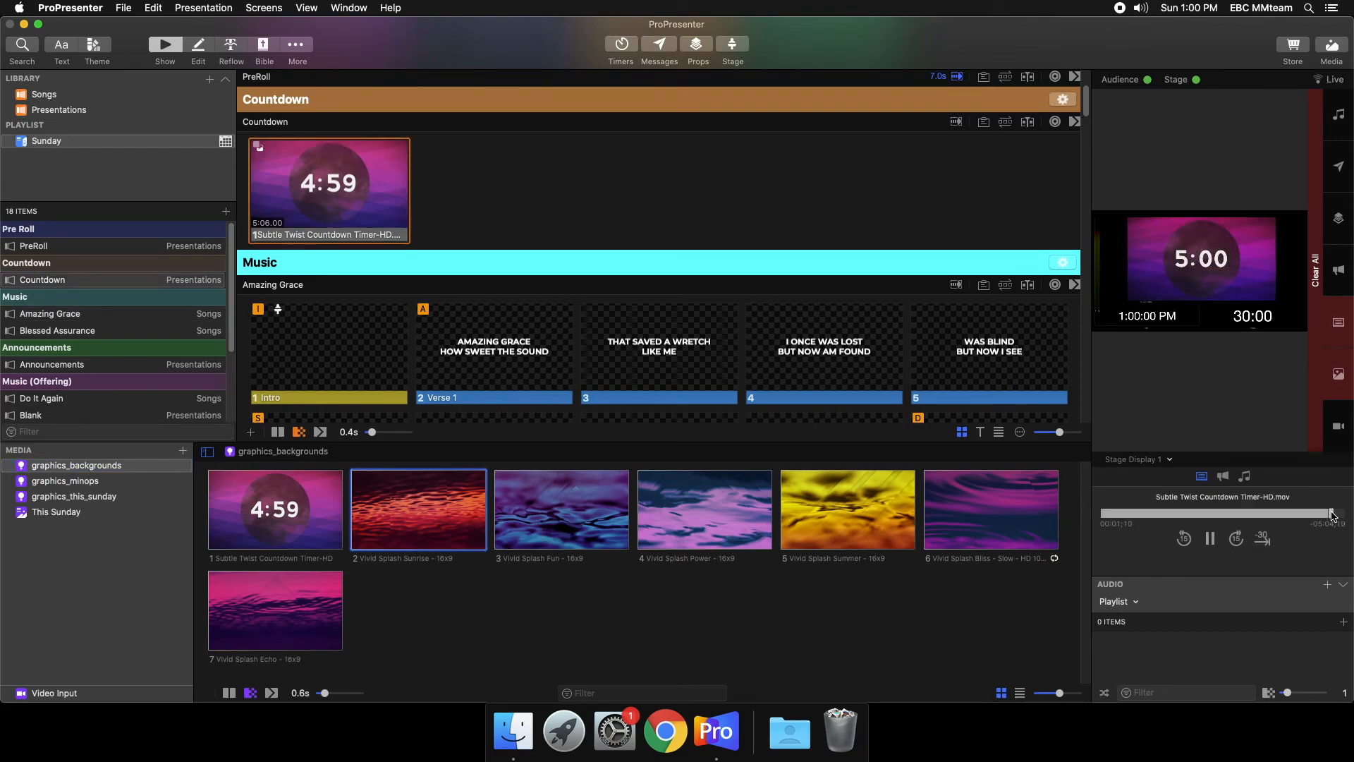
pyautogui.click(1331, 515)
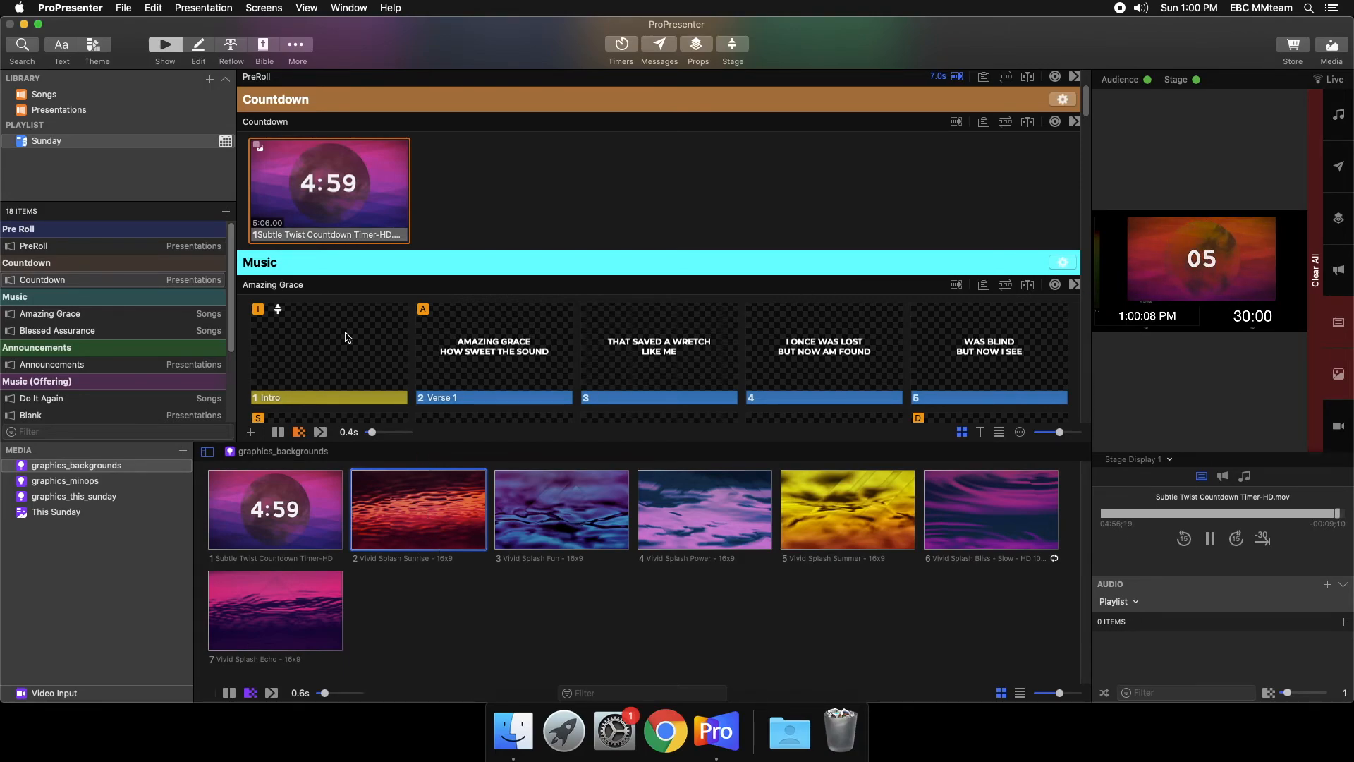
# - Put the Vivid Splash Sunrise background live in preparation for Amazing Grace
pyautogui.scroll(-2, 339, 337)
pyautogui.scroll(-3, 338, 337)
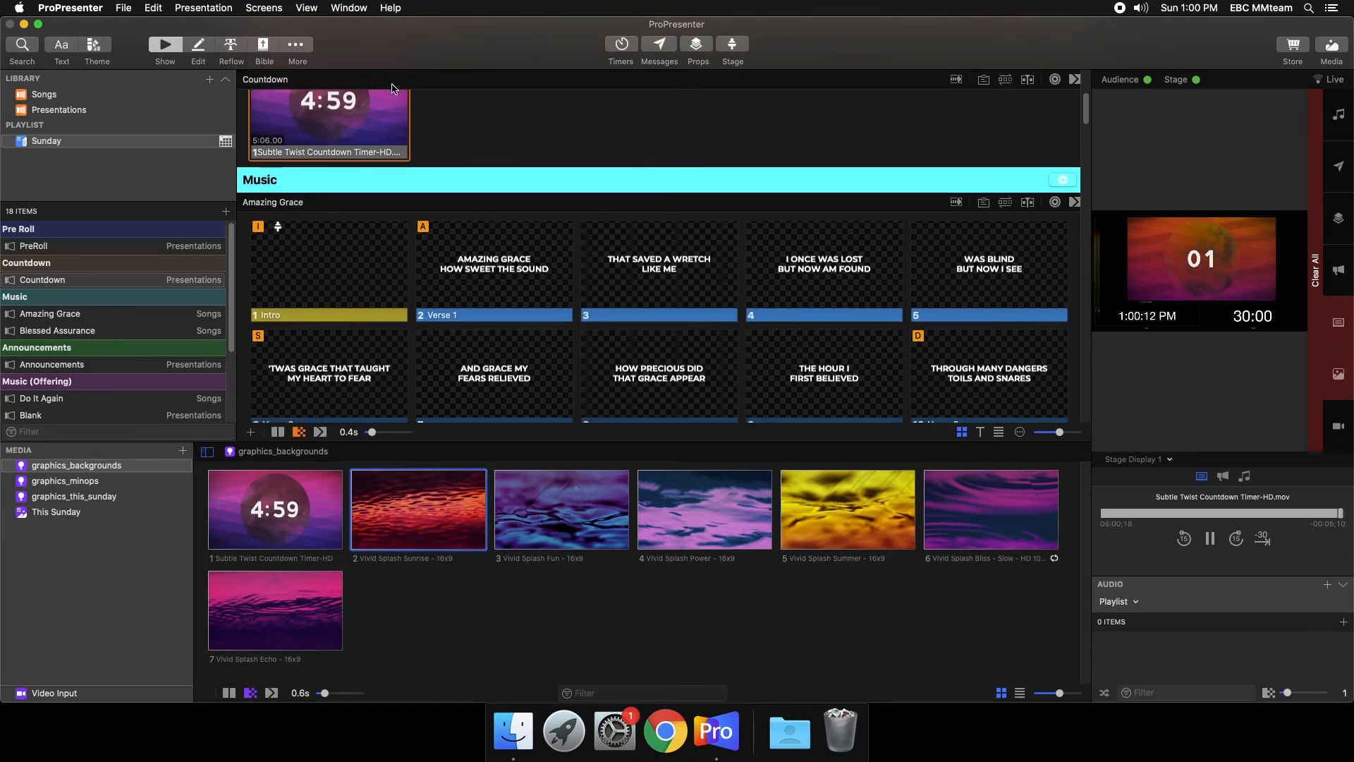
pyautogui.click(406, 537)
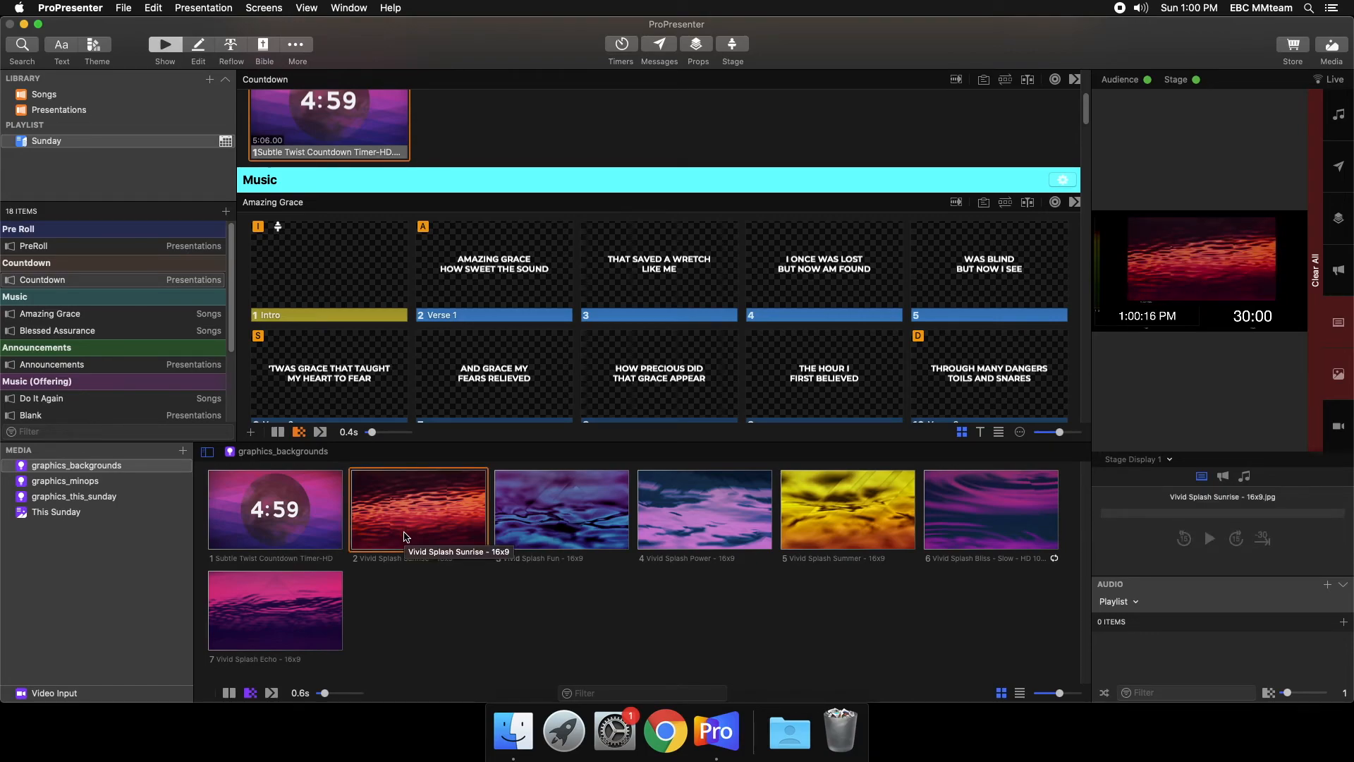
# - Run Amazing Grace live from the Intro slide through Verse 1 and Verse 2, advancing to slide 9
pyautogui.click(327, 296)
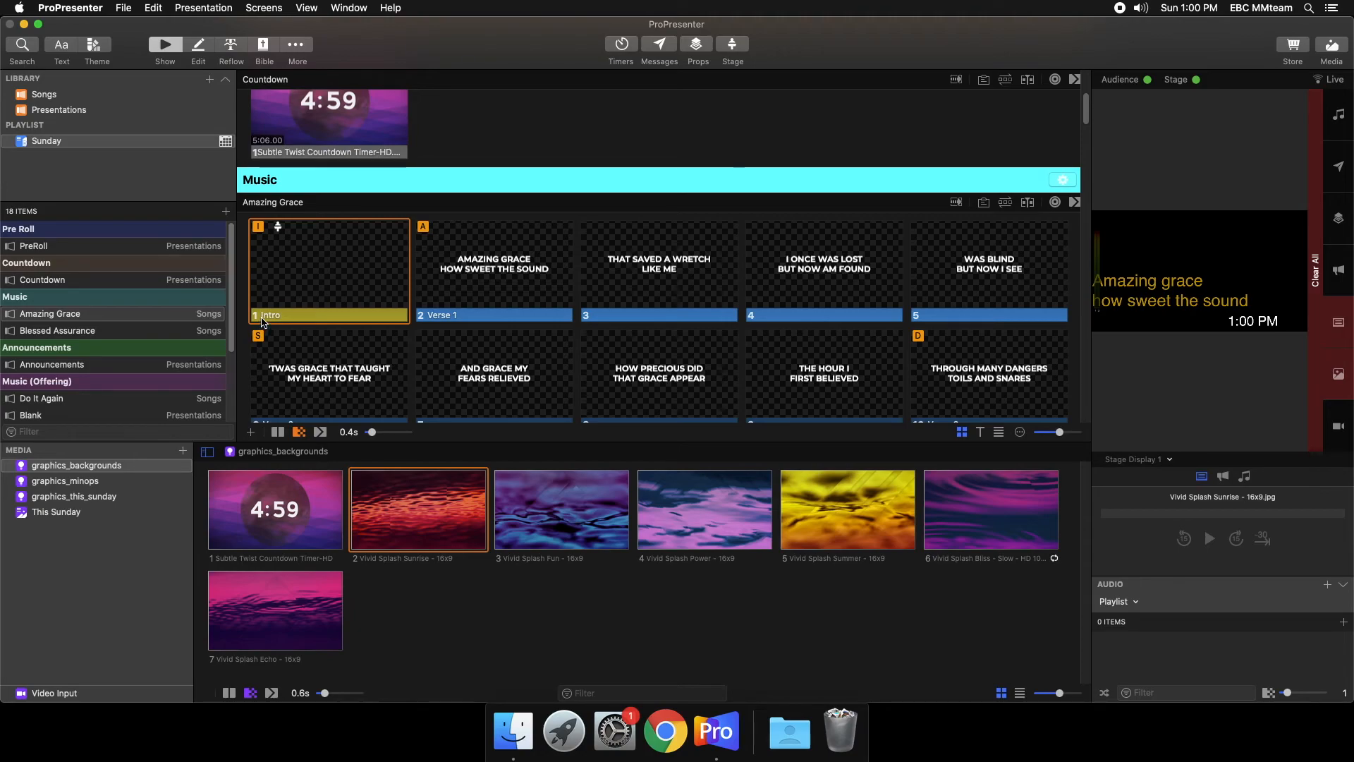
pyautogui.click(474, 296)
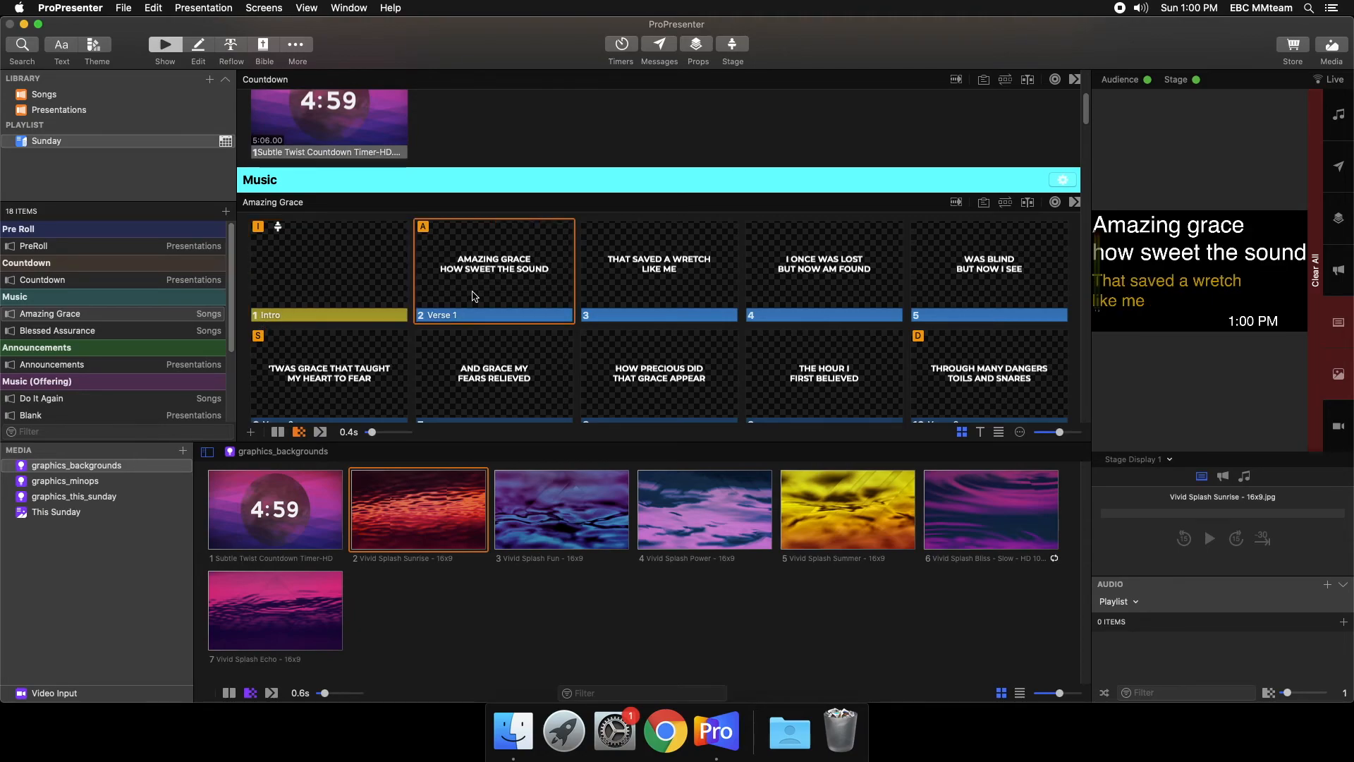
pyautogui.press('Right')
pyautogui.press('Right')
pyautogui.press('Right')
pyautogui.press('Right')
pyautogui.press('Right')
pyautogui.press('Right')
pyautogui.press('Right')
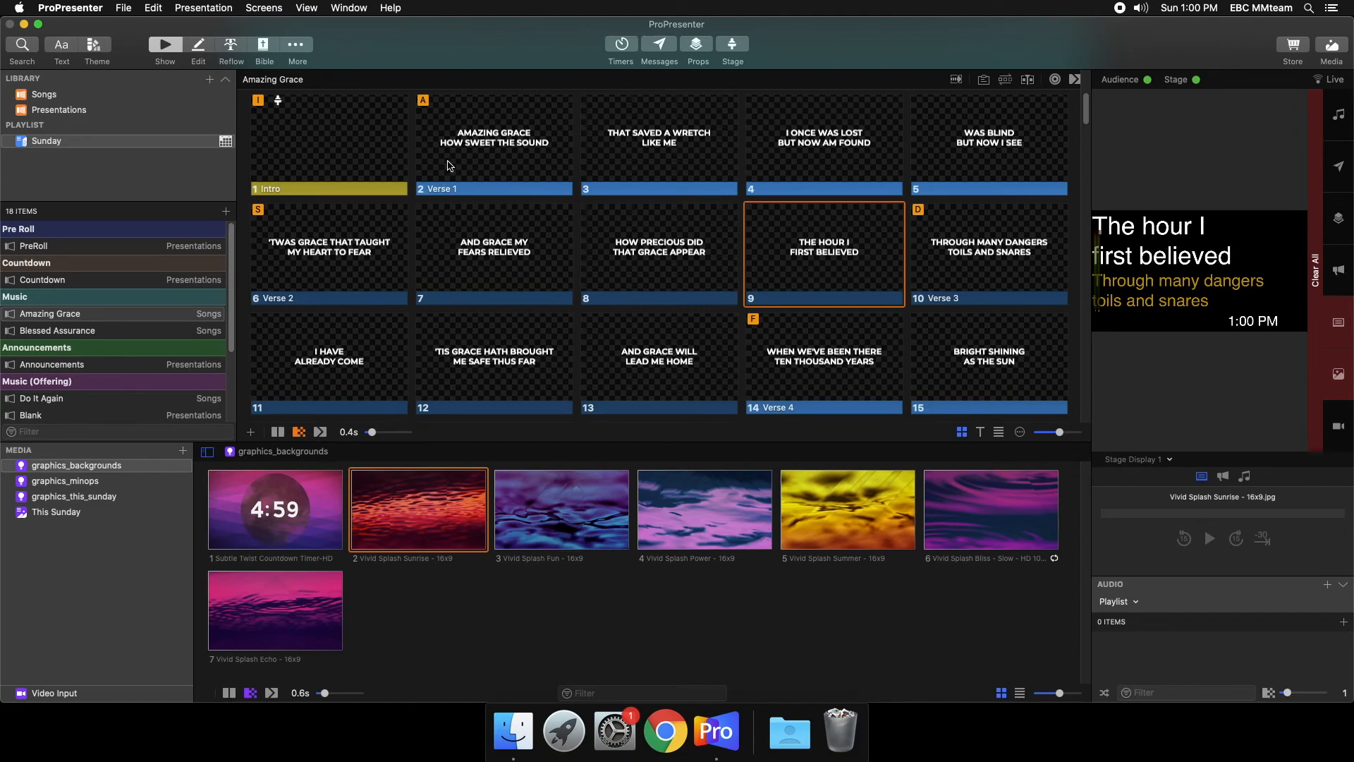
# - Jump live in Amazing Grace to Verse 1, Verse 4 and slide 25, ending on the Outro slide
pyautogui.press('a')
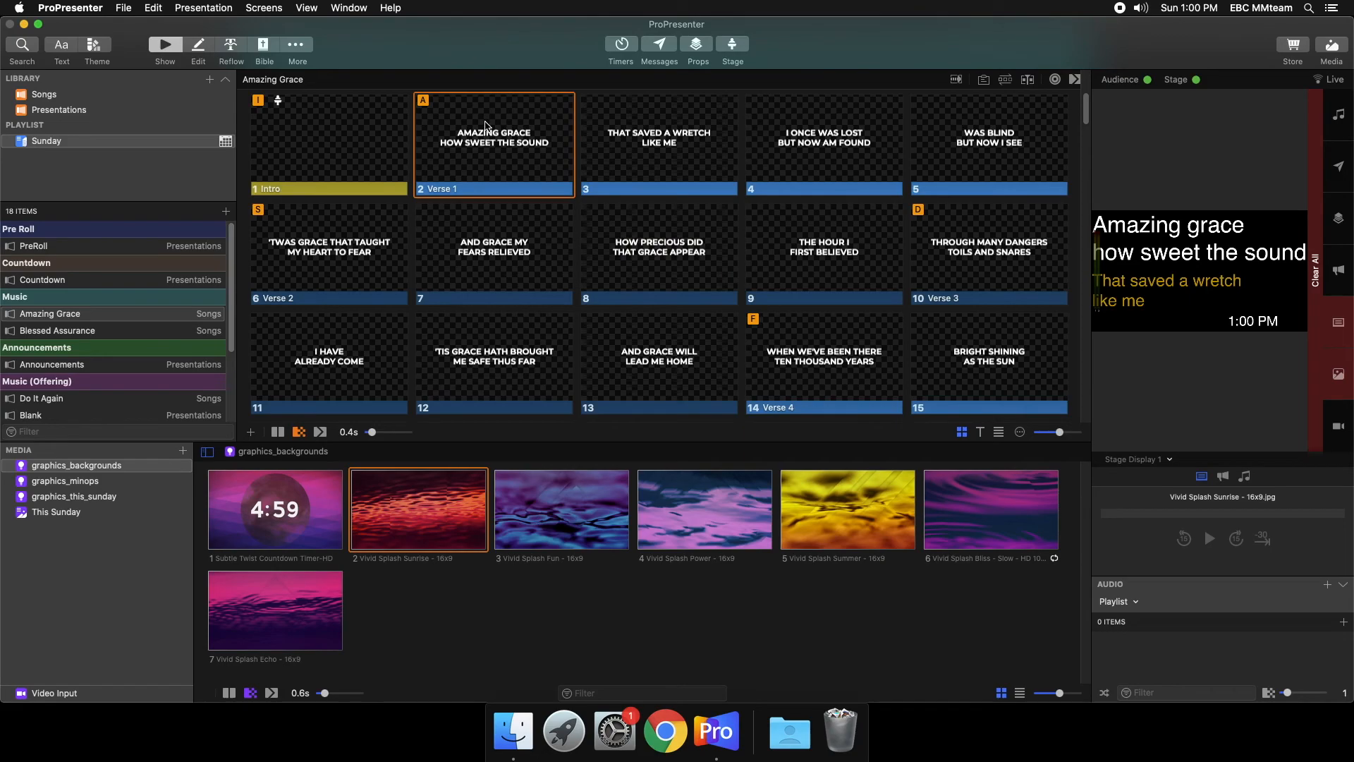
pyautogui.click(875, 388)
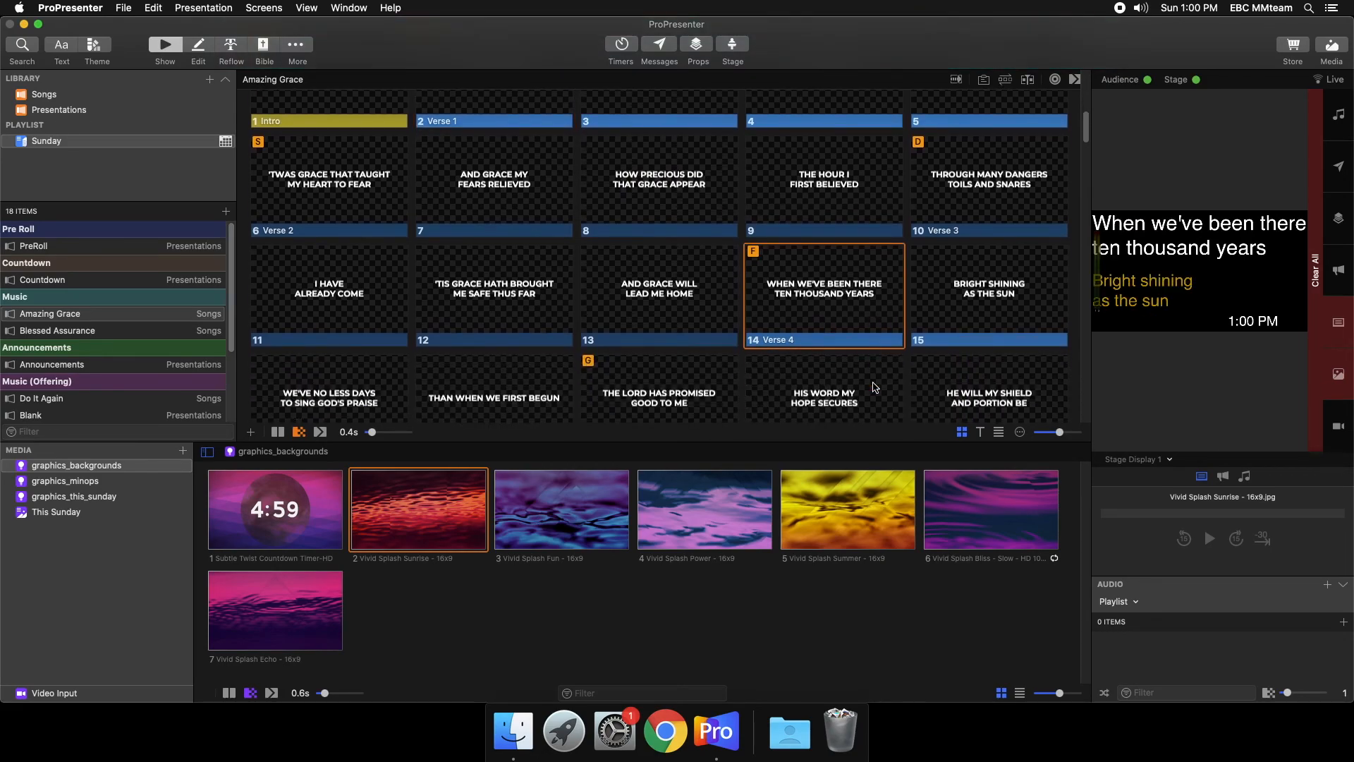
pyautogui.scroll(-3, 875, 387)
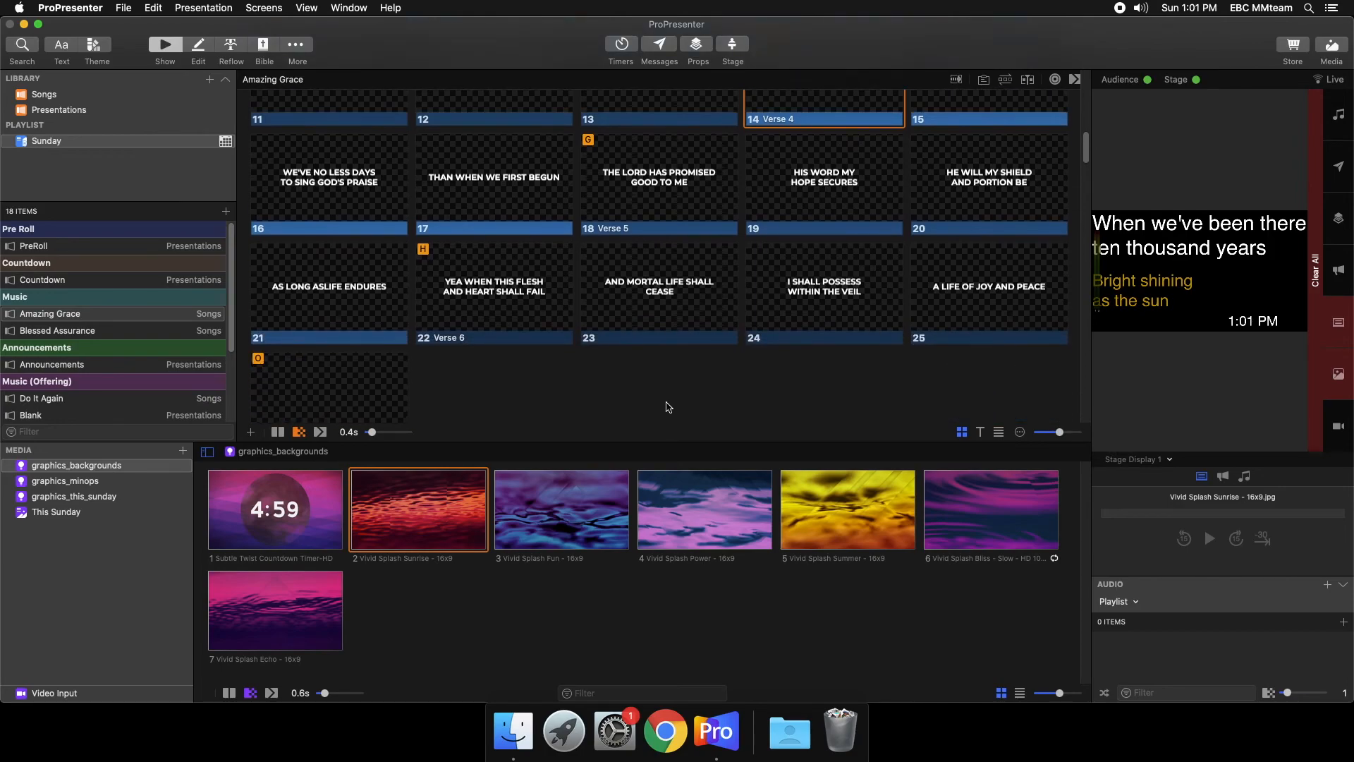
pyautogui.click(1009, 269)
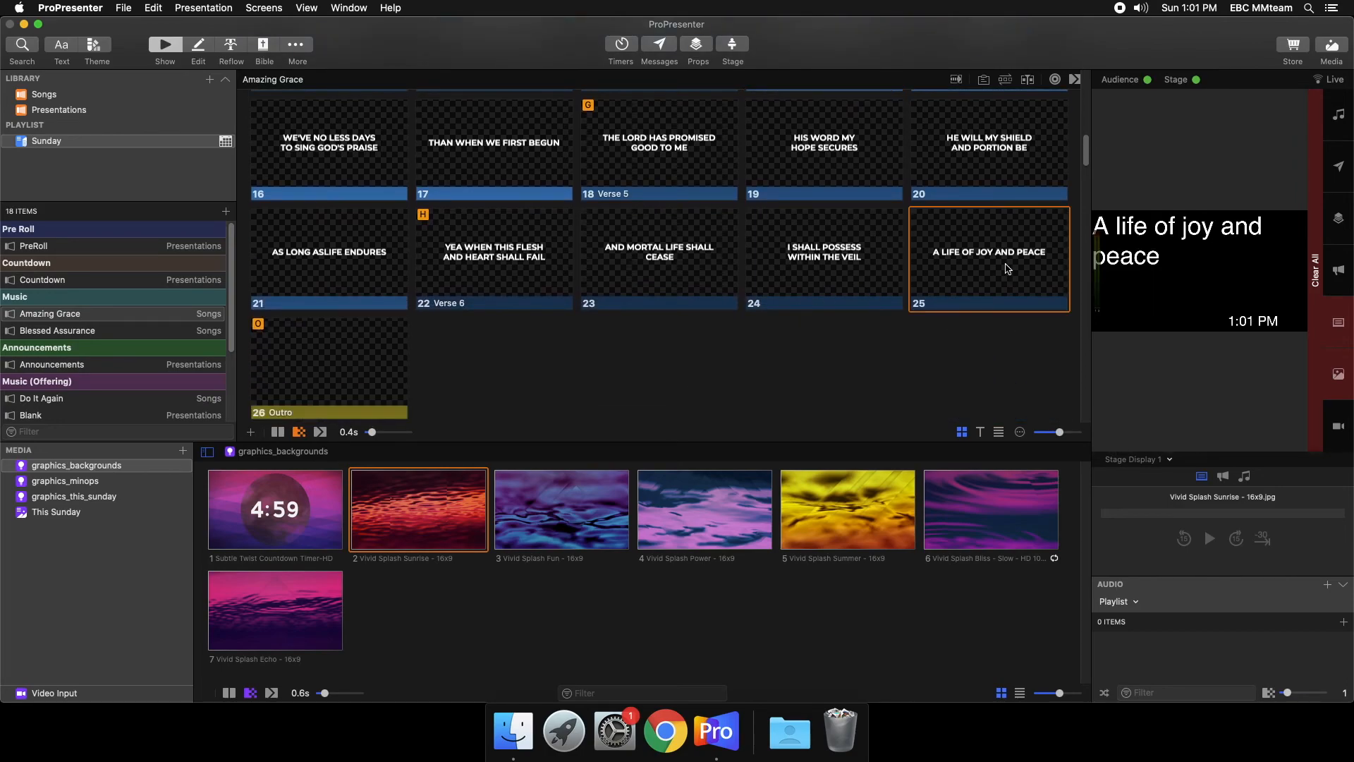
pyautogui.click(364, 390)
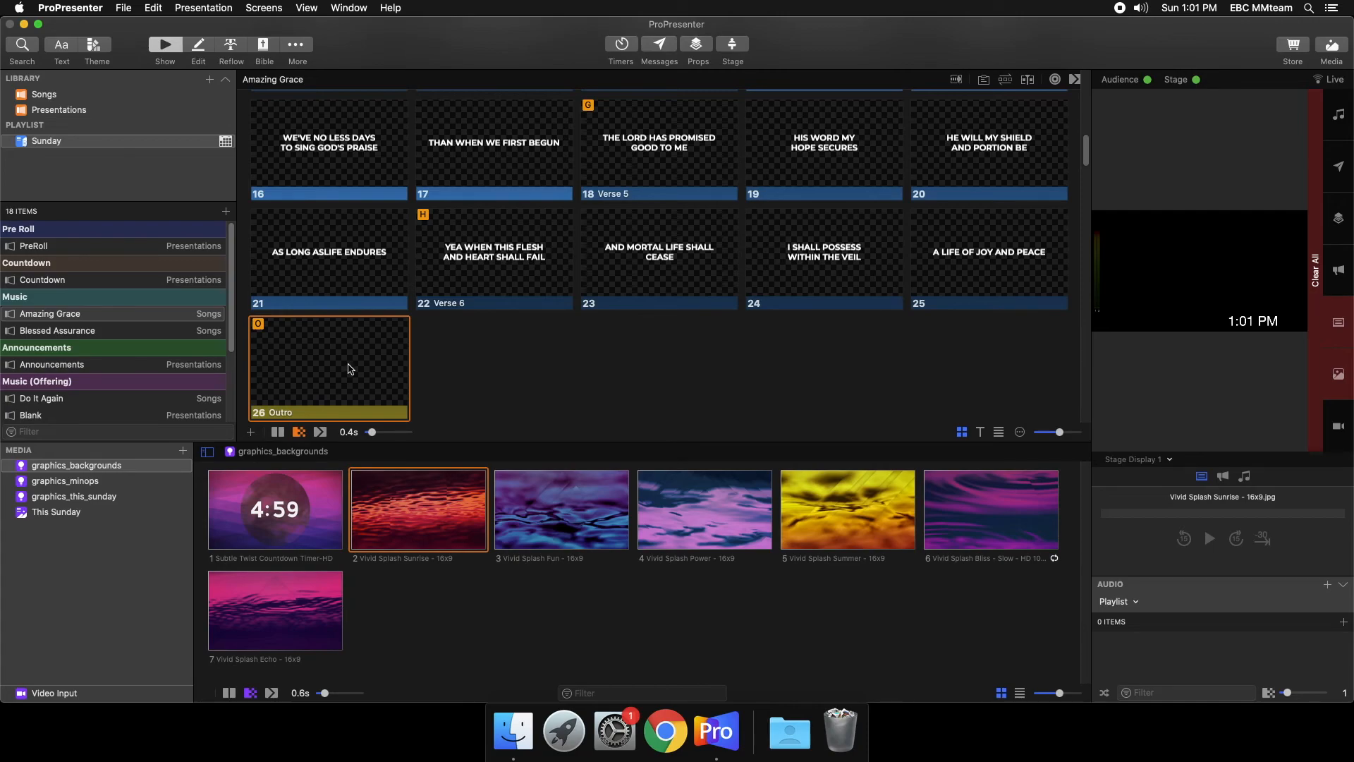
# - Switch the stage screen to the layout showing the live output preview with the clock and timer
pyautogui.scroll(-1, 350, 369)
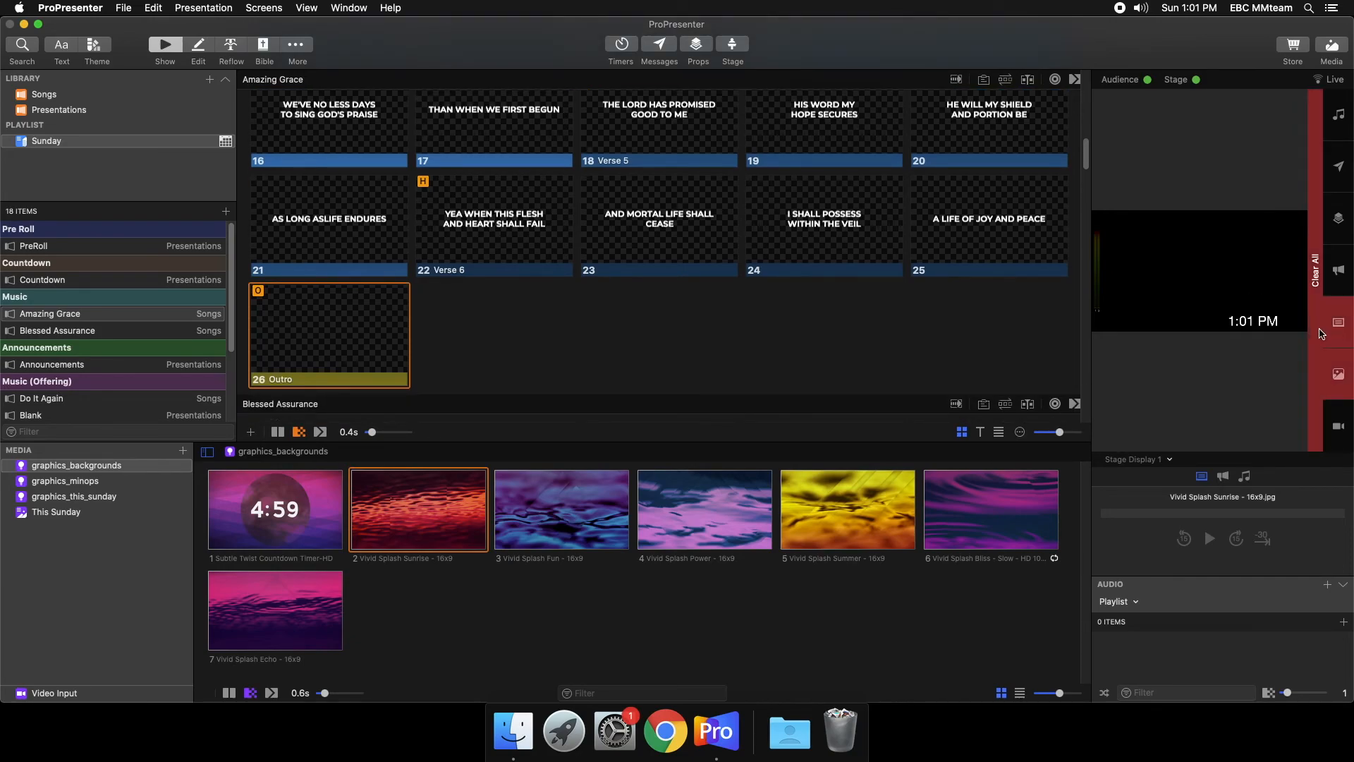
pyautogui.click(264, 7)
pyautogui.click(465, 161)
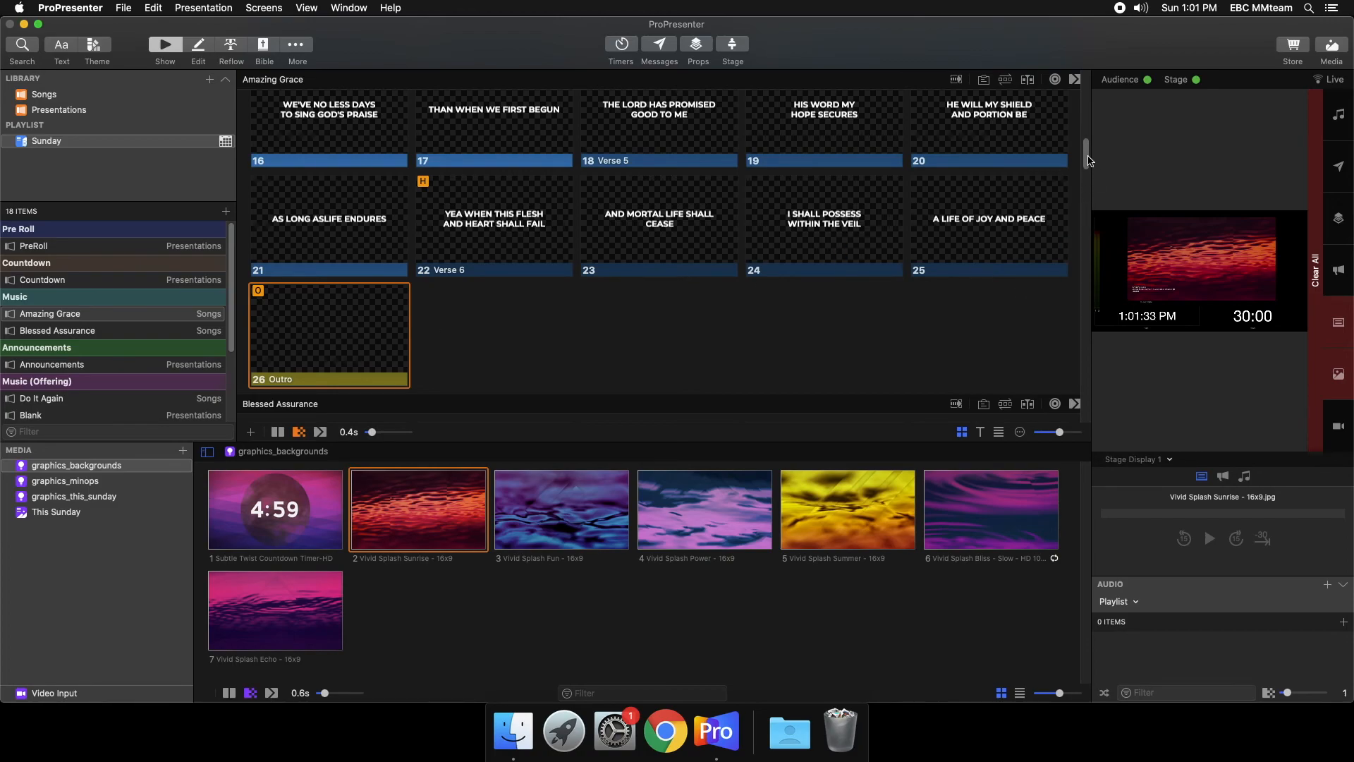
# - Show the Intro slide of Blessed Assurance live with the Vivid Splash Summer background
pyautogui.scroll(-3, 1088, 160)
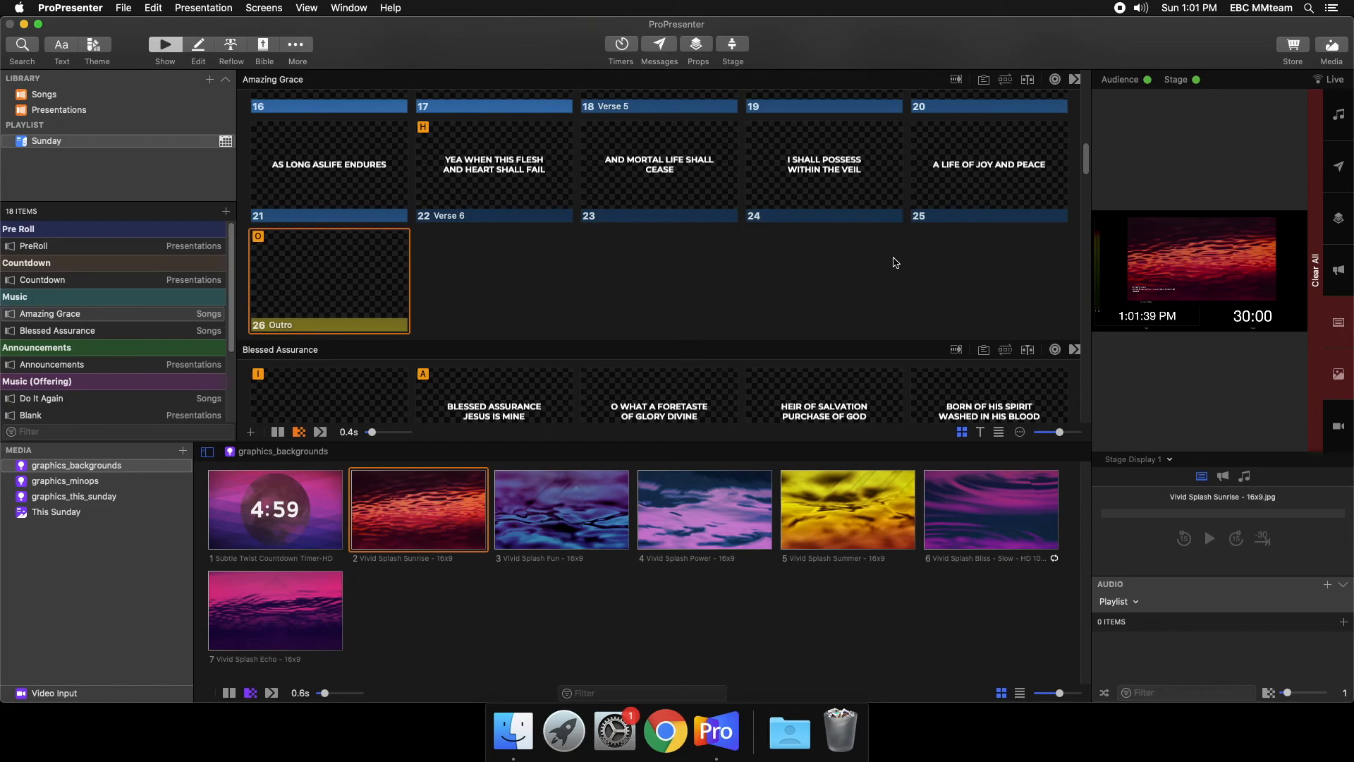
pyautogui.scroll(-5, 910, 297)
pyautogui.click(881, 526)
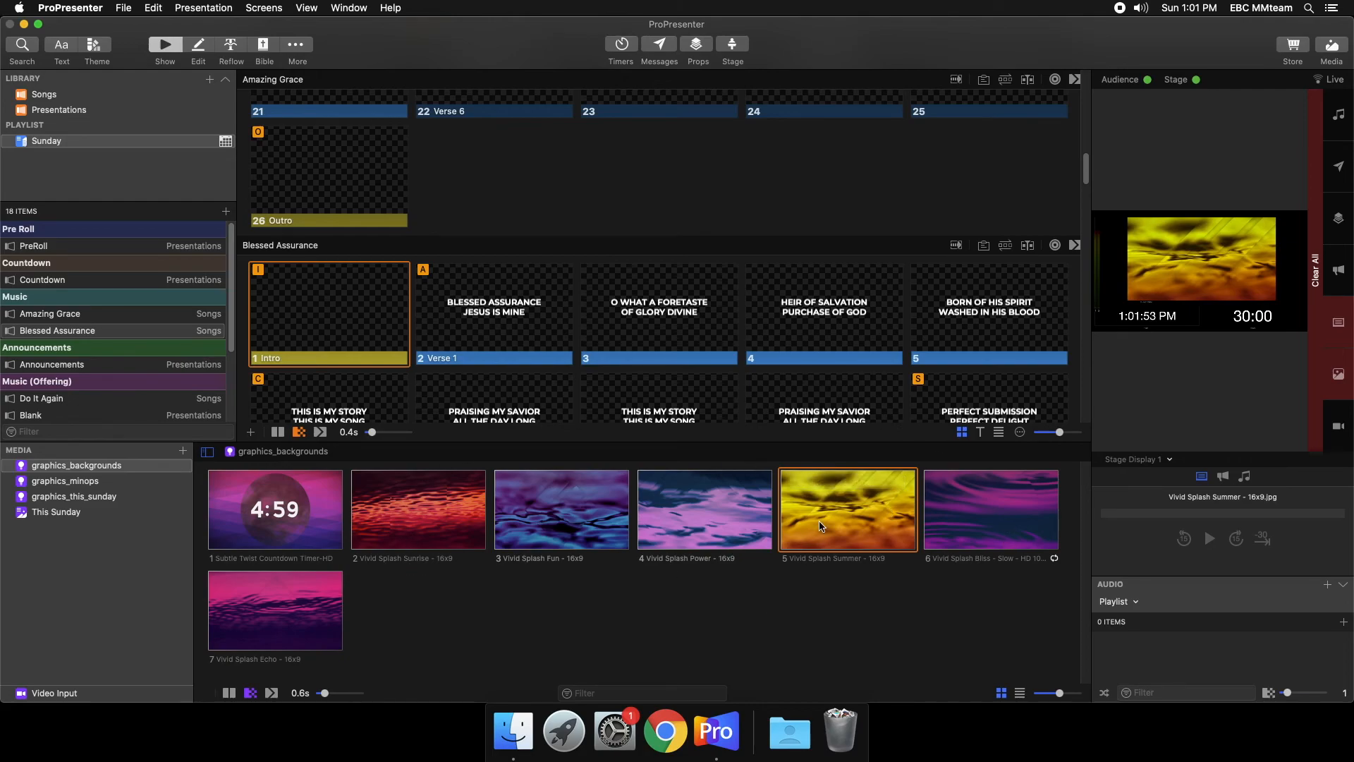
pyautogui.moveTo(820, 525); pyautogui.dragTo(787, 515)
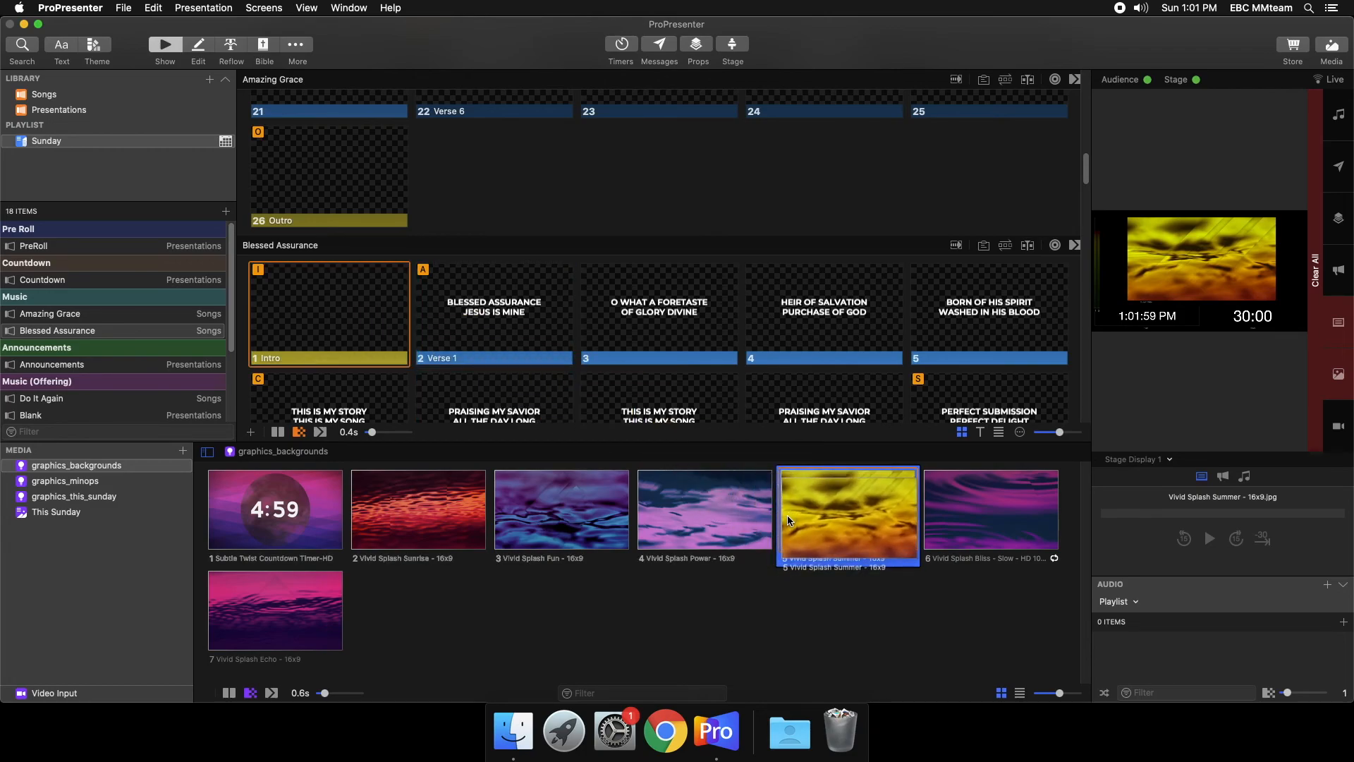
# - Change the live background to Vivid Splash Power and run the Verse 1 slides 2 to 5 of Blessed Assurance
pyautogui.scroll(-1, 748, 393)
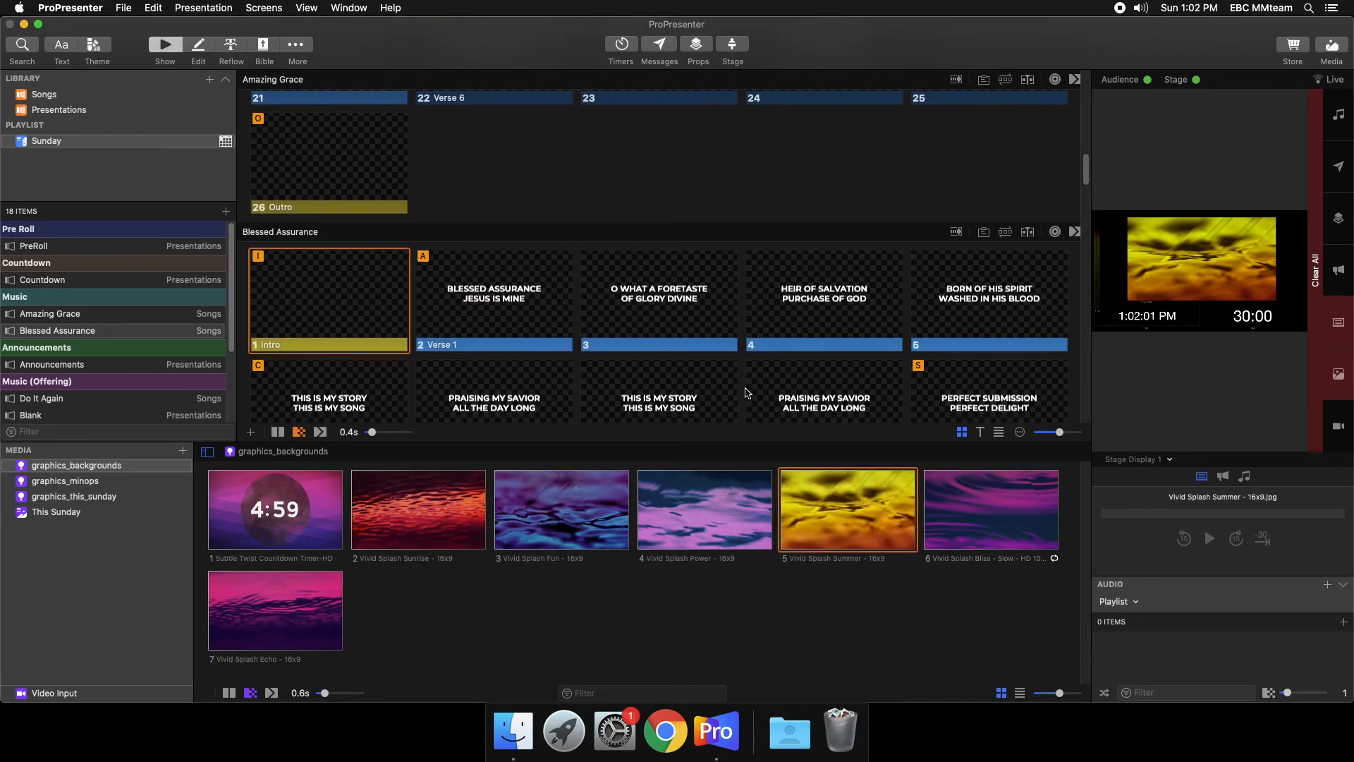
pyautogui.scroll(-3, 748, 393)
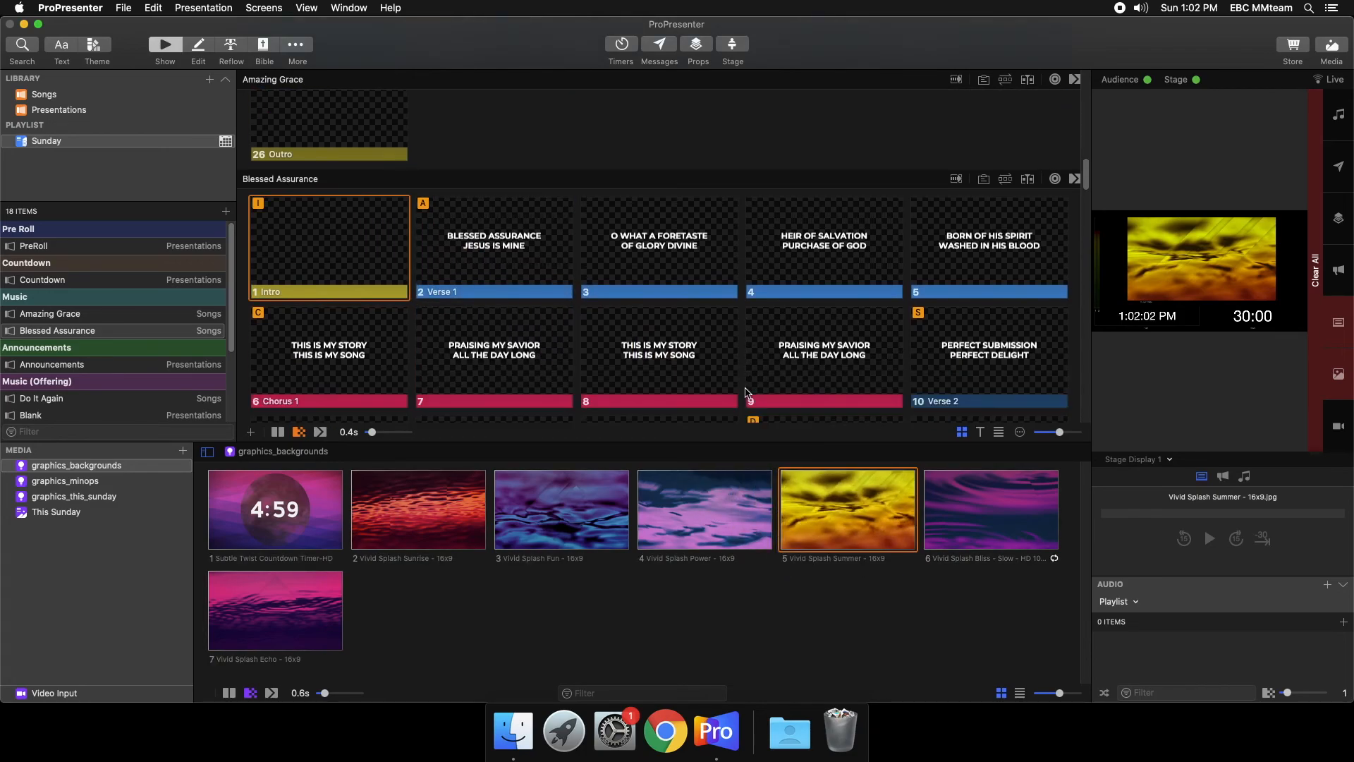
pyautogui.click(684, 529)
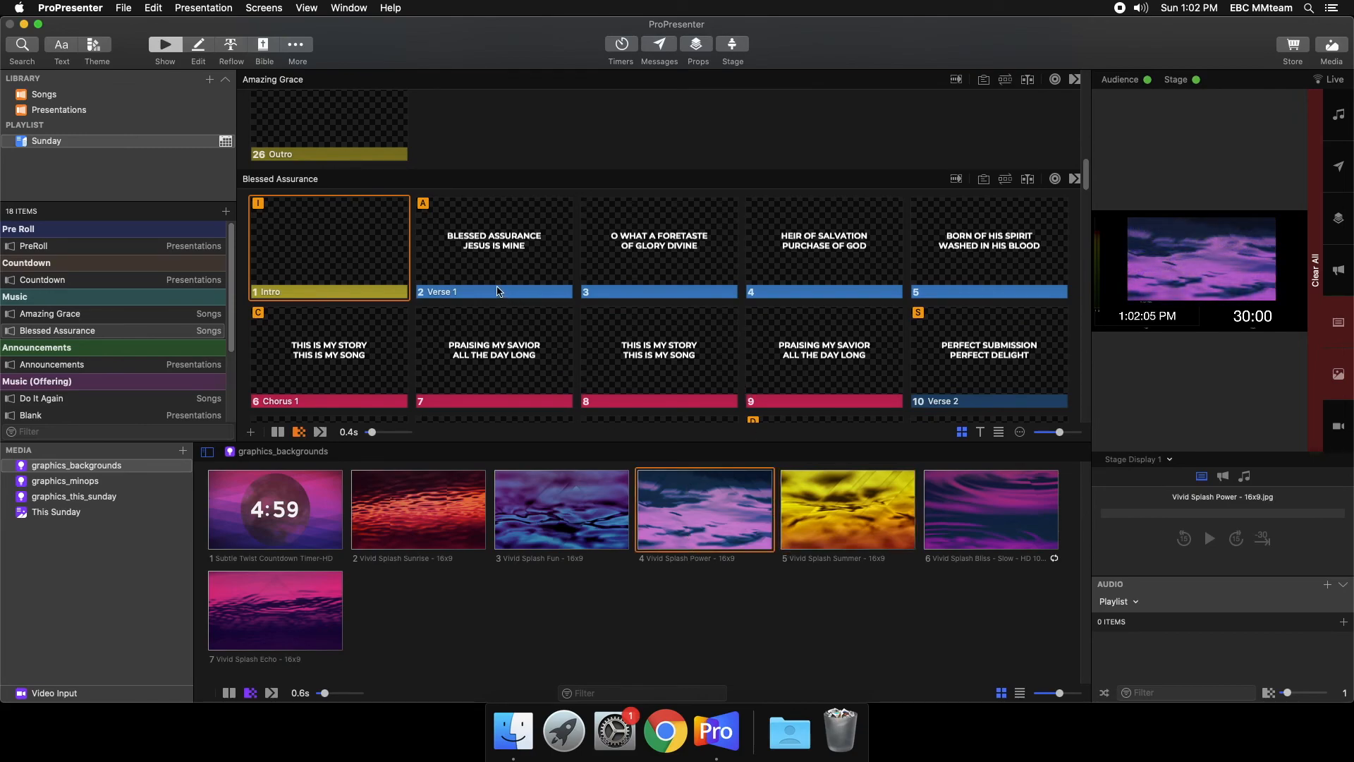
pyautogui.click(498, 291)
pyautogui.click(680, 257)
pyautogui.click(824, 254)
pyautogui.click(999, 252)
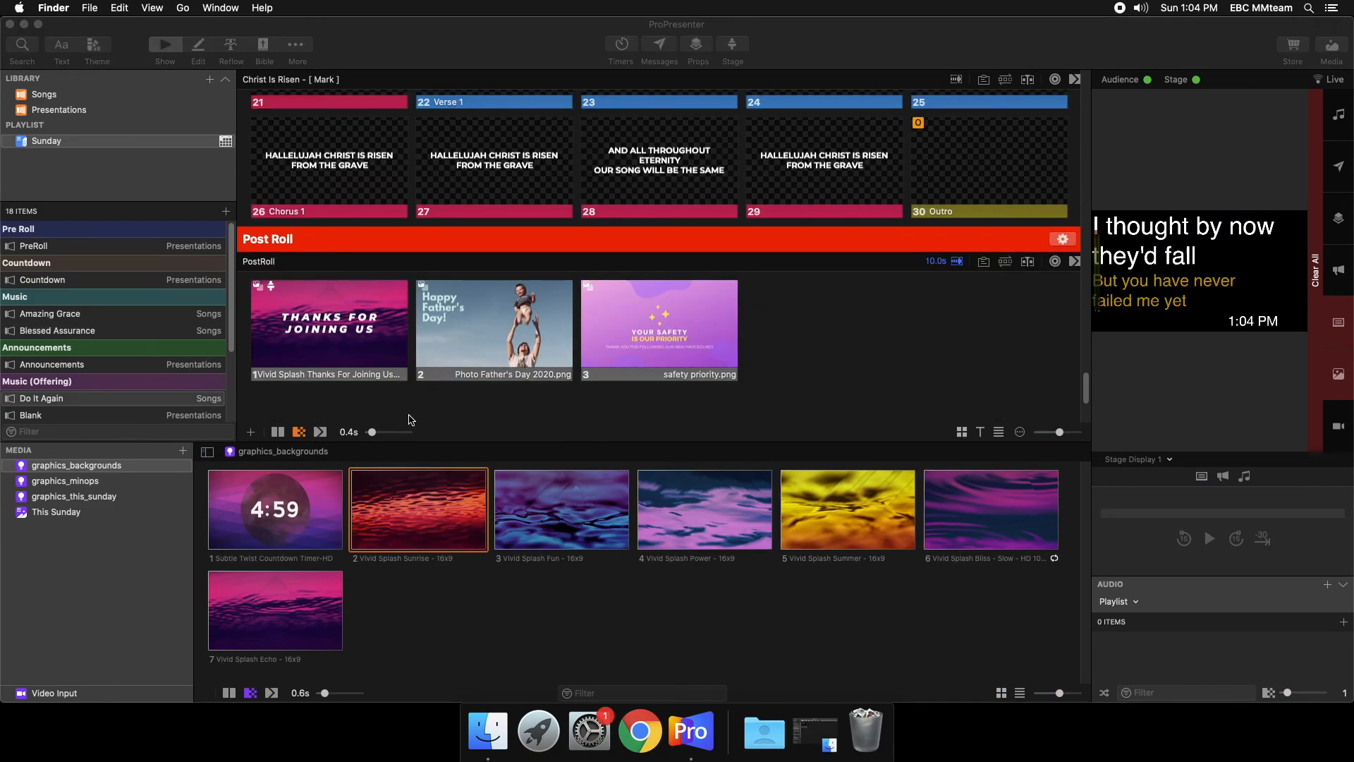
# - Review the Sunday playlist's slides from Post Roll and Christ Is Risen back up to Pre Roll
pyautogui.scroll(3, 402, 417)
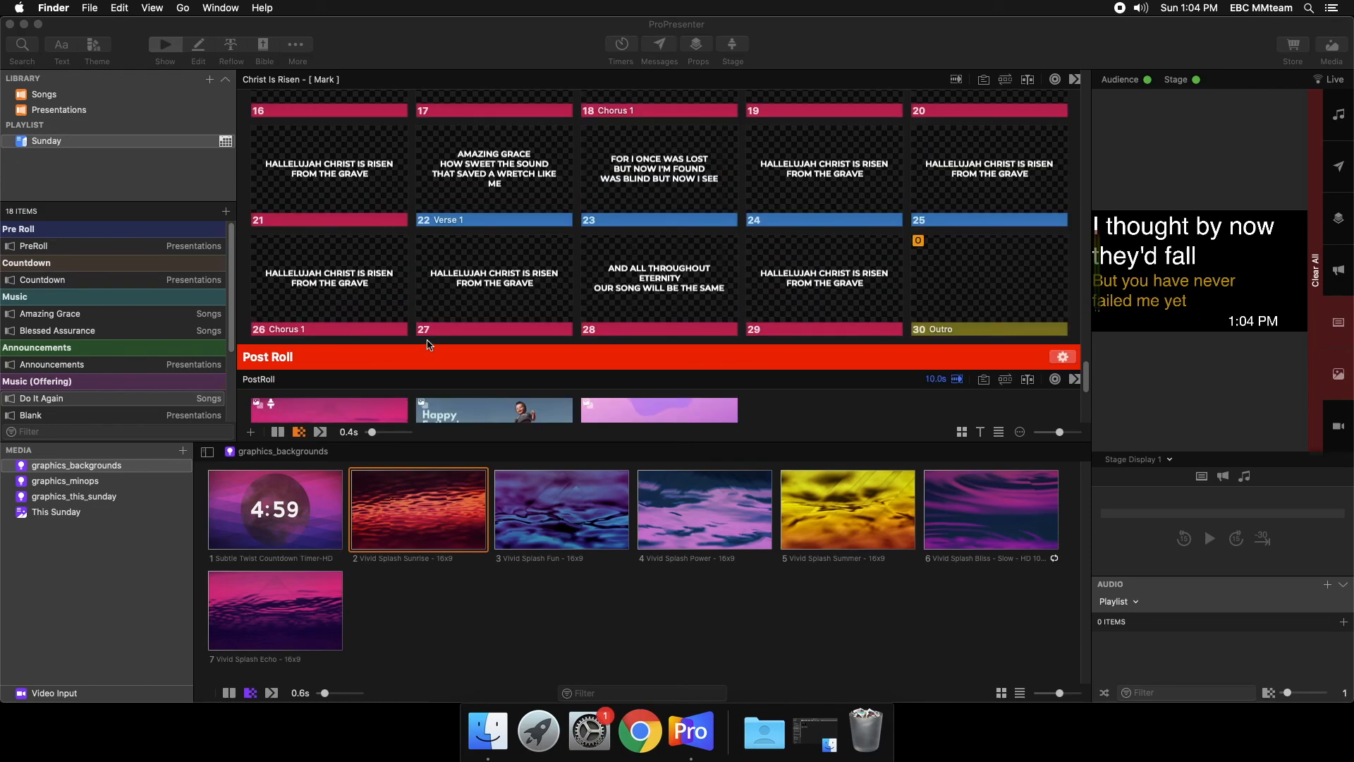
pyautogui.scroll(-5, 429, 345)
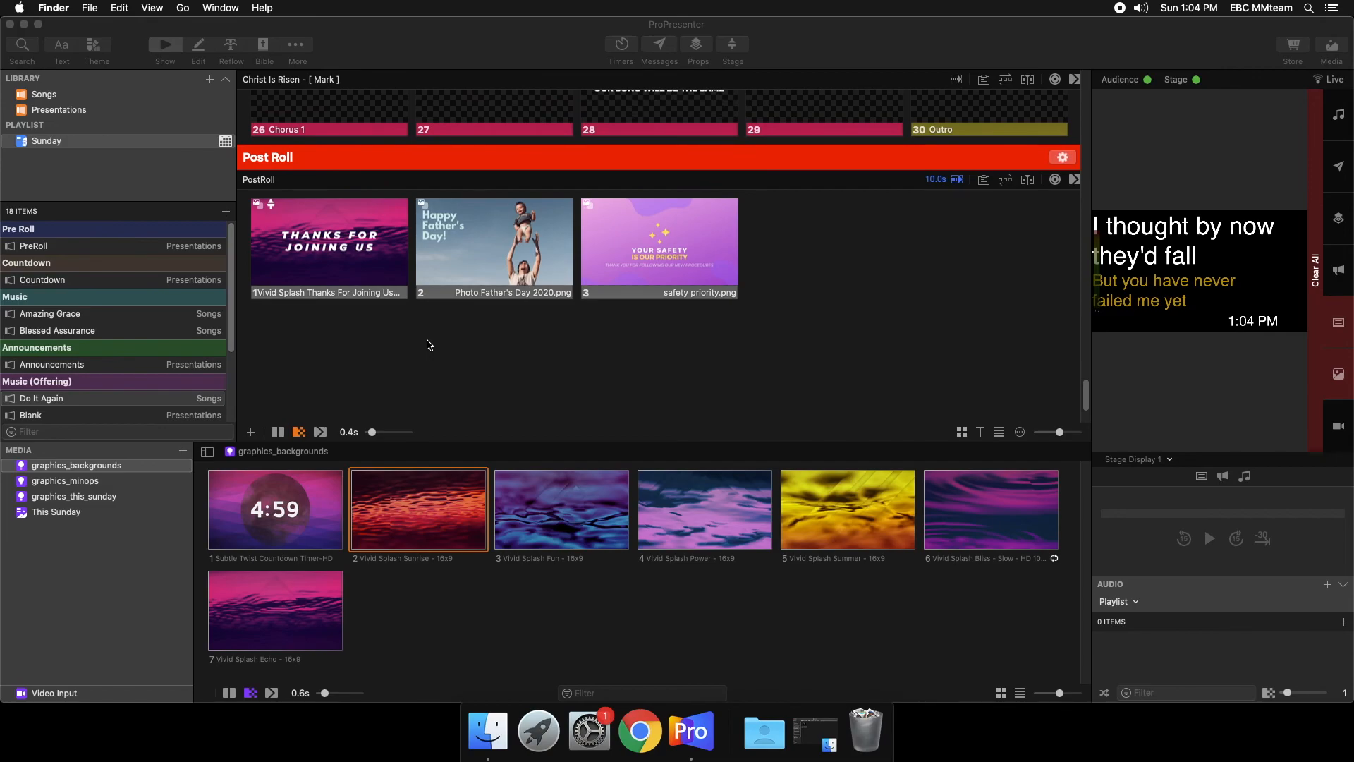
pyautogui.scroll(-3, 429, 345)
pyautogui.scroll(15, 412, 355)
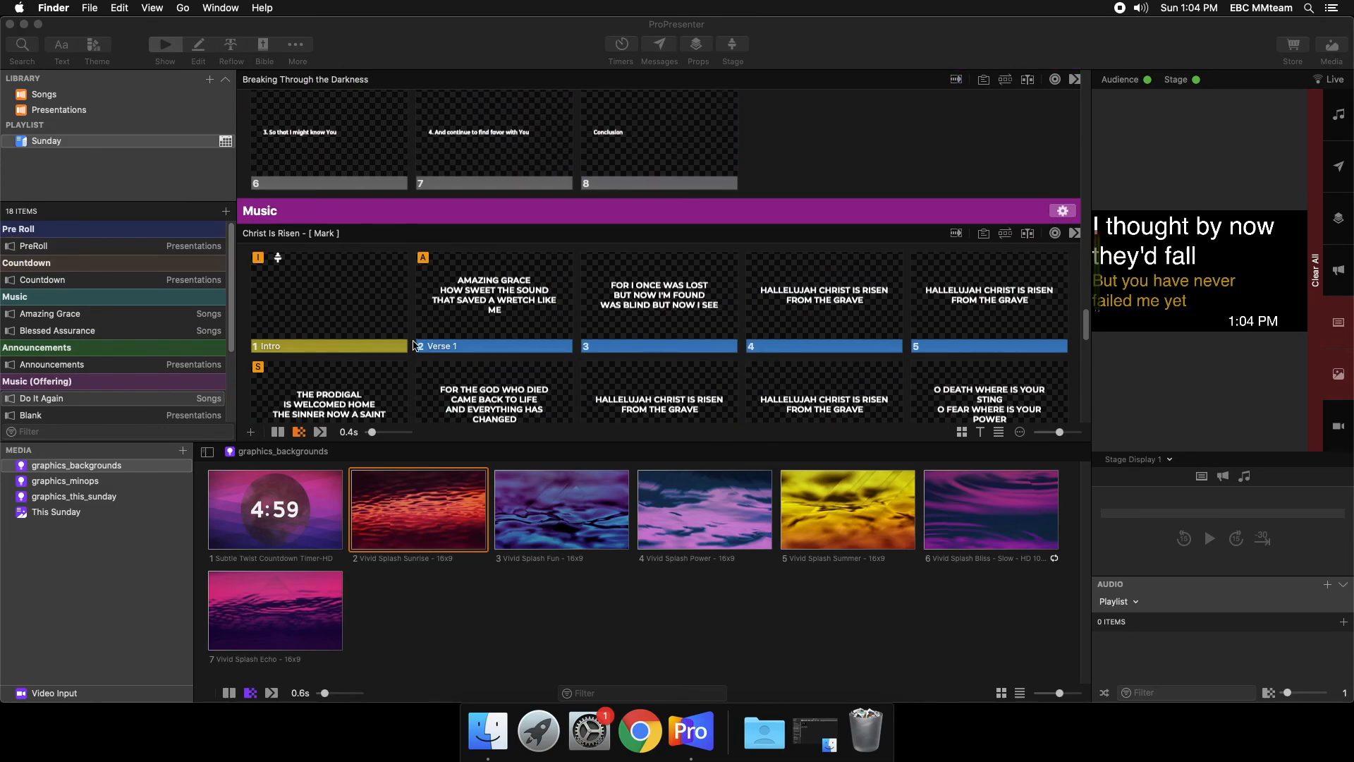
pyautogui.scroll(-10, 416, 346)
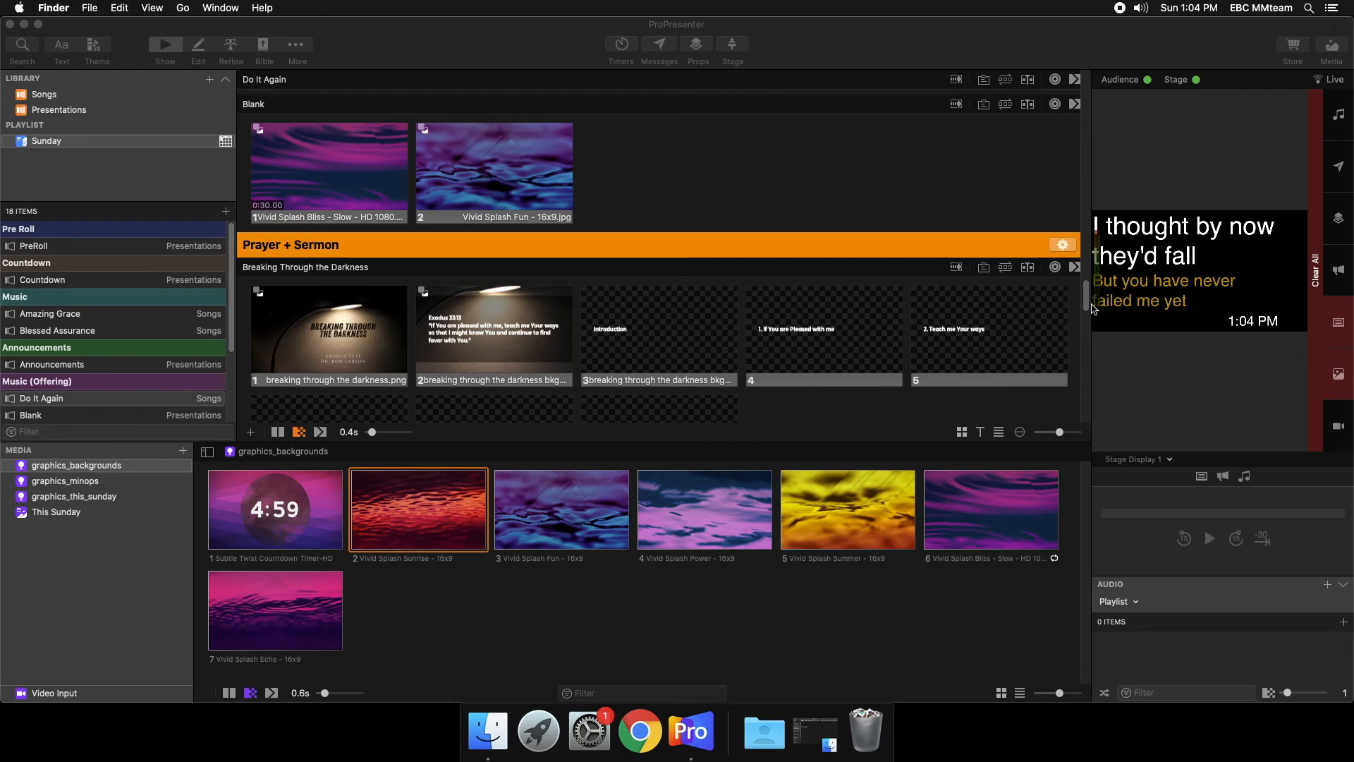
pyautogui.moveTo(1087, 300); pyautogui.dragTo(1085, 79)
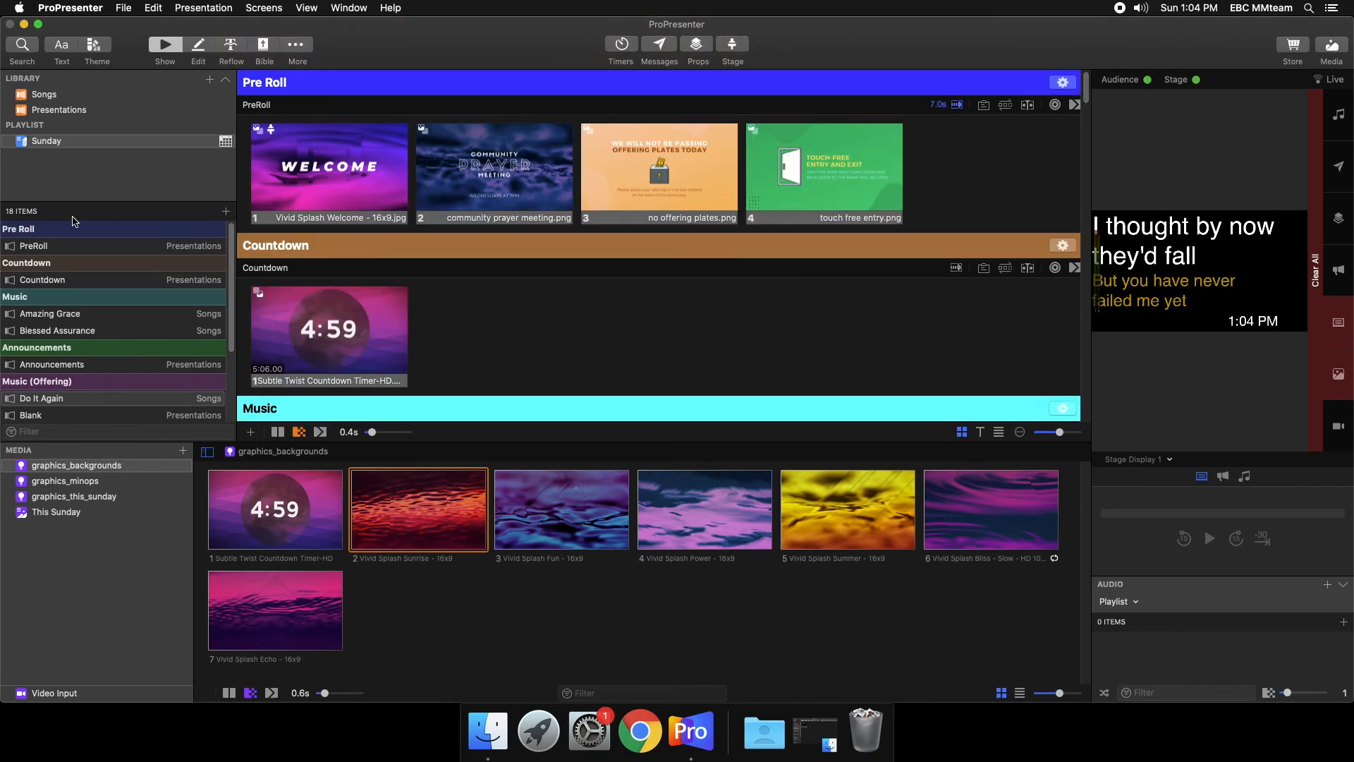
# - Delete all four slides from the PreRoll presentation in the Sunday playlist
pyautogui.click(89, 247)
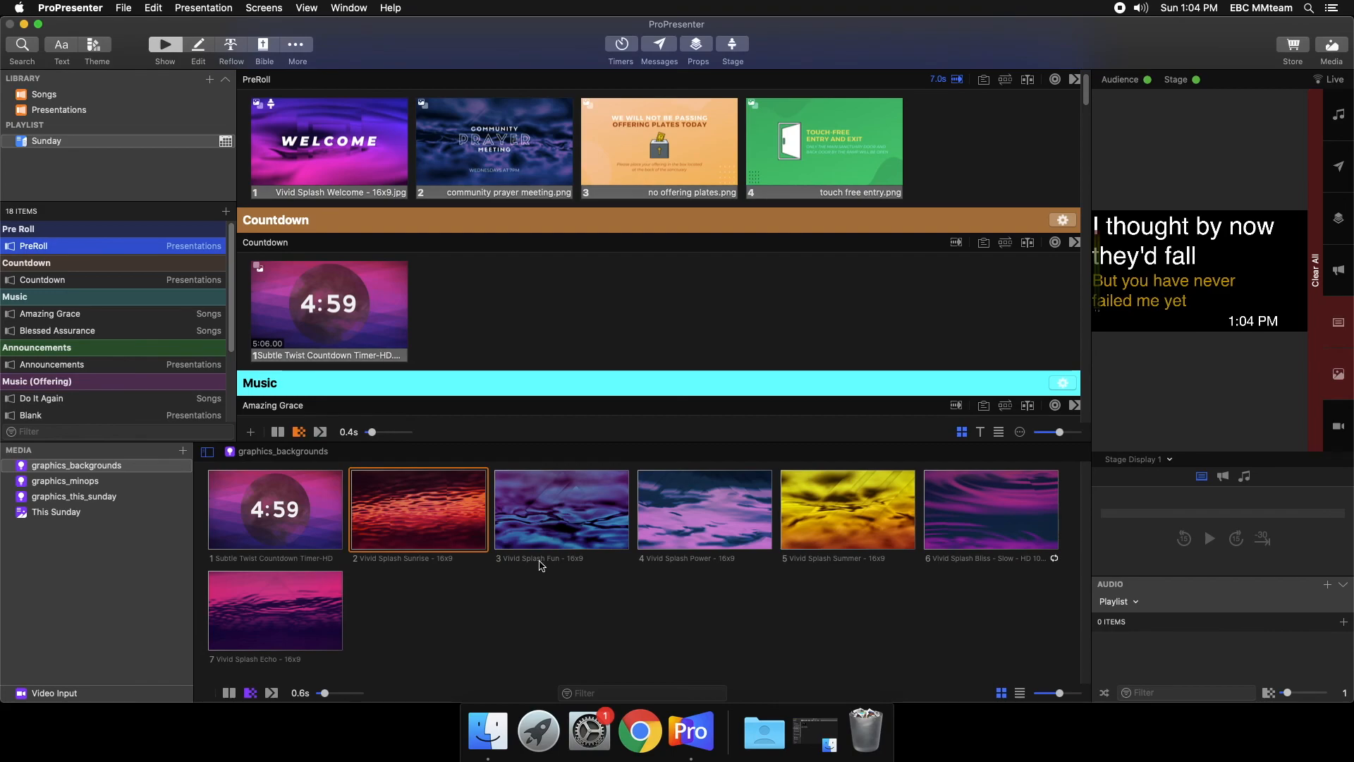
pyautogui.scroll(1, 838, 197)
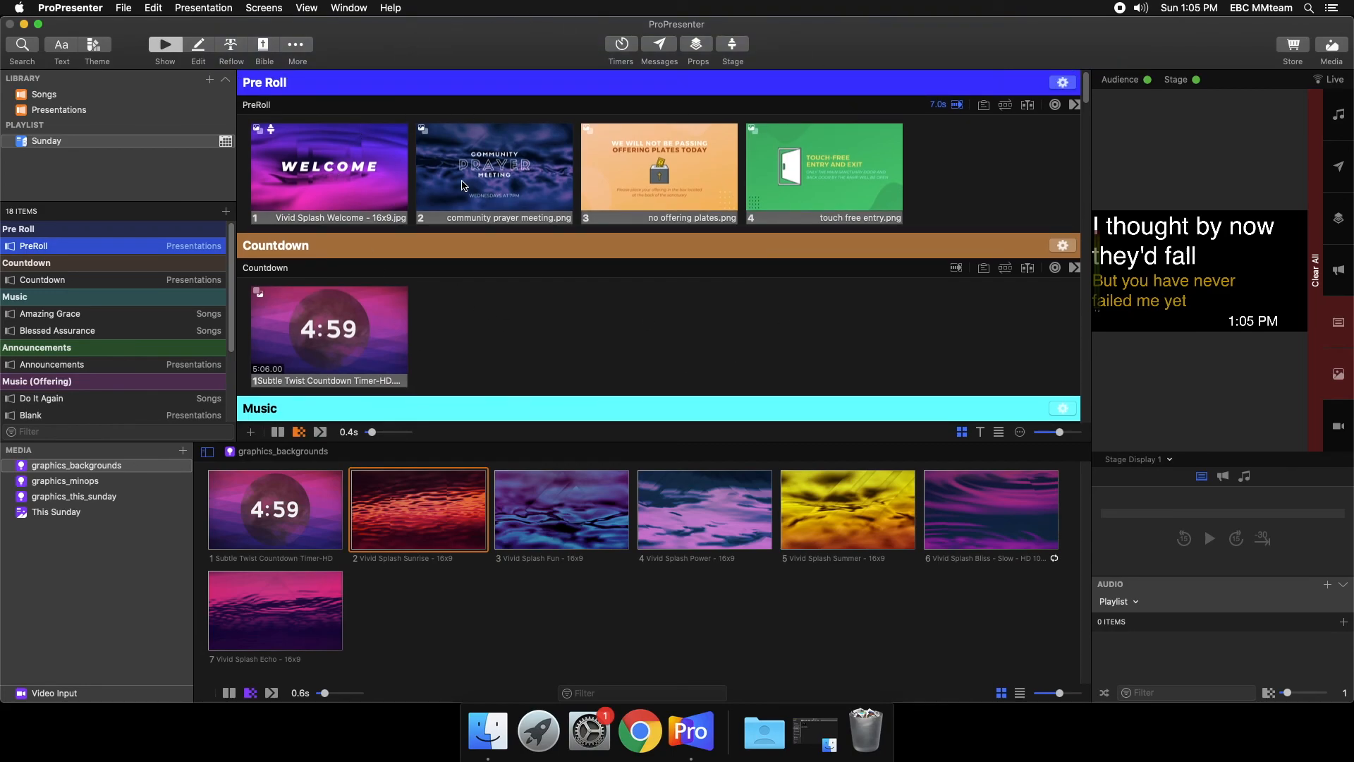
pyautogui.rightClick(810, 189)
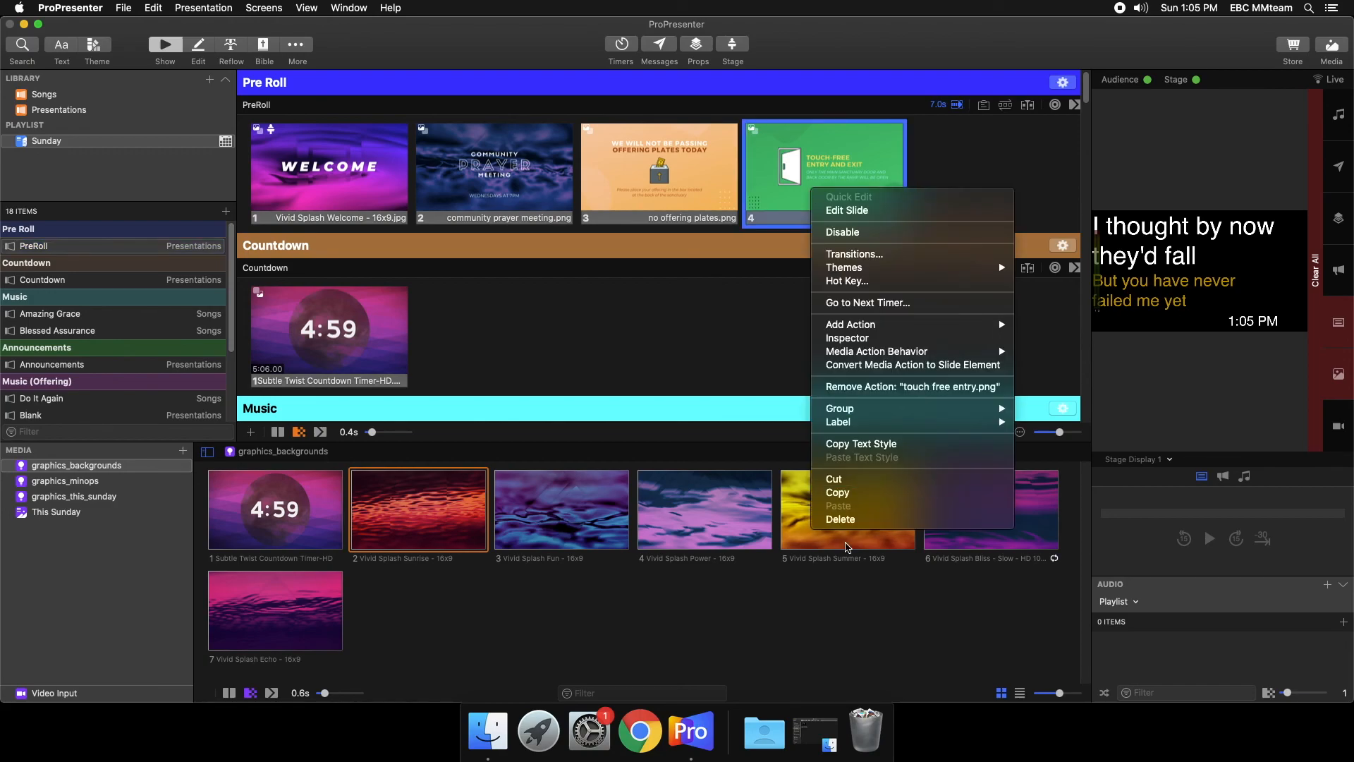
pyautogui.click(847, 524)
pyautogui.moveTo(900, 176); pyautogui.dragTo(319, 146)
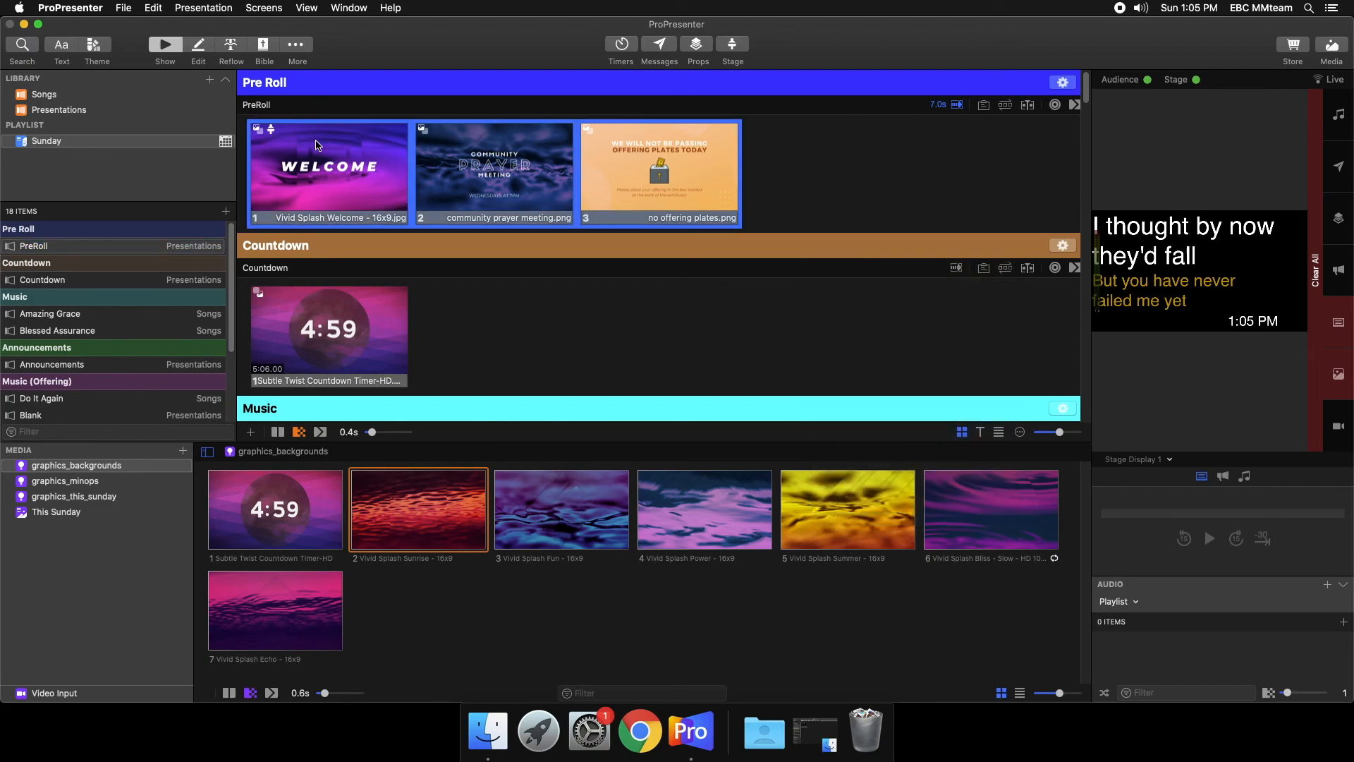
pyautogui.rightClick(327, 199)
pyautogui.click(392, 530)
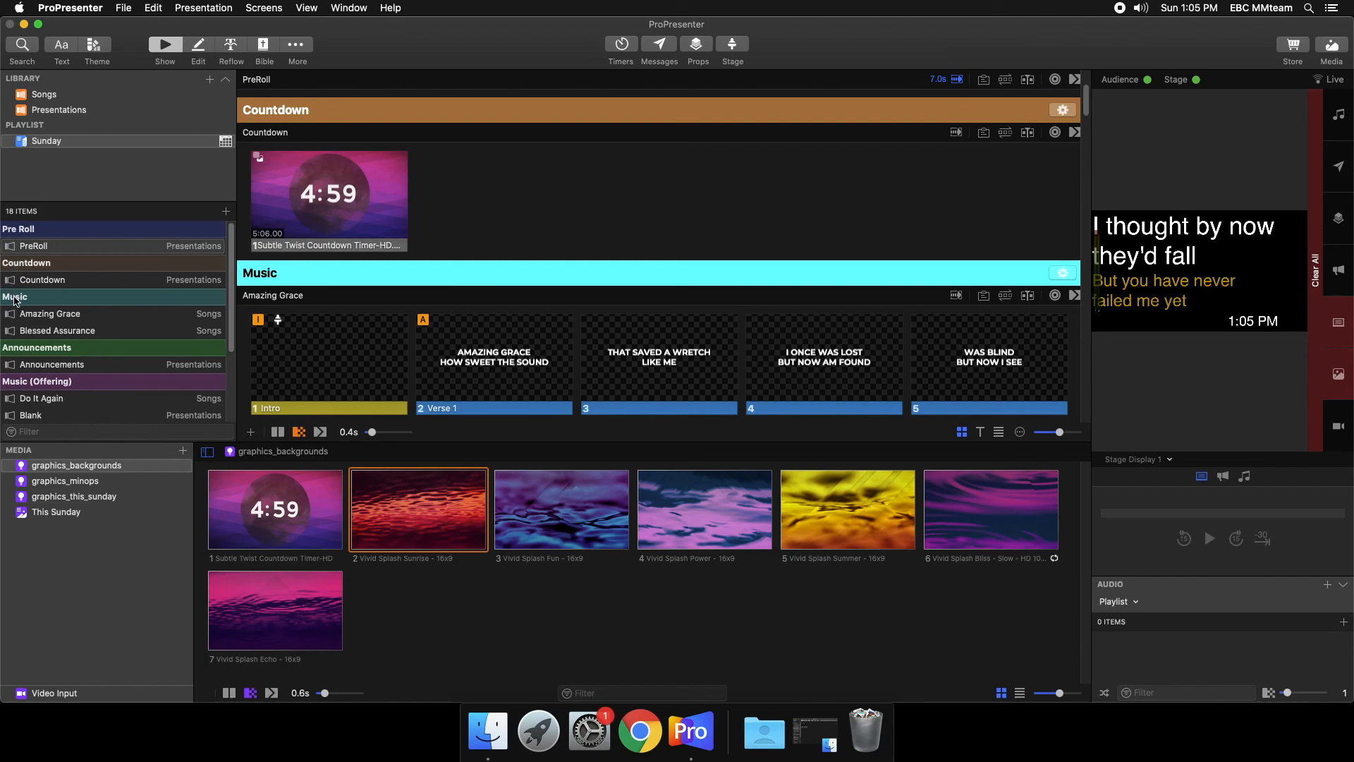
# - Remove the songs Amazing Grace and Blessed Assurance from the first Music section of the Sunday playlist
pyautogui.rightClick(64, 324)
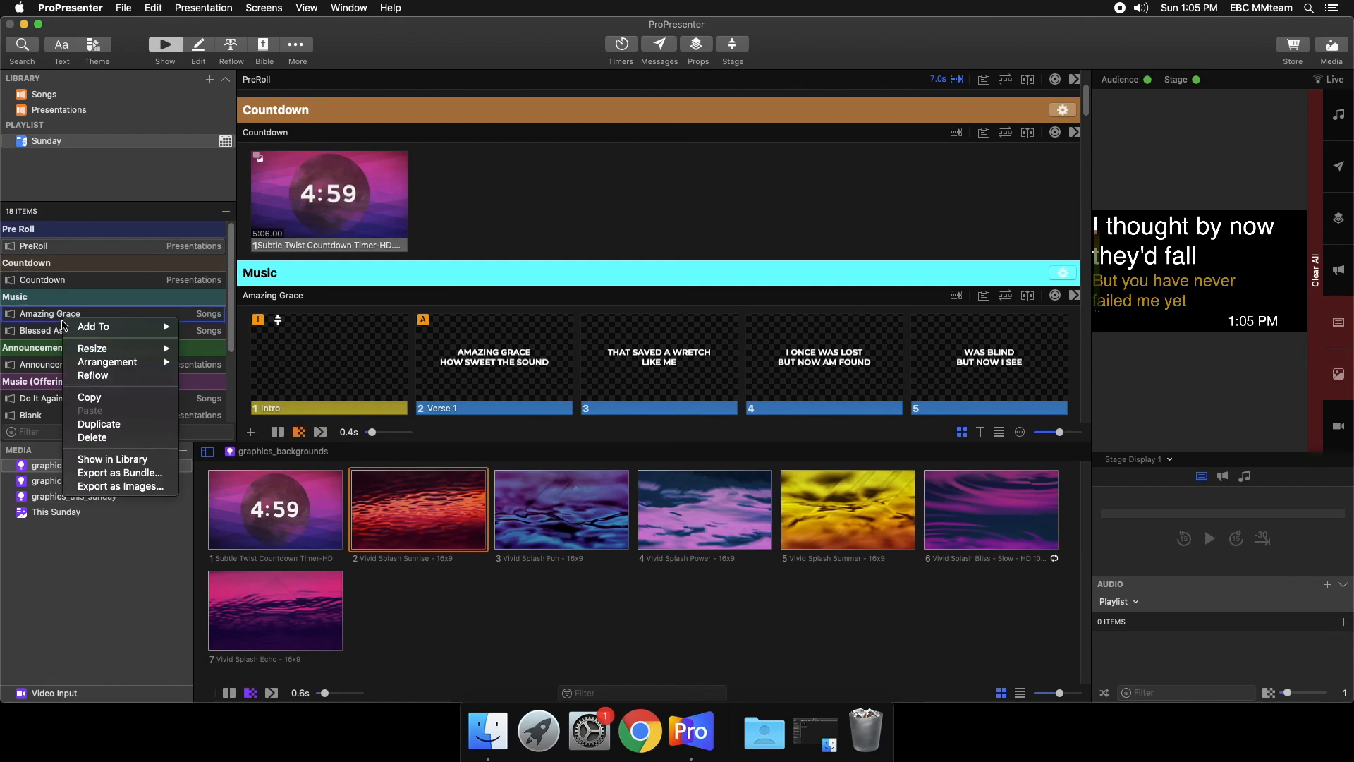
pyautogui.click(90, 438)
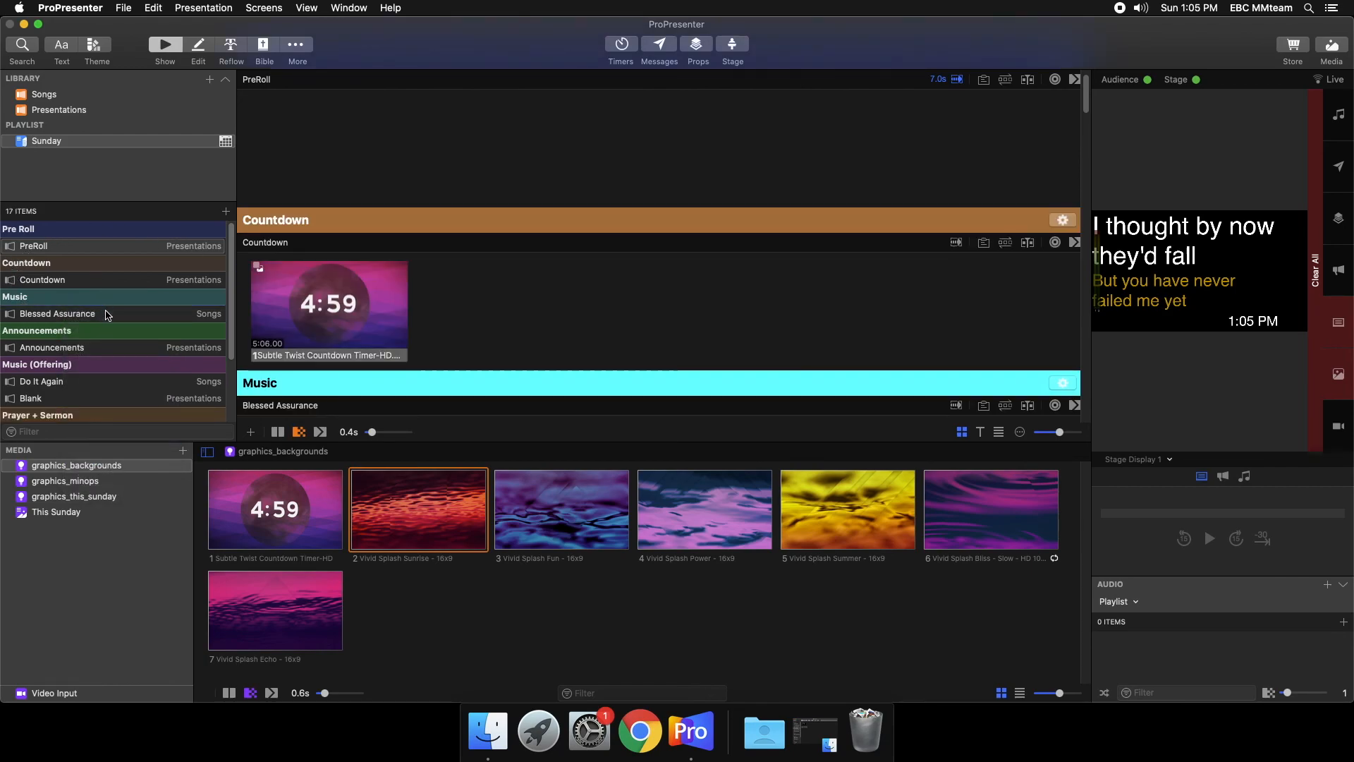
pyautogui.rightClick(110, 317)
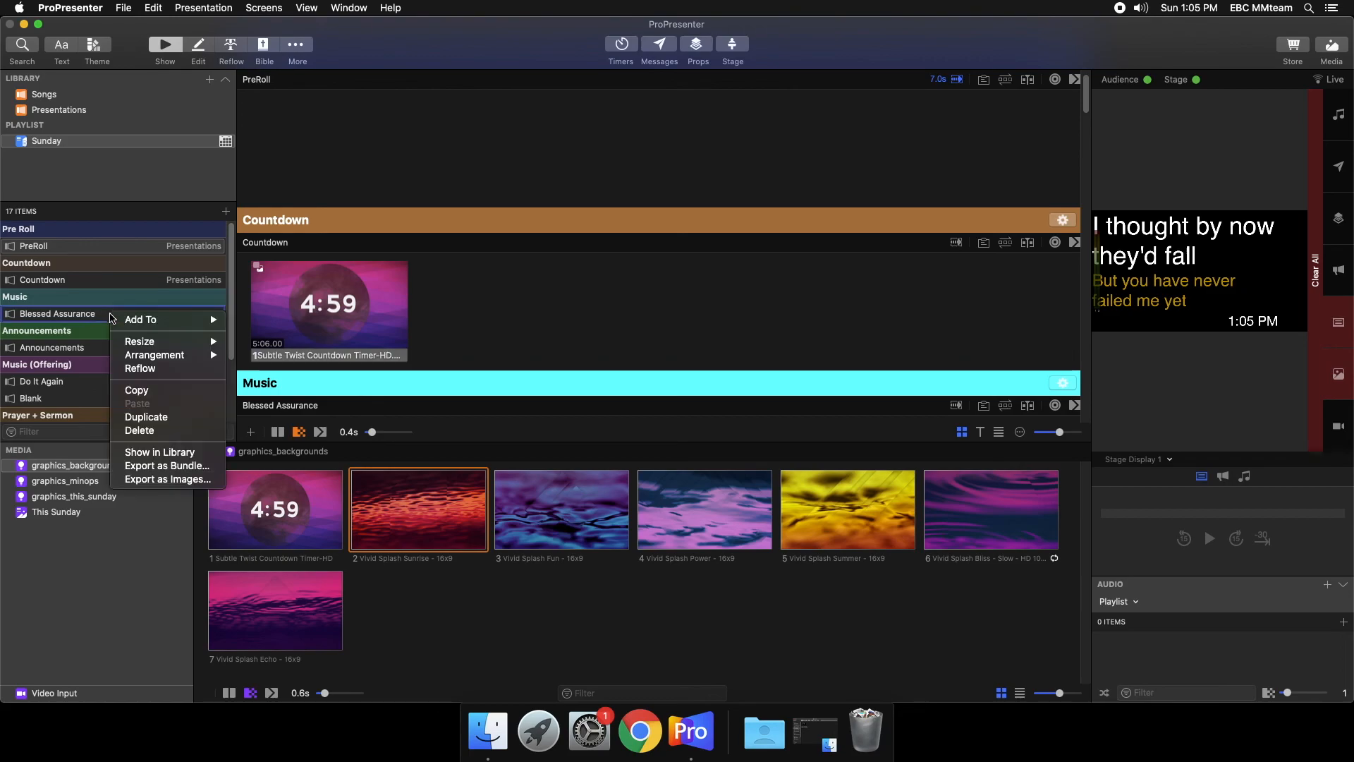
pyautogui.click(149, 431)
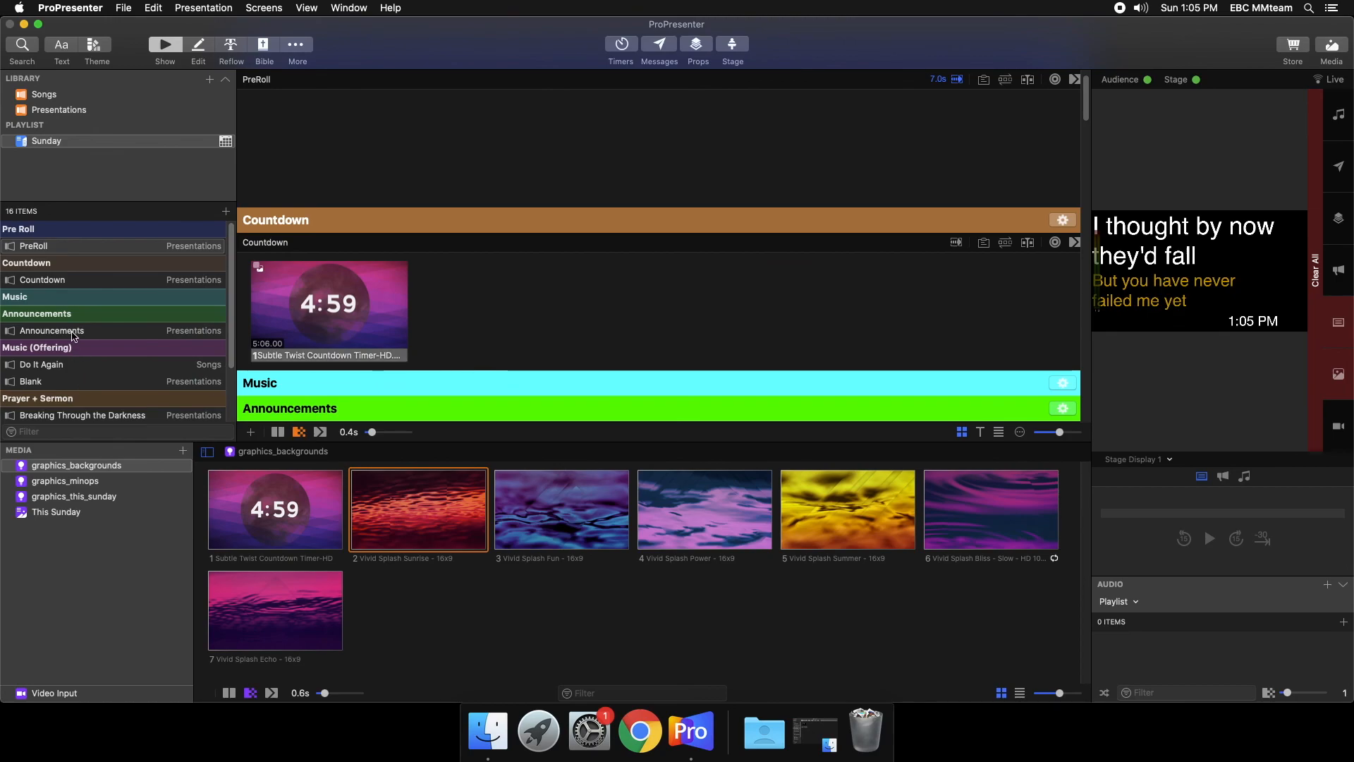
# - Delete the touch free entry, no childcare and safety priority slides from the Announcements presentation
pyautogui.click(73, 332)
pyautogui.rightClick(695, 175)
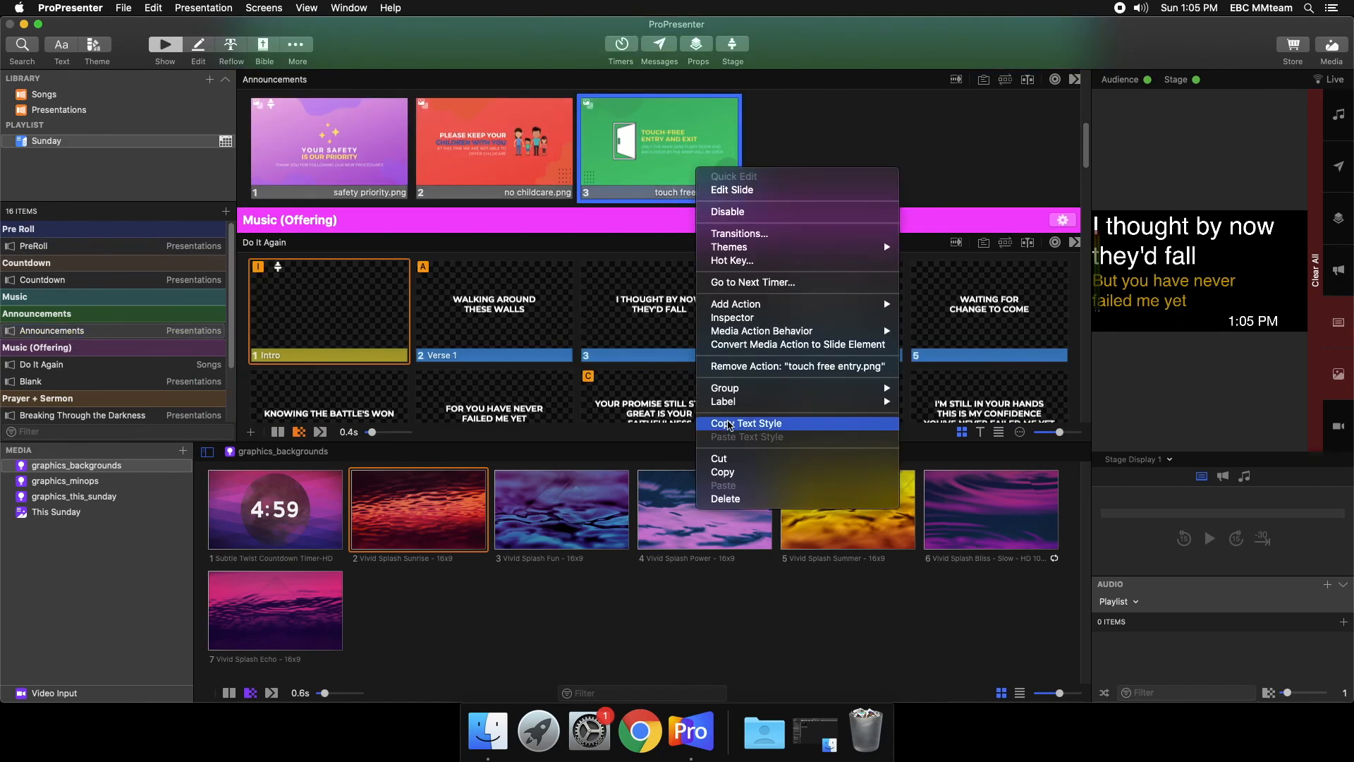
pyautogui.click(714, 499)
pyautogui.rightClick(510, 154)
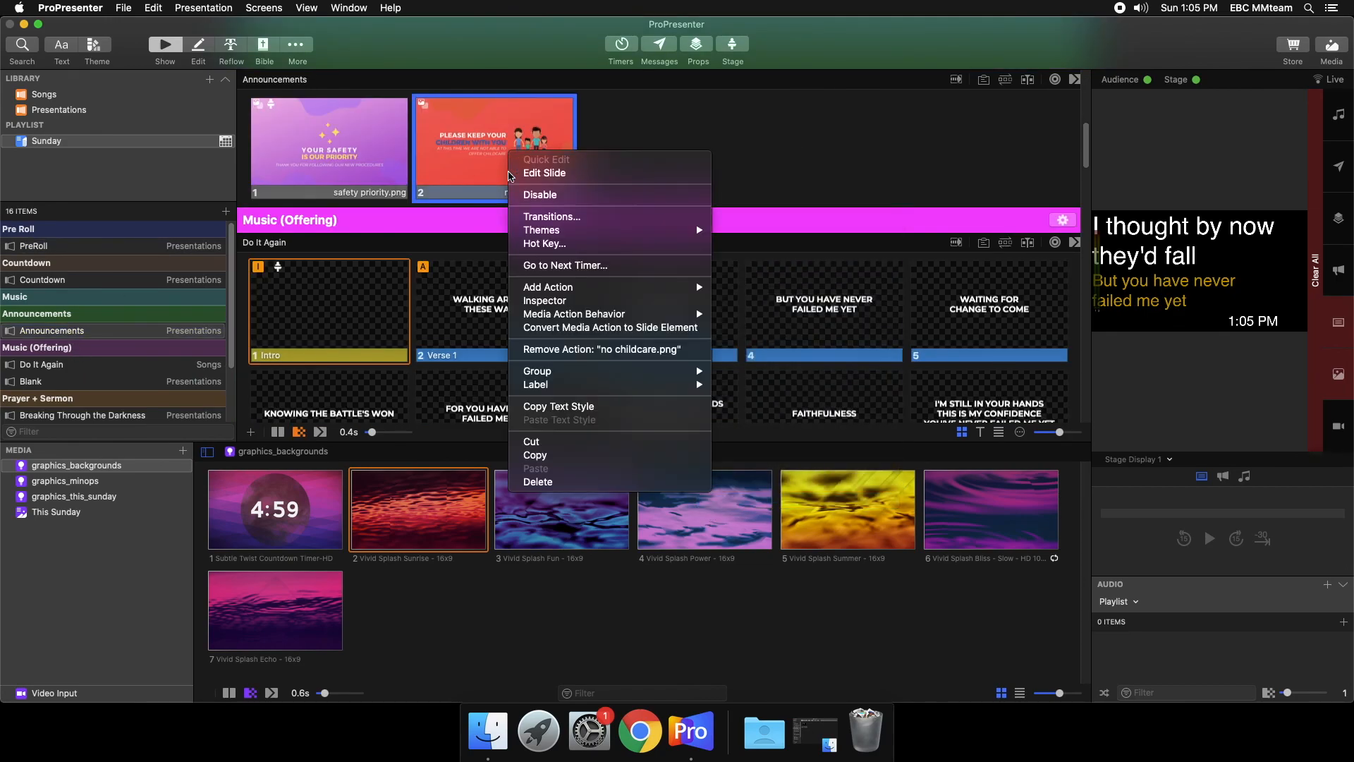
pyautogui.click(537, 482)
pyautogui.rightClick(372, 169)
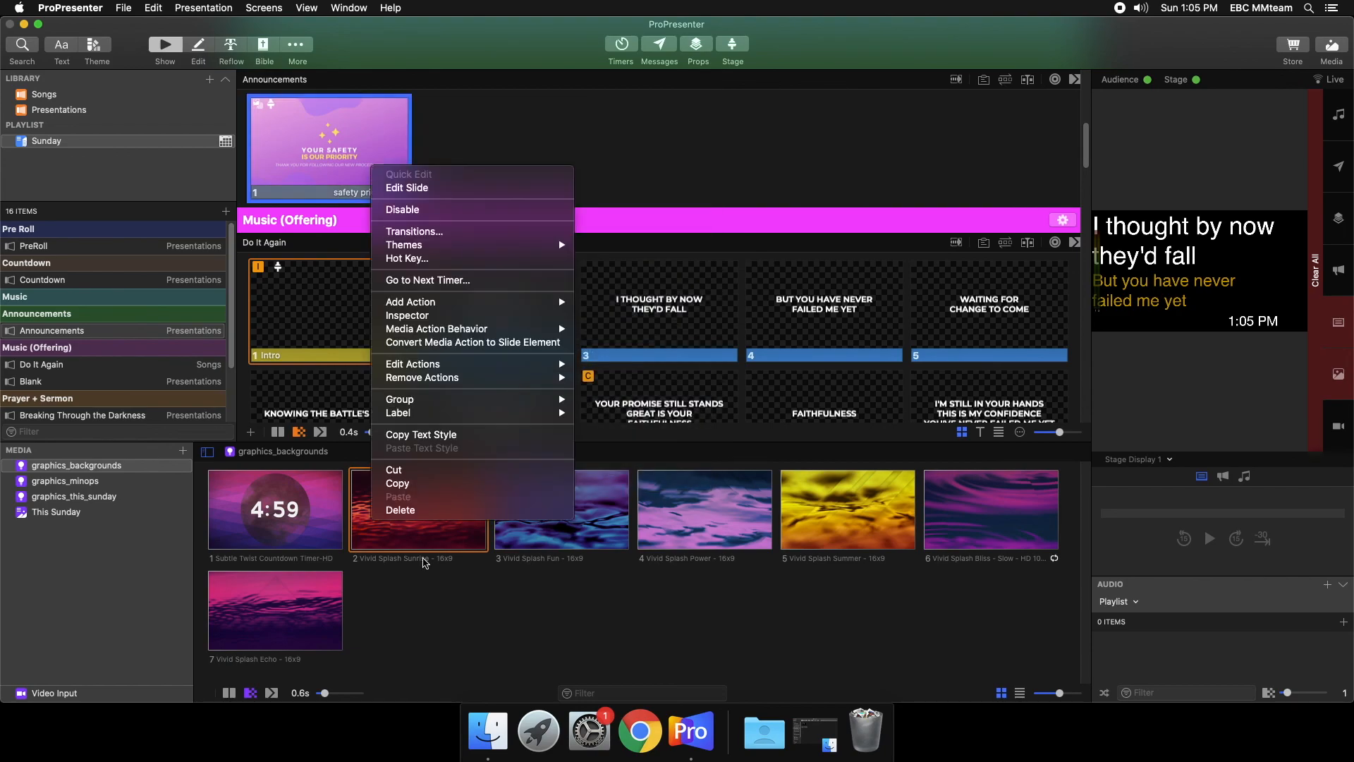
pyautogui.click(431, 514)
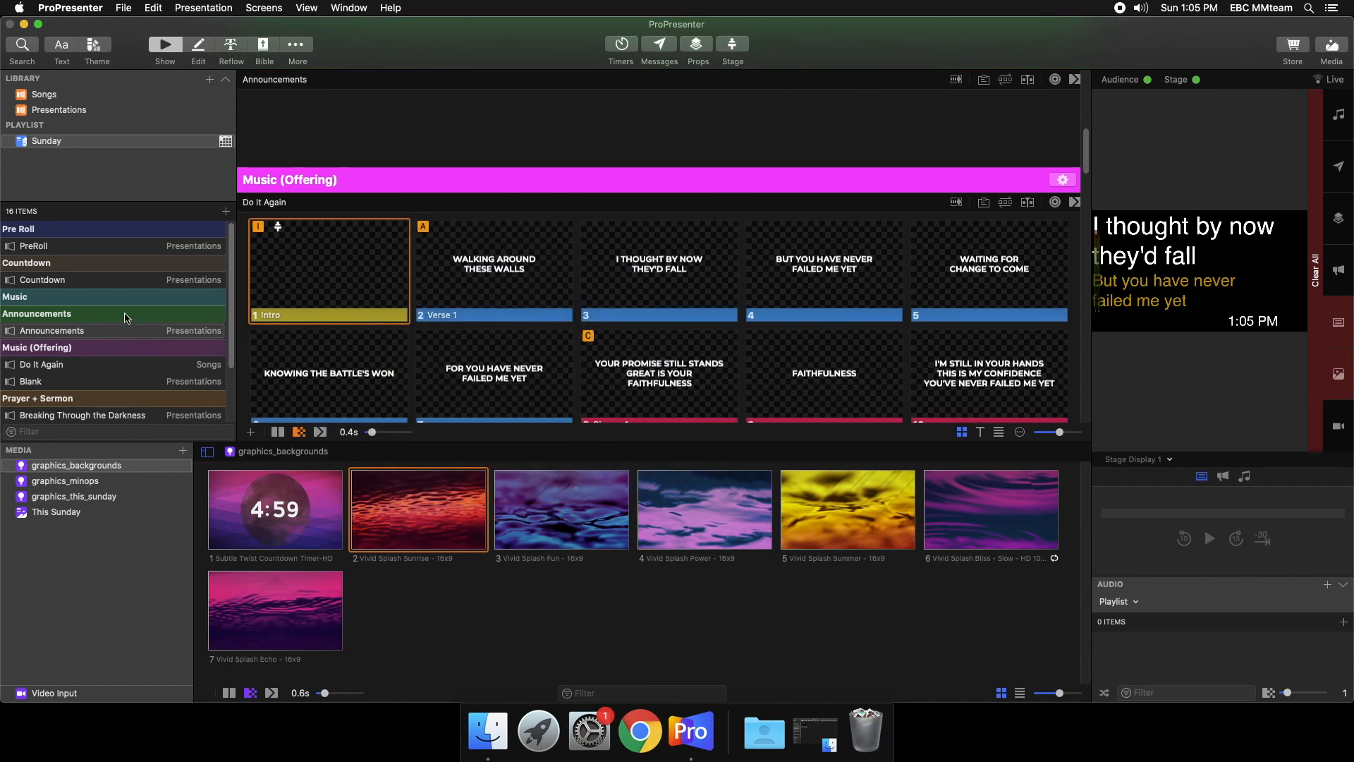
# - Remove Do It Again and Blank from the Music (Offering) section of the playlist
pyautogui.rightClick(61, 365)
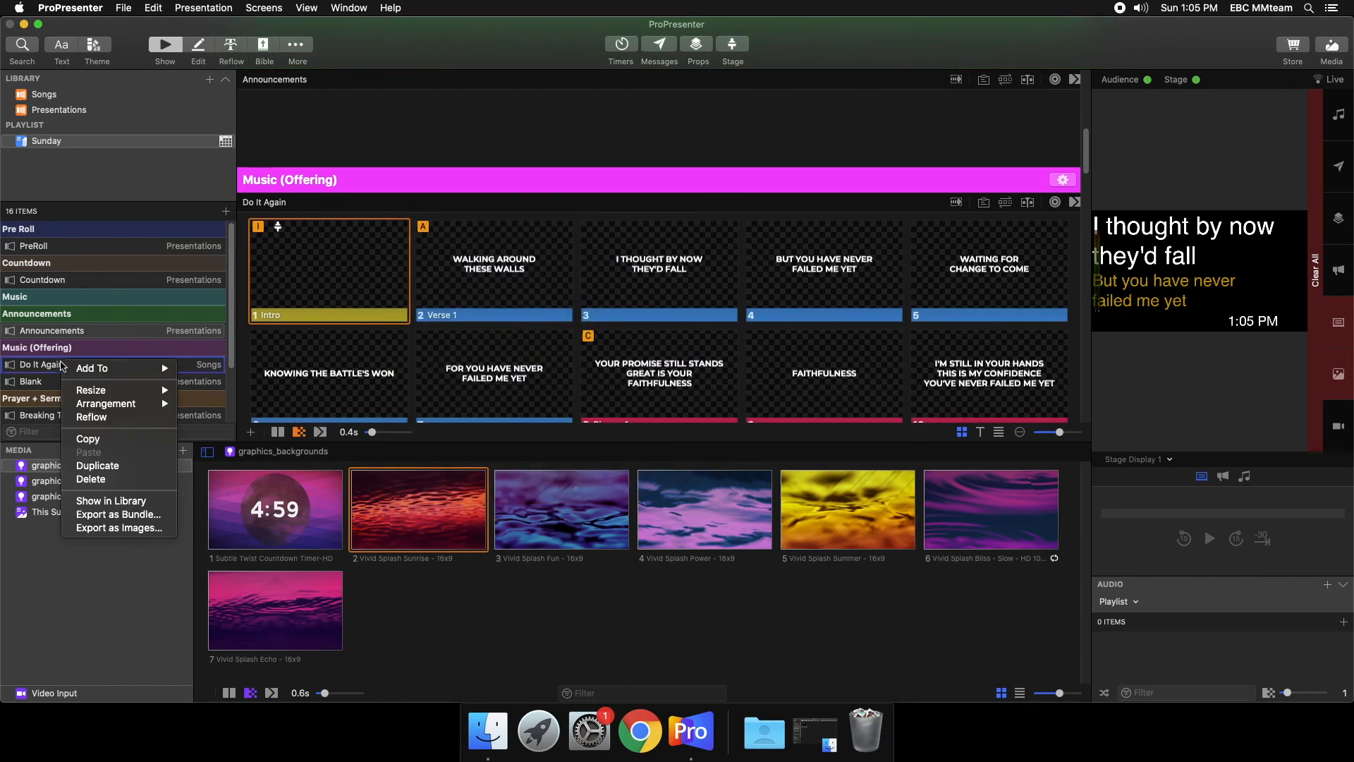
pyautogui.click(106, 479)
pyautogui.rightClick(56, 371)
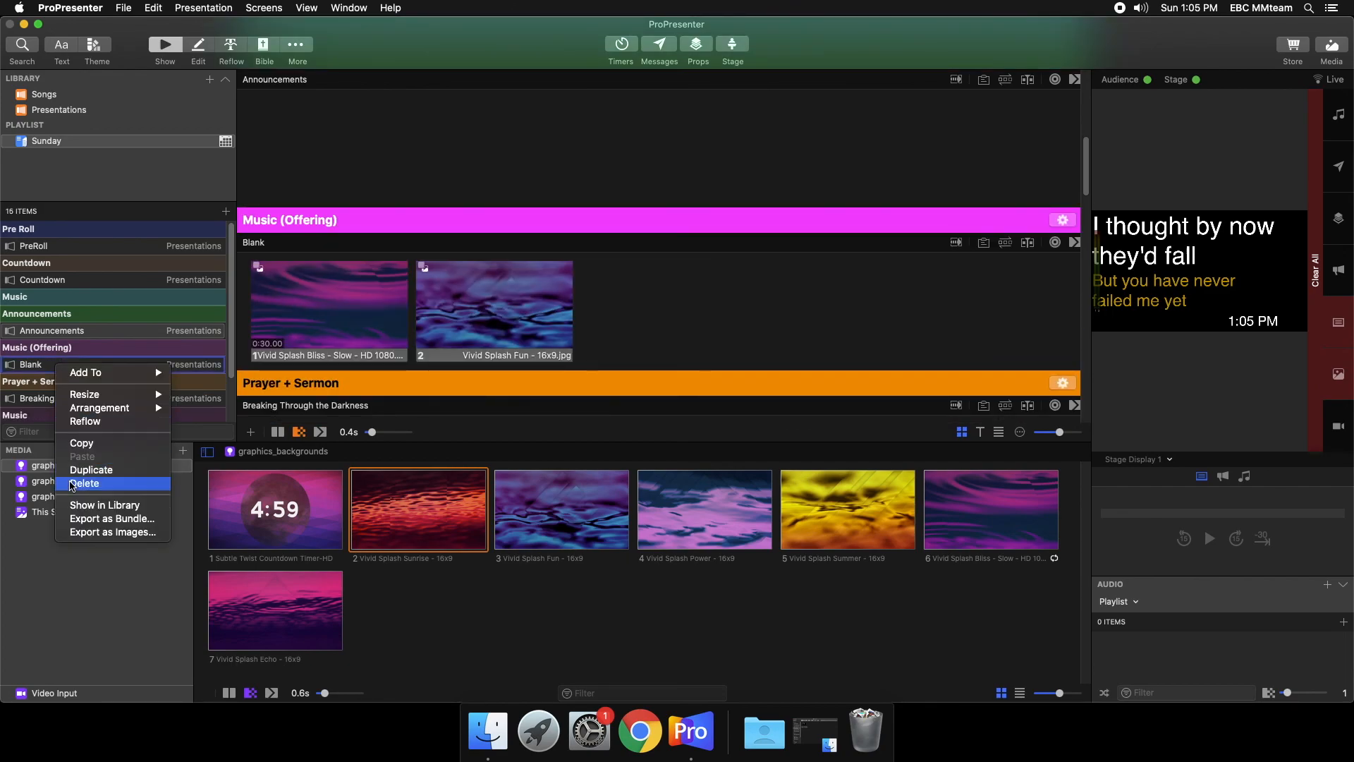
pyautogui.click(106, 484)
# - Remove Breaking Through the Darkness and Christ Is Risen from the Prayer + Sermon and closing Music sections of the playlist
pyautogui.scroll(-1, 109, 353)
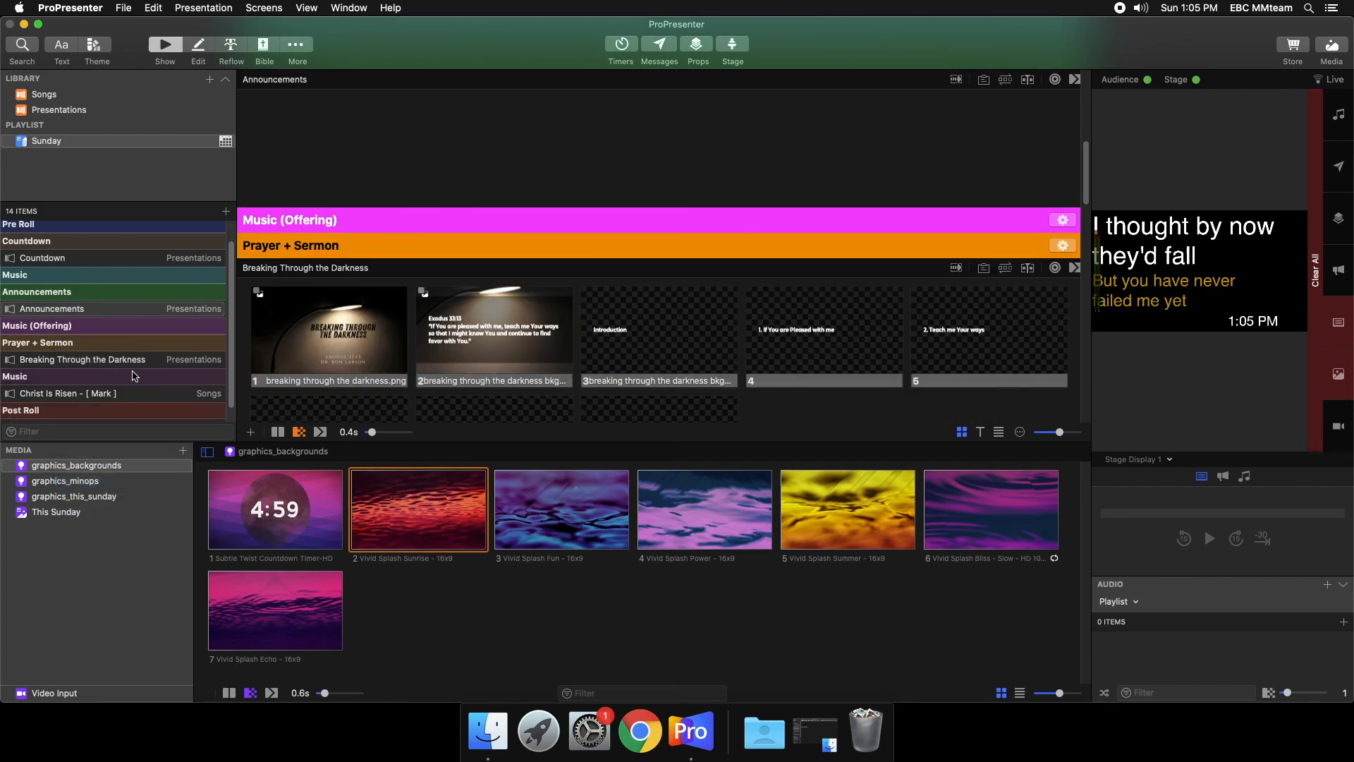
pyautogui.rightClick(136, 359)
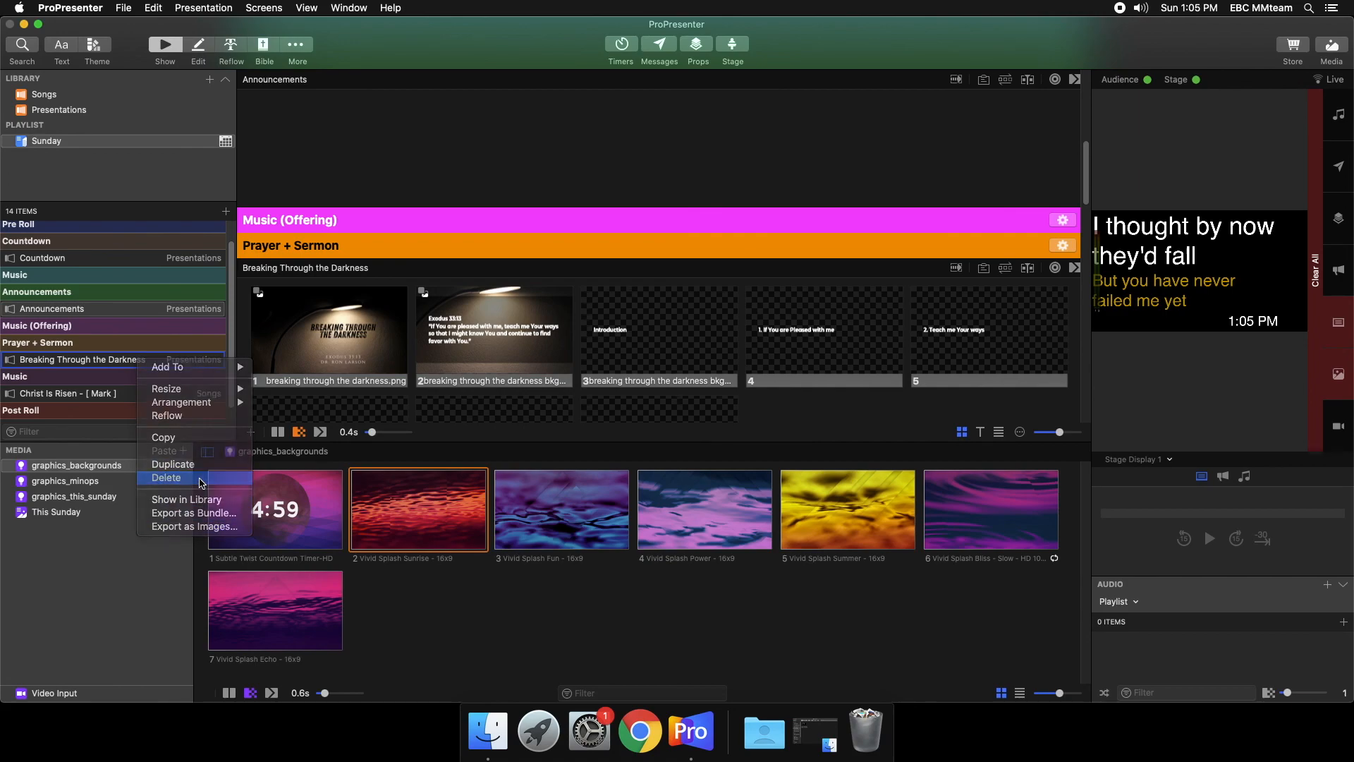
pyautogui.click(167, 477)
pyautogui.rightClick(112, 378)
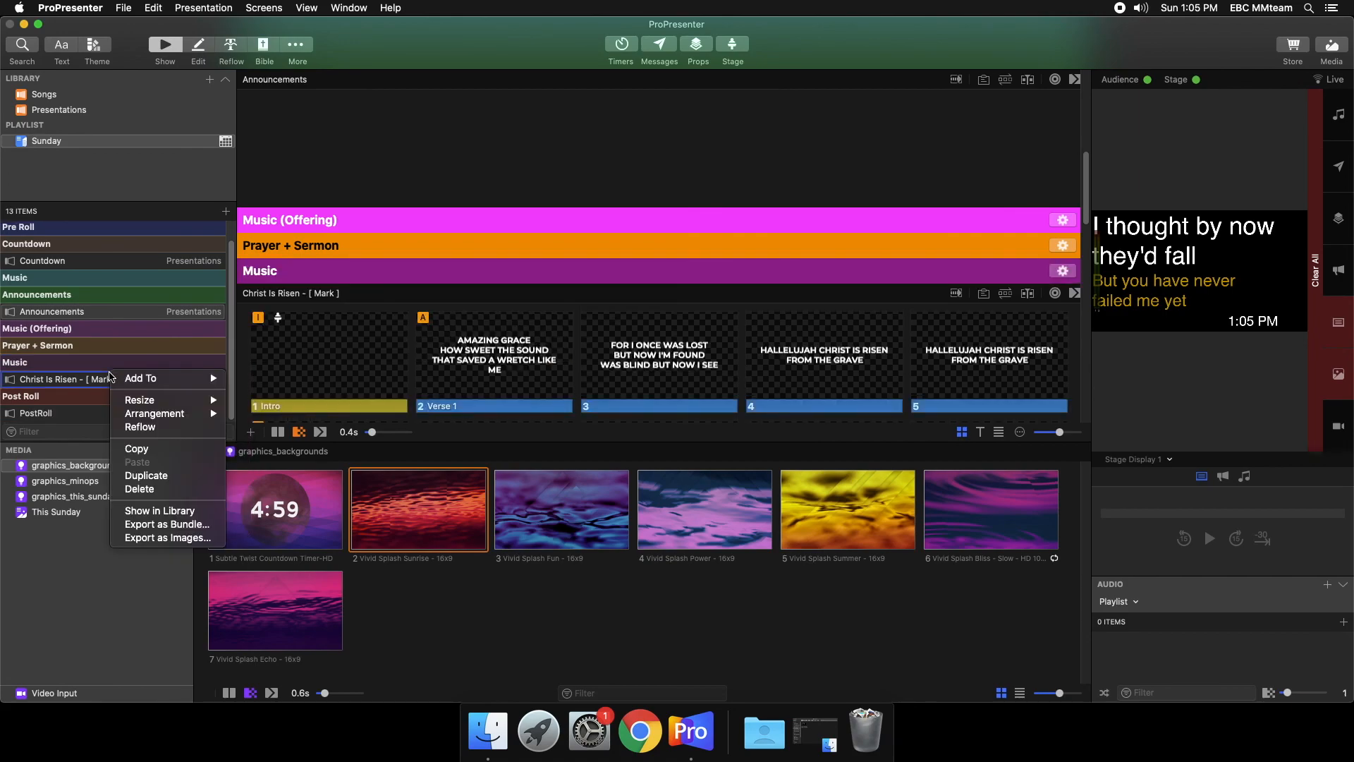
pyautogui.click(148, 491)
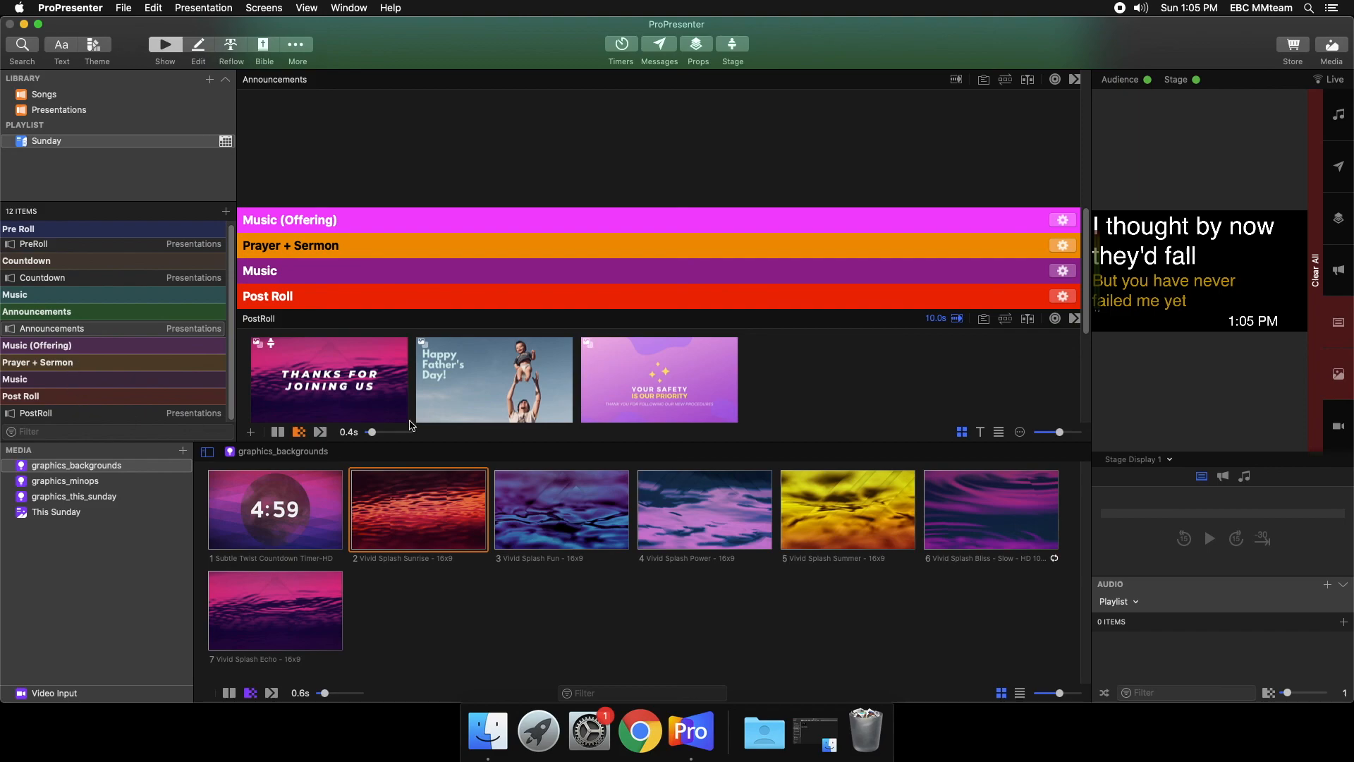
# - Delete the safety, Father's Day and Thanks for Joining Us slides from the PostRoll presentation
pyautogui.rightClick(699, 372)
pyautogui.click(725, 684)
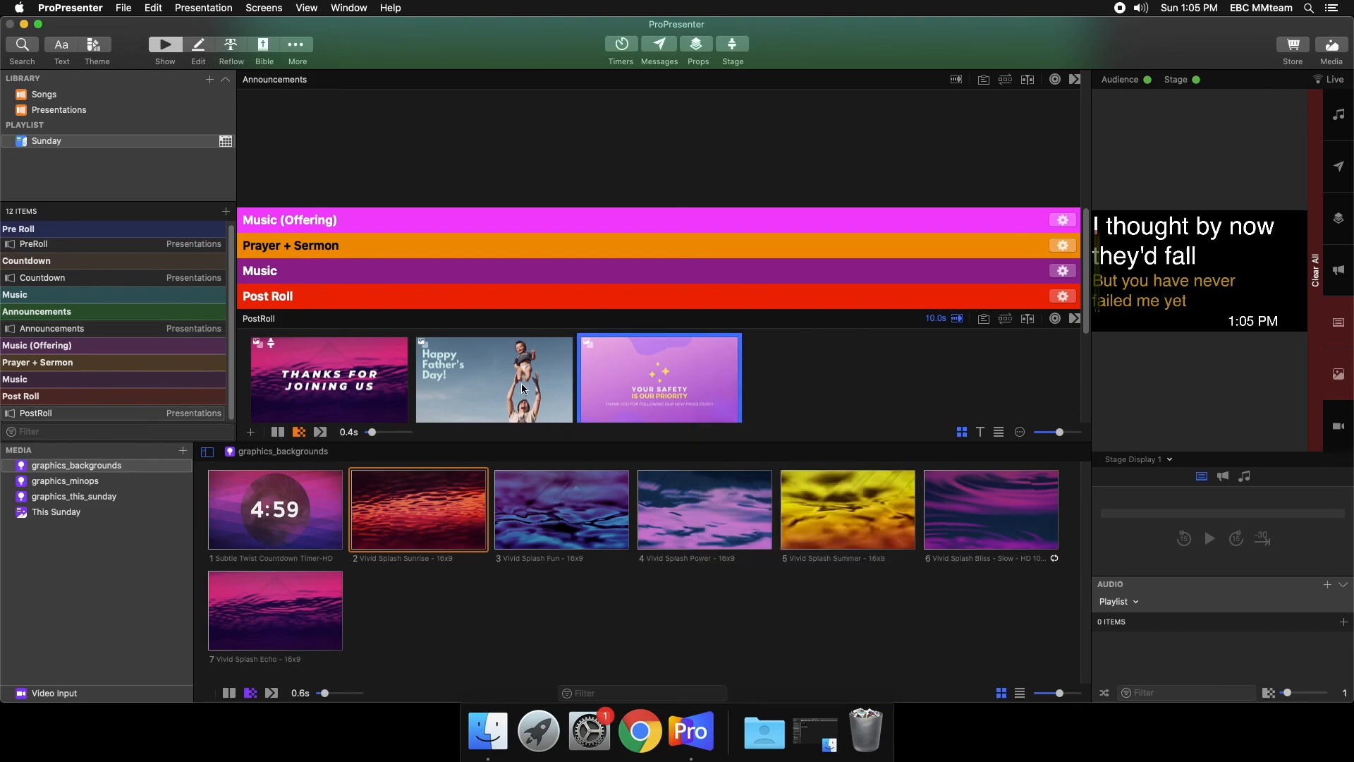
pyautogui.rightClick(523, 388)
pyautogui.click(553, 689)
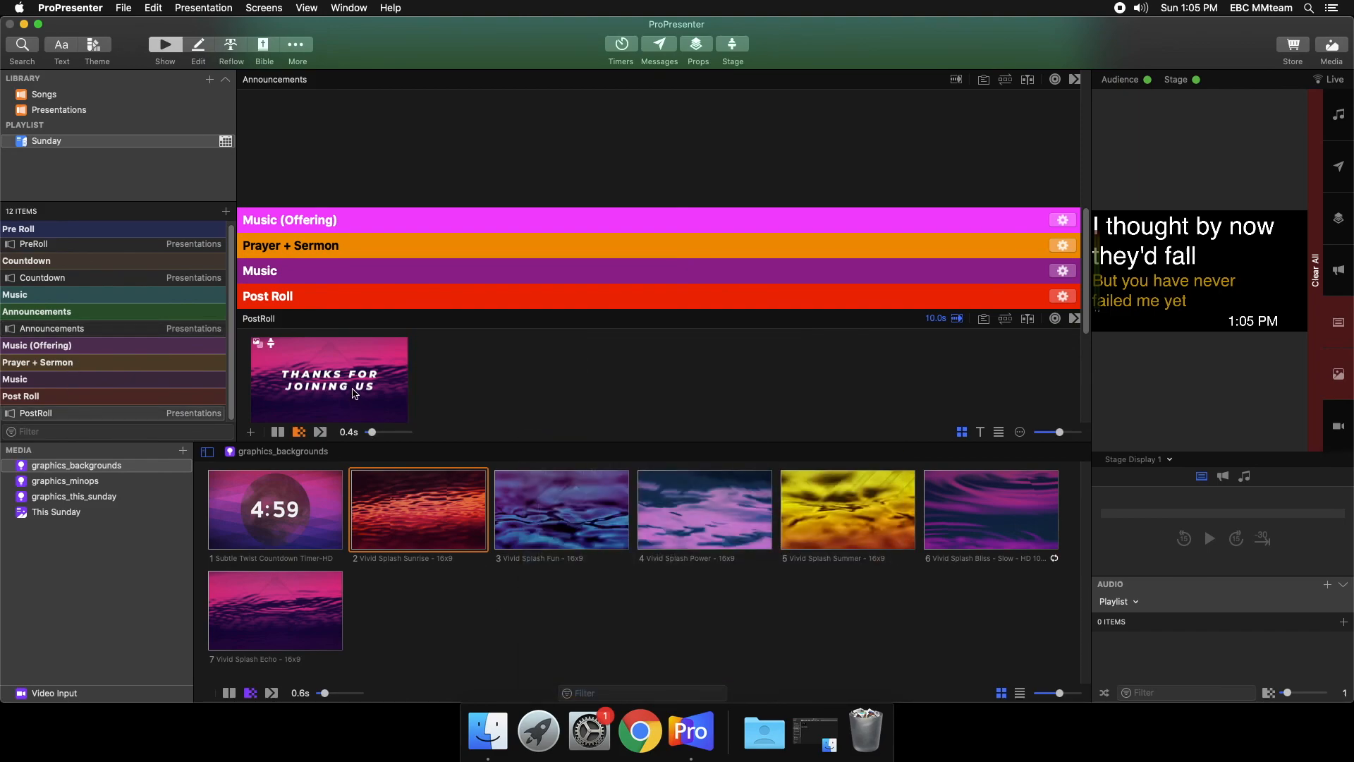
pyautogui.rightClick(353, 385)
pyautogui.click(433, 689)
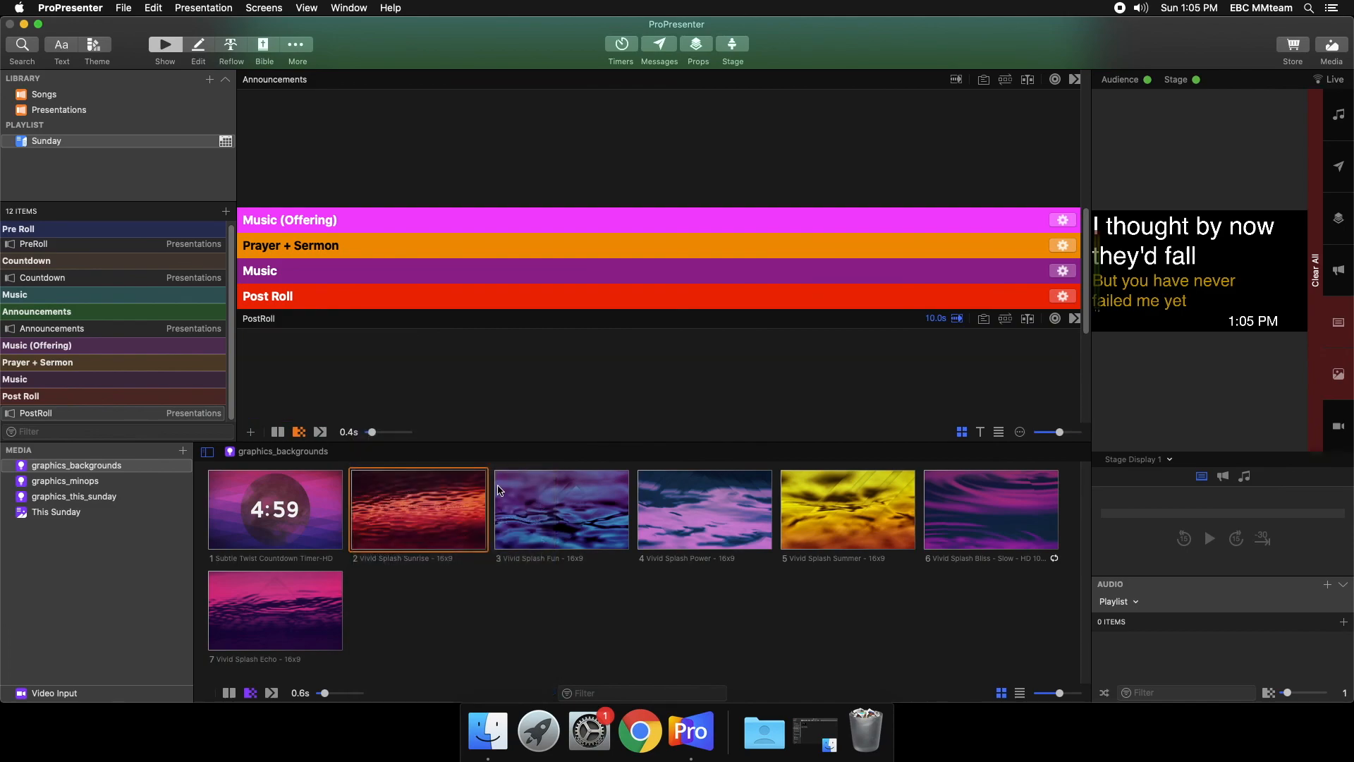
# - Permanently delete the Breaking Through the Darkness presentation from the Presentations library
pyautogui.click(81, 110)
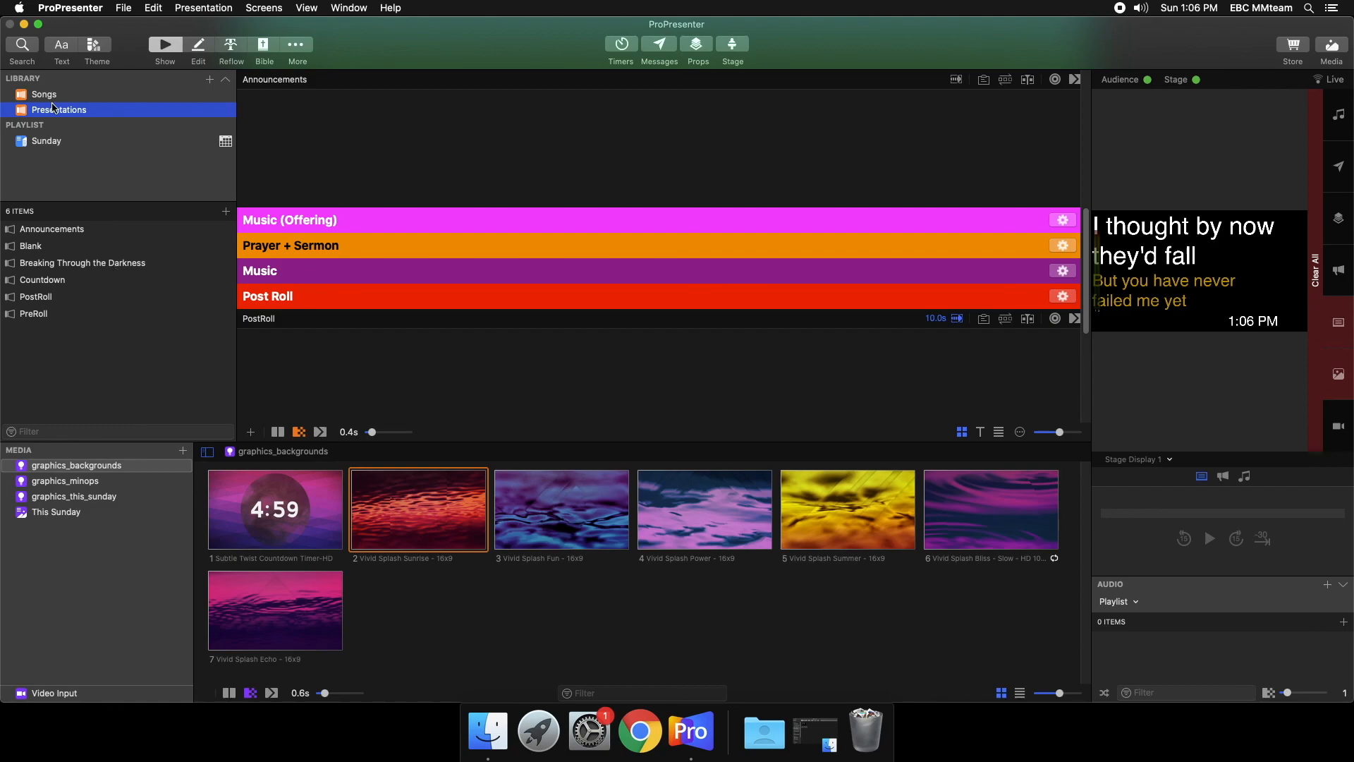
pyautogui.rightClick(77, 261)
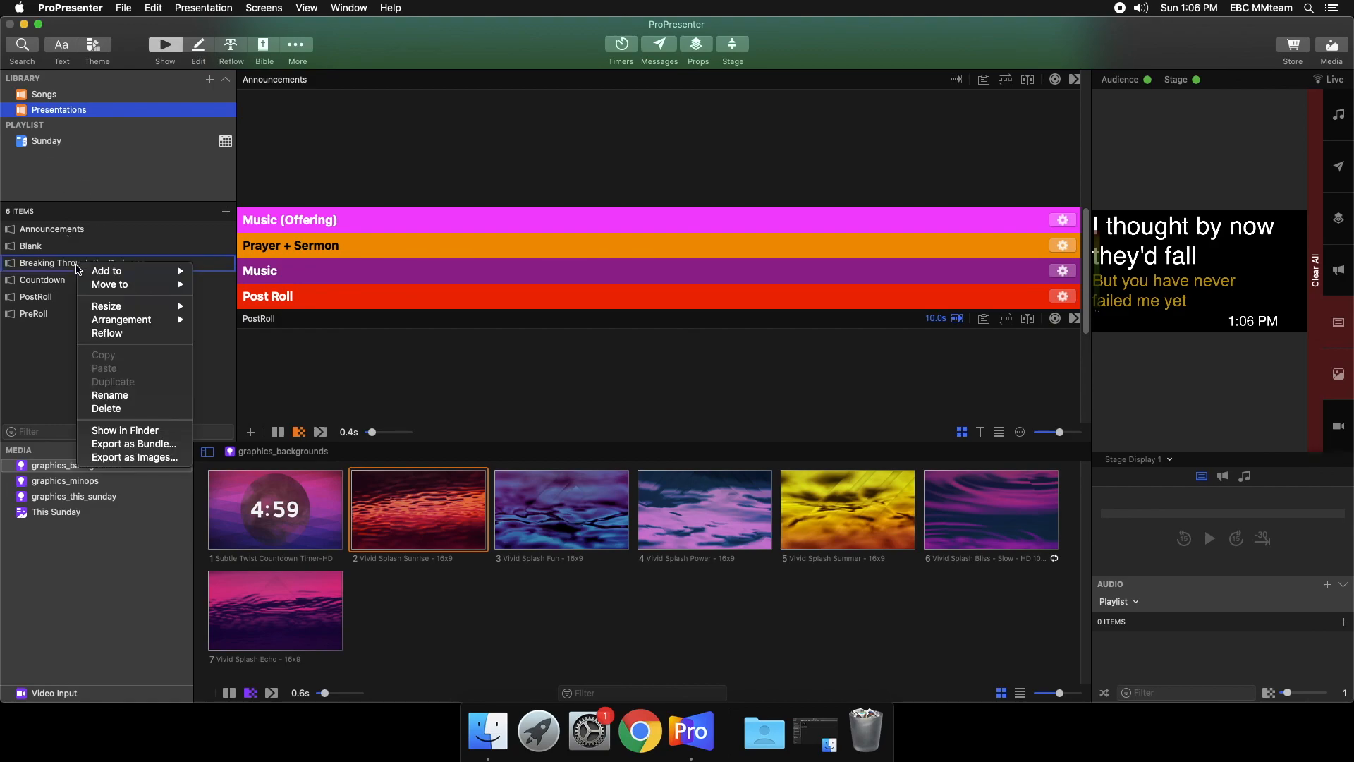
pyautogui.click(105, 409)
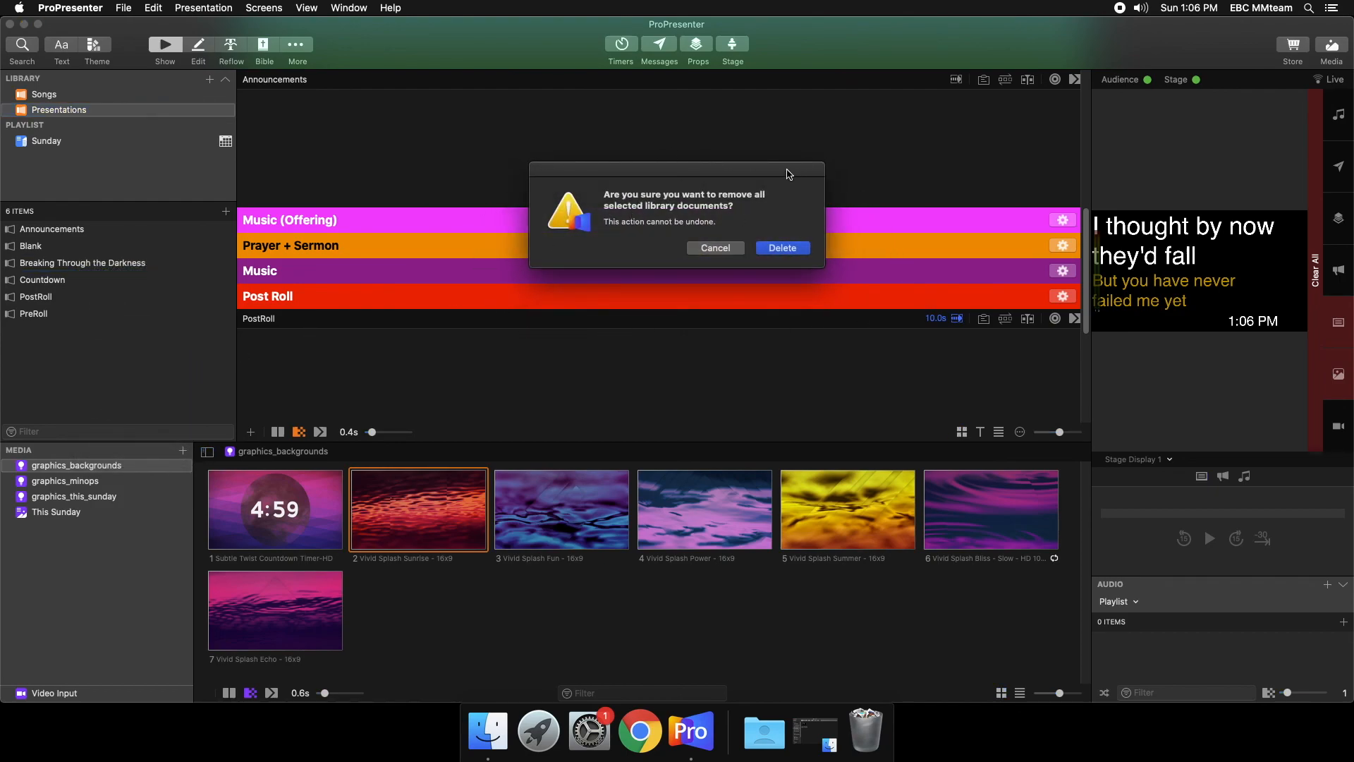
pyautogui.moveTo(789, 172); pyautogui.dragTo(783, 155)
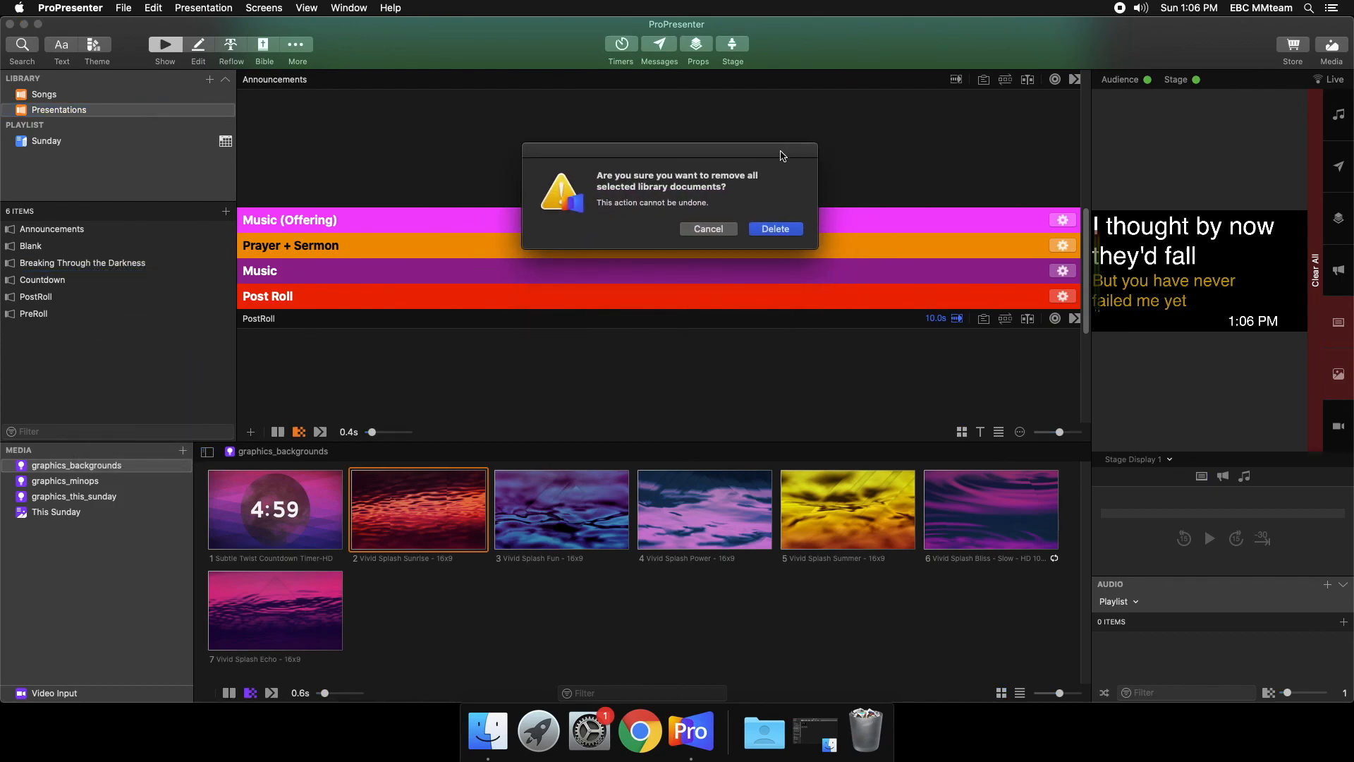
pyautogui.click(762, 230)
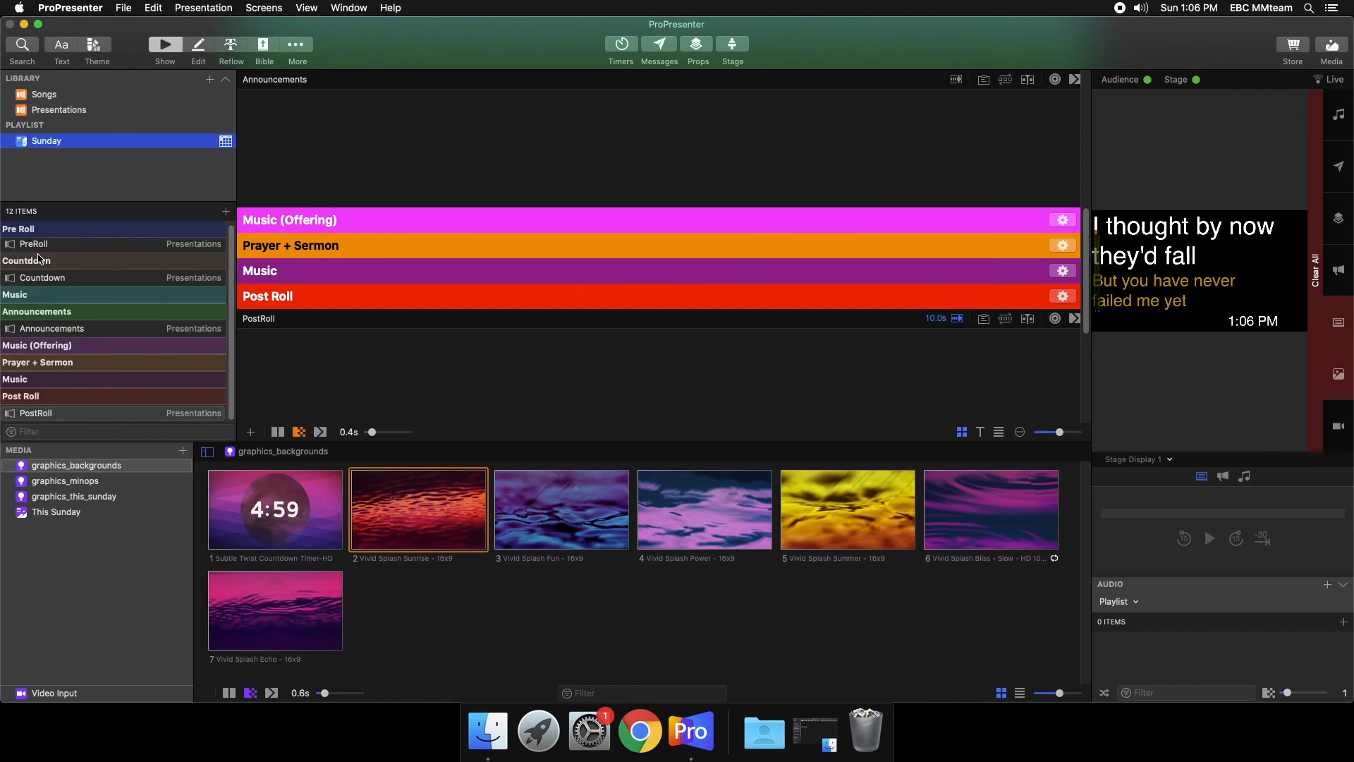
# - Return to the Sunday playlist, clear everything from the live output, and check the playlist sections from Pre Roll down
pyautogui.click(72, 230)
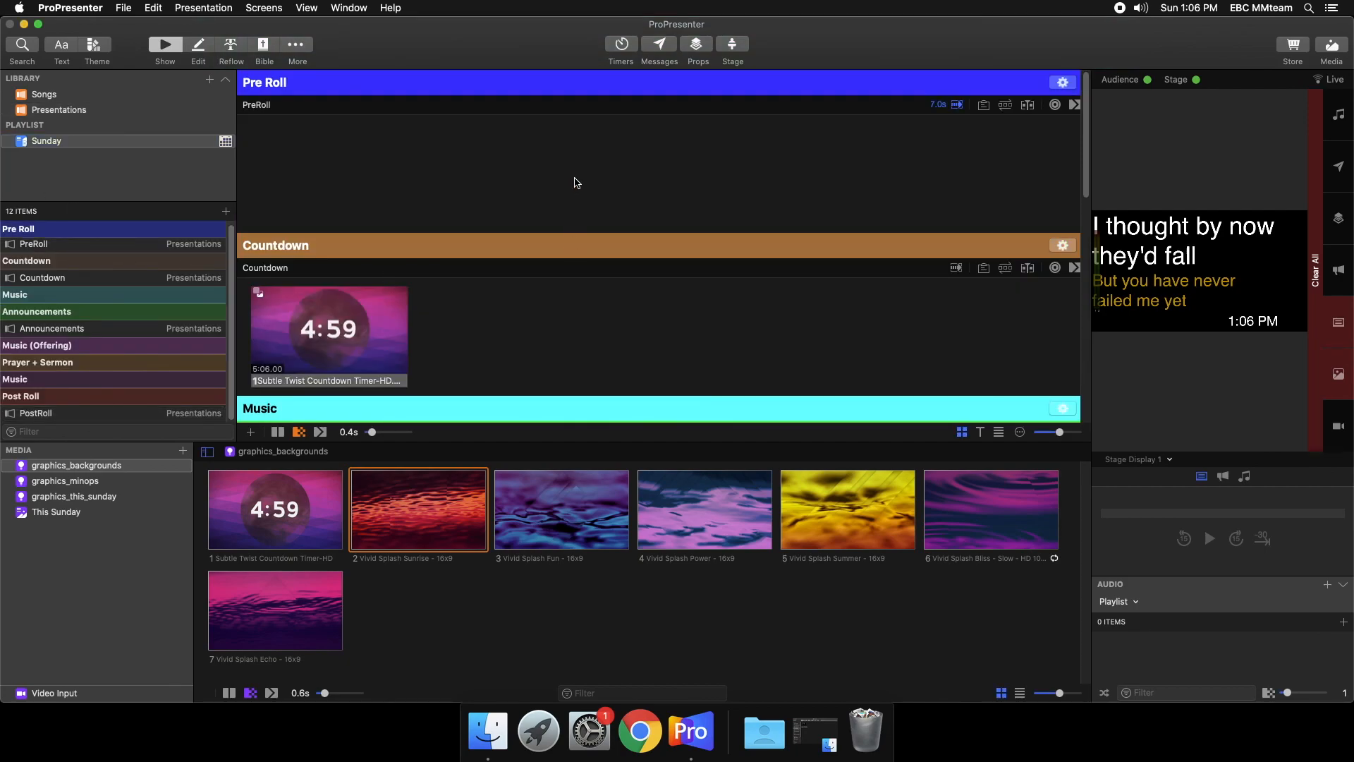
pyautogui.scroll(-15, 577, 183)
pyautogui.scroll(15, 616, 280)
pyautogui.click(1319, 316)
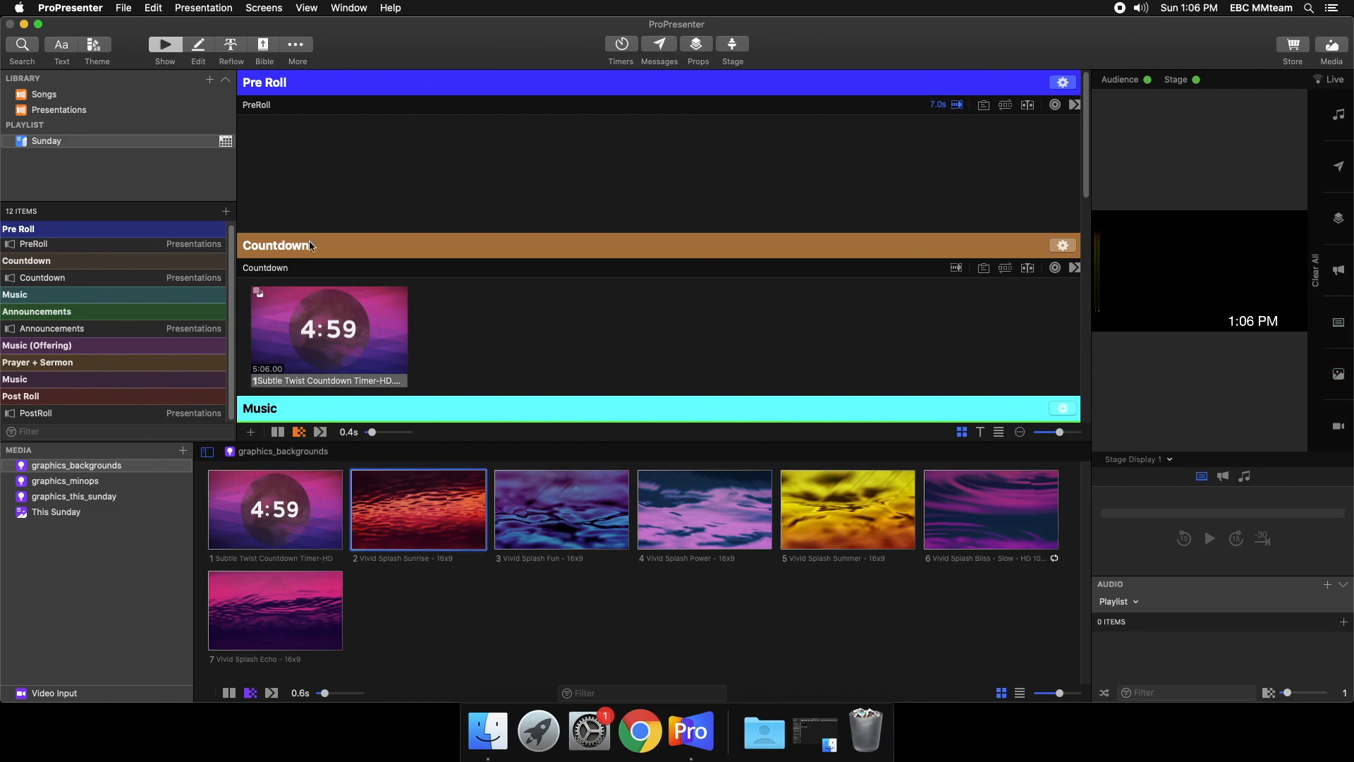
pyautogui.scroll(-10, 547, 307)
pyautogui.scroll(-3, 548, 312)
pyautogui.scroll(10, 548, 313)
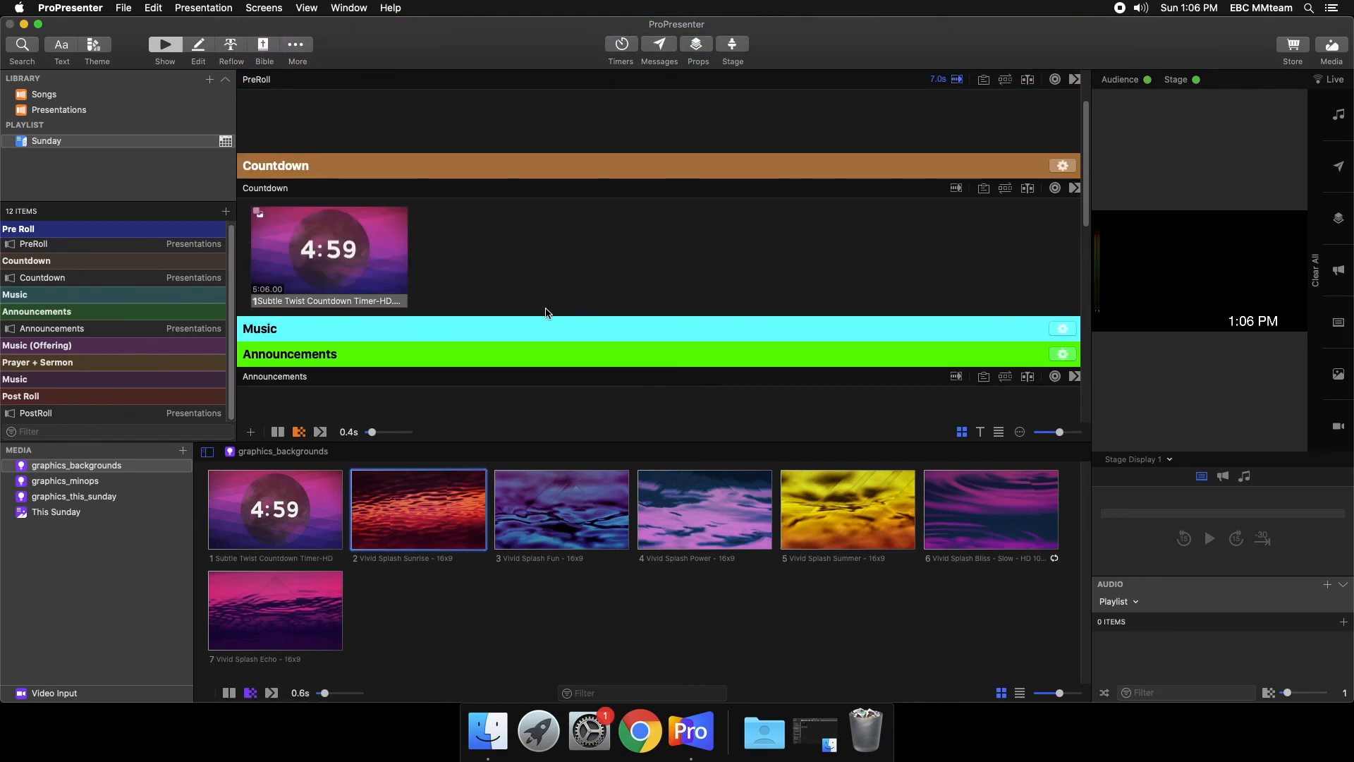